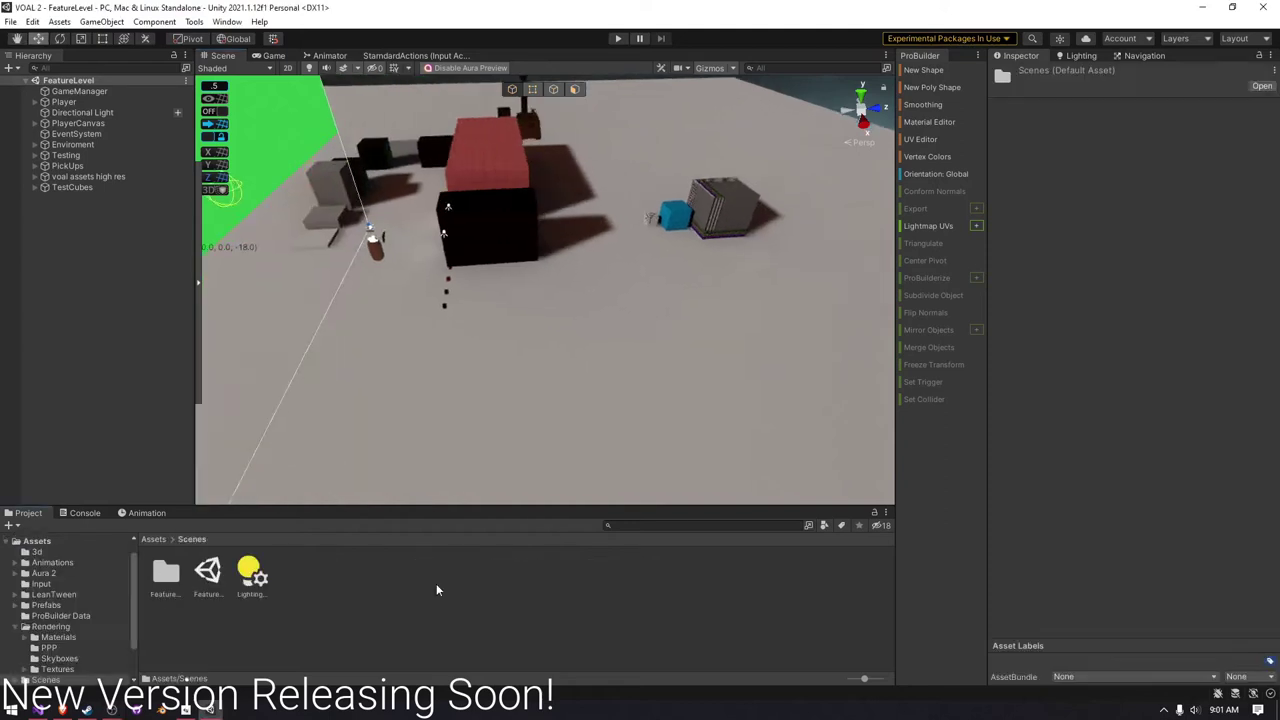
# - Create a new TutorialLevel scene in Scenes/Missions, then reopen the FeatureLevel scene
pyautogui.doubleClick(209, 574)
pyautogui.rightClick(240, 568)
pyautogui.moveTo(300, 238)
pyautogui.click(458, 247)
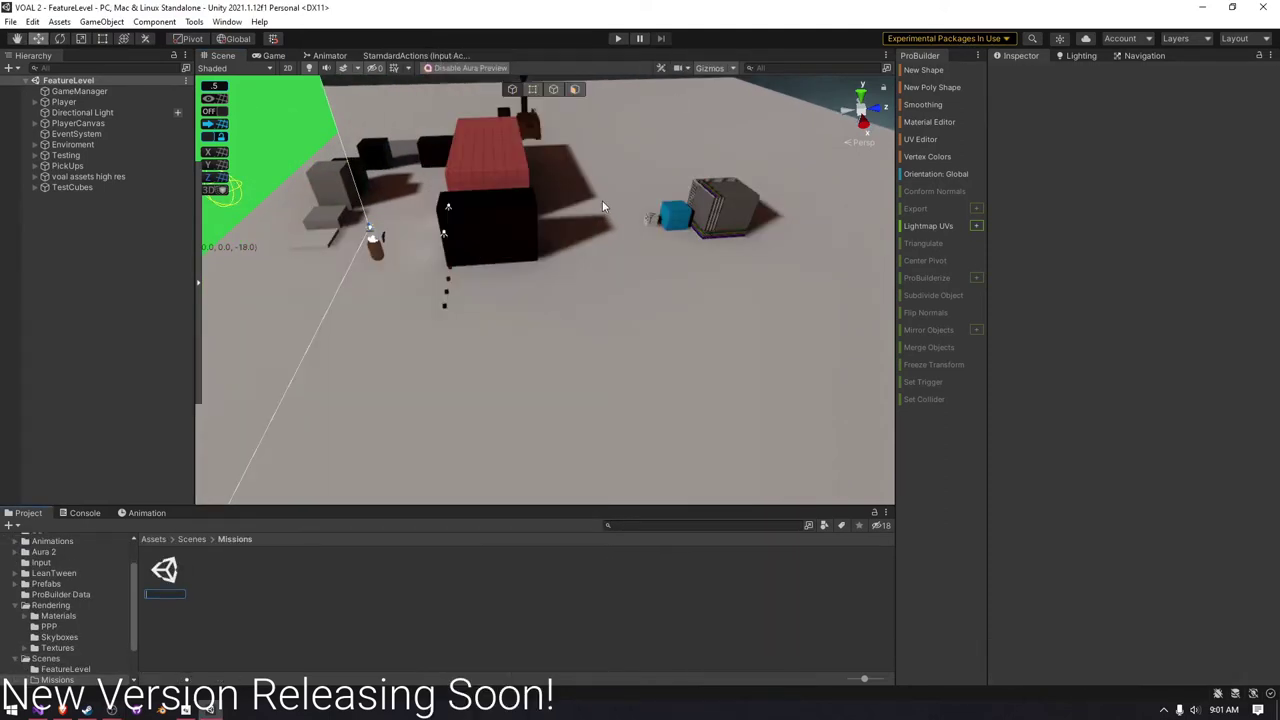
pyautogui.write('TutorialLevel')
pyautogui.press('Return')
pyautogui.press('Return')
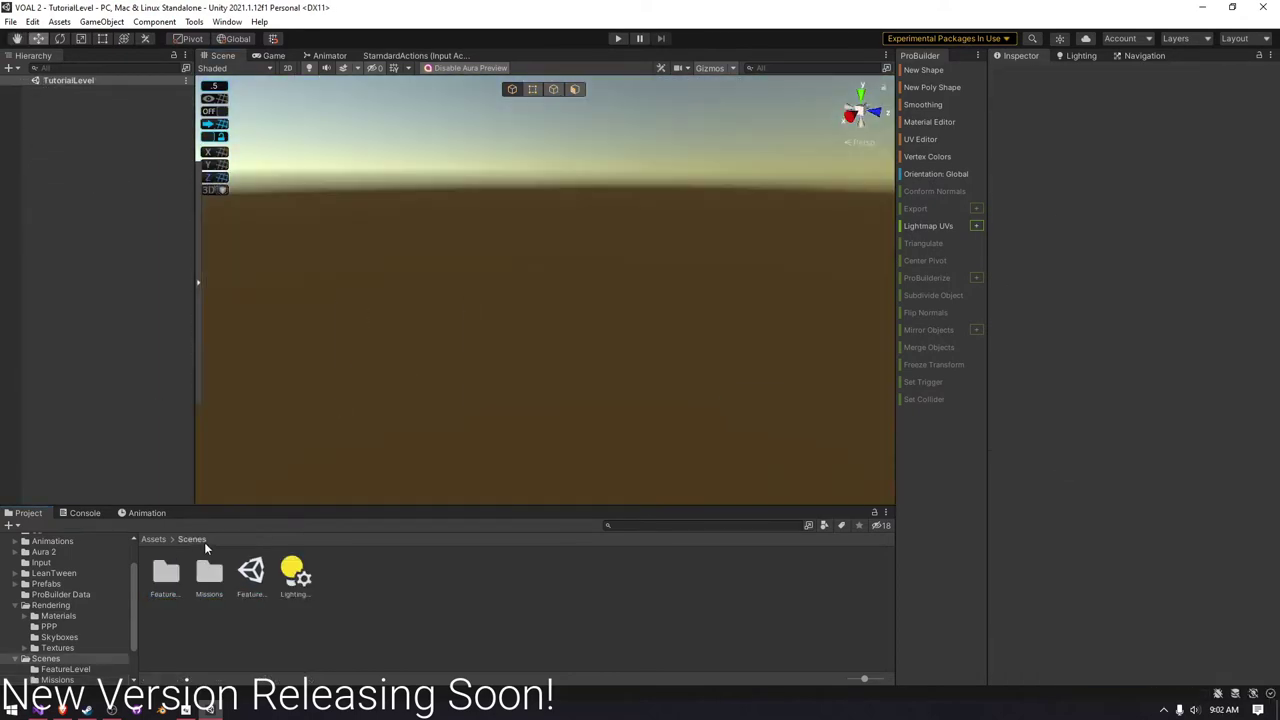
pyautogui.doubleClick(251, 572)
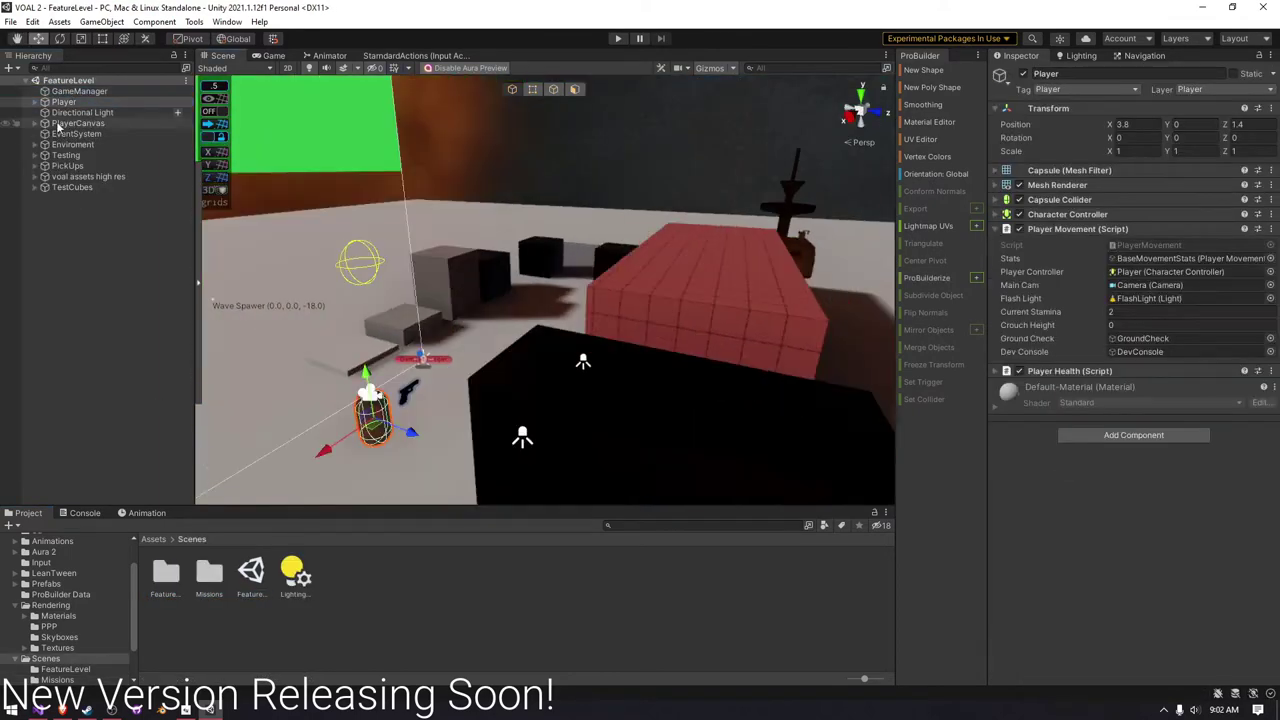
# - Open TutorialLevel, paste in Player and PlayerCanvas, and save the scene
pyautogui.doubleClick(209, 572)
pyautogui.doubleClick(165, 572)
pyautogui.hotkey('ctrl', 'v')
pyautogui.press('f')
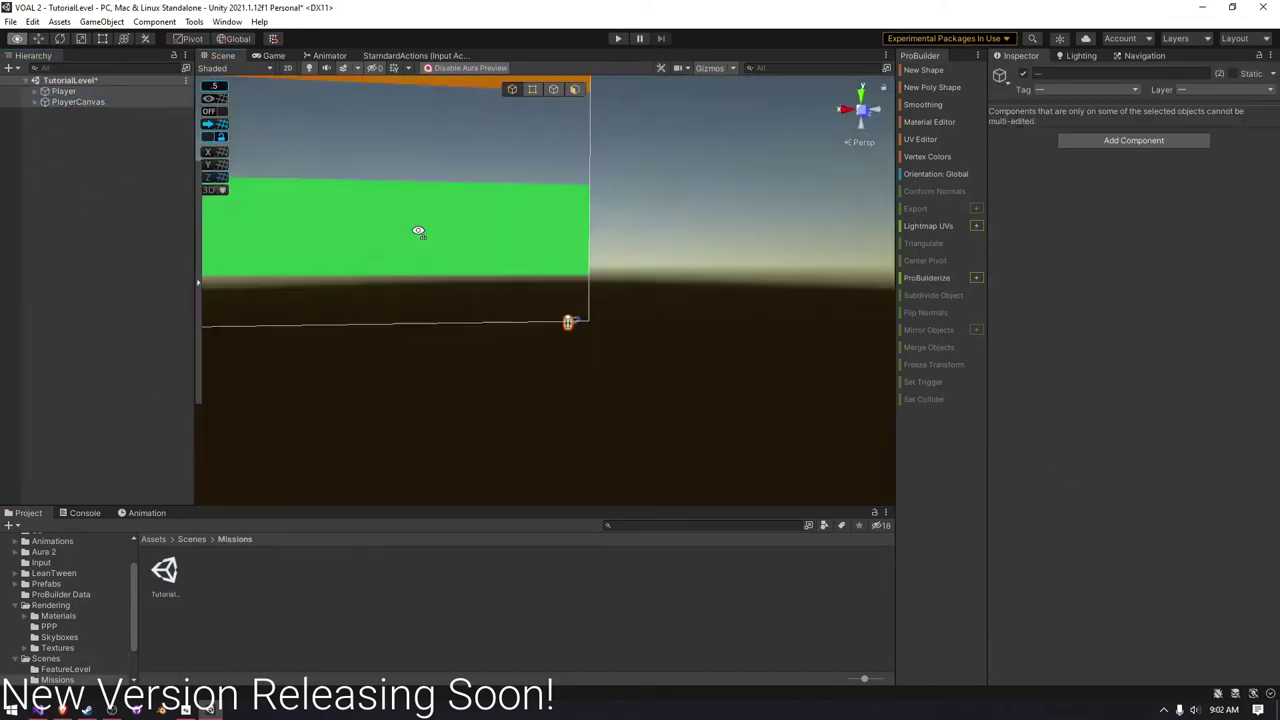
pyautogui.doubleClick(63, 91)
pyautogui.hotkey('ctrl', 's')
pyautogui.click(1123, 124)
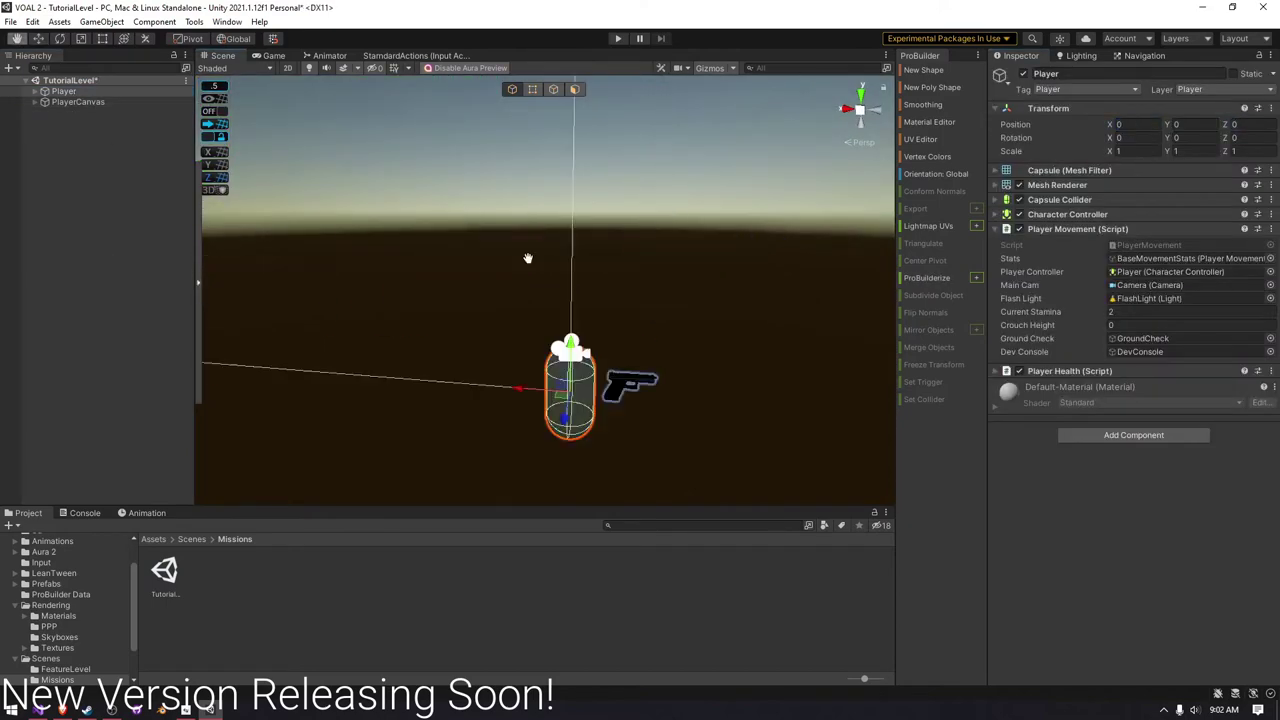
# - Add a Ground plane at Y -1 on the Walkable layer and an empty Enviroment object
pyautogui.moveTo(528, 258); pyautogui.dragTo(290, 370, button='middle')
pyautogui.click(74, 265)
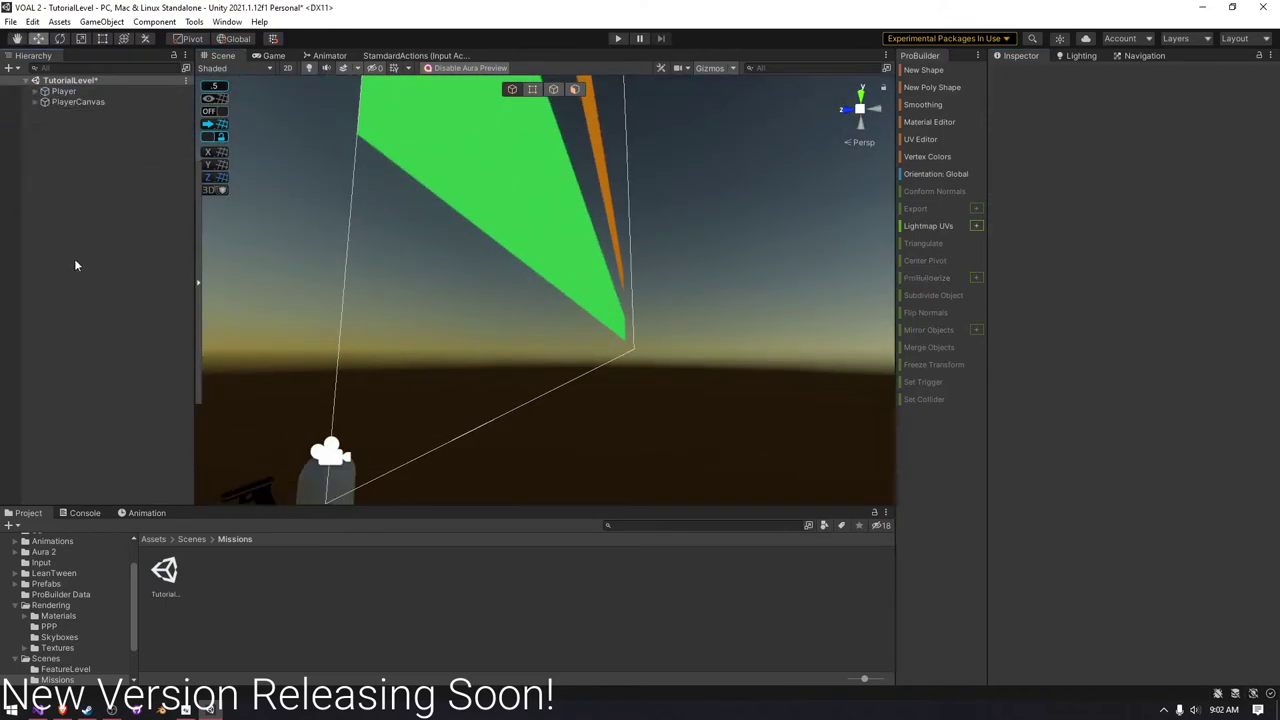
pyautogui.rightClick(81, 203)
pyautogui.click(259, 501)
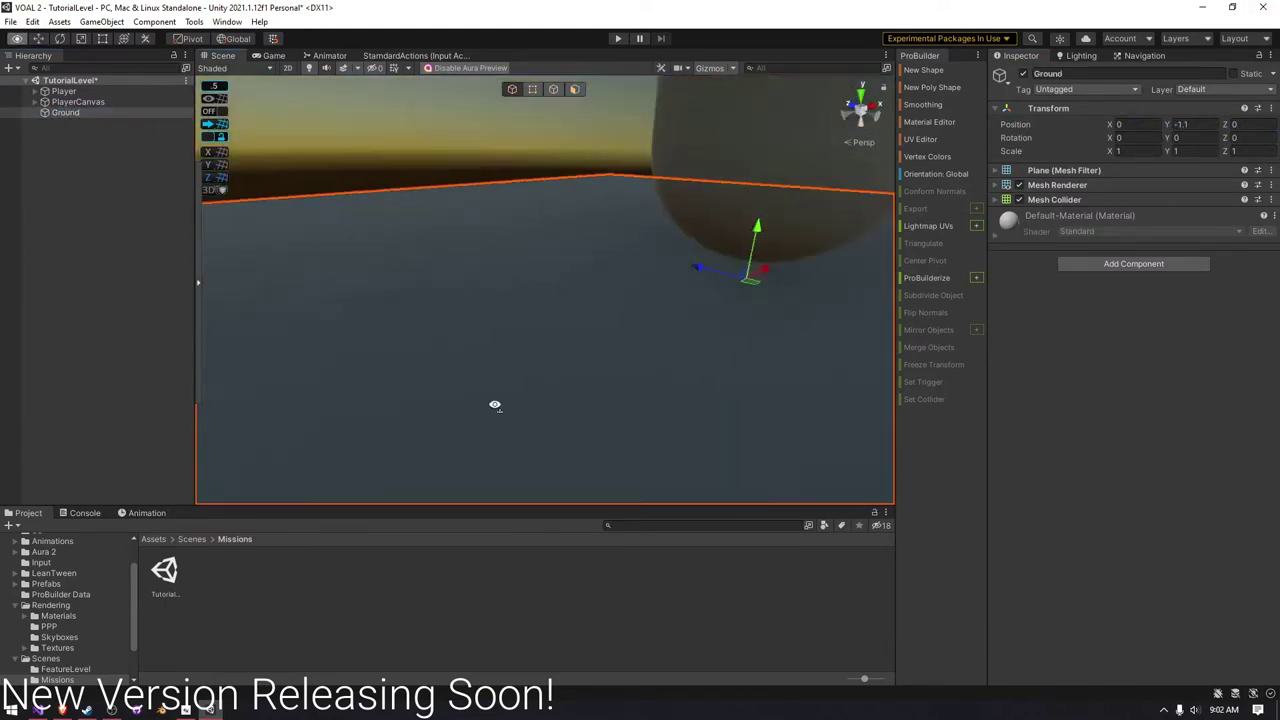
pyautogui.click(1215, 89)
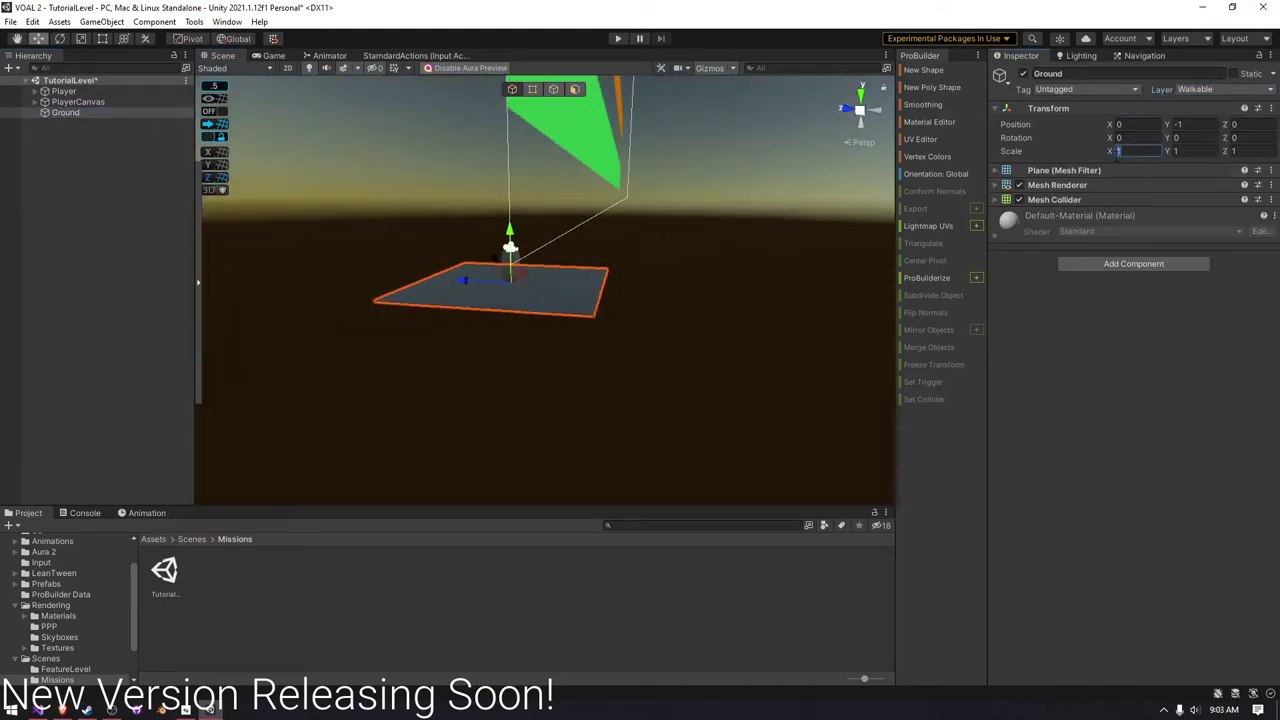
pyautogui.rightClick(131, 204)
pyautogui.click(212, 377)
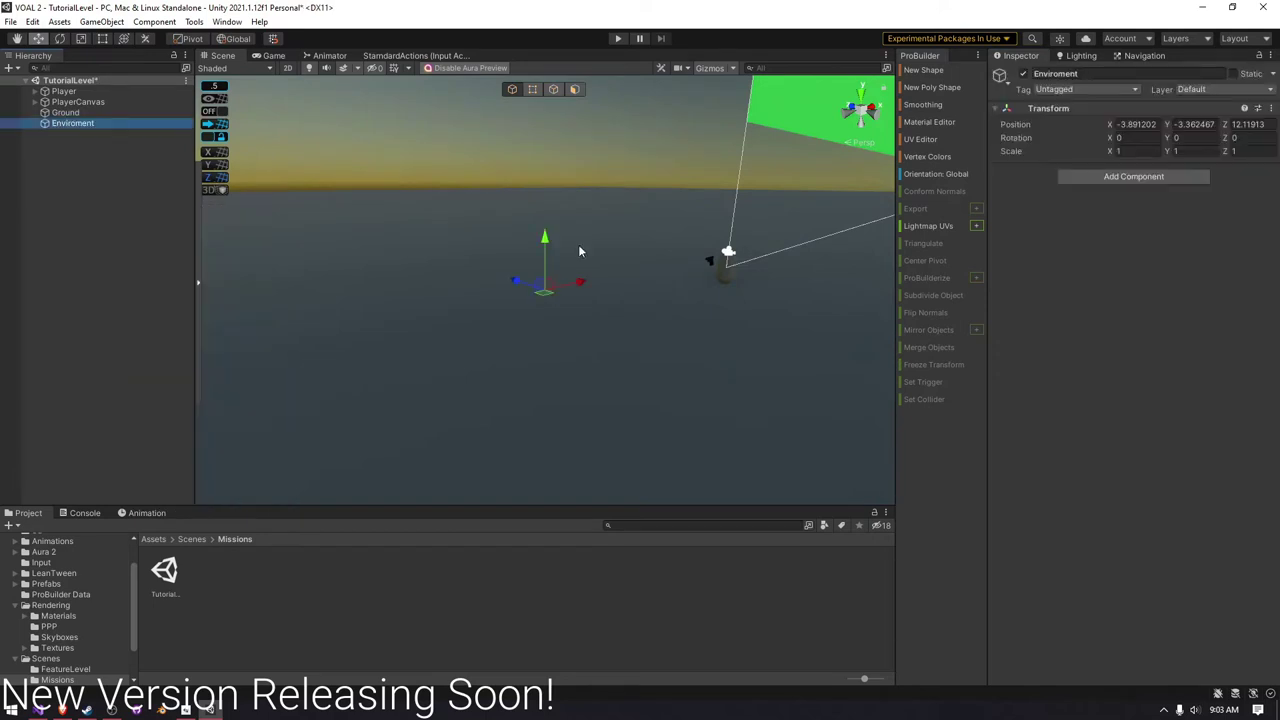
# - Create a ProBuilder cube named StartingRoom, zero its position, and slide it back along Z
pyautogui.rightClick(72, 116)
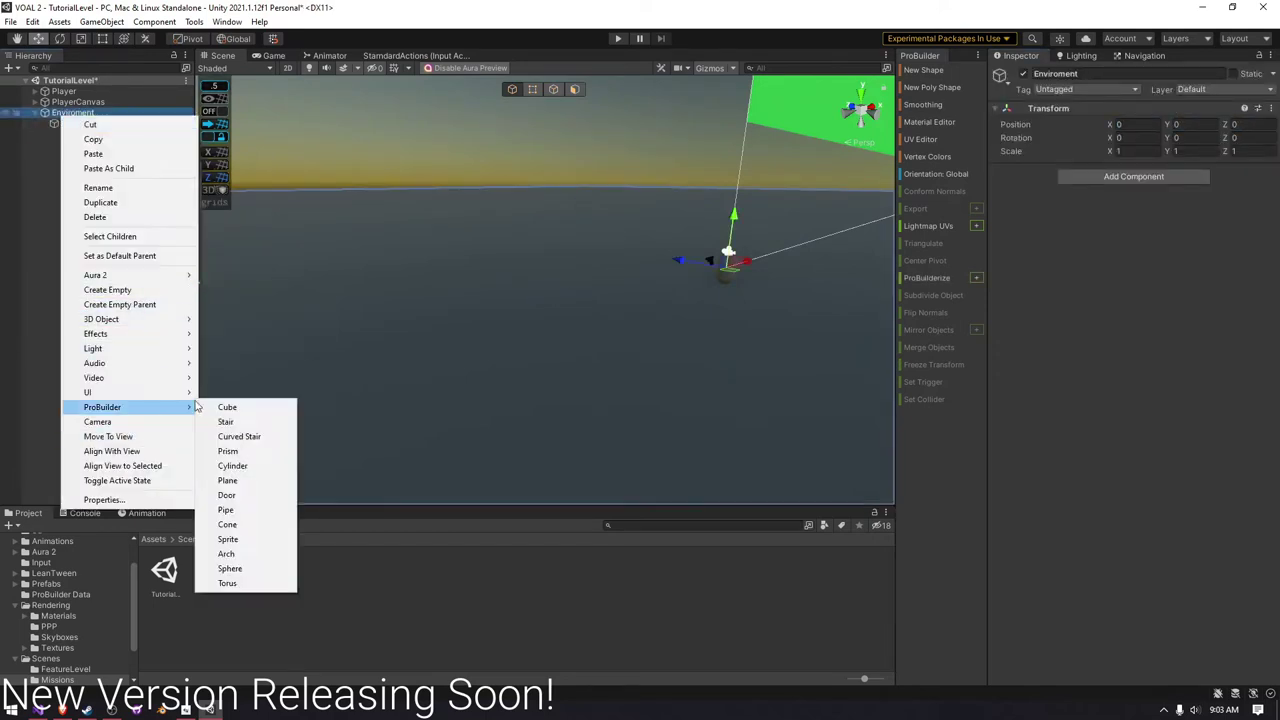
pyautogui.click(227, 407)
pyautogui.write('StartingRoom')
pyautogui.press('Return')
pyautogui.write('f')
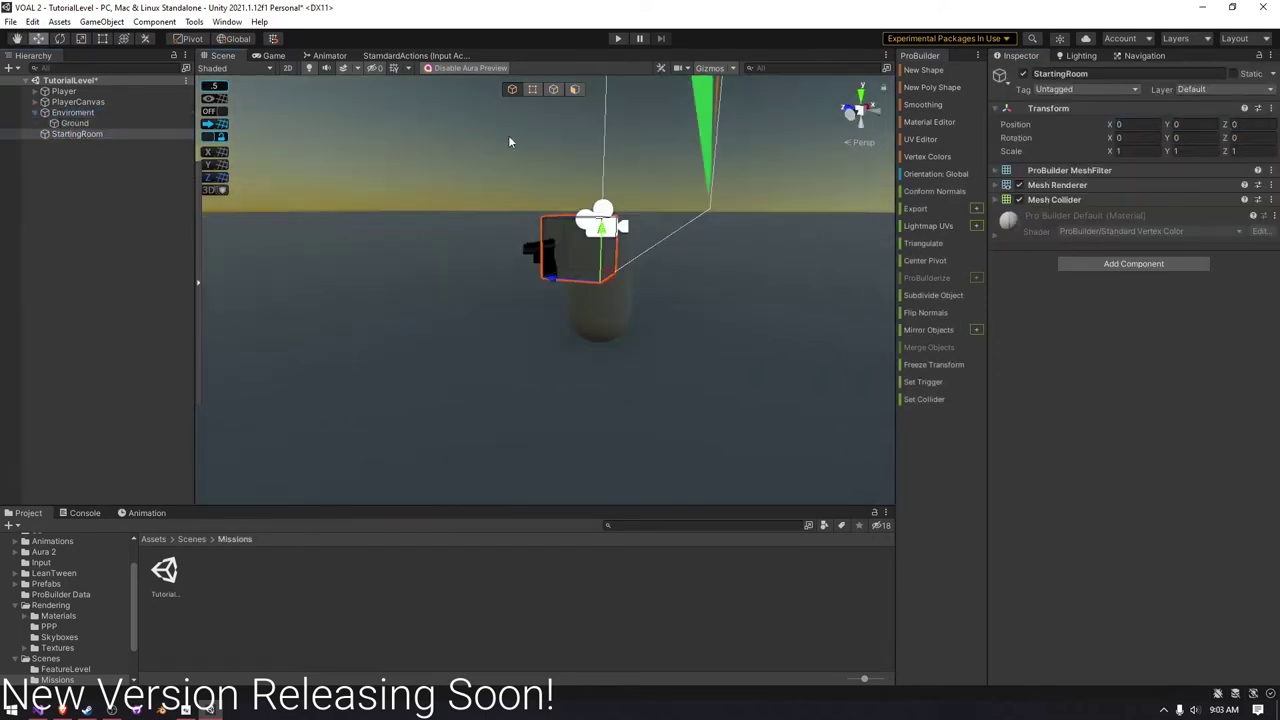
pyautogui.write('0')
pyautogui.press('Tab')
pyautogui.write('0')
pyautogui.press('Tab')
pyautogui.write('0')
pyautogui.press('Return')
pyautogui.keyDown('alt'); pyautogui.moveTo(600, 250); pyautogui.dragTo(560, 240); pyautogui.keyUp('alt')
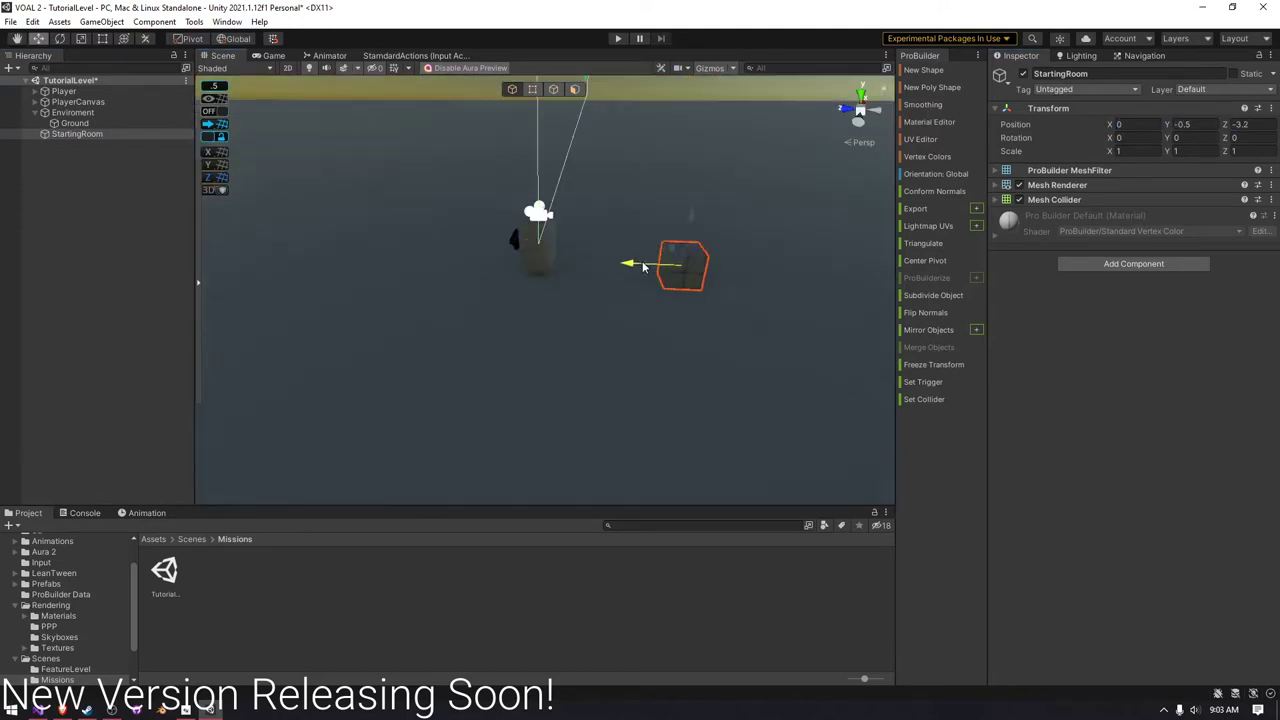
# - Work StartingRoom's faces into an enclosed room, then bring up Lighting Environment settings
pyautogui.click(555, 255)
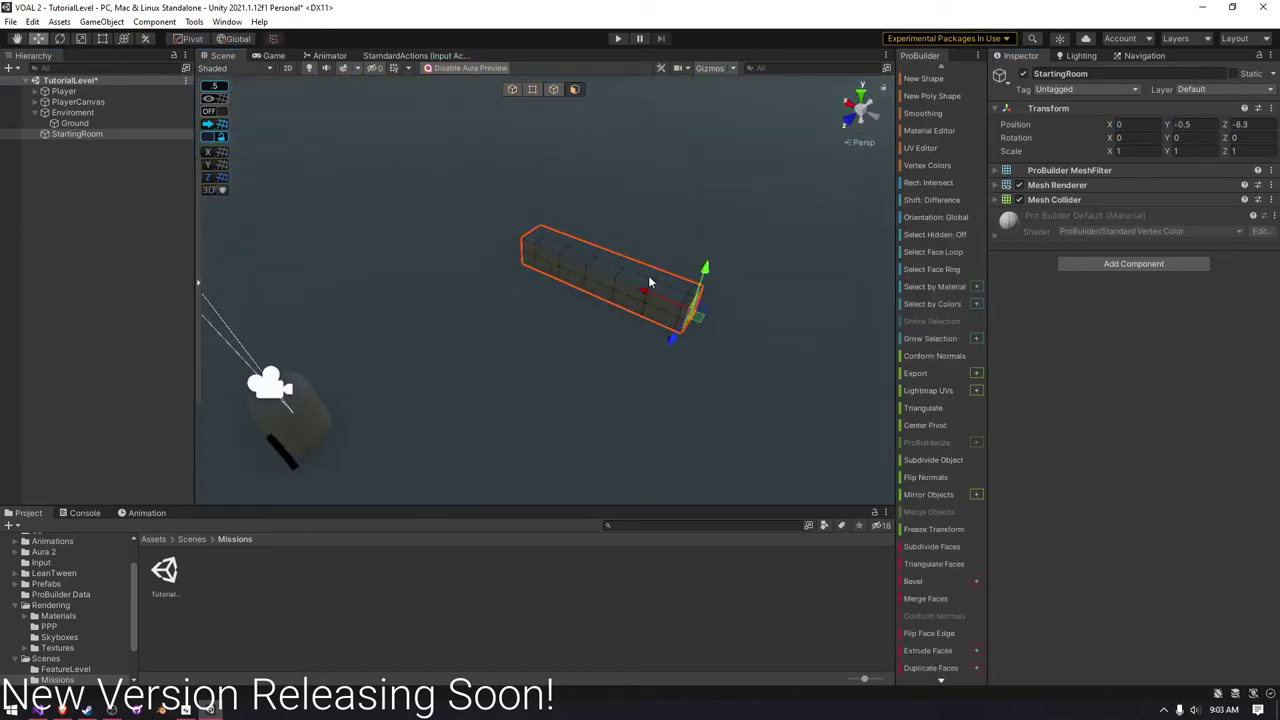
pyautogui.scroll(3, 434, 258)
pyautogui.moveTo(314, 366)
pyautogui.keyDown('alt'); pyautogui.mouseDown()
pyautogui.moveTo(434, 258)
pyautogui.moveTo(600, 211)
pyautogui.moveTo(427, 240)
pyautogui.moveTo(525, 248)
pyautogui.mouseUp(); pyautogui.keyUp('alt')
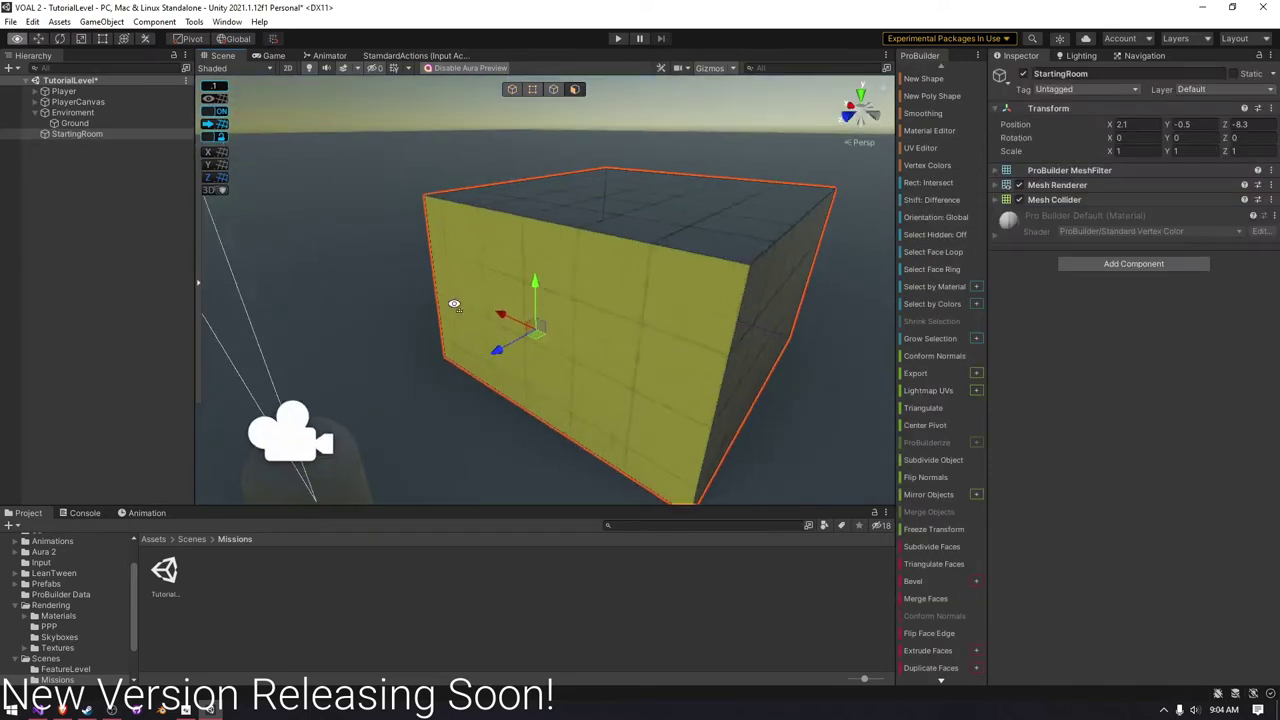
pyautogui.click(557, 343)
pyautogui.moveTo(557, 343)
pyautogui.keyDown('alt'); pyautogui.mouseDown()
pyautogui.moveTo(533, 336)
pyautogui.moveTo(562, 262)
pyautogui.moveTo(516, 283)
pyautogui.moveTo(545, 258)
pyautogui.mouseUp(); pyautogui.keyUp('alt')
pyautogui.keyDown('alt'); pyautogui.moveTo(456, 69); pyautogui.dragTo(577, 271); pyautogui.keyUp('alt')
pyautogui.click(577, 271)
pyautogui.press('f')
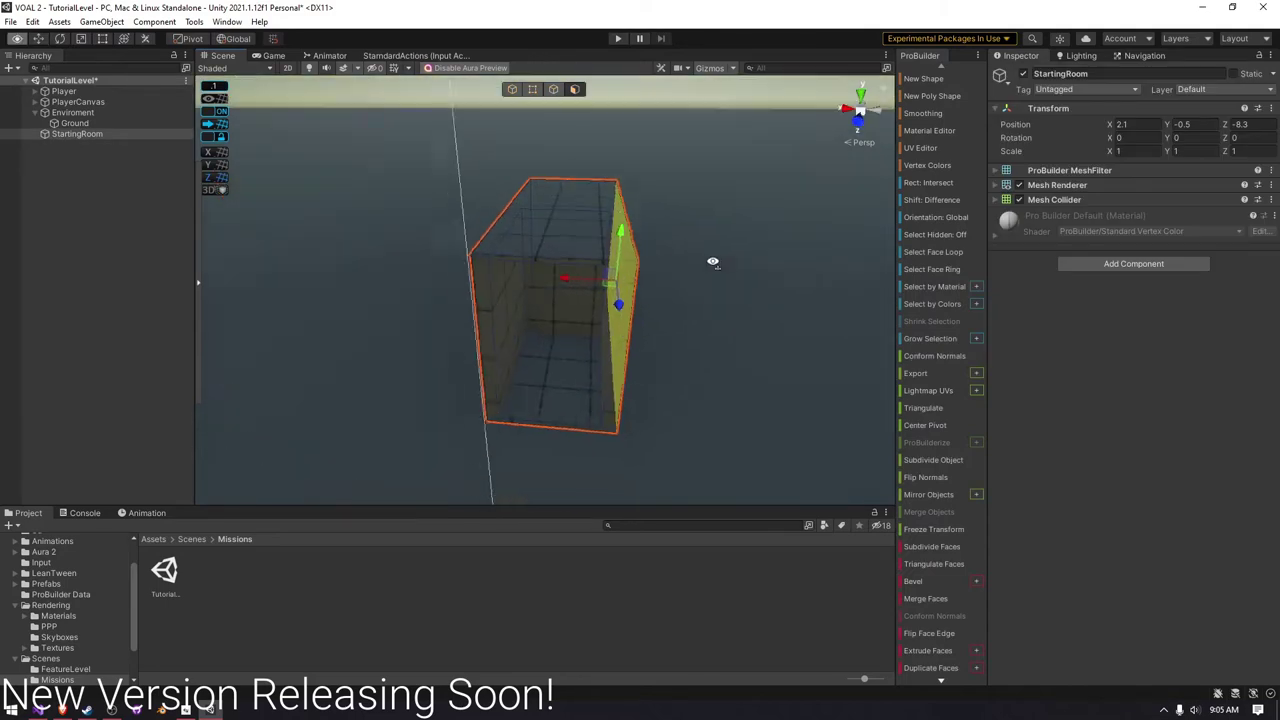
pyautogui.keyDown('alt'); pyautogui.moveTo(711, 263); pyautogui.dragTo(746, 121); pyautogui.keyUp('alt')
pyautogui.click(1081, 55)
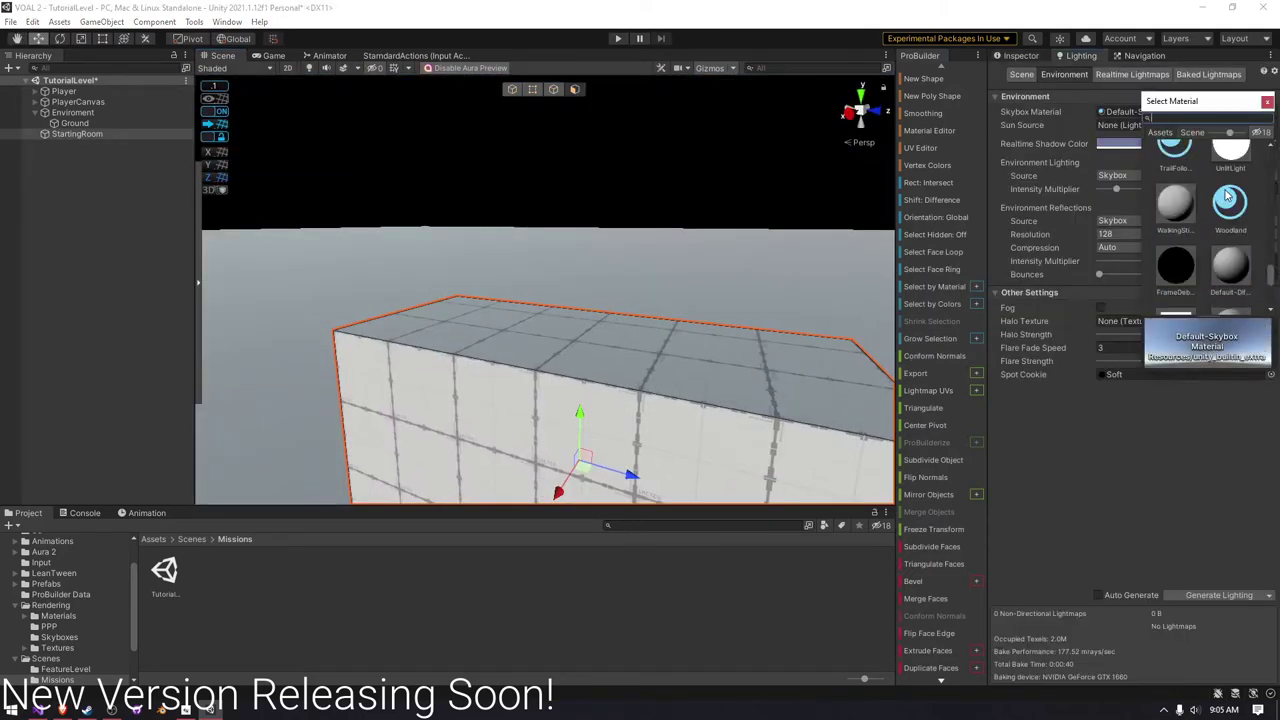
# - Assign the SpaceBox material as the skybox and frame the Player inside the room
pyautogui.doubleClick(1228, 197)
pyautogui.scroll(5, 794, 243)
pyautogui.moveTo(794, 243)
pyautogui.keyDown('alt'); pyautogui.mouseDown()
pyautogui.moveTo(454, 143)
pyautogui.moveTo(557, 157)
pyautogui.moveTo(143, 28)
pyautogui.moveTo(60, 110)
pyautogui.mouseUp(); pyautogui.keyUp('alt')
pyautogui.scroll(-5, 557, 157)
pyautogui.doubleClick(64, 91)
# - Play-test the level briefly, then stop and select StartingRoom
pyautogui.click(45, 91)
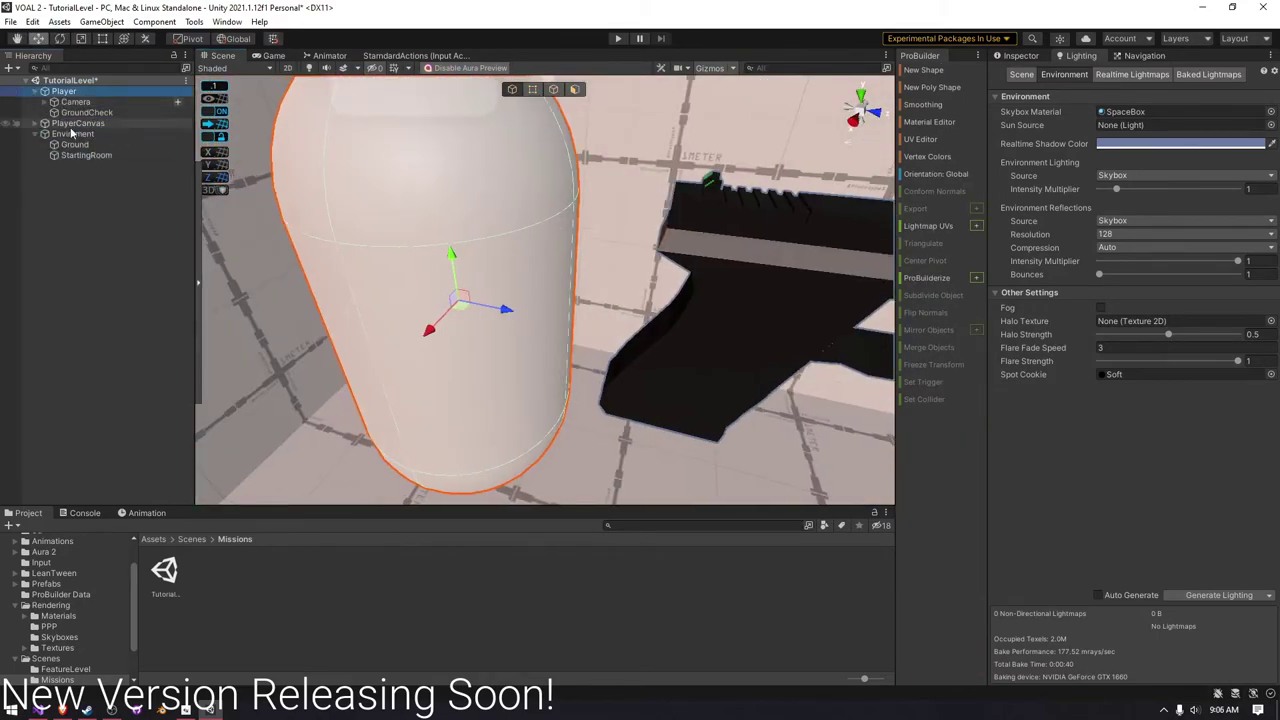
pyautogui.hotkey('ctrl', 'p')
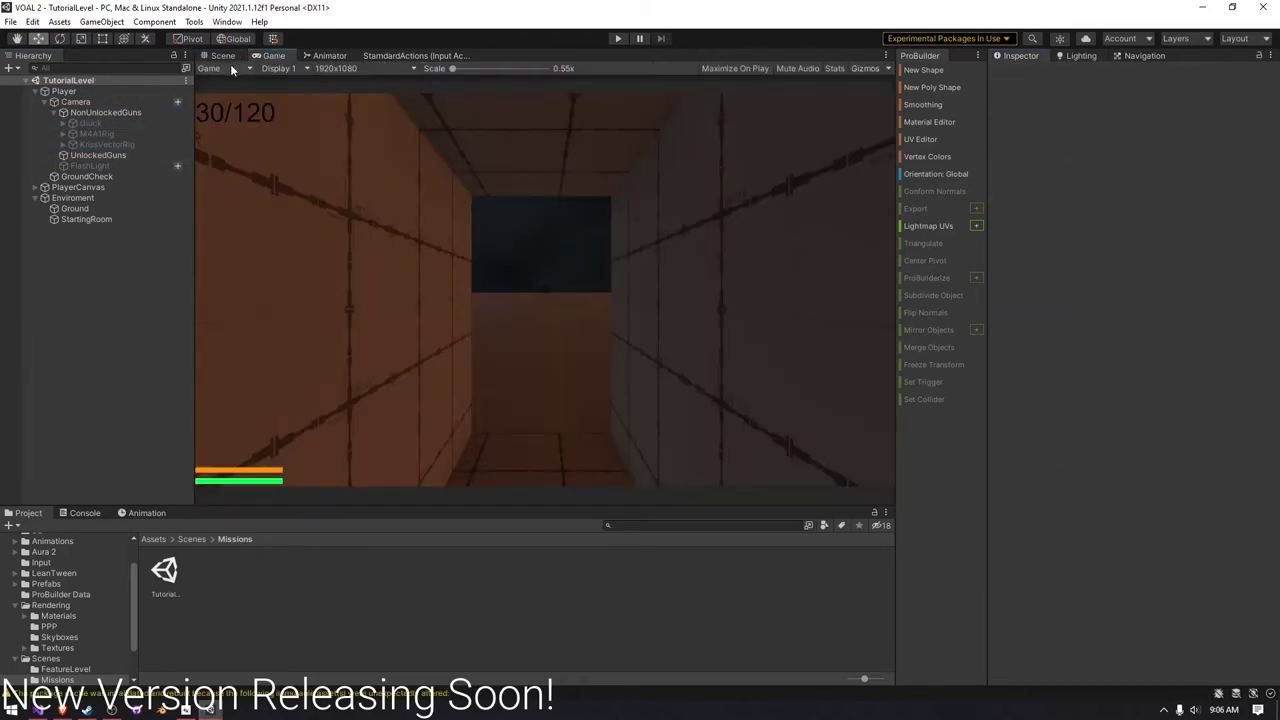
pyautogui.click(222, 55)
pyautogui.click(44, 91)
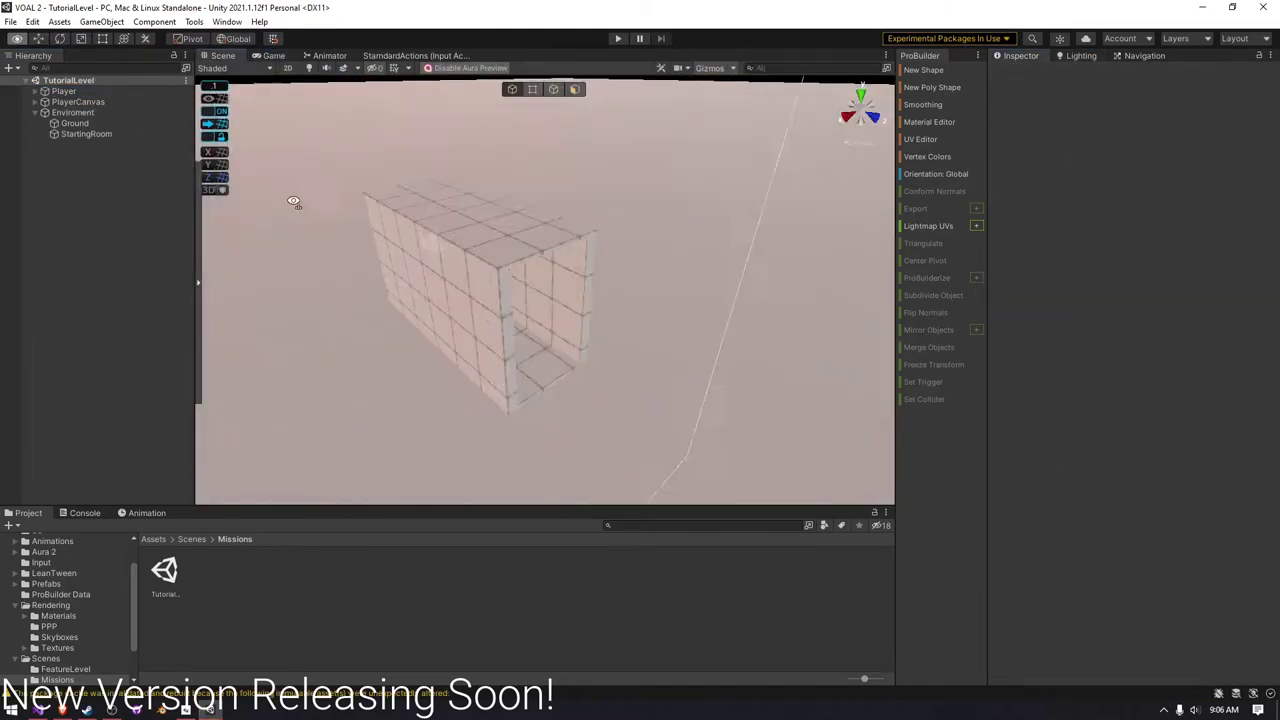
pyautogui.moveTo(371, 320)
pyautogui.keyDown('alt'); pyautogui.mouseDown()
pyautogui.moveTo(729, 143)
pyautogui.moveTo(526, 335)
pyautogui.moveTo(467, 309)
pyautogui.moveTo(338, 313)
pyautogui.mouseUp(); pyautogui.keyUp('alt')
pyautogui.click(526, 335)
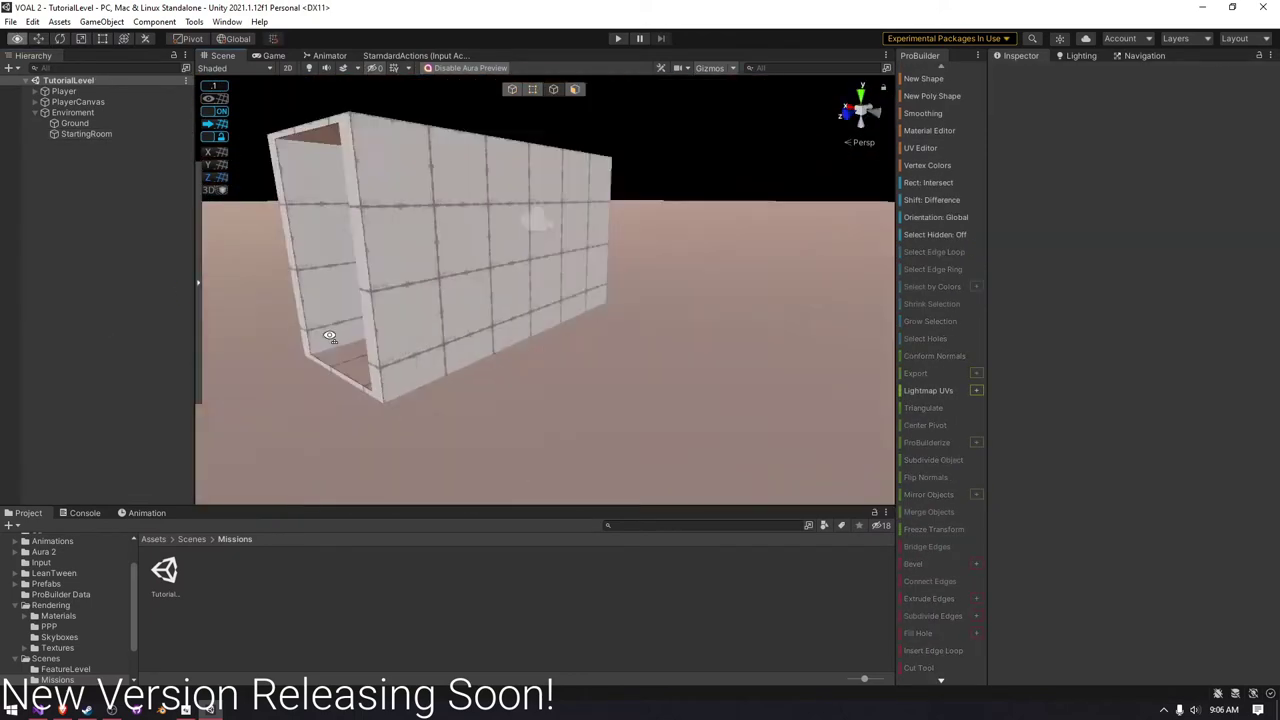
pyautogui.scroll(5, 338, 313)
pyautogui.scroll(-5, 338, 313)
# - Create an empty child object named Hescos under Enviroment
pyautogui.hotkey('ctrl', 'shift', 'n')
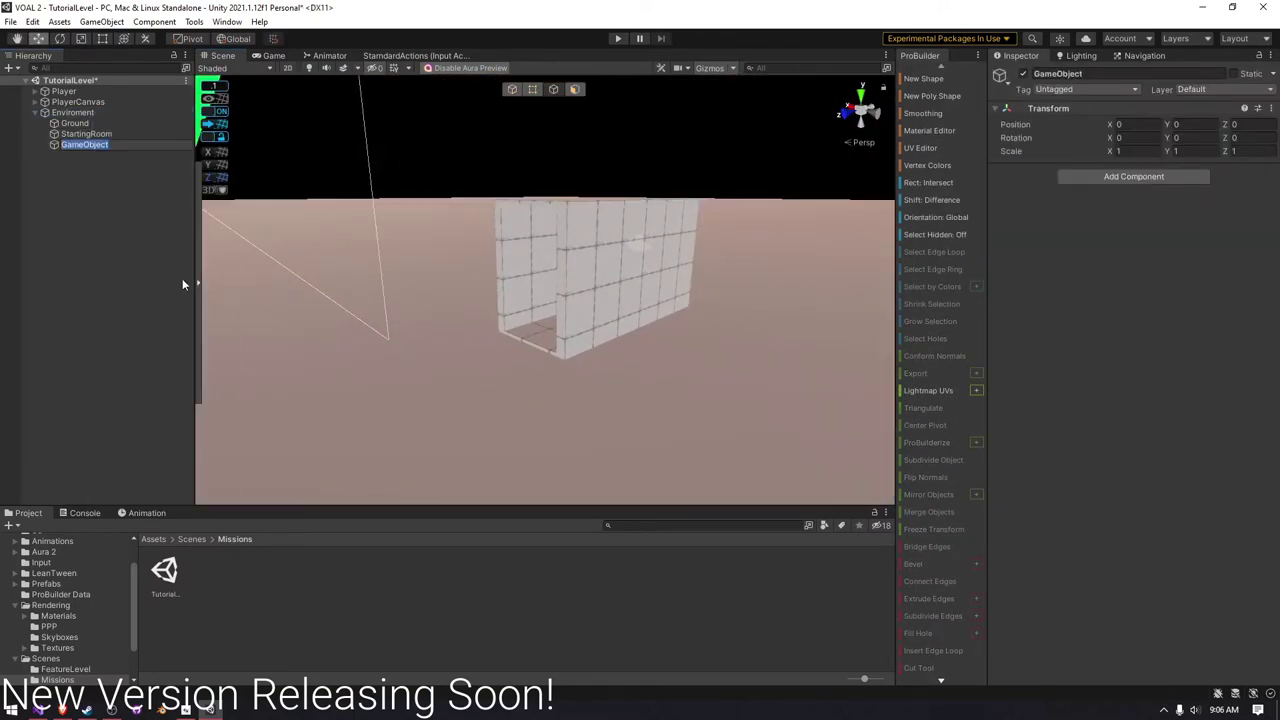
pyautogui.write('Hescos')
pyautogui.press('Return')
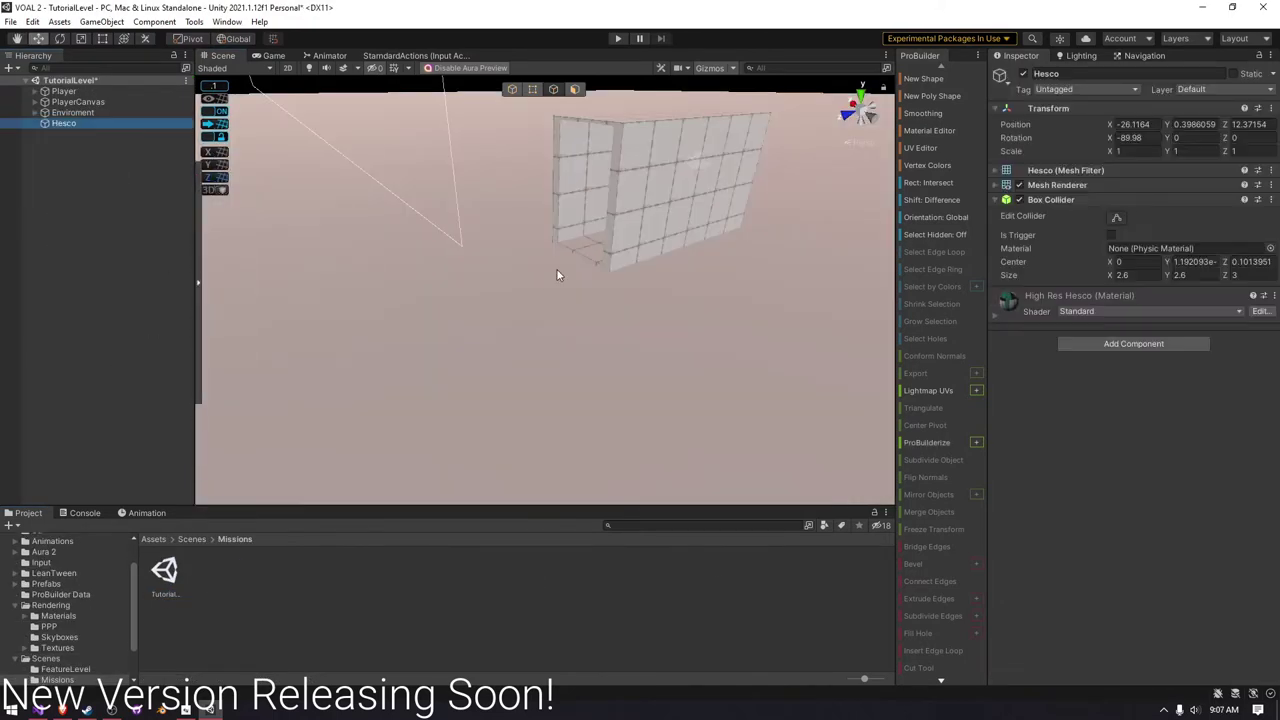
# - Zero the Hesco's X rotation and move it next to the starting room
pyautogui.scroll(-3, 557, 274)
pyautogui.write('0')
pyautogui.moveTo(385, 200); pyautogui.dragTo(385, 155, button='right')
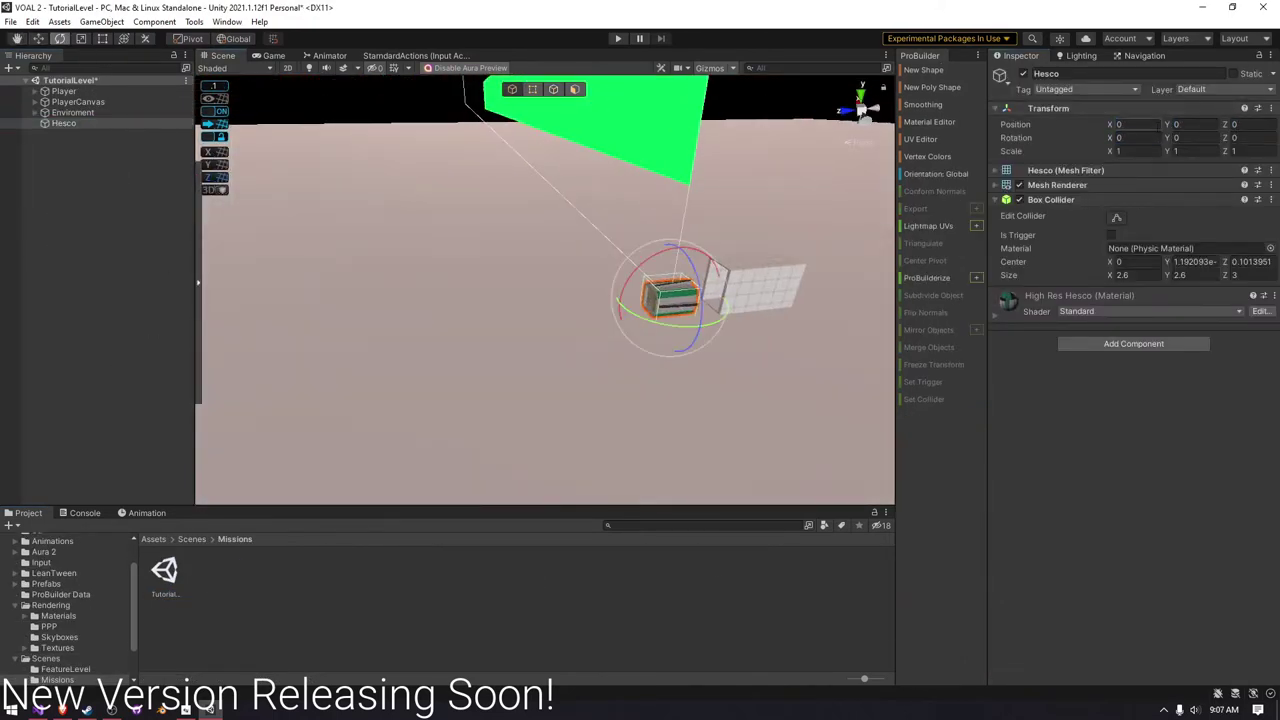
pyautogui.press('Return')
pyautogui.press('f')
pyautogui.press('w')
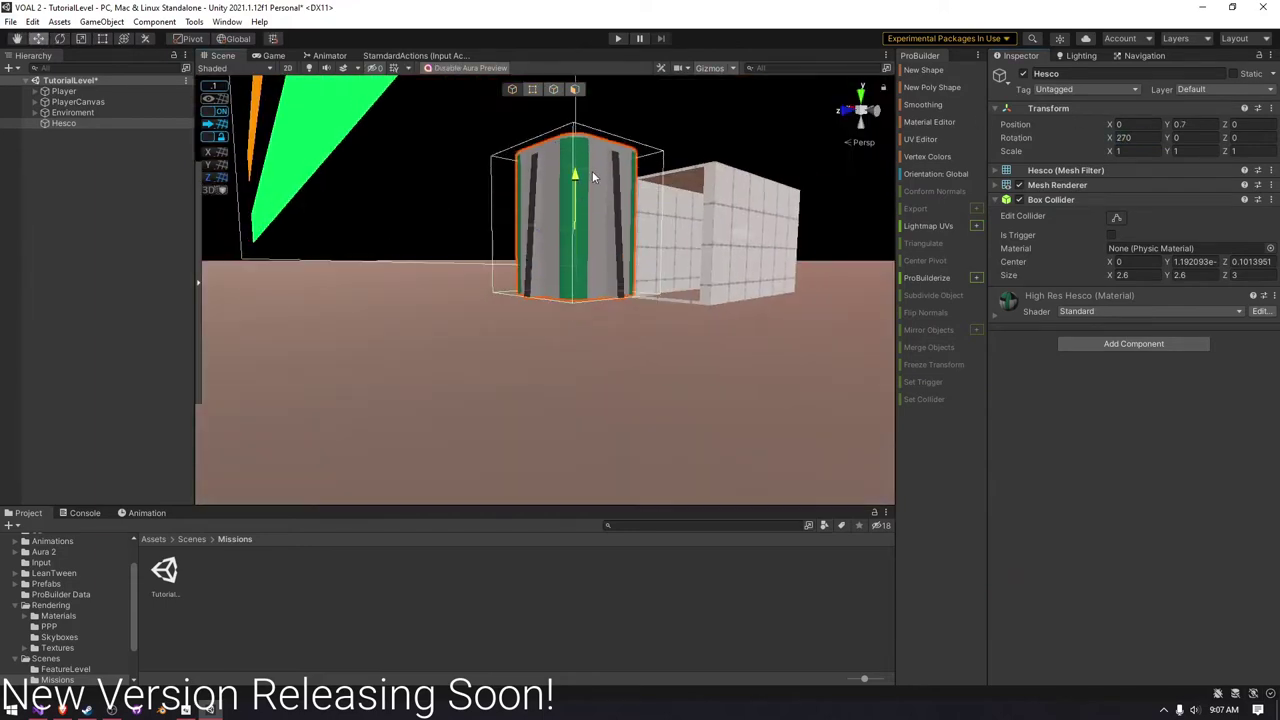
pyautogui.scroll(2, 533, 172)
pyautogui.moveTo(533, 172)
pyautogui.mouseDown(button='right')
pyautogui.moveTo(786, 331)
pyautogui.moveTo(511, 300)
pyautogui.mouseUp(button='right')
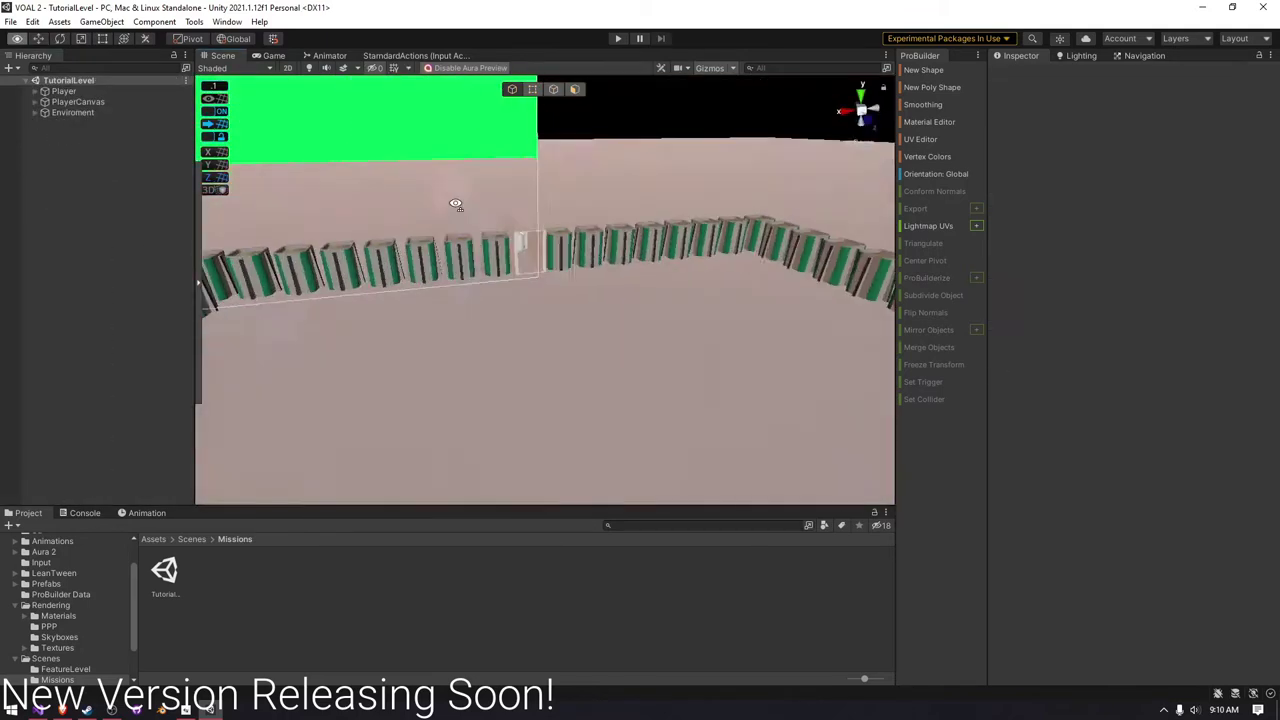
# - Play-test the level with the hesco walls, then inspect individual hescos
pyautogui.click(618, 38)
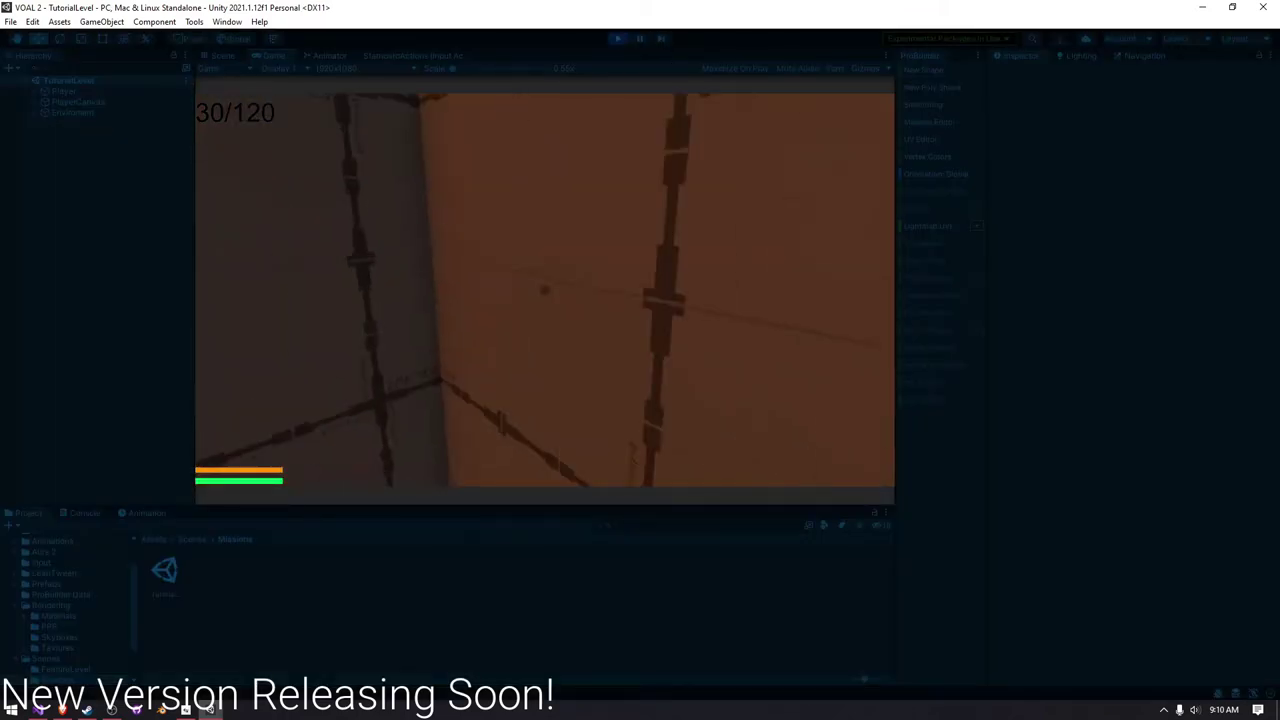
pyautogui.click(618, 38)
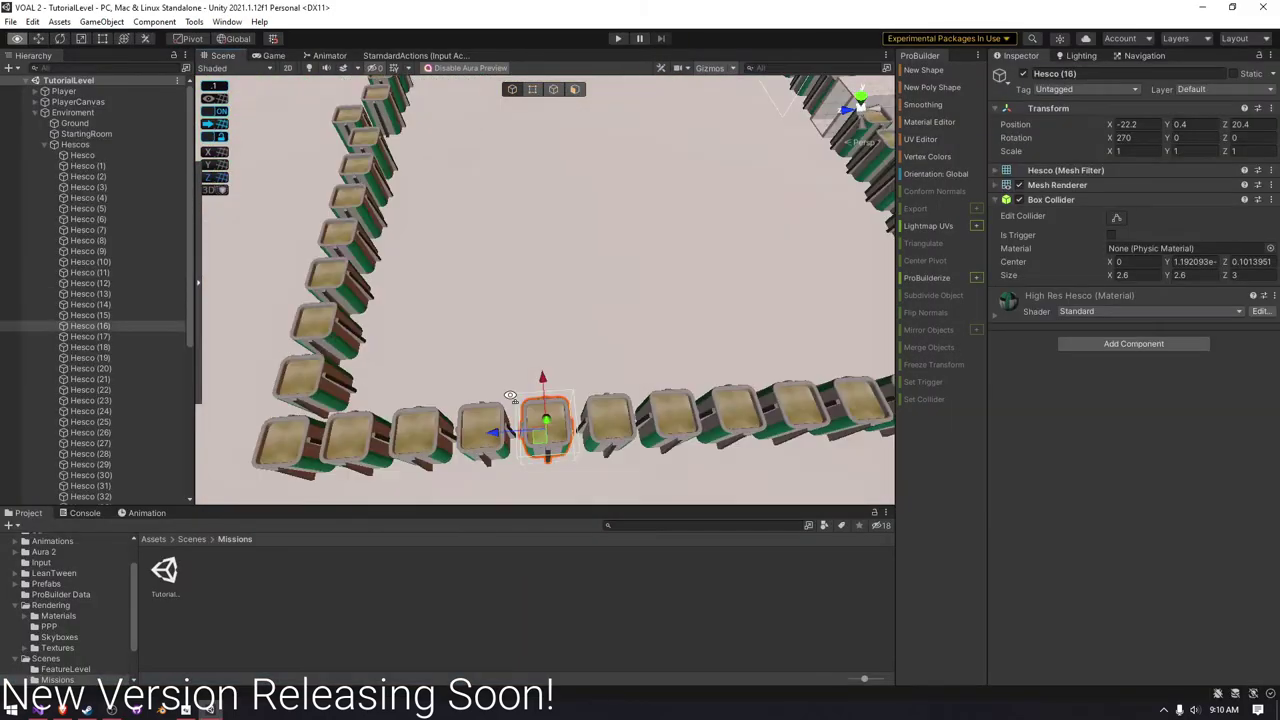
pyautogui.keyDown('alt'); pyautogui.moveTo(510, 396); pyautogui.dragTo(349, 369); pyautogui.keyUp('alt')
pyautogui.click(485, 380)
pyautogui.click(797, 385)
pyautogui.keyDown('alt'); pyautogui.moveTo(797, 385); pyautogui.dragTo(556, 361); pyautogui.keyUp('alt')
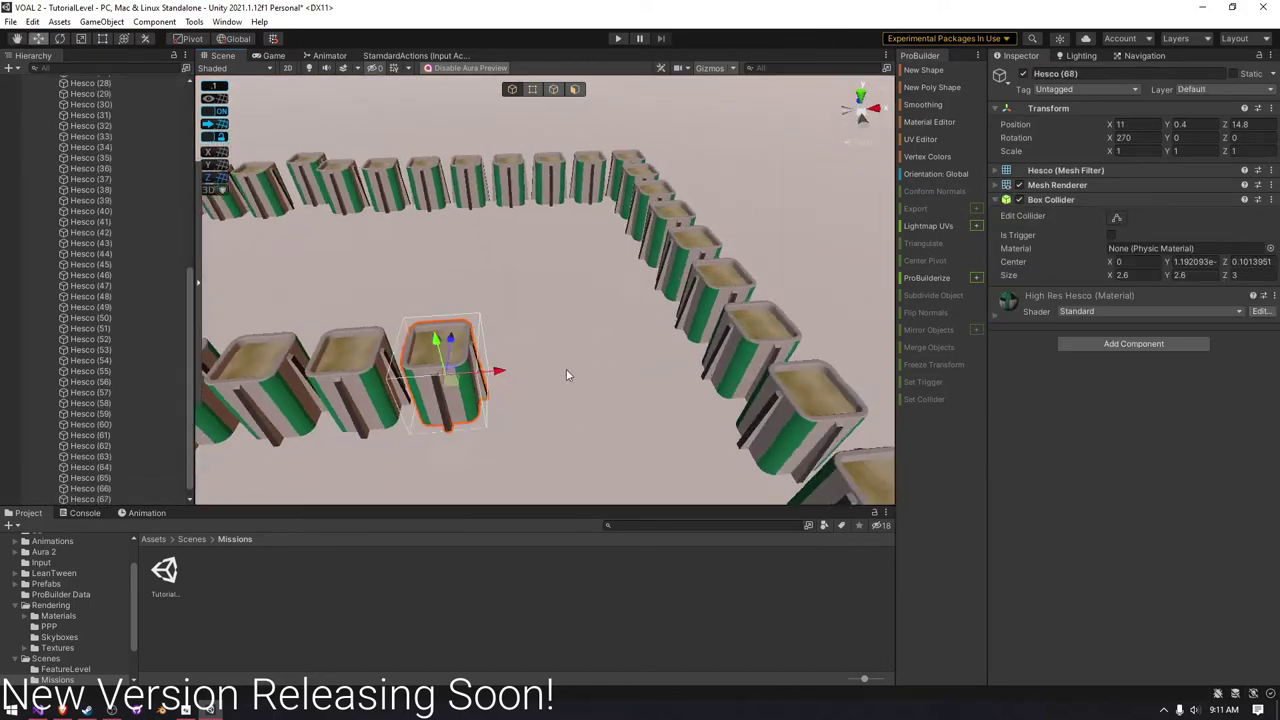
# - Review the wall layout, save, and expand Enviroment to list Ground, StartingRoom and Hescos
pyautogui.click(414, 309)
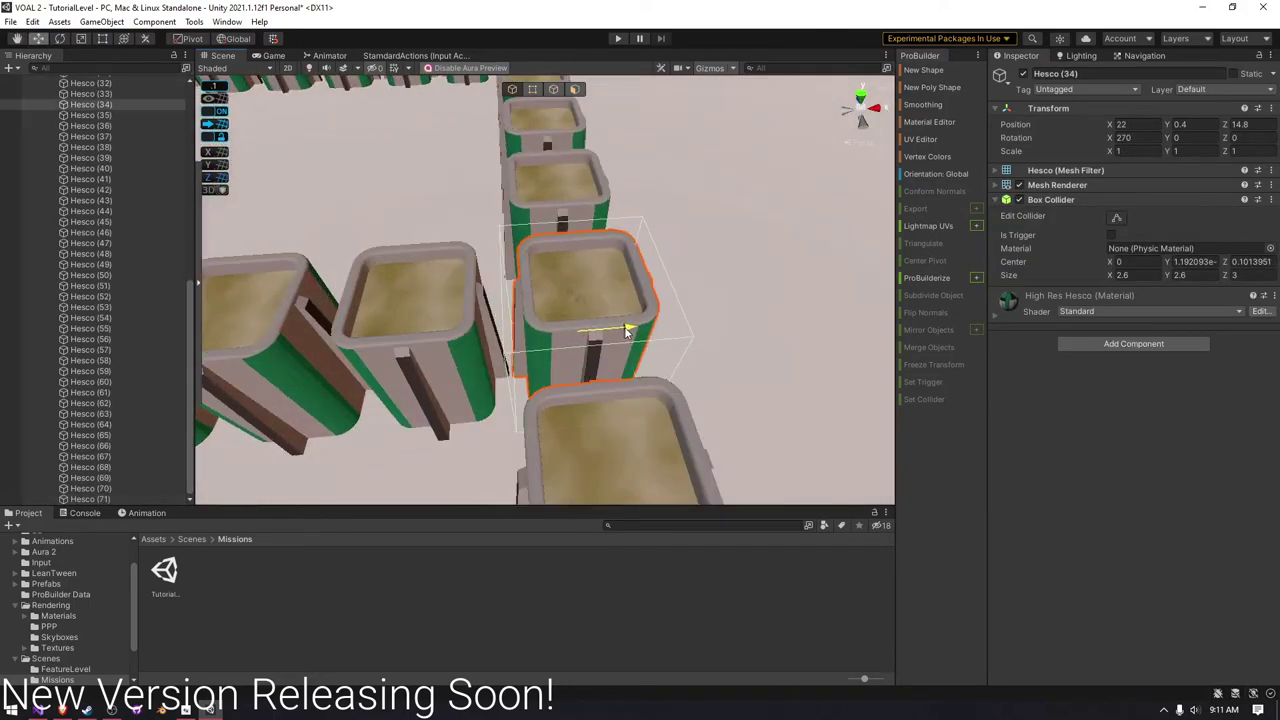
pyautogui.moveTo(414, 309)
pyautogui.keyDown('alt'); pyautogui.mouseDown()
pyautogui.moveTo(692, 451)
pyautogui.moveTo(557, 286)
pyautogui.mouseUp(); pyautogui.keyUp('alt')
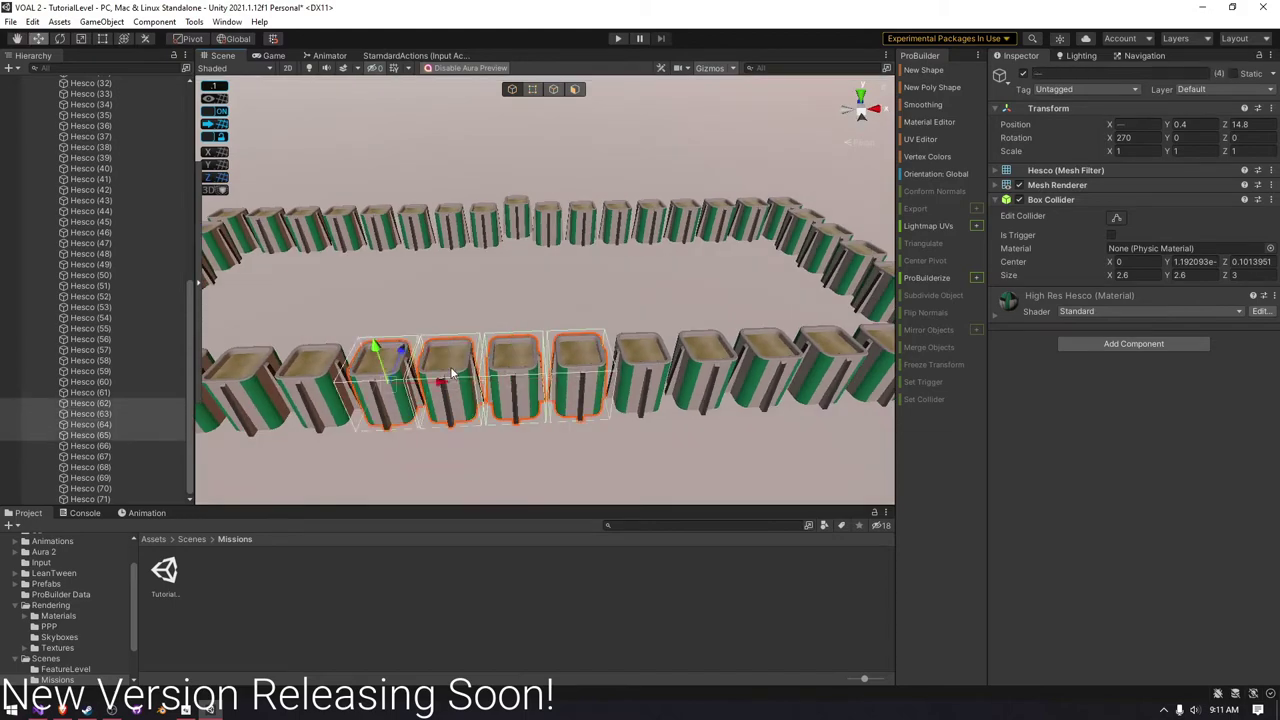
pyautogui.click(686, 371)
pyautogui.keyDown('alt'); pyautogui.moveTo(686, 371); pyautogui.dragTo(956, 345); pyautogui.keyUp('alt')
pyautogui.scroll(10, 27, 167)
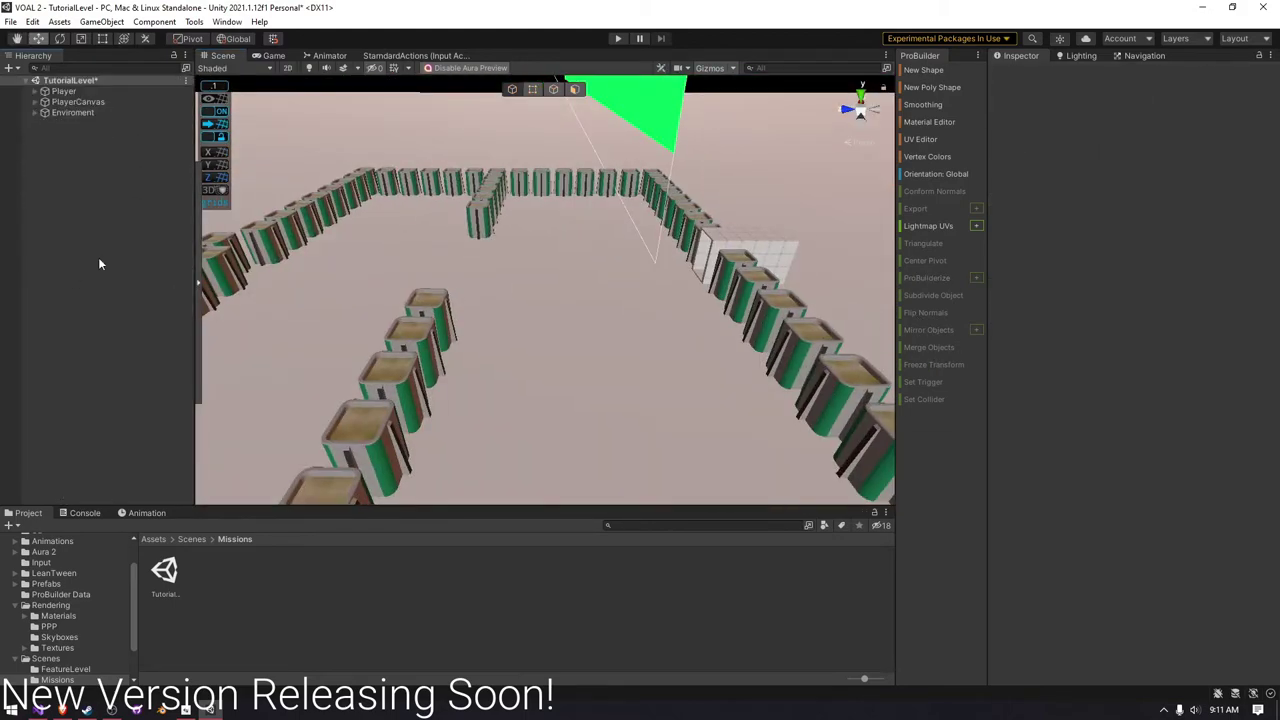
pyautogui.hotkey('ctrl', 's')
pyautogui.moveTo(486, 181)
pyautogui.keyDown('alt'); pyautogui.mouseDown()
pyautogui.moveTo(718, 384)
pyautogui.moveTo(402, 235)
pyautogui.mouseUp(); pyautogui.keyUp('alt')
pyautogui.keyDown('alt'); pyautogui.click(44, 112); pyautogui.keyUp('alt')
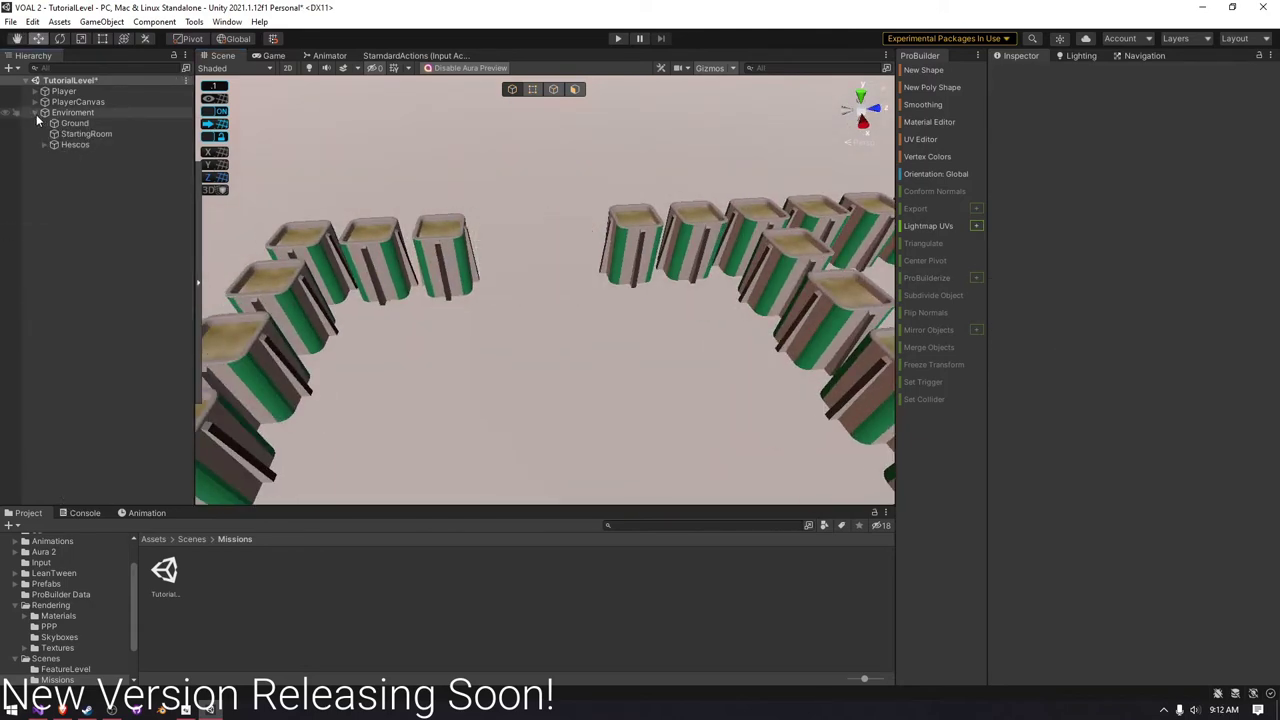
# - Create a SciFiFences group and a ProBuilder cube SciFiFencePillar placed beside the hesco walls
pyautogui.hotkey('ctrl', 'shift', 'n')
pyautogui.write('ences')
pyautogui.press('Return')
pyautogui.rightClick(180, 163)
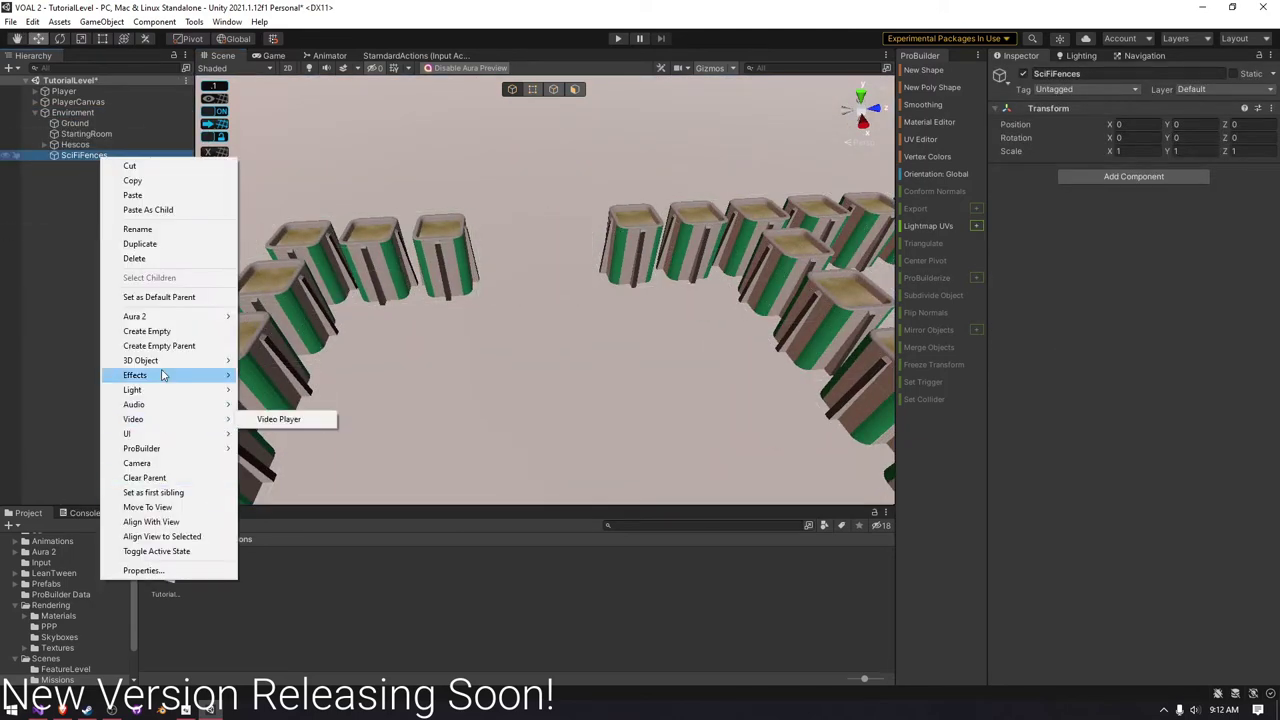
pyautogui.click(310, 452)
pyautogui.write('lar')
pyautogui.press('Return')
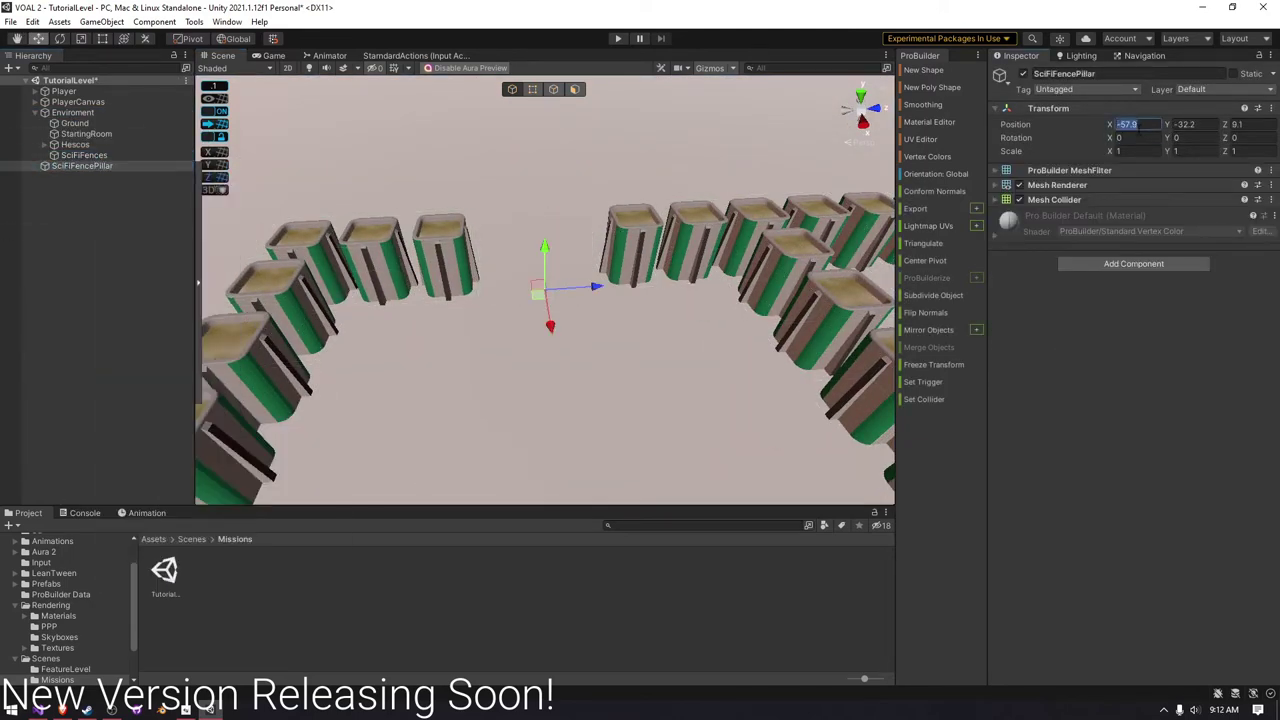
pyautogui.press('f')
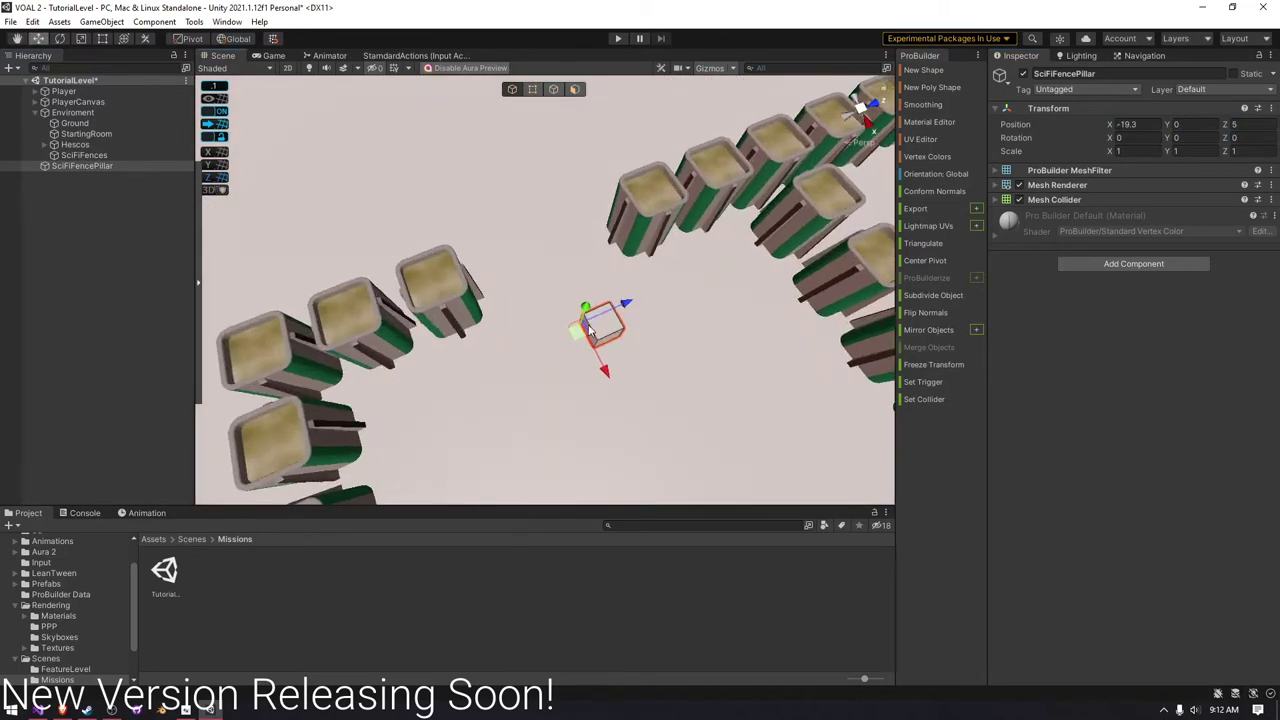
pyautogui.moveTo(590, 330); pyautogui.dragTo(669, 261, button='right')
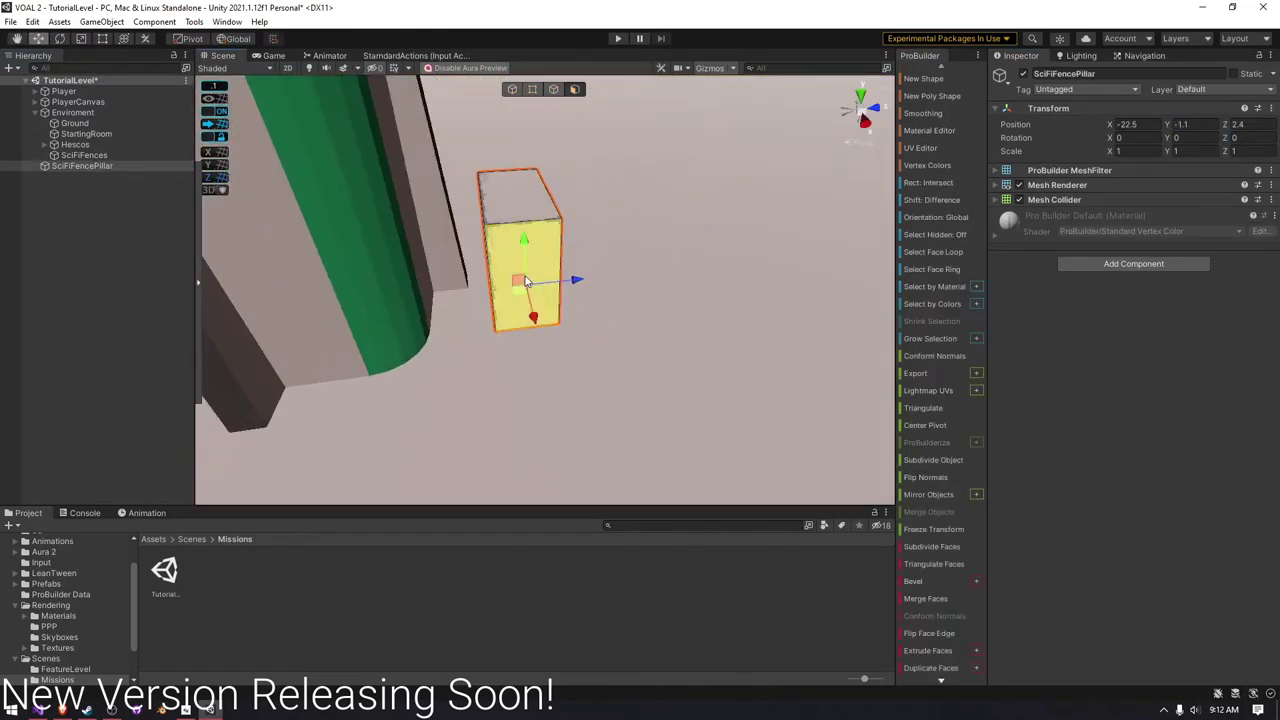
pyautogui.moveTo(524, 281); pyautogui.dragTo(580, 307, button='right')
# - Duplicate the pillar and slide the copy across the wall gap
pyautogui.hotkey('ctrl', 'd')
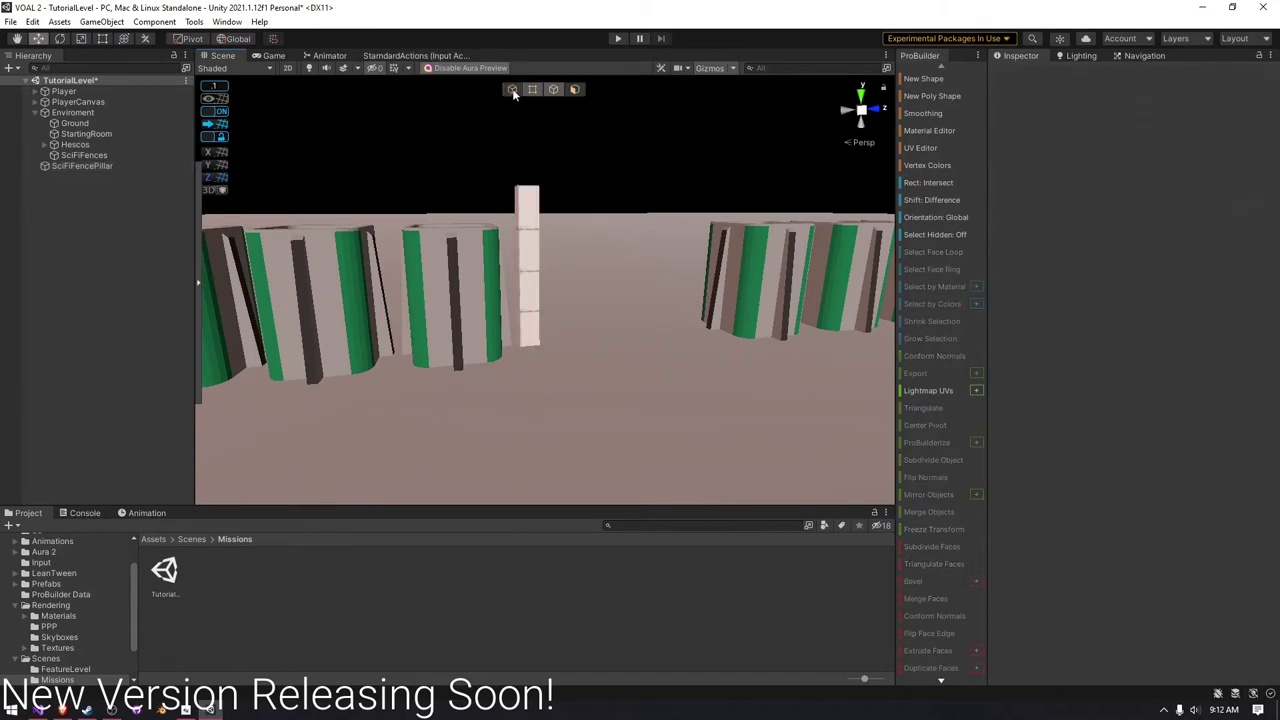
pyautogui.moveTo(549, 145); pyautogui.dragTo(460, 204, button='right')
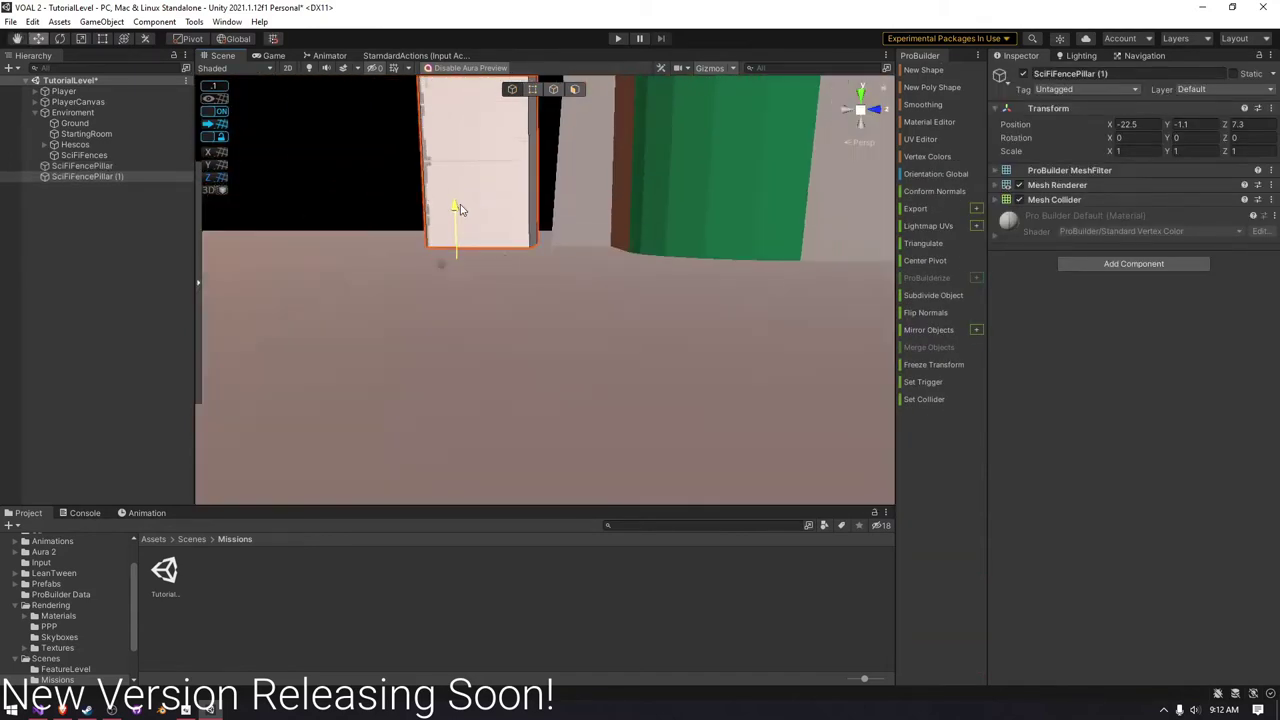
pyautogui.doubleClick(82, 165)
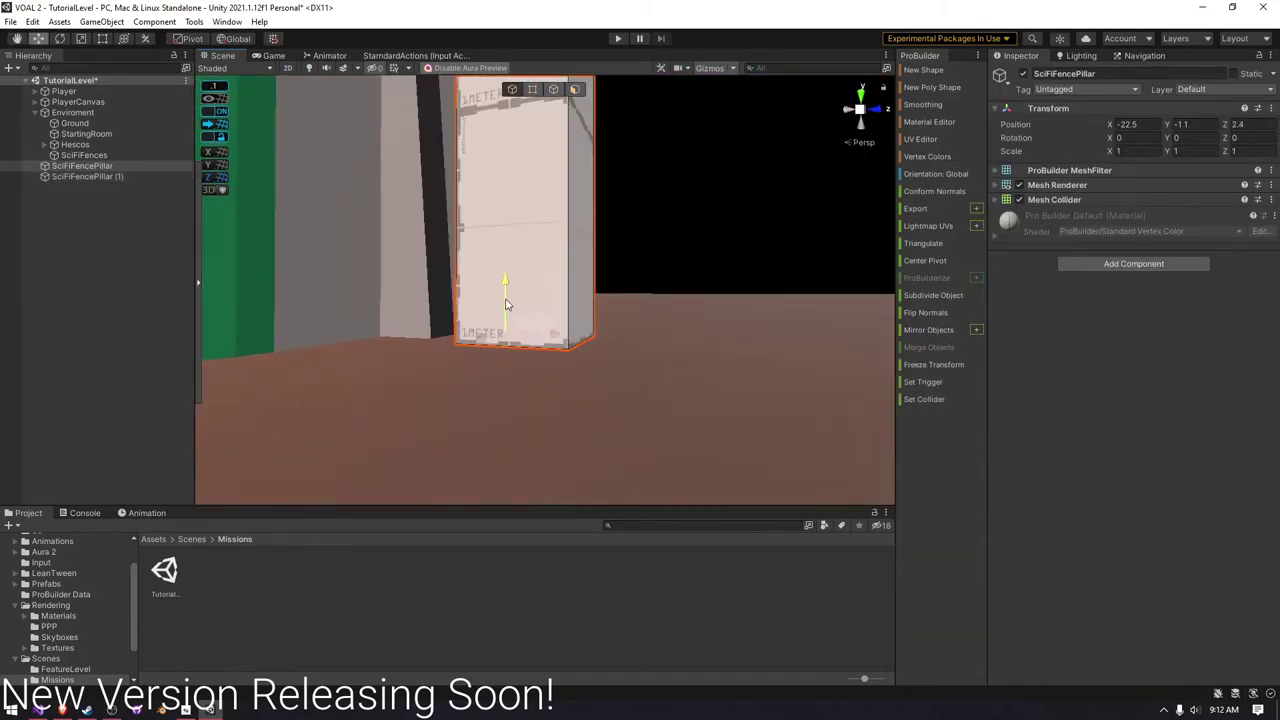
pyautogui.moveTo(564, 134); pyautogui.dragTo(520, 200, button='right')
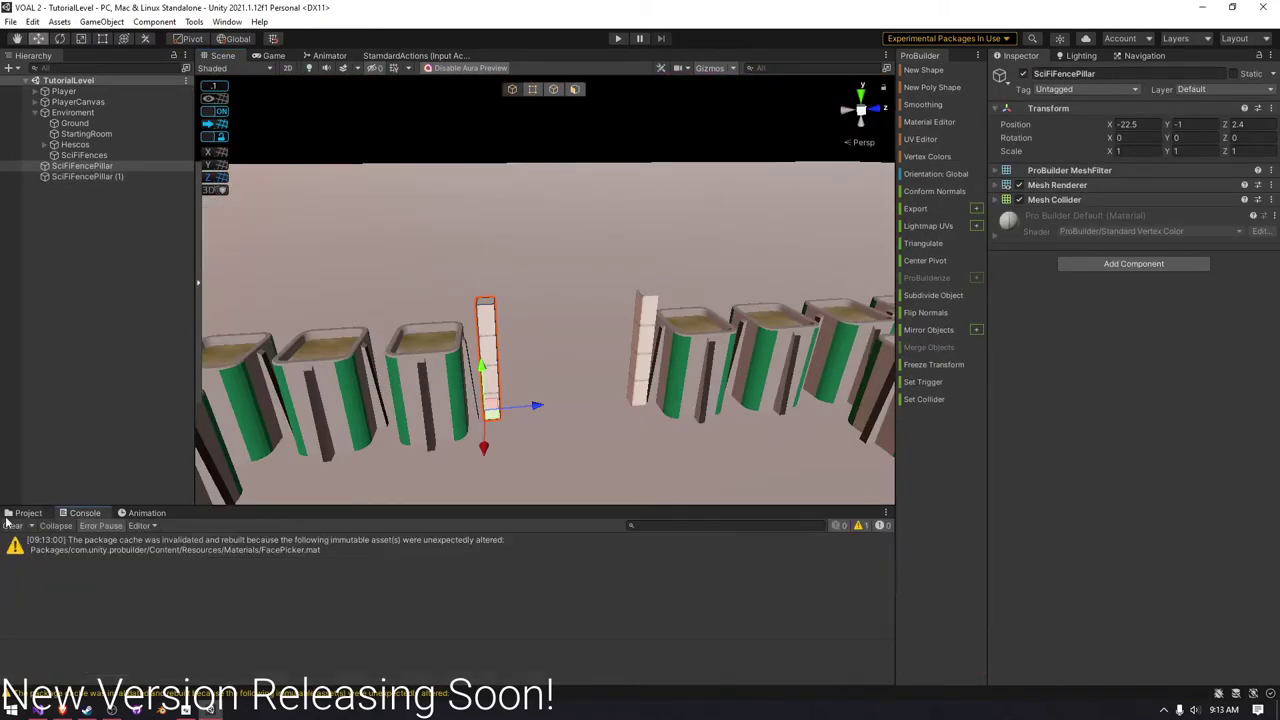
# - Parent both pillars under a new empty SciFiFence inside the SciFiFences group
pyautogui.rightClick(86, 250)
pyautogui.click(162, 432)
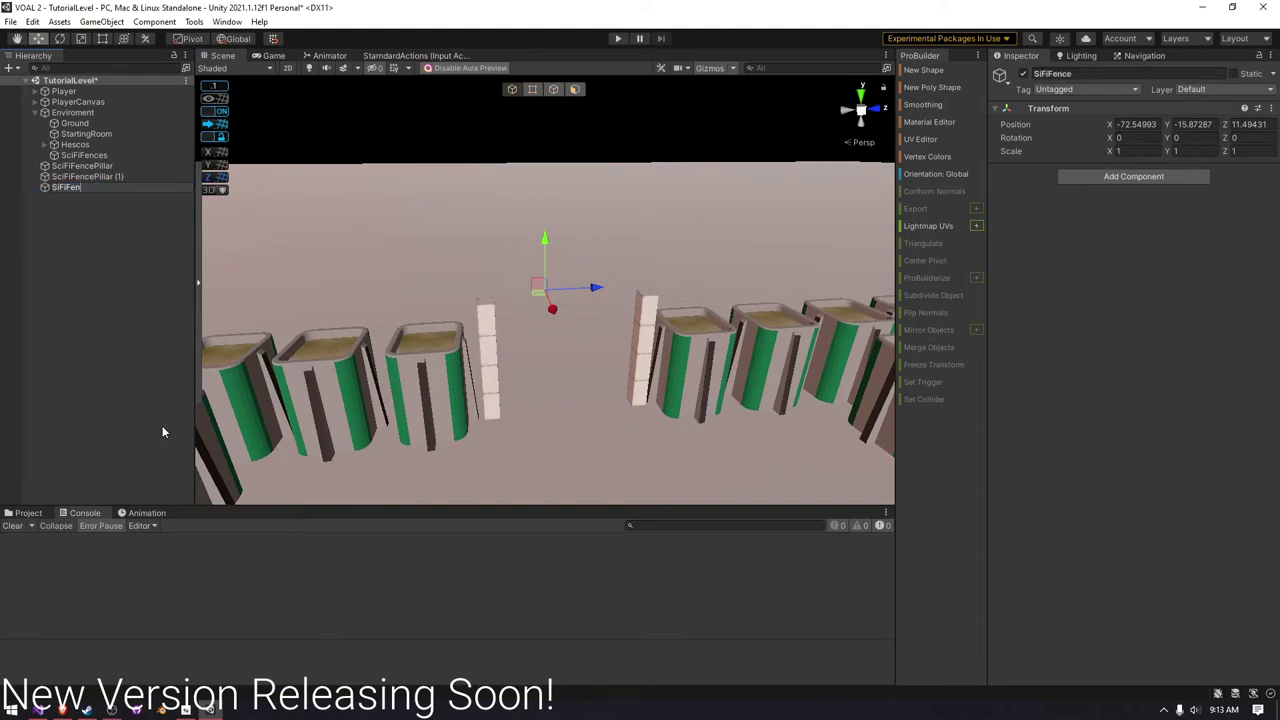
pyautogui.doubleClick(82, 165)
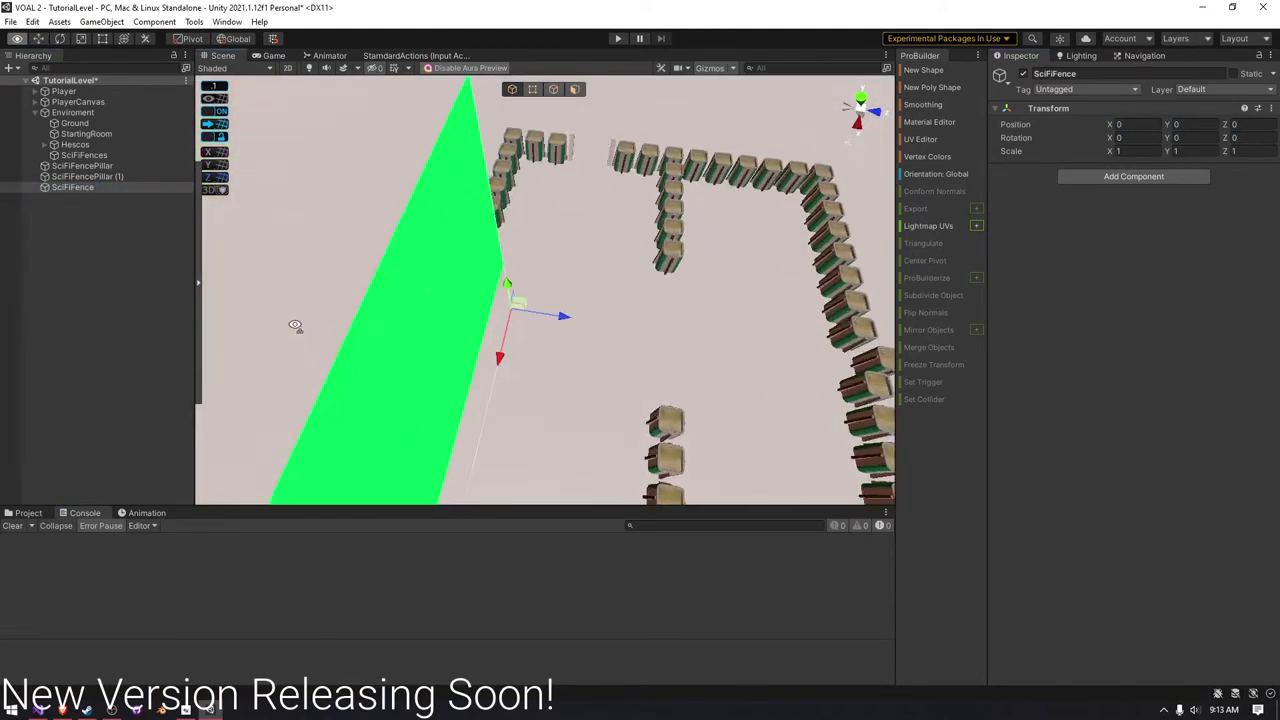
pyautogui.keyDown('shift'); pyautogui.click(88, 176); pyautogui.keyUp('shift')
pyautogui.moveTo(88, 176); pyautogui.dragTo(107, 195)
pyautogui.click(525, 320)
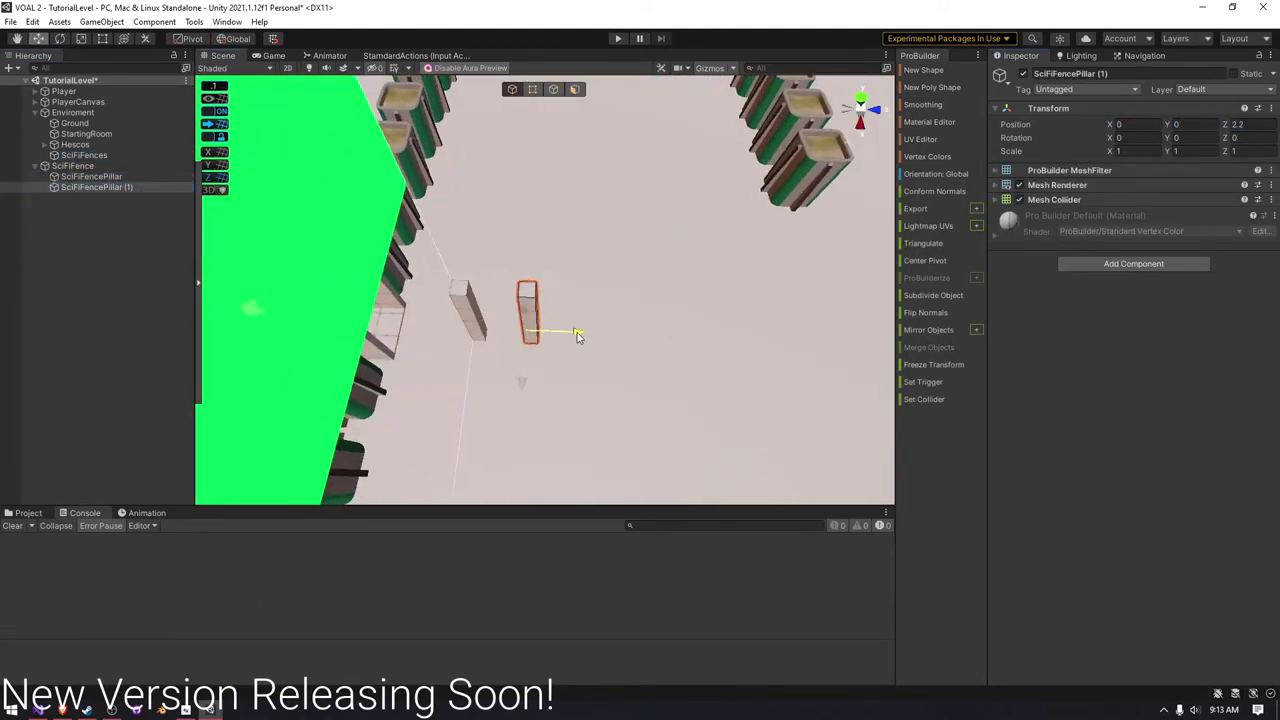
pyautogui.scroll(5, 535, 383)
pyautogui.moveTo(72, 165); pyautogui.dragTo(84, 155)
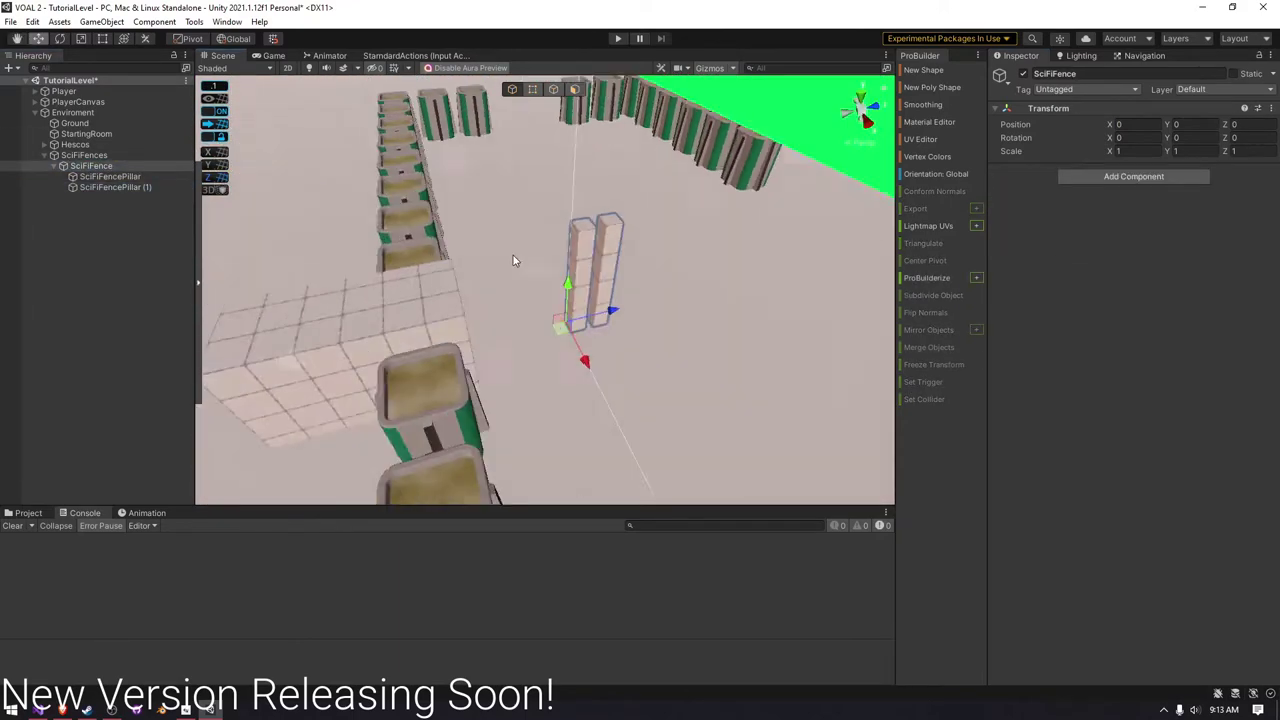
pyautogui.moveTo(513, 255)
pyautogui.mouseDown(button='right')
pyautogui.moveTo(200, 280)
pyautogui.moveTo(546, 264)
pyautogui.mouseUp(button='right')
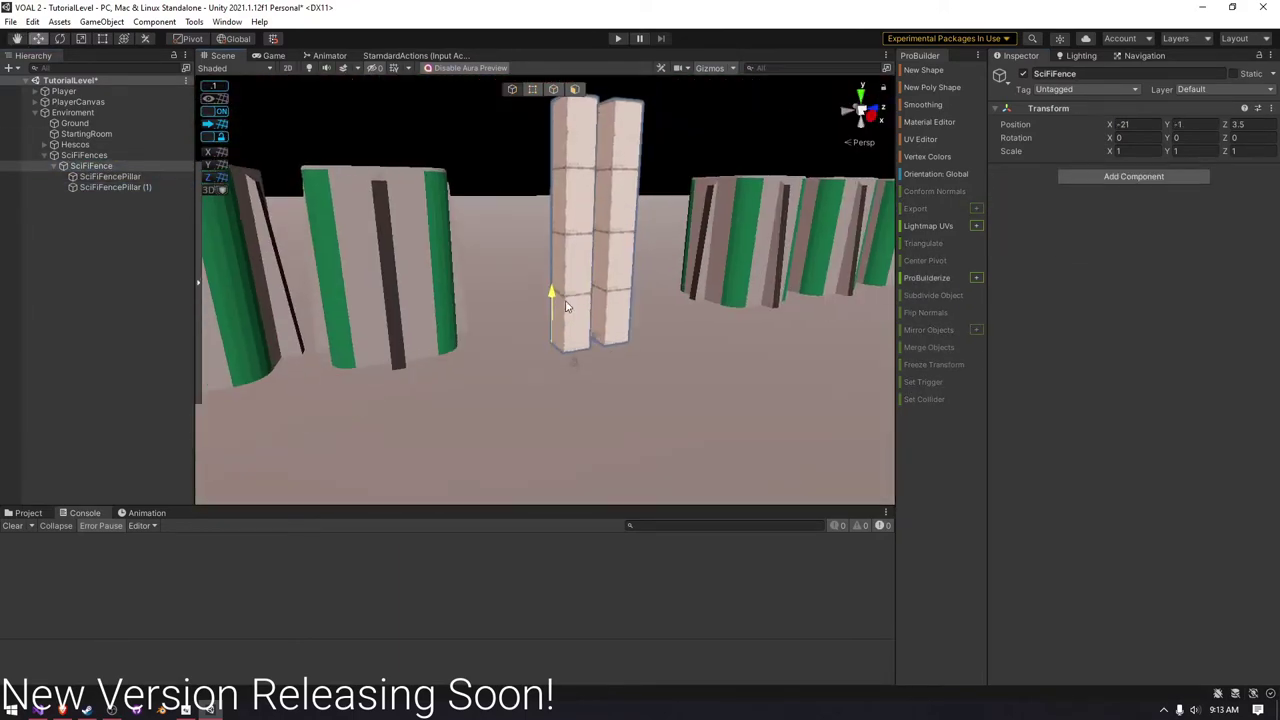
# - Add a plane as a child of SciFiFence
pyautogui.moveTo(565, 306); pyautogui.dragTo(766, 414, button='right')
pyautogui.click(548, 380)
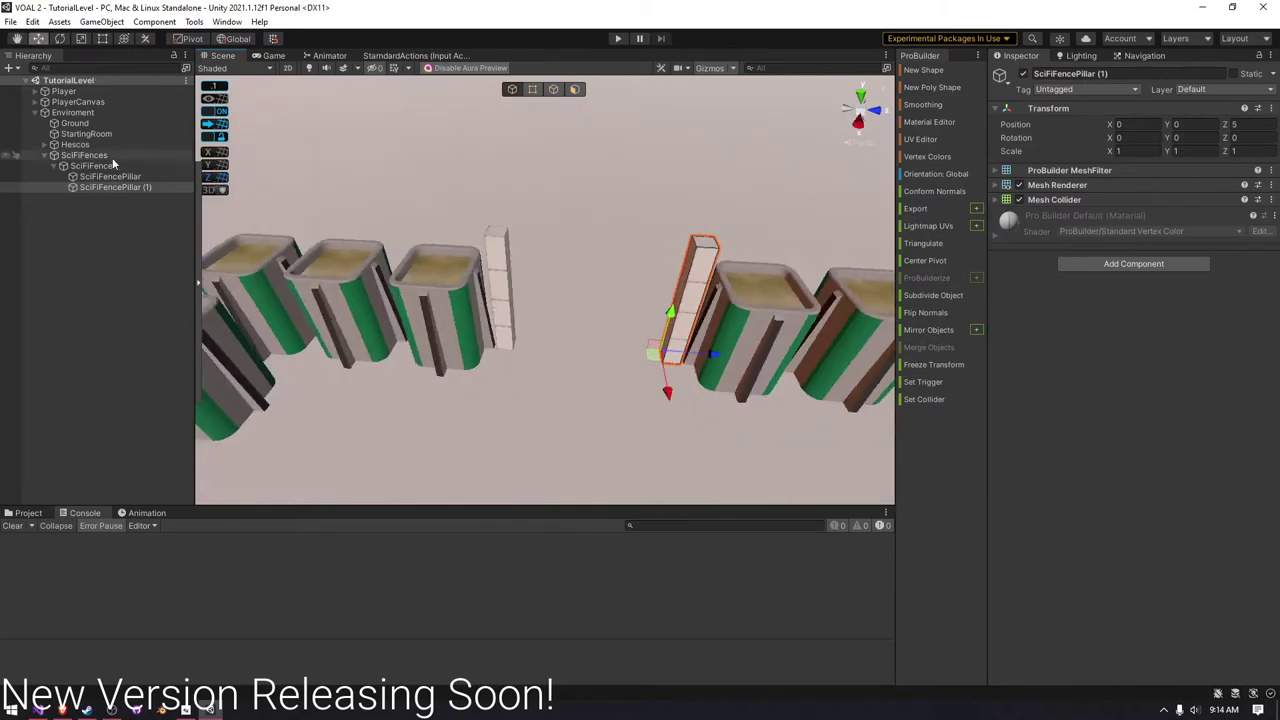
pyautogui.rightClick(113, 163)
pyautogui.moveTo(240, 349)
pyautogui.click(320, 415)
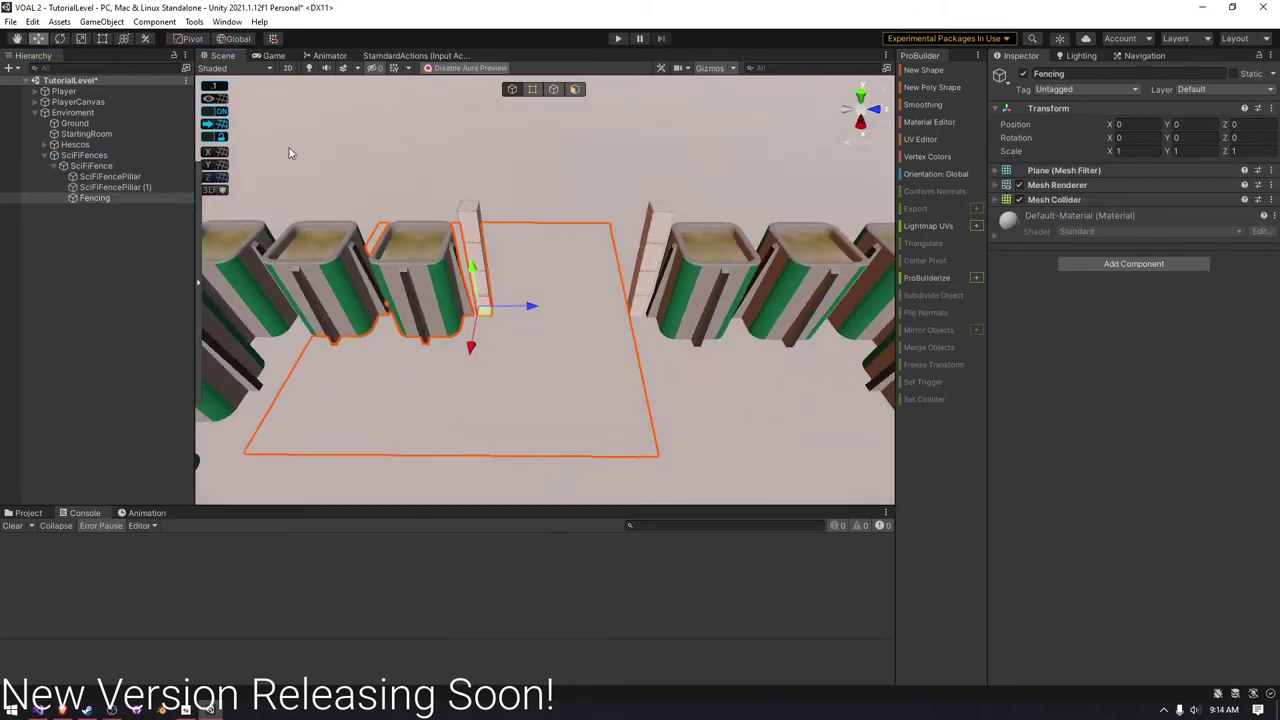
pyautogui.moveTo(429, 398); pyautogui.dragTo(640, 420, button='right')
pyautogui.rightClick(90, 165)
# - Add a ProBuilder plane named Fencing under SciFiFence, drawn between the two pillars
pyautogui.moveTo(190, 445)
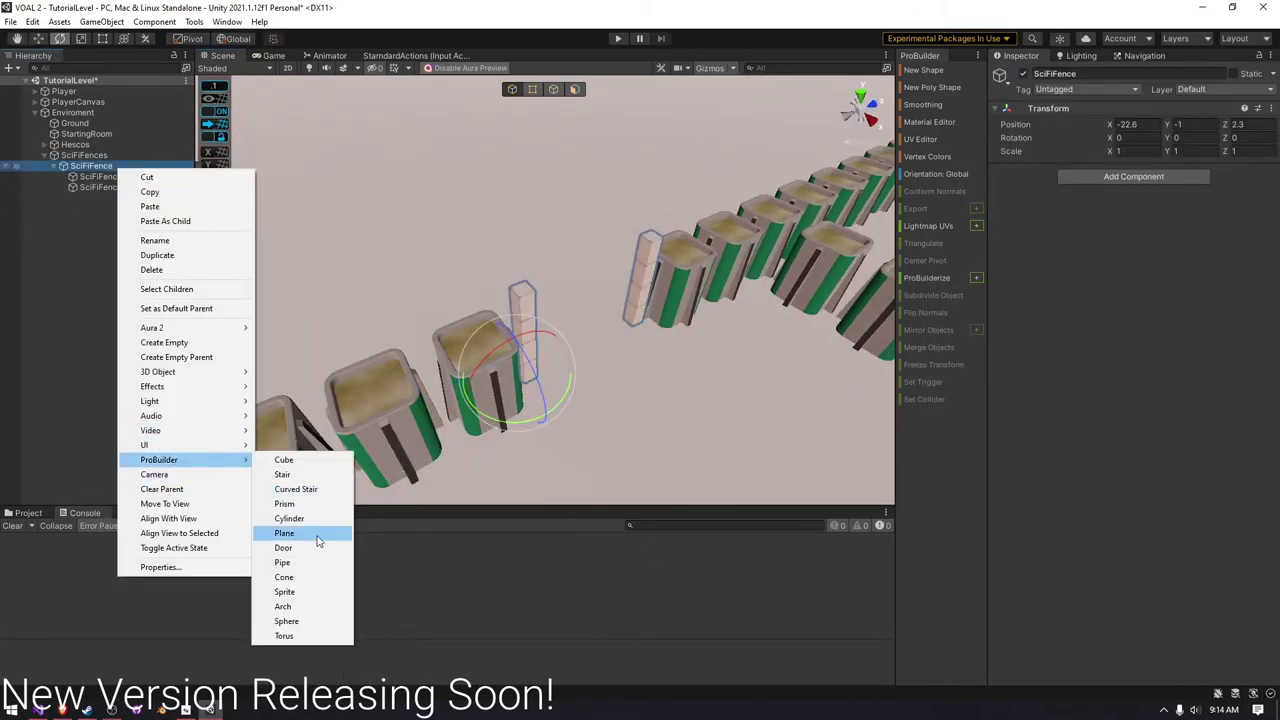
pyautogui.click(317, 536)
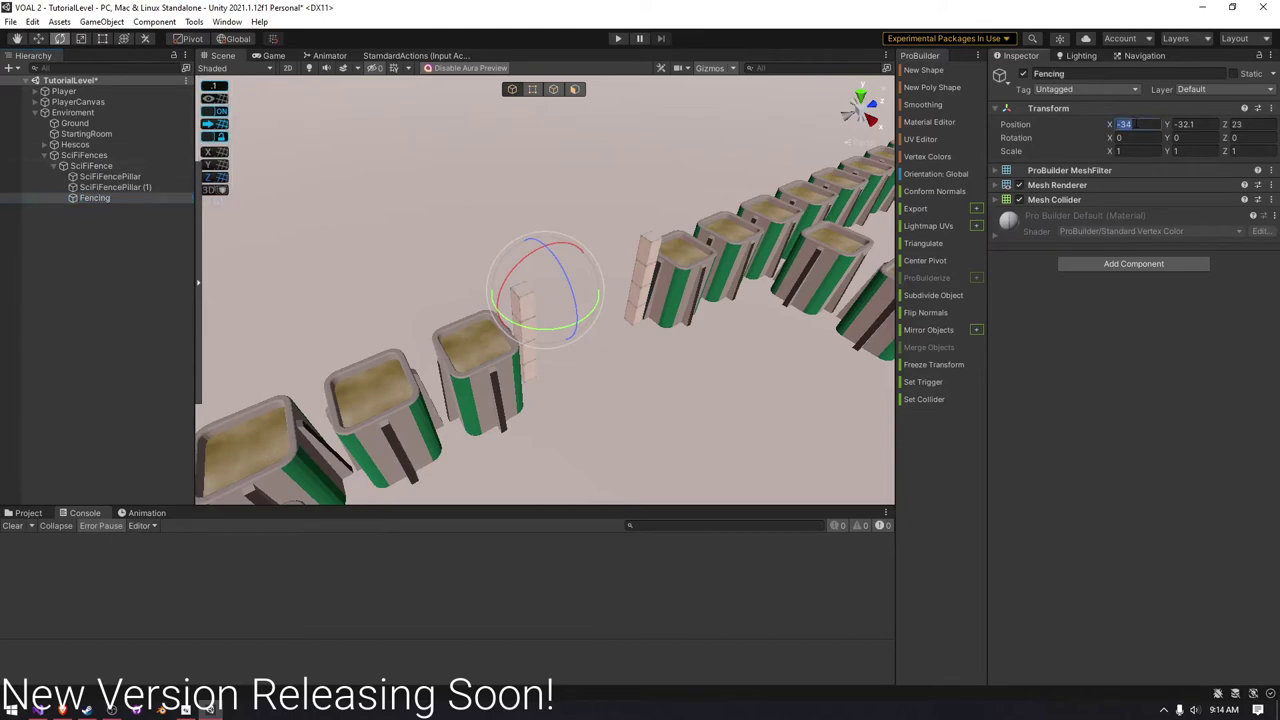
pyautogui.press('f')
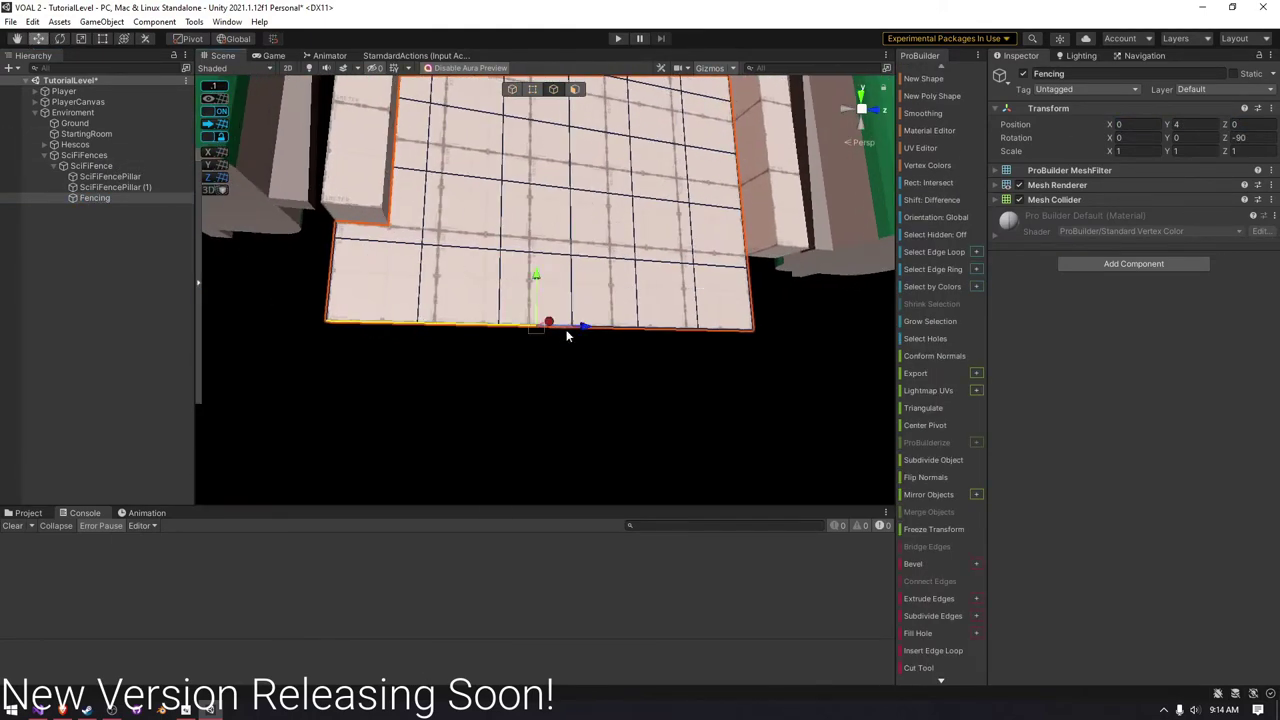
pyautogui.moveTo(472, 313)
pyautogui.keyDown('alt'); pyautogui.mouseDown()
pyautogui.moveTo(351, 255)
pyautogui.moveTo(503, 365)
pyautogui.moveTo(565, 330)
pyautogui.mouseUp(); pyautogui.keyUp('alt')
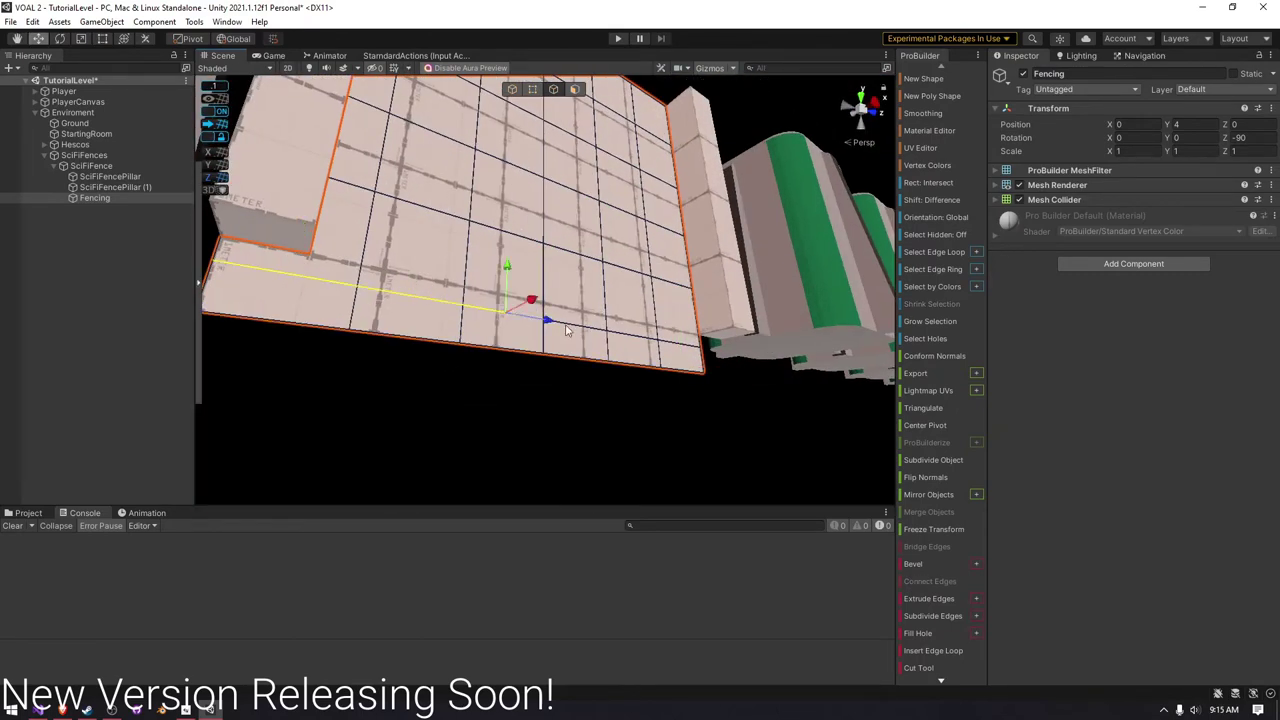
pyautogui.rightClick(128, 197)
pyautogui.moveTo(223, 463)
pyautogui.click(311, 532)
pyautogui.keyDown('alt'); pyautogui.moveTo(323, 417); pyautogui.dragTo(417, 456); pyautogui.keyUp('alt')
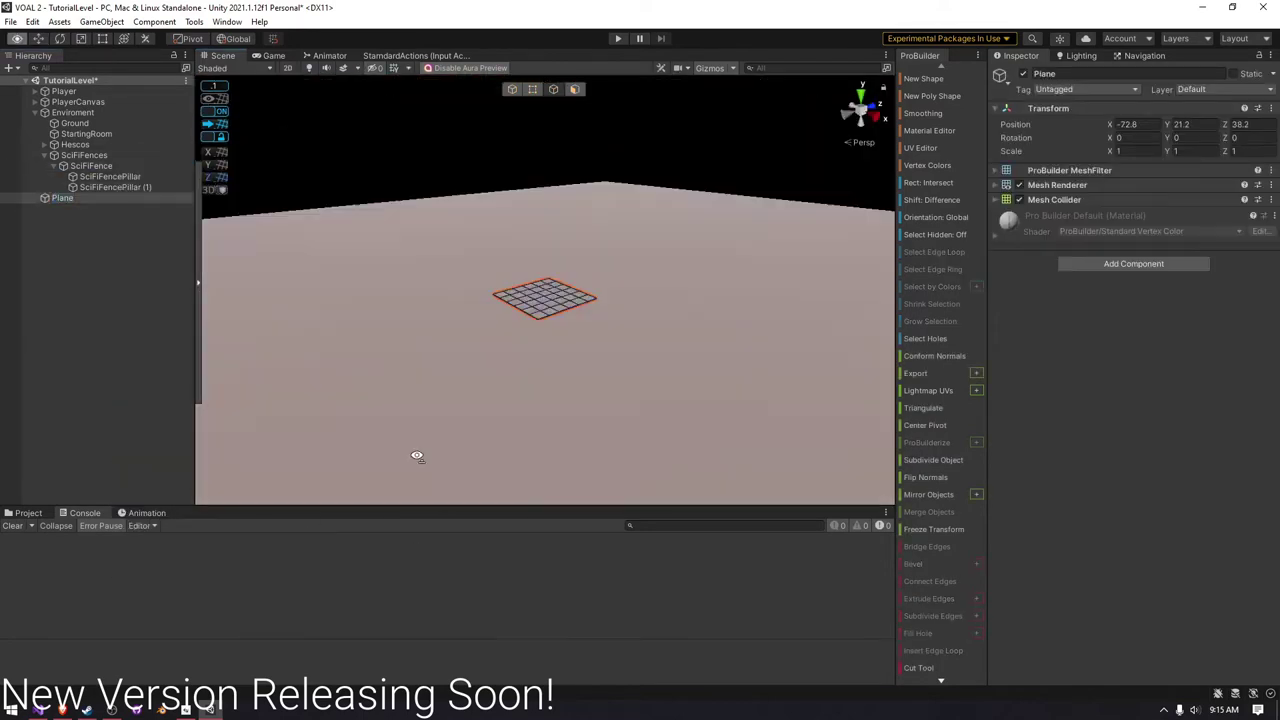
pyautogui.doubleClick(90, 165)
pyautogui.click(923, 78)
pyautogui.click(756, 426)
pyautogui.moveTo(630, 260); pyautogui.dragTo(820, 400)
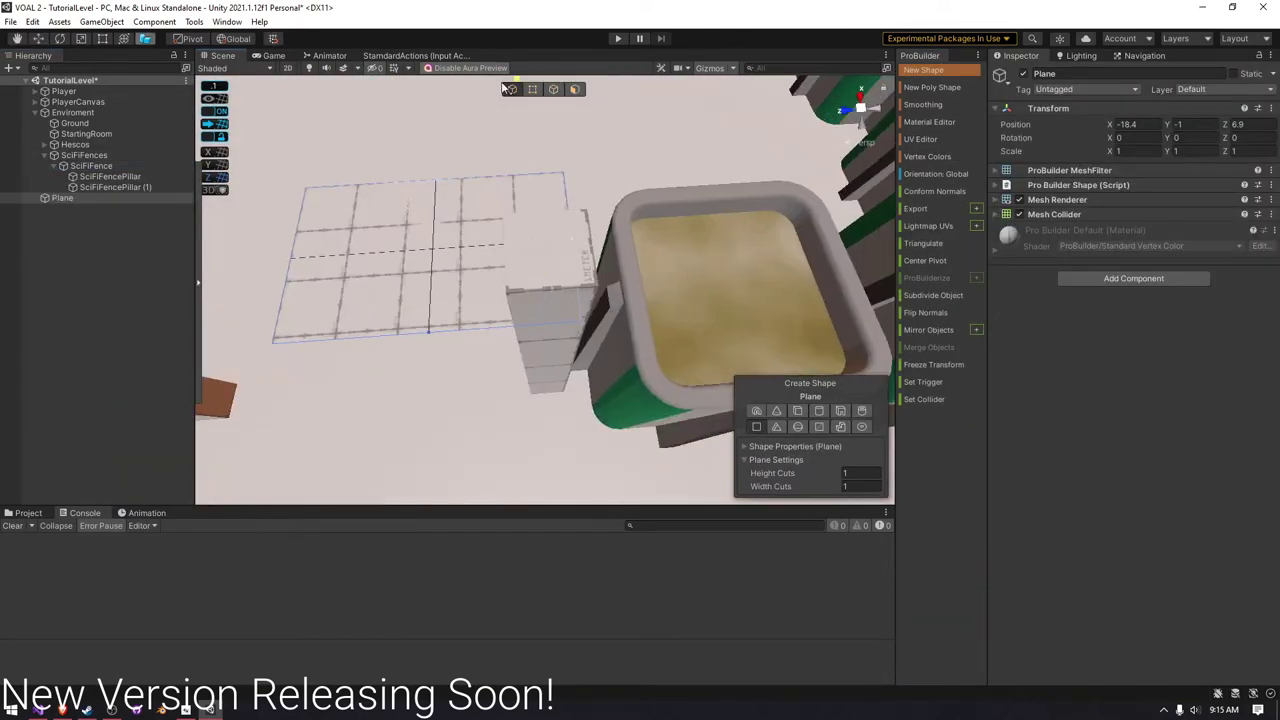
# - Stand Fencing upright at Rotation Z -90 and open the BasicColor materials folder
pyautogui.keyDown('alt'); pyautogui.moveTo(219, 172); pyautogui.dragTo(400, 243); pyautogui.keyUp('alt')
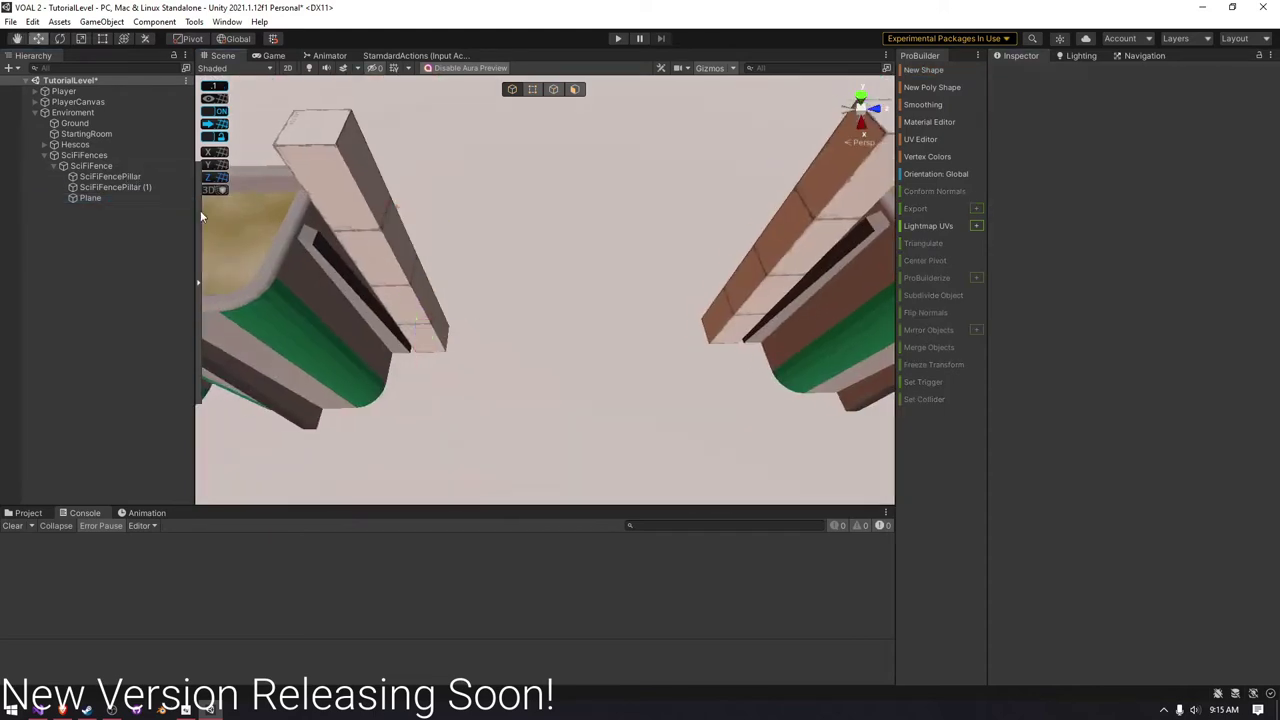
pyautogui.keyDown('alt'); pyautogui.moveTo(729, 341); pyautogui.dragTo(466, 203); pyautogui.keyUp('alt')
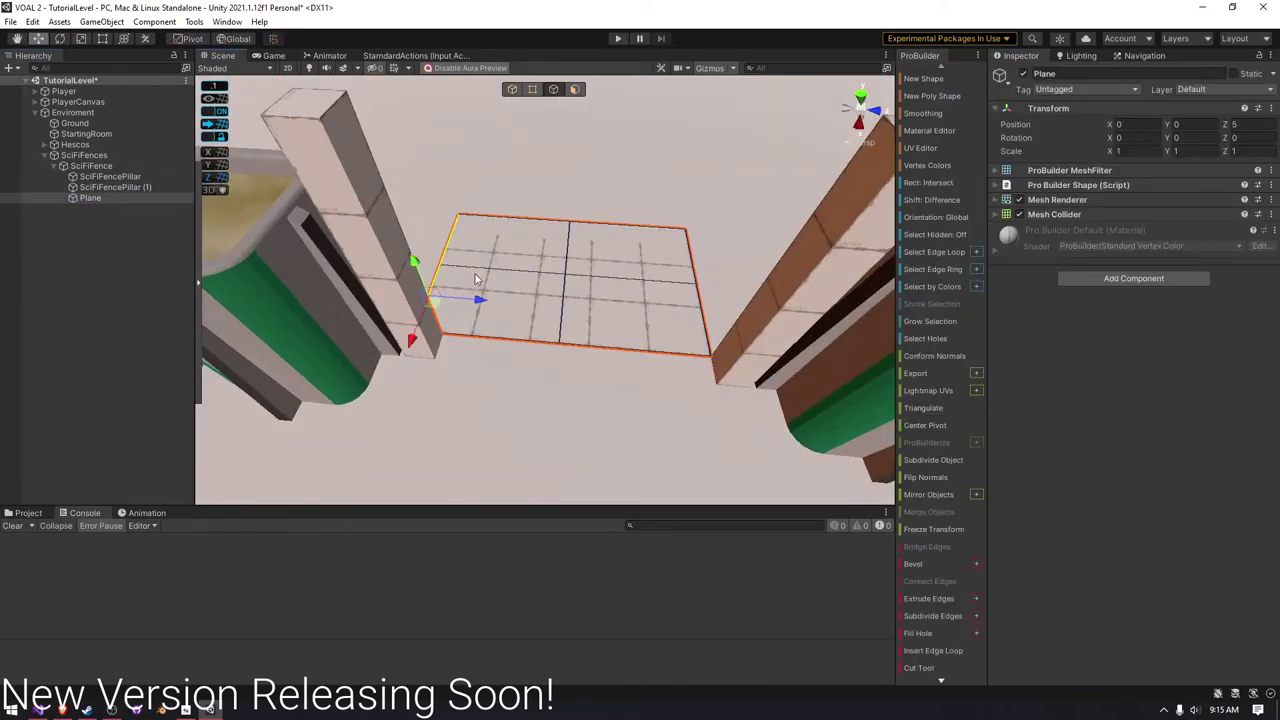
pyautogui.keyDown('alt'); pyautogui.moveTo(476, 279); pyautogui.dragTo(78, 65); pyautogui.keyUp('alt')
pyautogui.hotkey('ctrl', 'z')
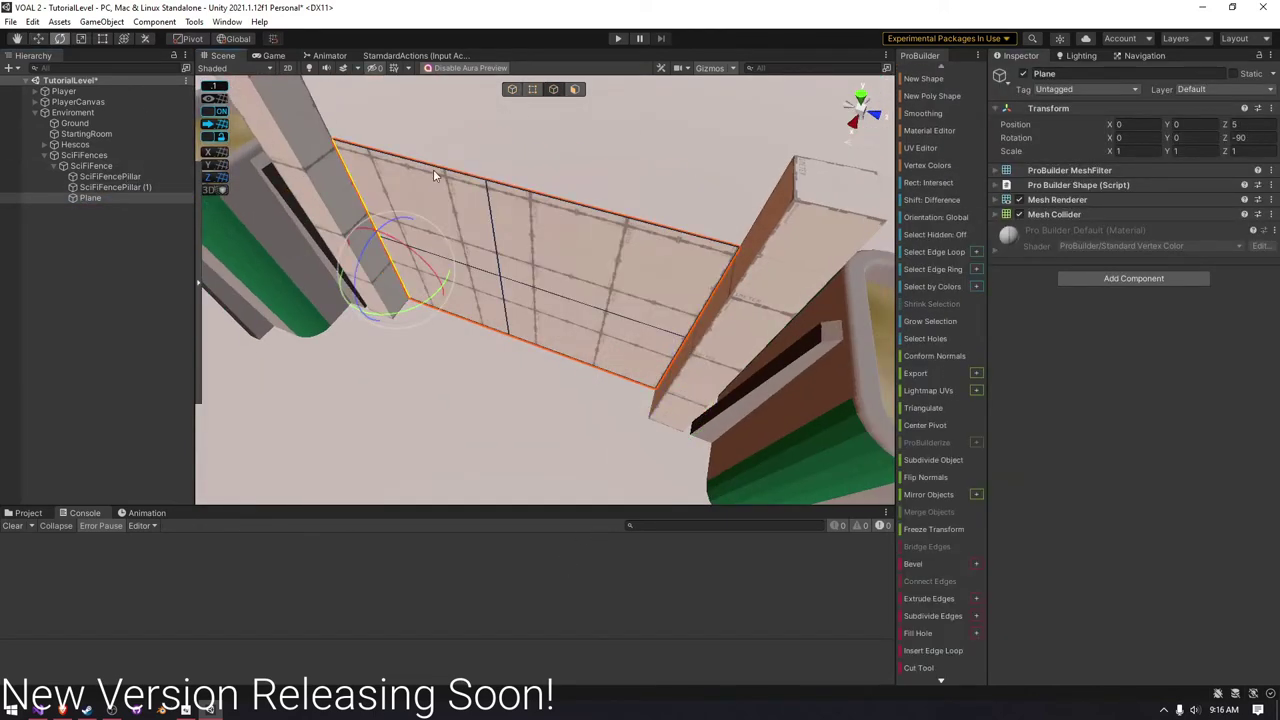
pyautogui.keyDown('alt'); pyautogui.moveTo(634, 175); pyautogui.dragTo(420, 300); pyautogui.keyUp('alt')
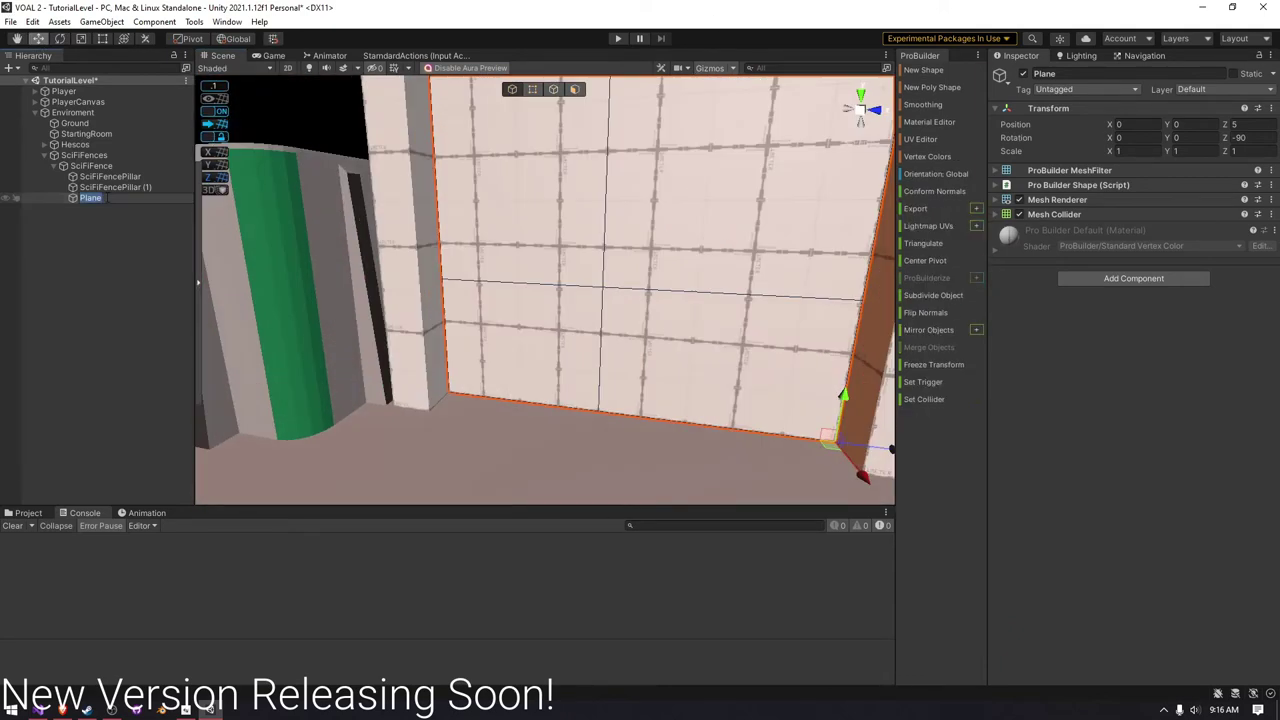
pyautogui.click(58, 634)
# - Create a new material in the BasicColor folder and give it the Particles/Standard Unlit shader
pyautogui.click(70, 644)
pyautogui.rightClick(420, 610)
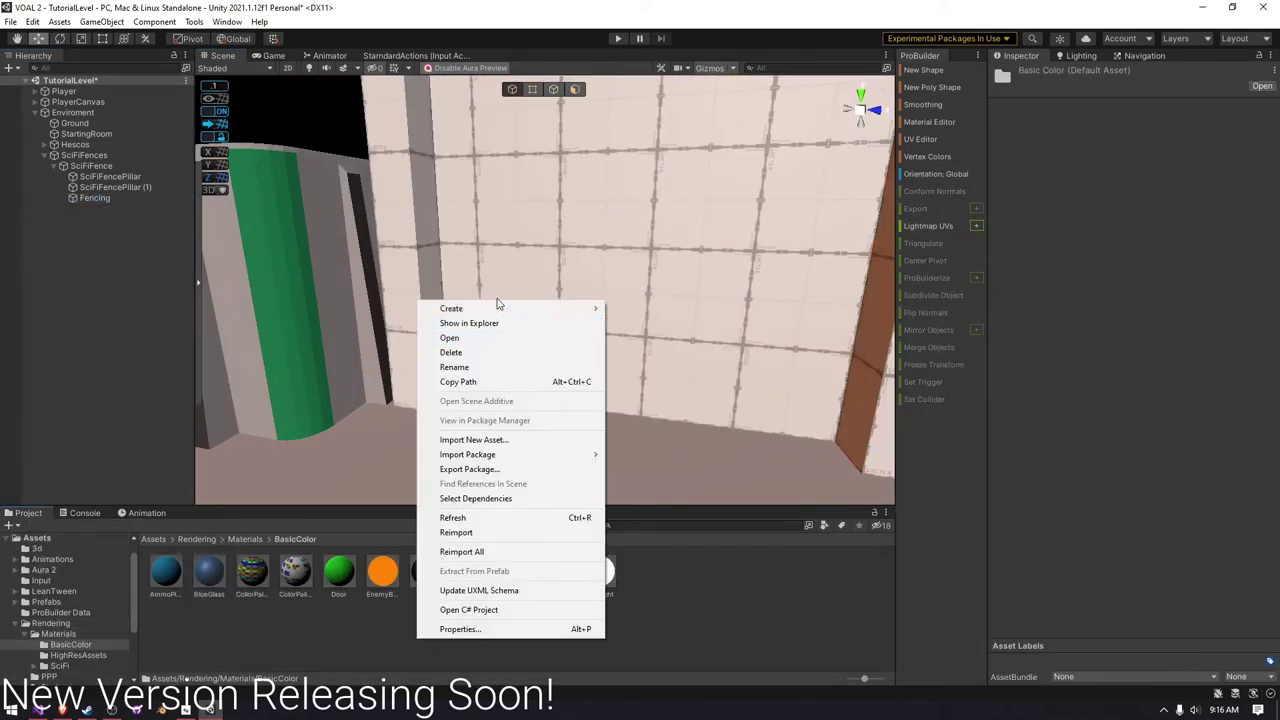
pyautogui.click(673, 378)
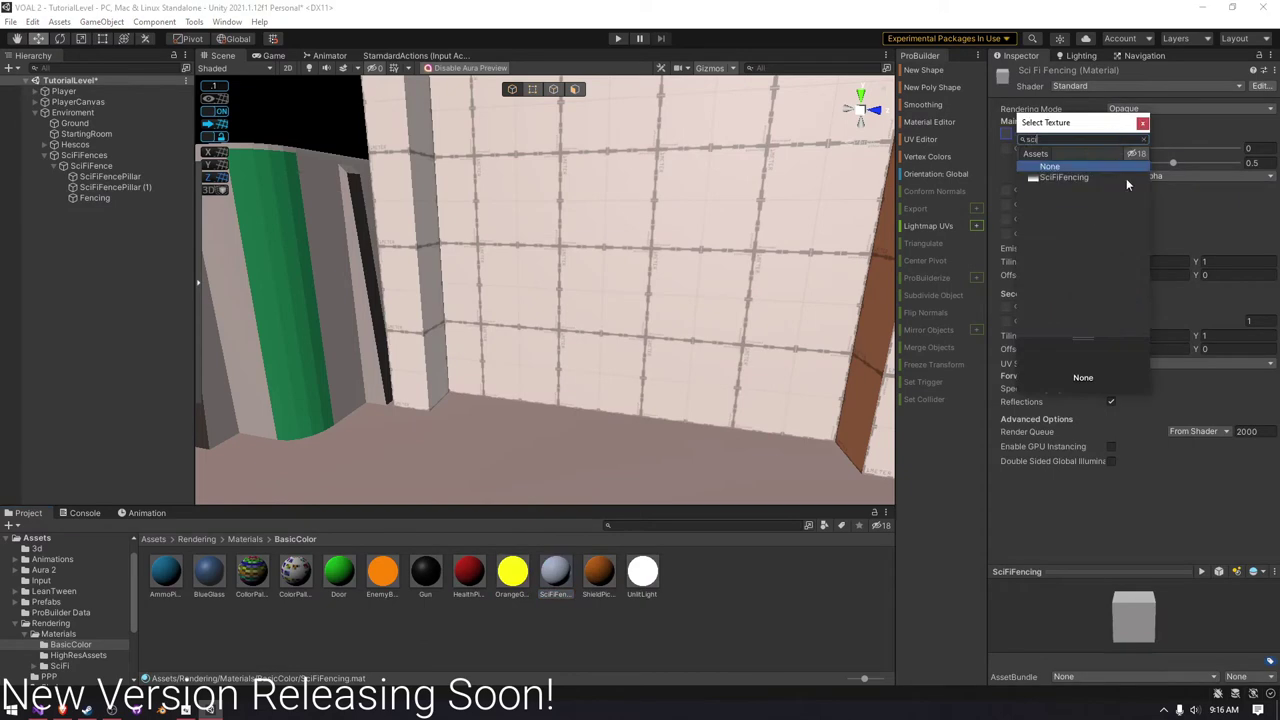
pyautogui.click(1124, 63)
pyautogui.click(1078, 220)
pyautogui.click(1090, 141)
# - Try the Unlit/Texture shader on the material, then return it to Particles/Standard Unlit
pyautogui.moveTo(628, 274)
pyautogui.keyDown('alt'); pyautogui.mouseDown()
pyautogui.moveTo(575, 357)
pyautogui.moveTo(1080, 228)
pyautogui.mouseUp(); pyautogui.keyUp('alt')
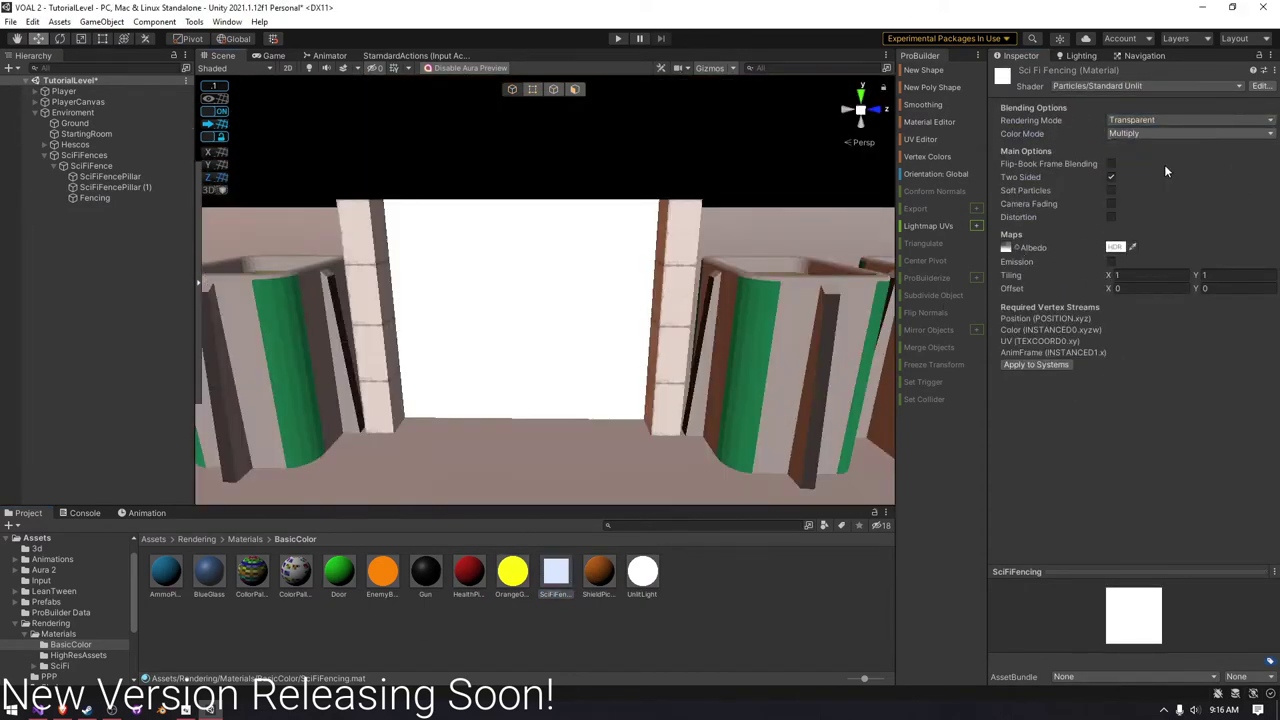
pyautogui.click(1122, 250)
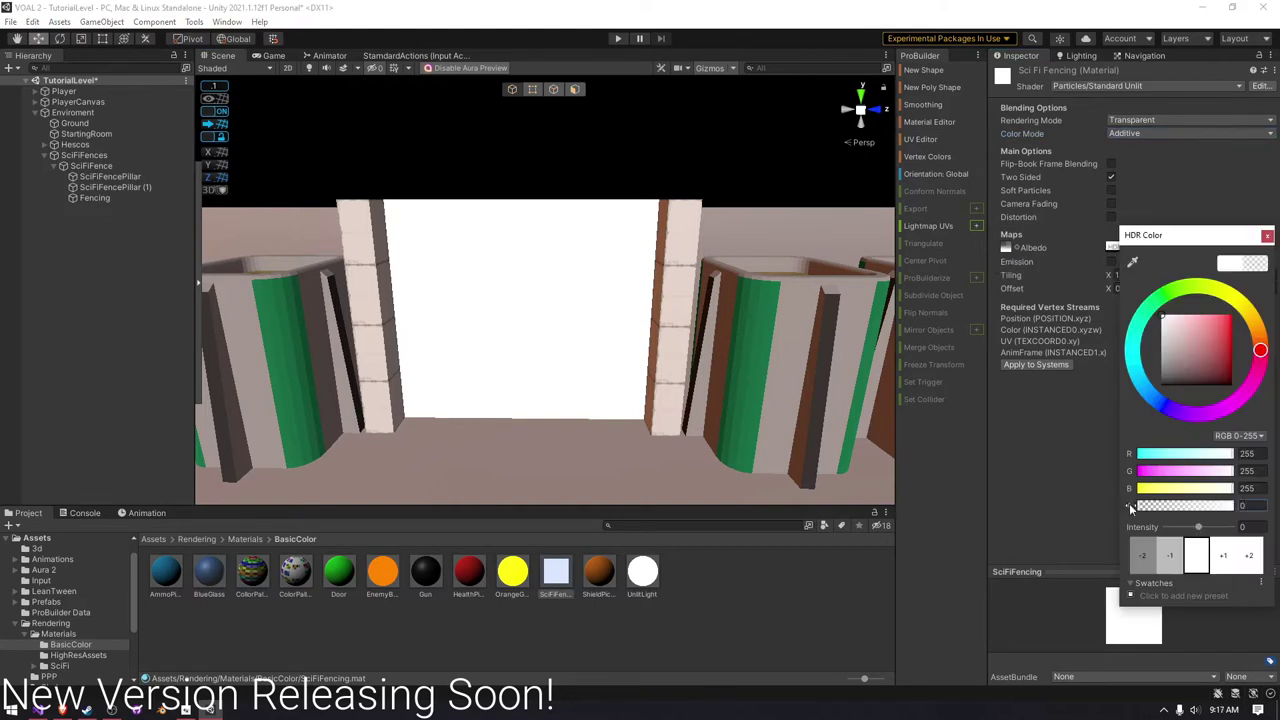
pyautogui.click(1100, 86)
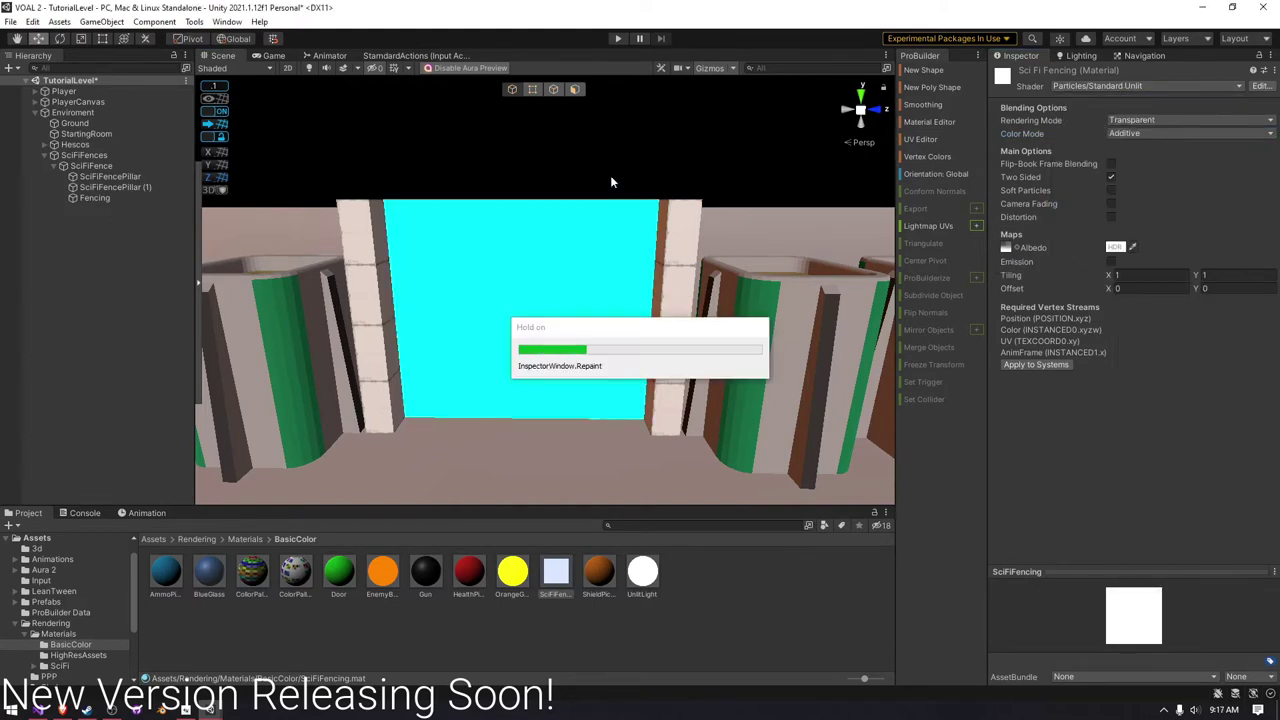
pyautogui.click(1134, 88)
pyautogui.click(1074, 266)
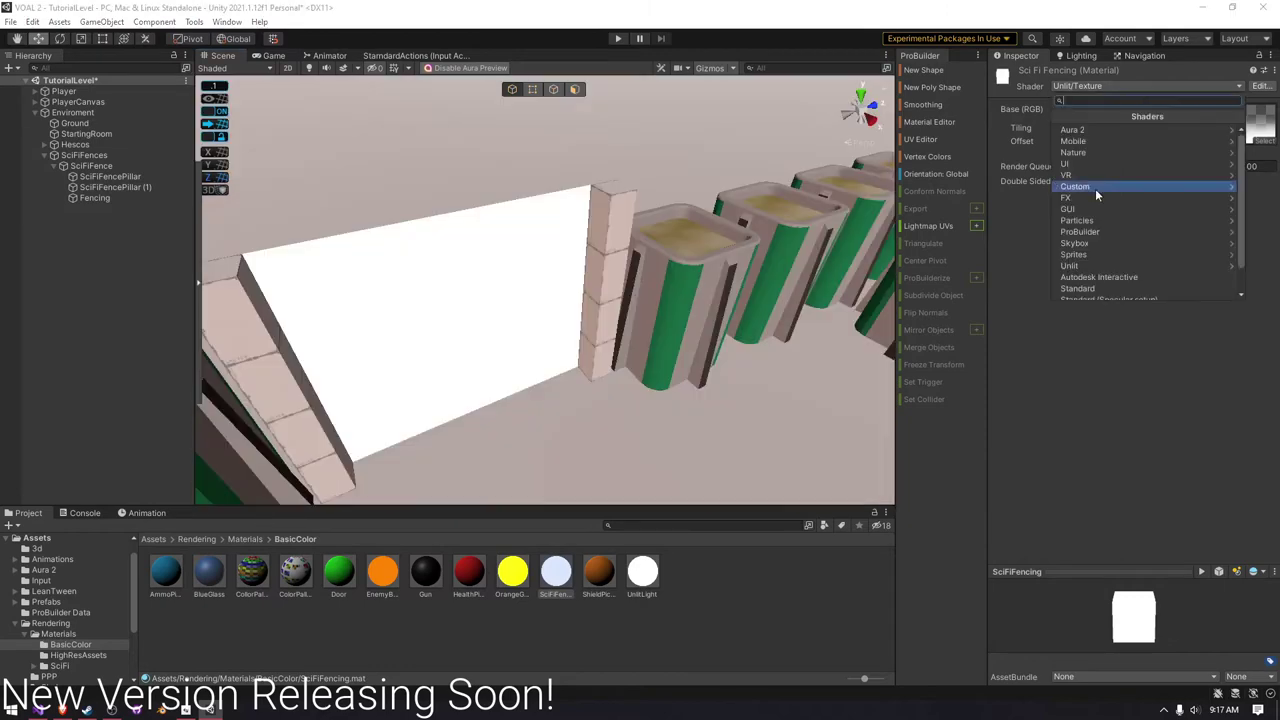
pyautogui.click(1095, 188)
# - Set the material's rendering mode to Cutout and select the Fencing object
pyautogui.moveTo(819, 288); pyautogui.dragTo(1133, 146, button='right')
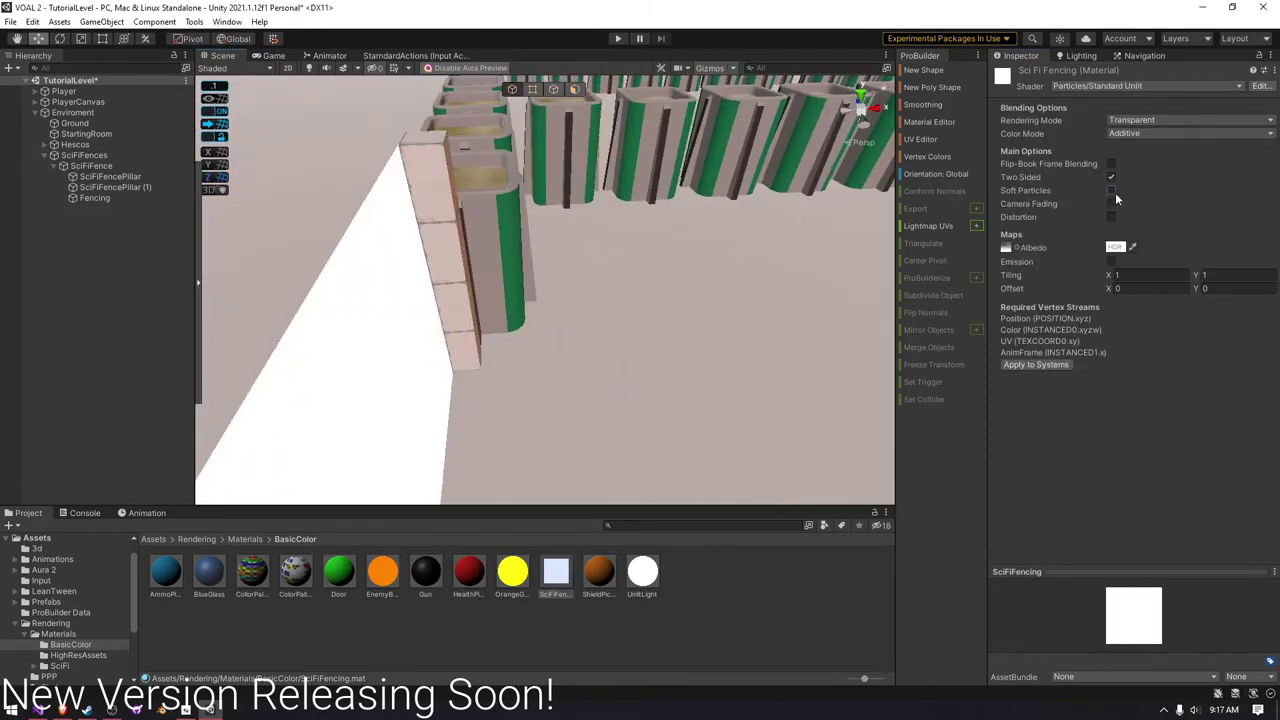
pyautogui.click(1115, 247)
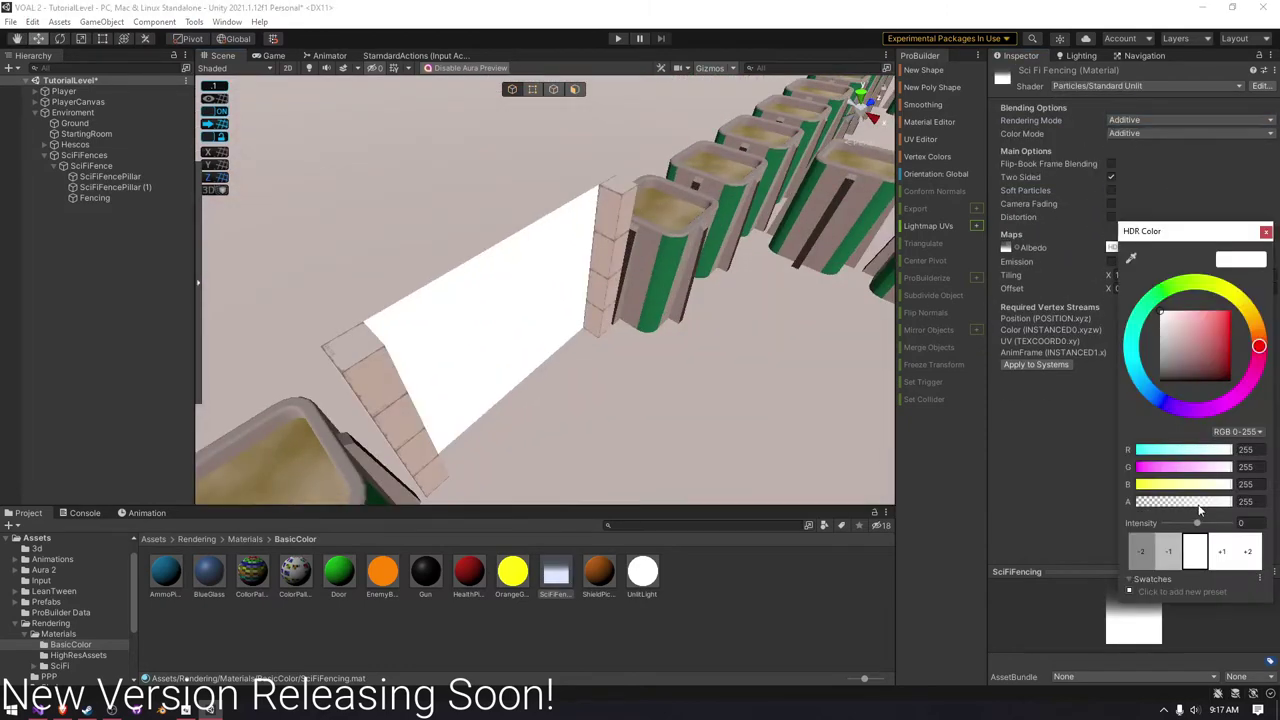
pyautogui.click(1110, 258)
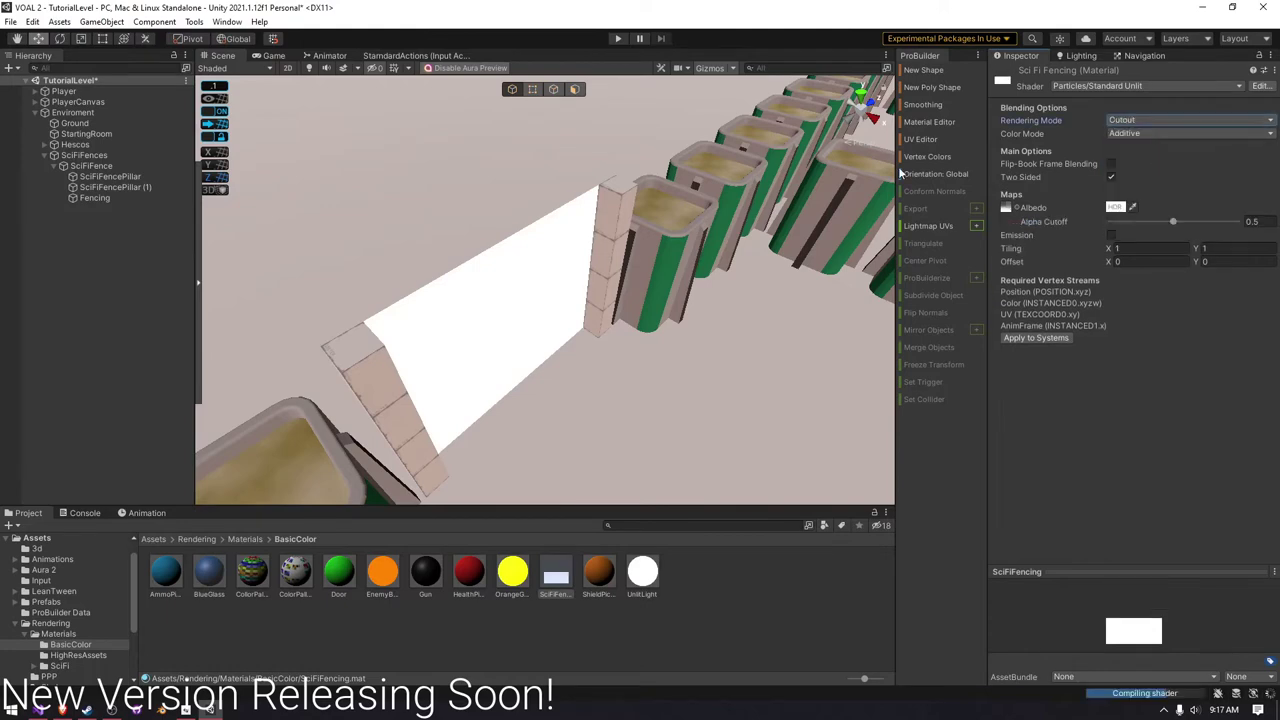
pyautogui.click(1190, 120)
pyautogui.click(1135, 131)
pyautogui.click(540, 300)
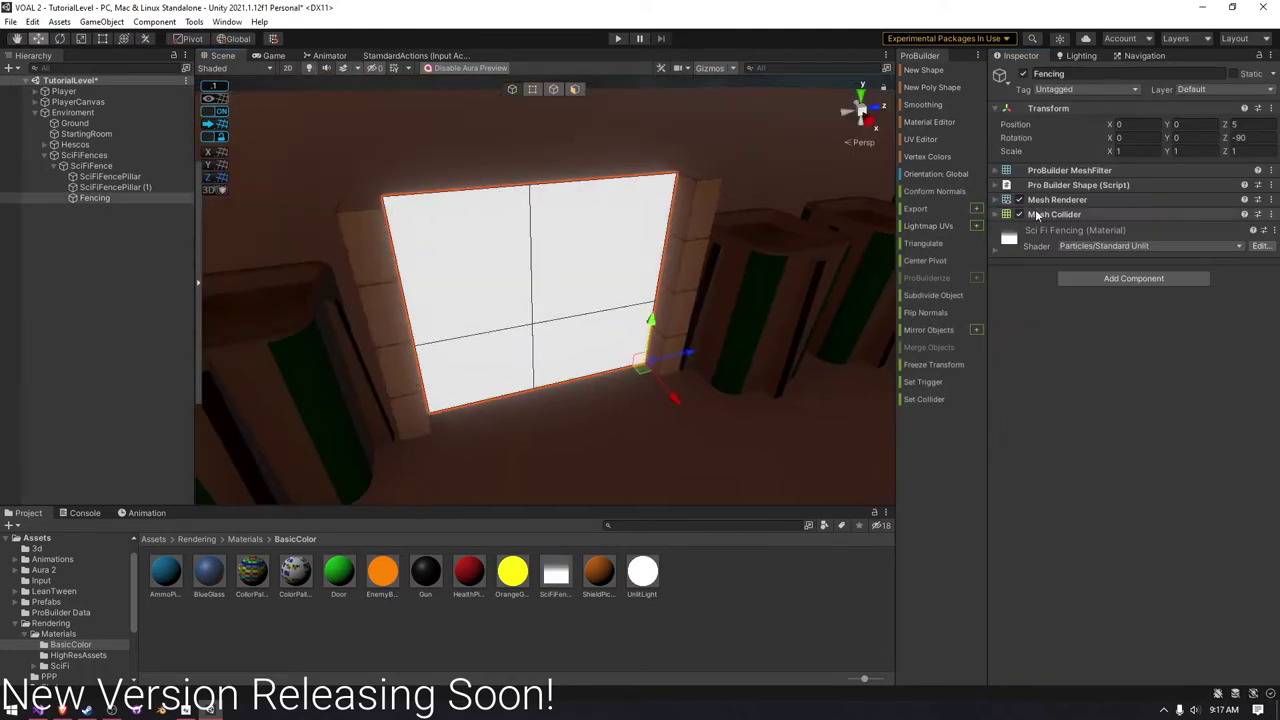
# - Edit the material's tiling X value and try a red tint before reverting albedo to white
pyautogui.scroll(3, 628, 291)
pyautogui.click(1138, 436)
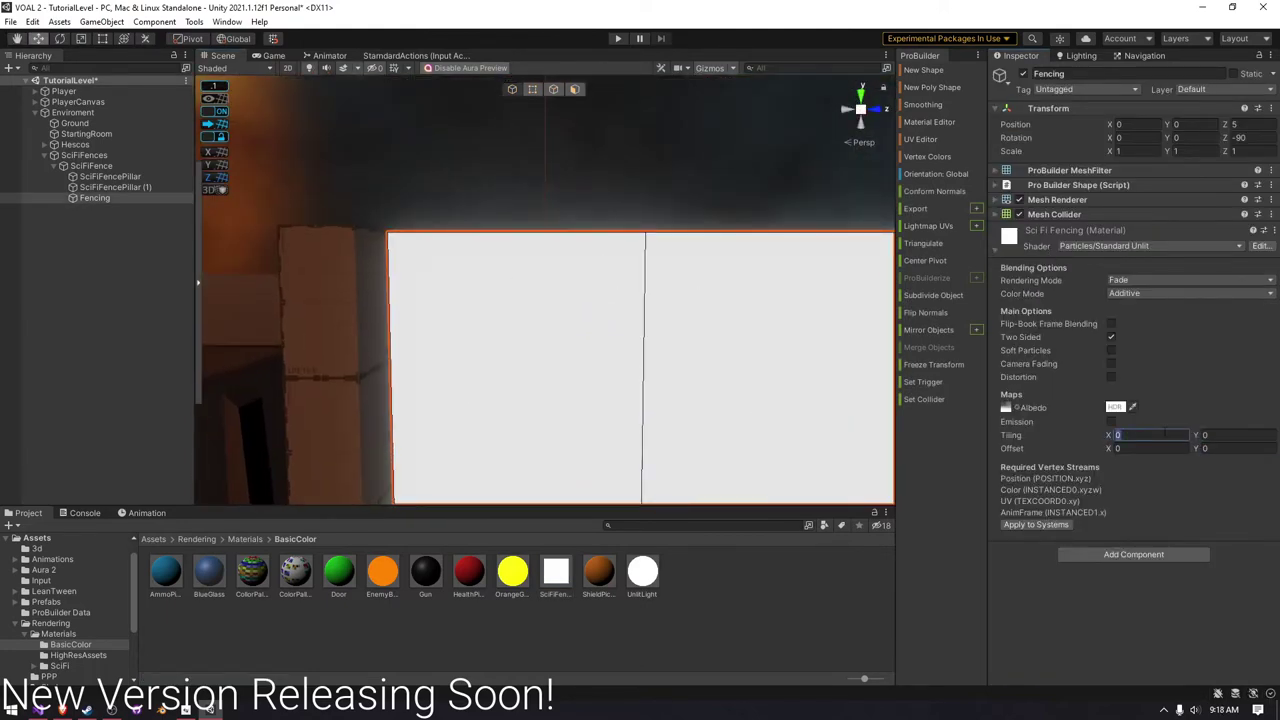
pyautogui.click(1110, 407)
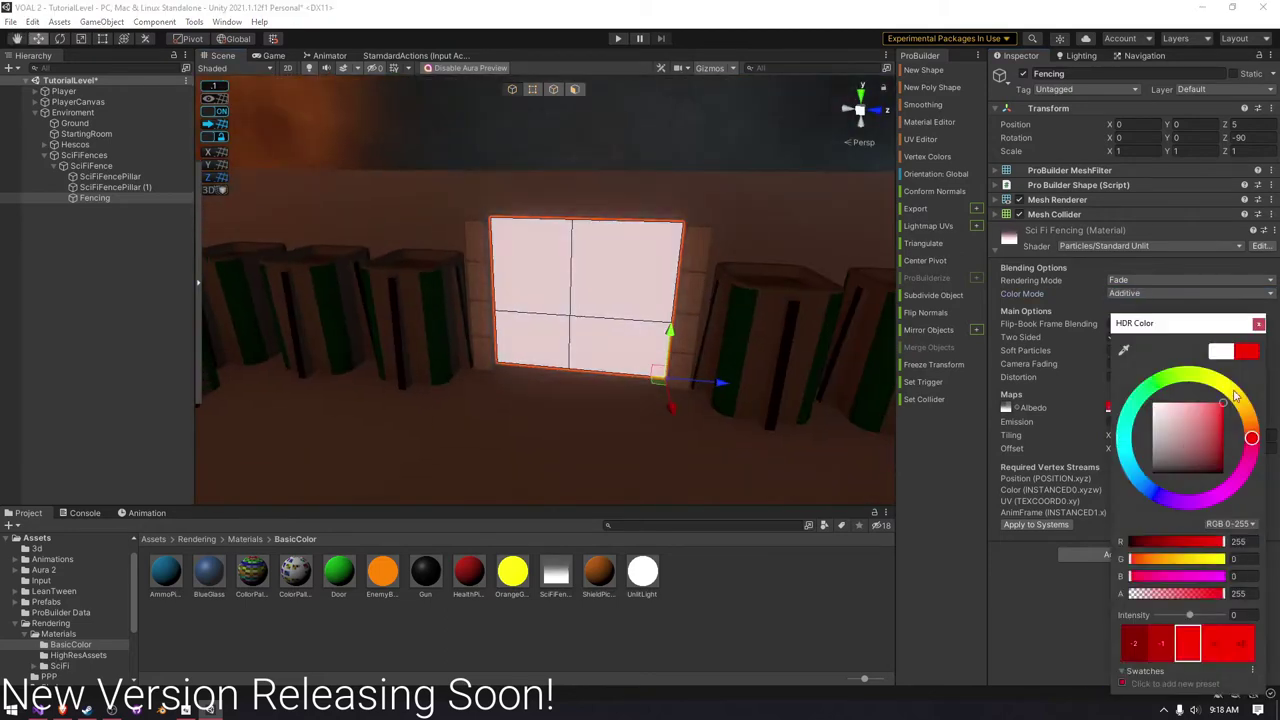
pyautogui.moveTo(1236, 396); pyautogui.dragTo(1155, 405)
pyautogui.click(1118, 280)
# - Switch the material to the Standard shader with transparency and turn off emission
pyautogui.click(1112, 301)
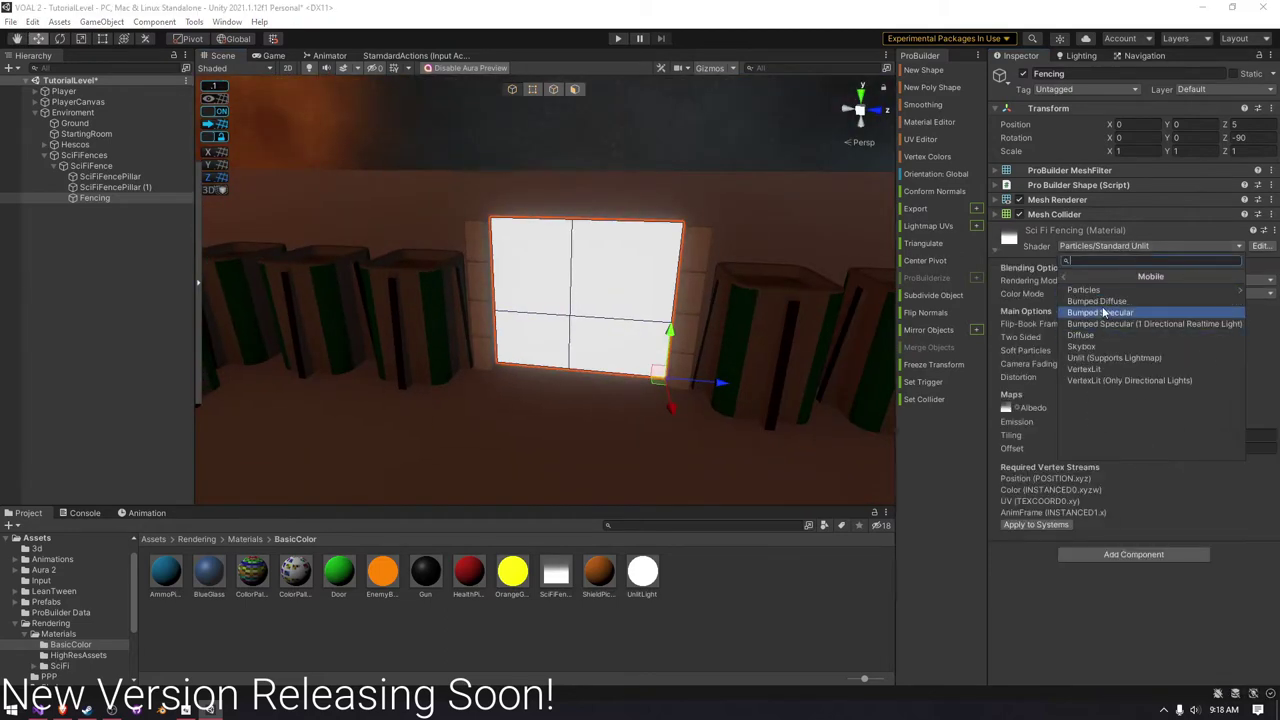
pyautogui.click(1108, 358)
pyautogui.click(1158, 328)
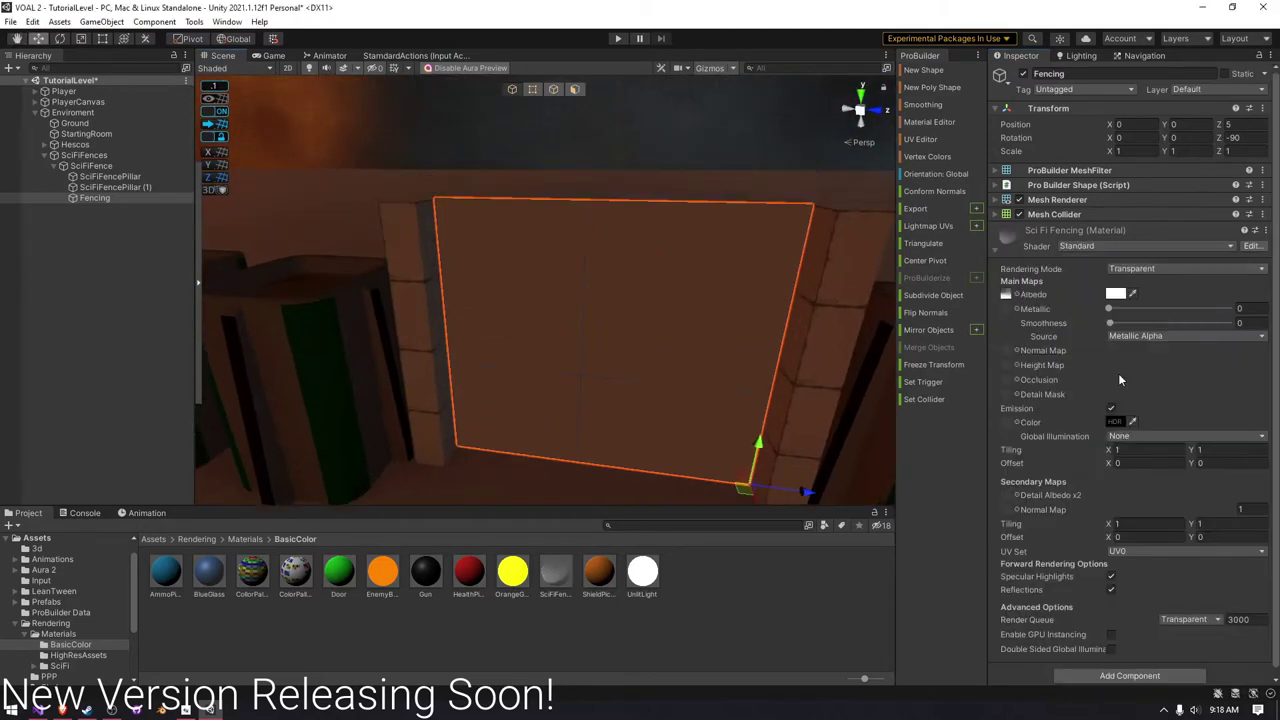
pyautogui.click(1115, 421)
pyautogui.click(1111, 408)
# - Set rendering mode to Cutout, then switch the shader back to Particles/Standard Unlit
pyautogui.moveTo(700, 320); pyautogui.dragTo(881, 316, button='right')
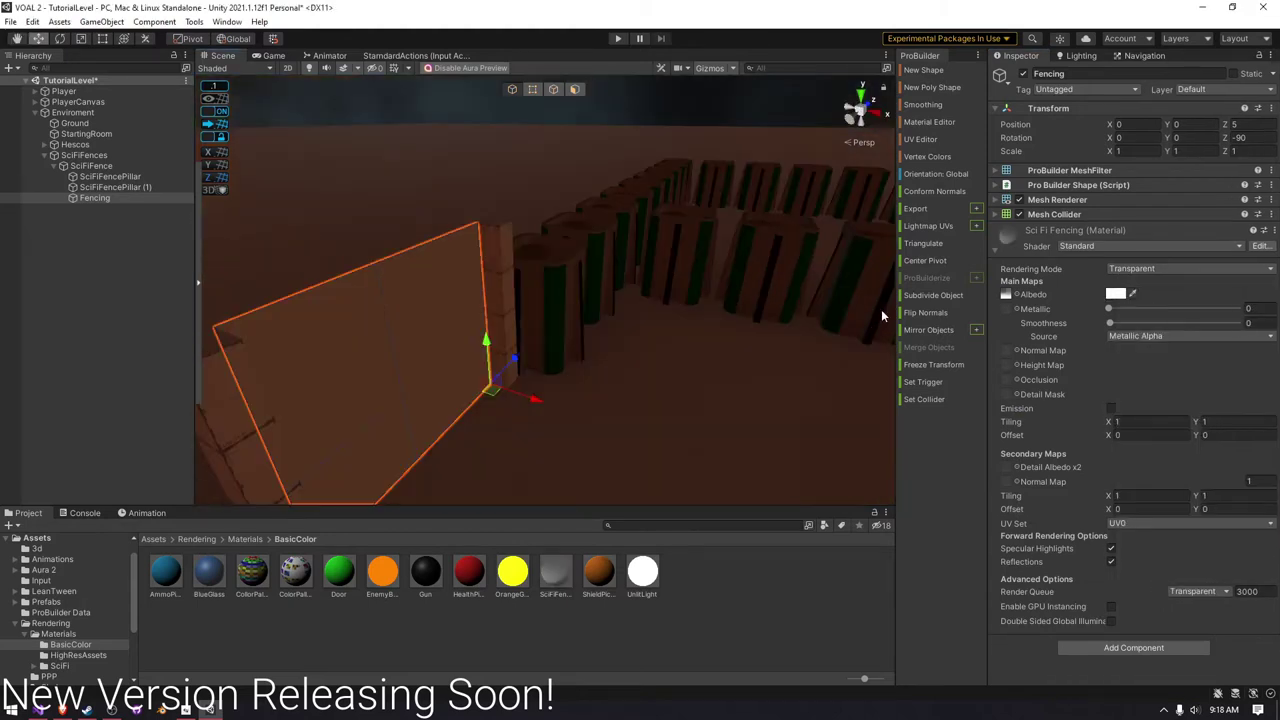
pyautogui.click(1165, 268)
pyautogui.click(1165, 285)
pyautogui.moveTo(544, 211); pyautogui.dragTo(632, 249, button='right')
pyautogui.click(1175, 245)
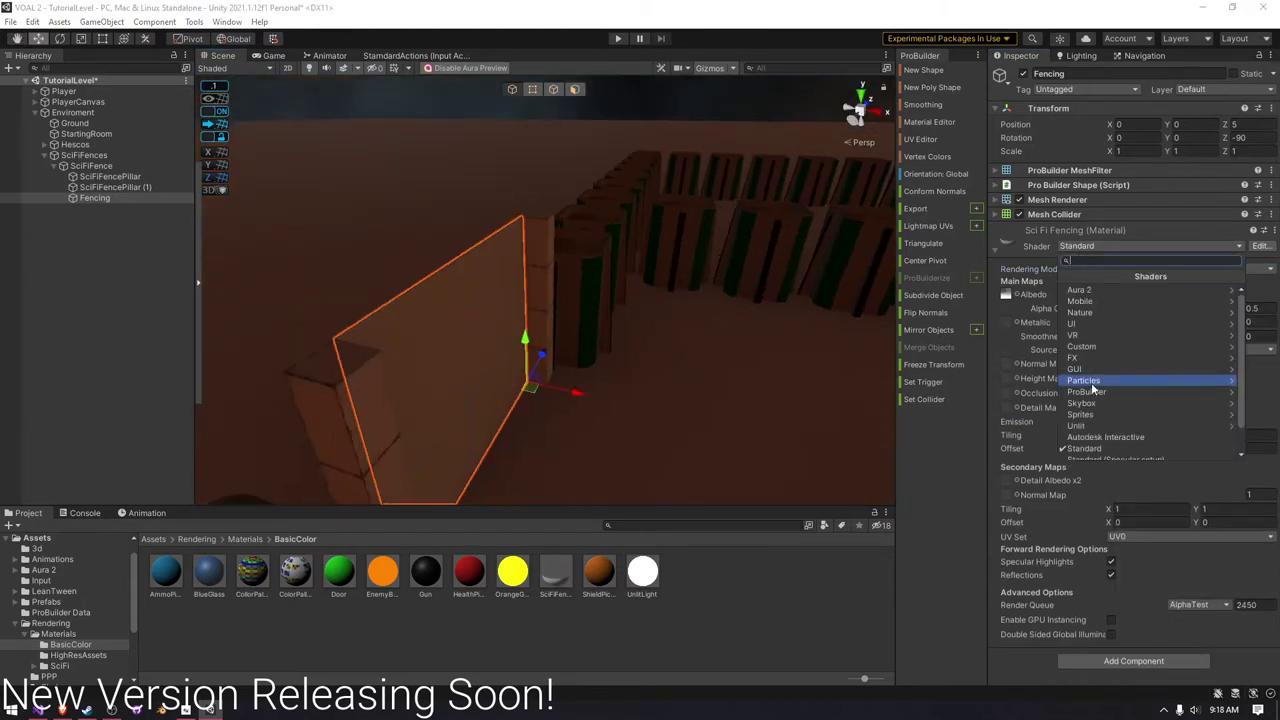
pyautogui.click(1094, 382)
# - Set the SciFiFencing texture's Wrap Mode to Repeat and apply the import change
pyautogui.doubleClick(1006, 367)
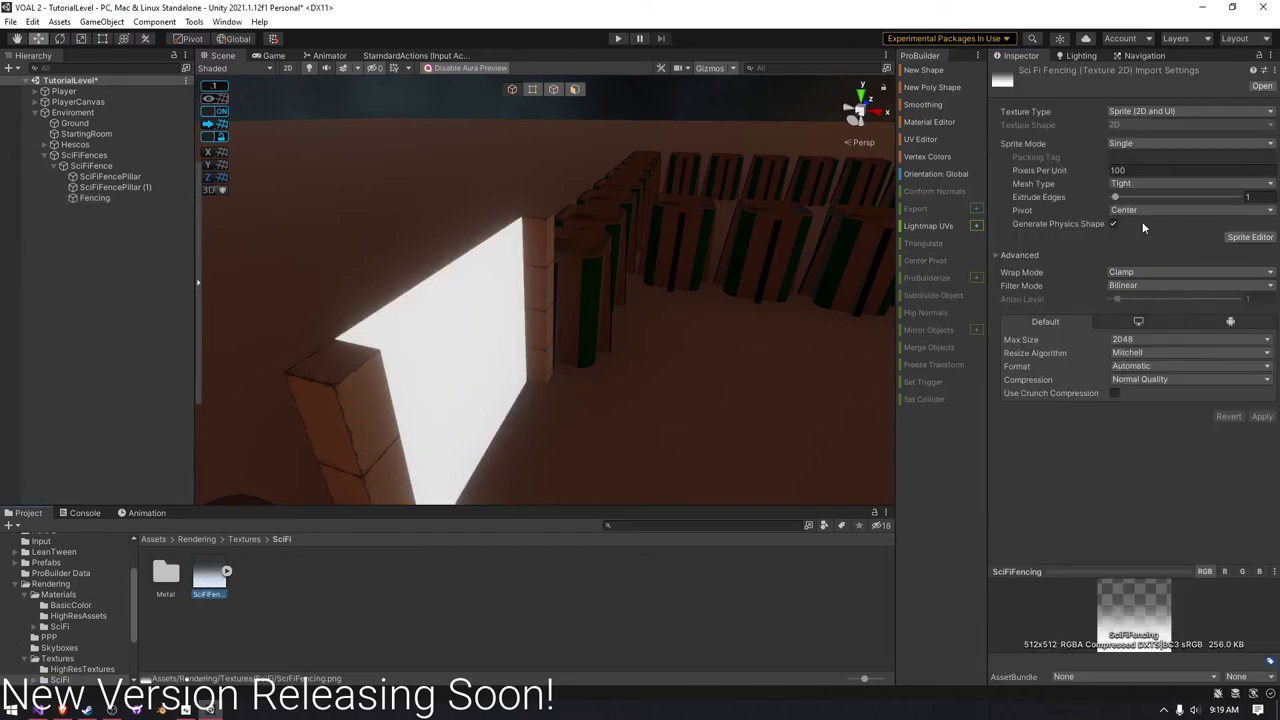
pyautogui.click(1173, 278)
pyautogui.click(1262, 417)
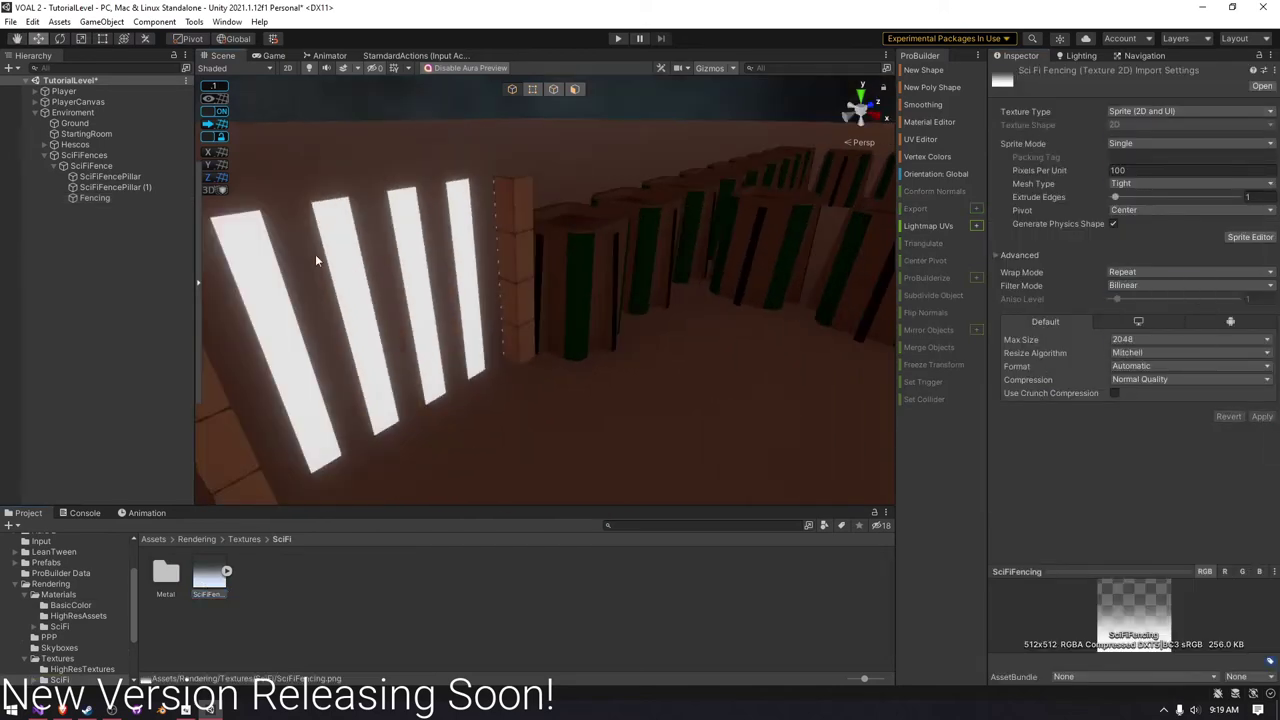
# - Set the Fencing object's Z rotation to 270
pyautogui.click(571, 266)
pyautogui.doubleClick(1240, 137)
pyautogui.write('0')
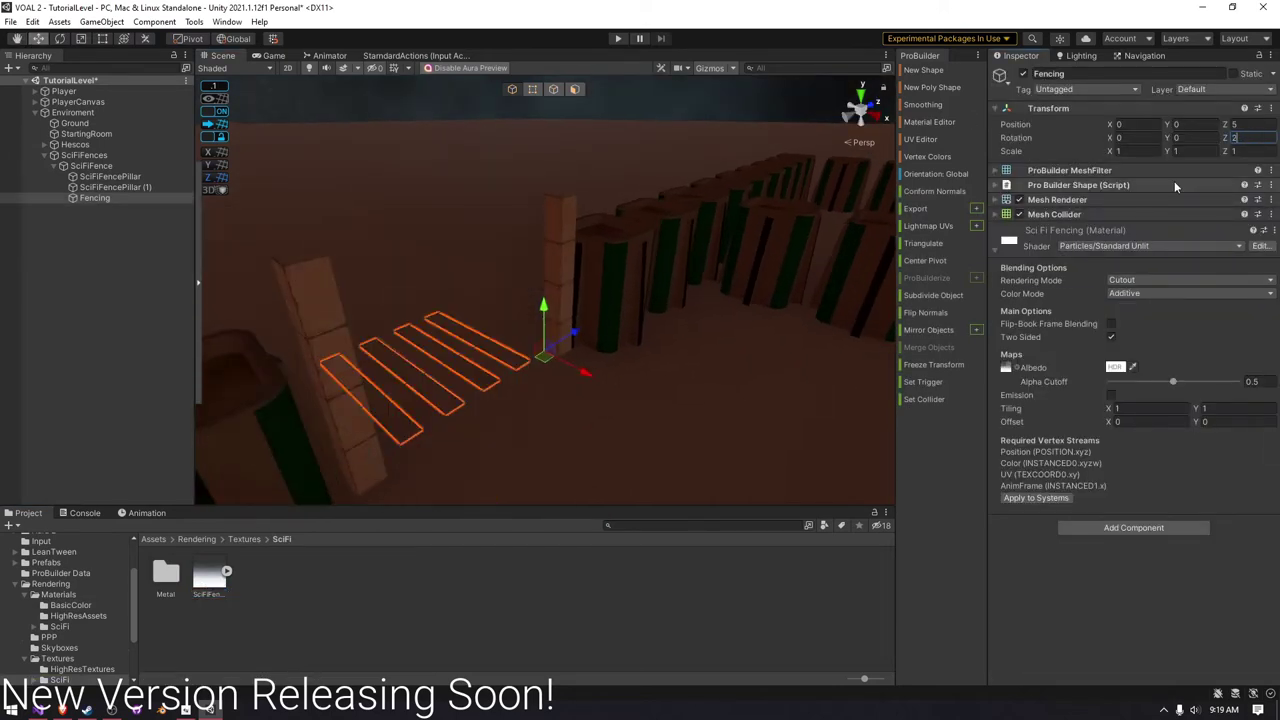
pyautogui.write('70')
pyautogui.press('Return')
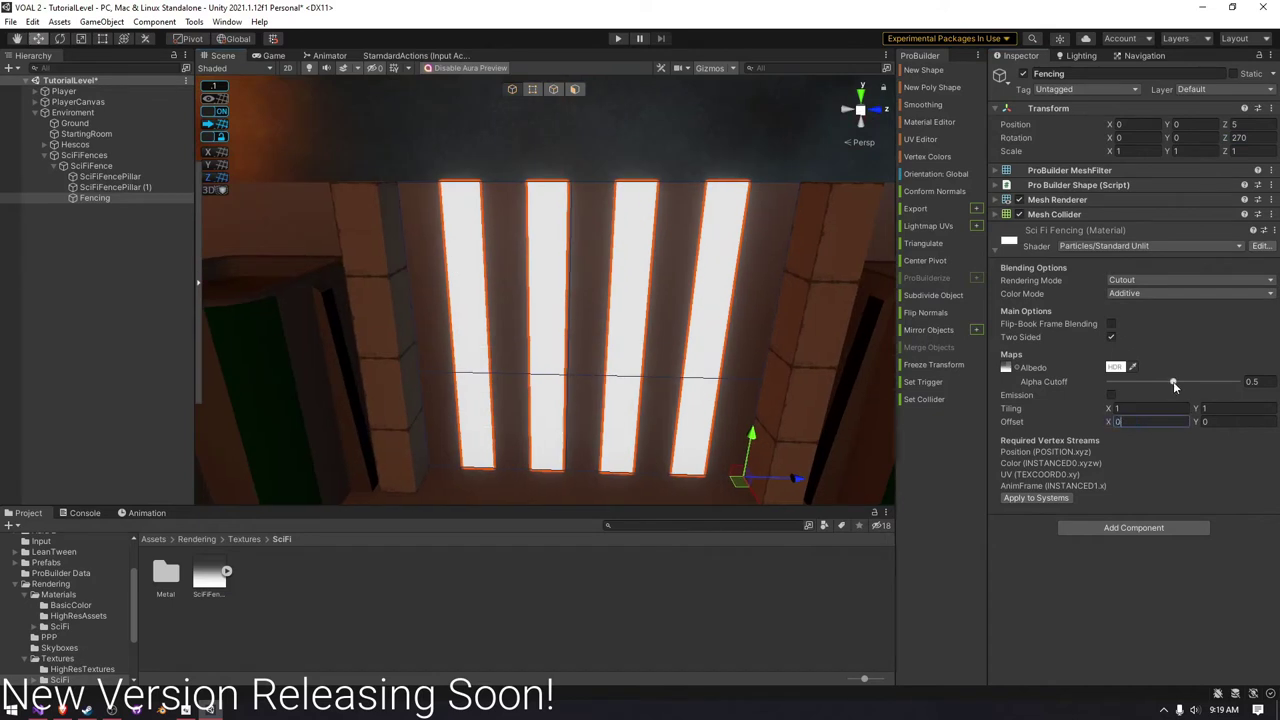
# - Adjust the fence material's alpha cutoff, rendering mode, emission and sidedness settings
pyautogui.moveTo(1175, 387); pyautogui.dragTo(1110, 387)
pyautogui.click(1190, 280)
pyautogui.click(1140, 337)
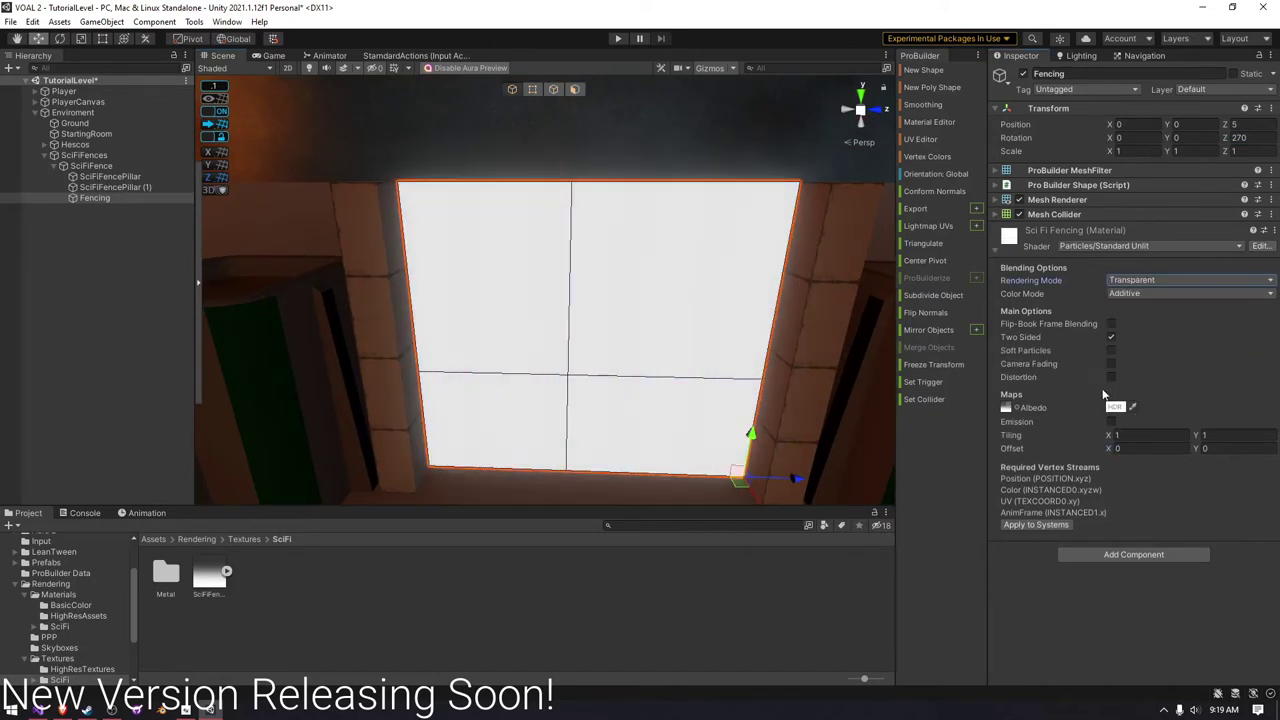
pyautogui.click(1111, 422)
pyautogui.click(1111, 337)
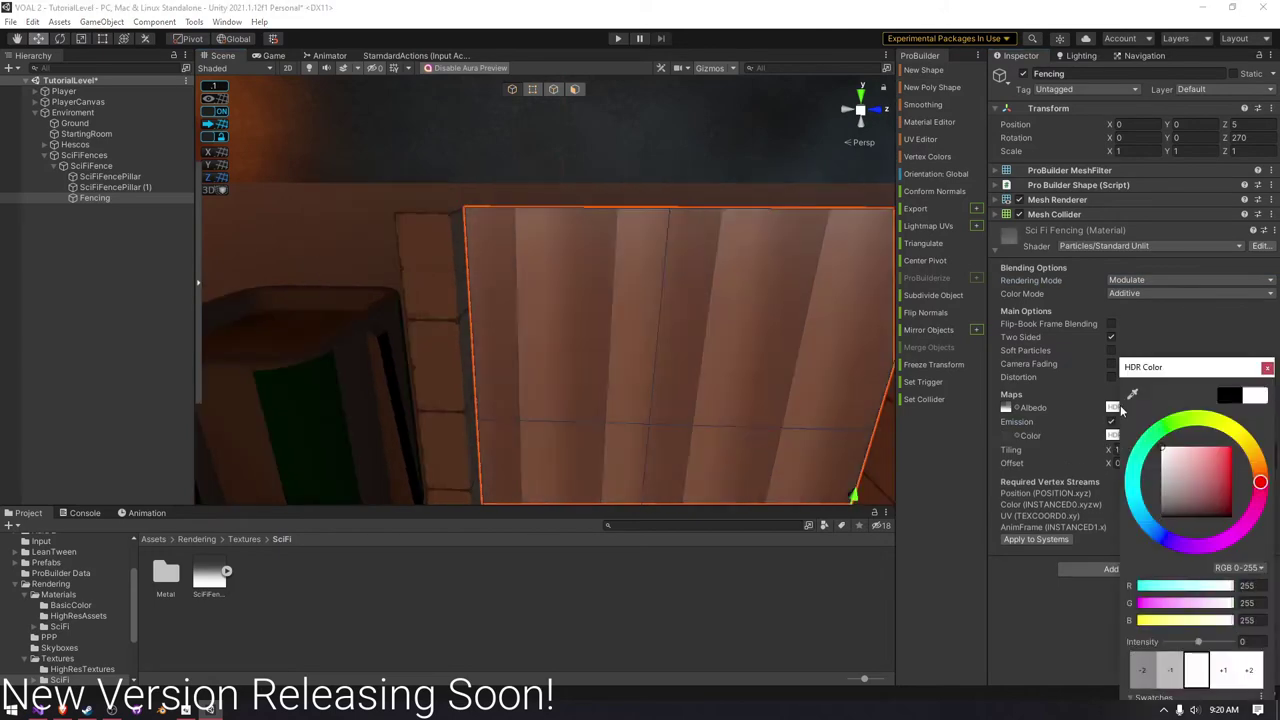
pyautogui.press('Escape')
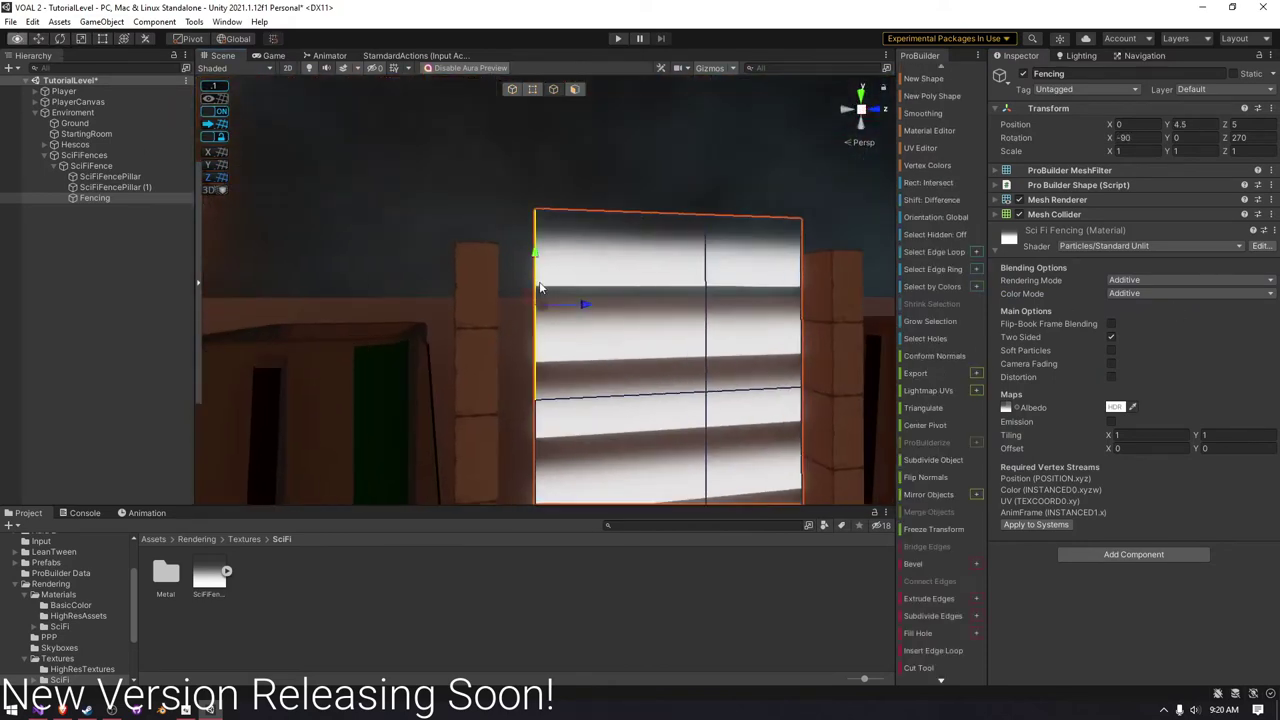
# - Open the ProBuilder UV Editor from the Tools menu
pyautogui.click(227, 21)
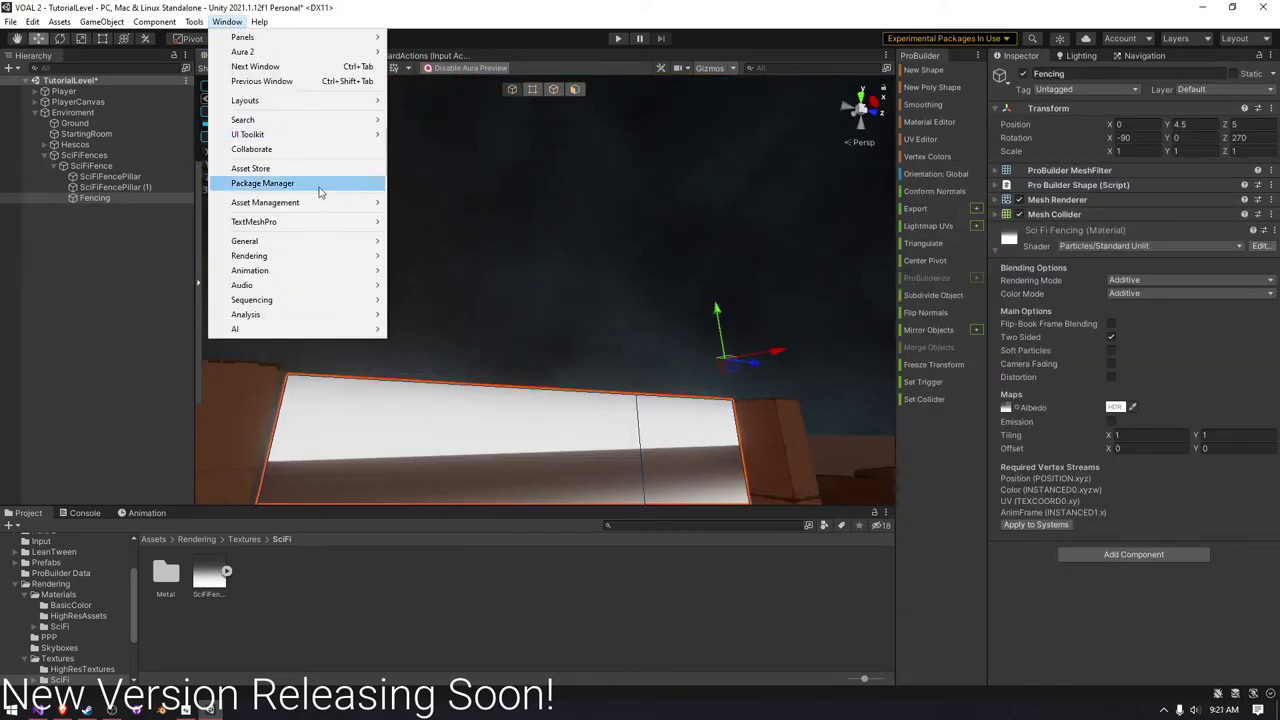
pyautogui.click(320, 188)
pyautogui.click(194, 21)
pyautogui.click(488, 160)
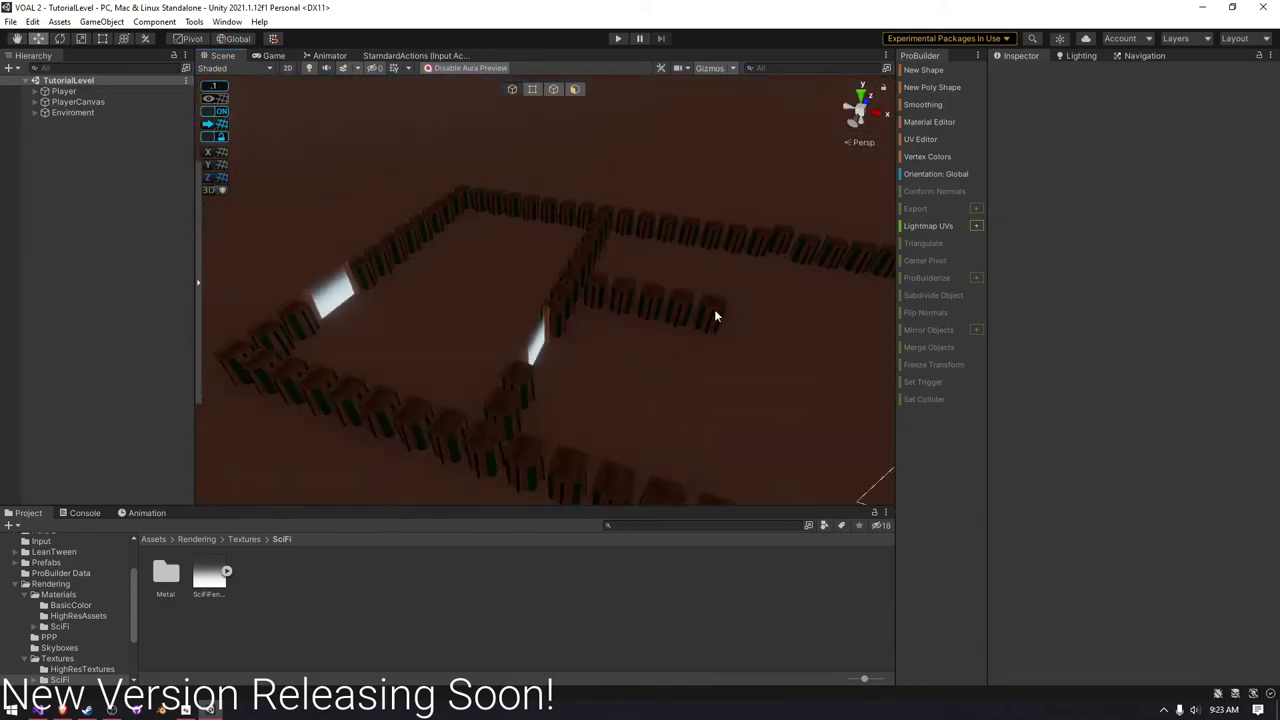
# - Nudge Hesco (56) along Z, then create an empty object under Enviroment
pyautogui.moveTo(552, 242); pyautogui.dragTo(513, 290)
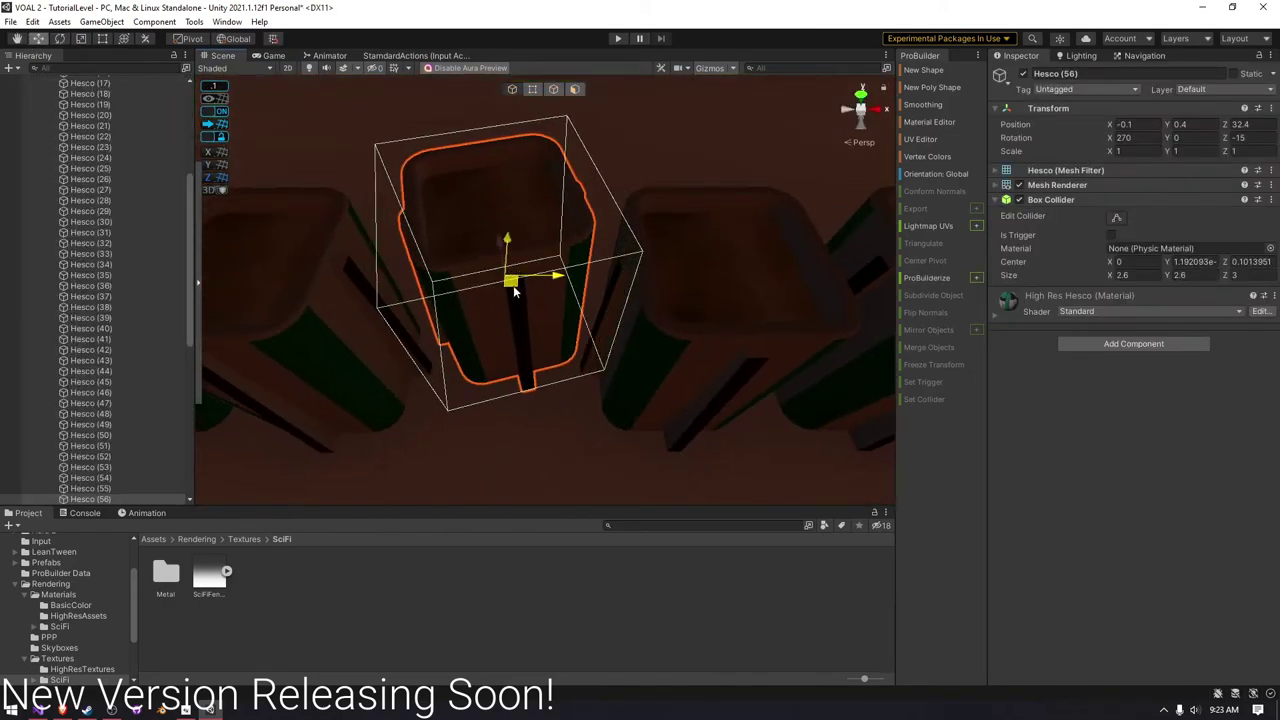
pyautogui.click(35, 112)
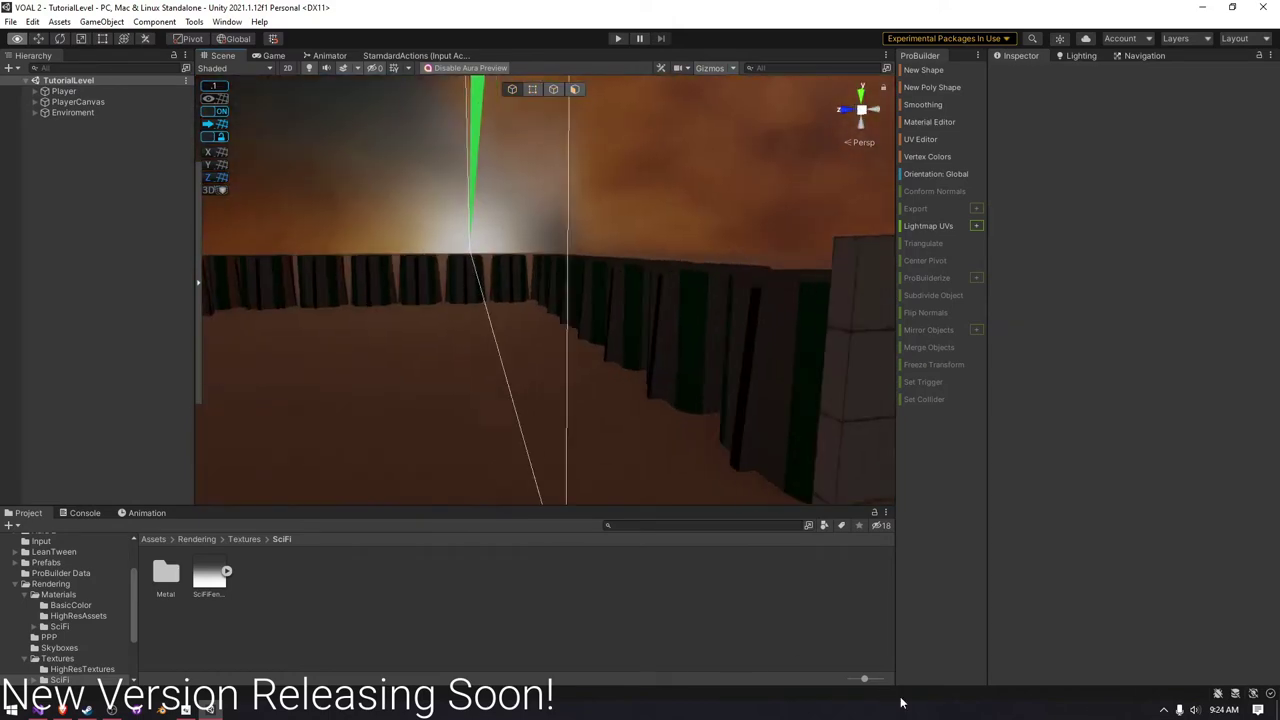
pyautogui.rightClick(85, 112)
pyautogui.click(193, 288)
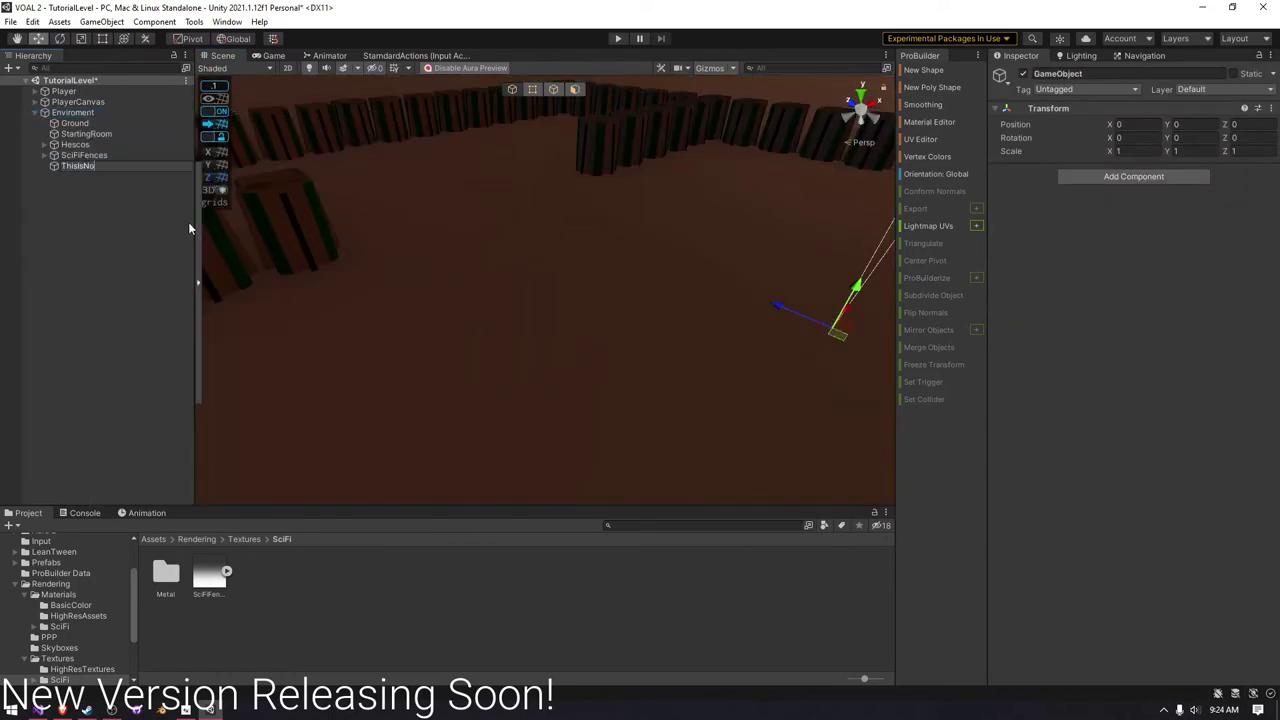
# - Add a ProBuilder cube to the scene for the WeaponTable
pyautogui.moveTo(370, 330); pyautogui.dragTo(399, 291, button='right')
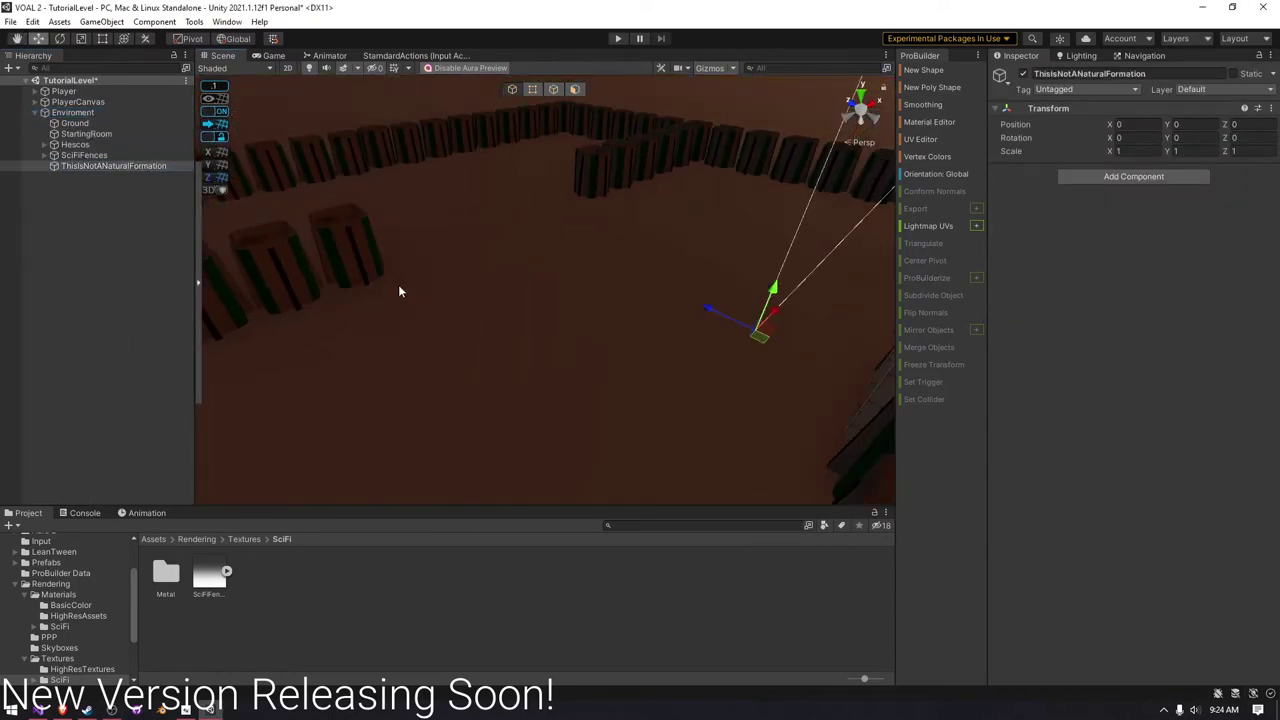
pyautogui.rightClick(138, 160)
pyautogui.moveTo(171, 440)
pyautogui.click(314, 441)
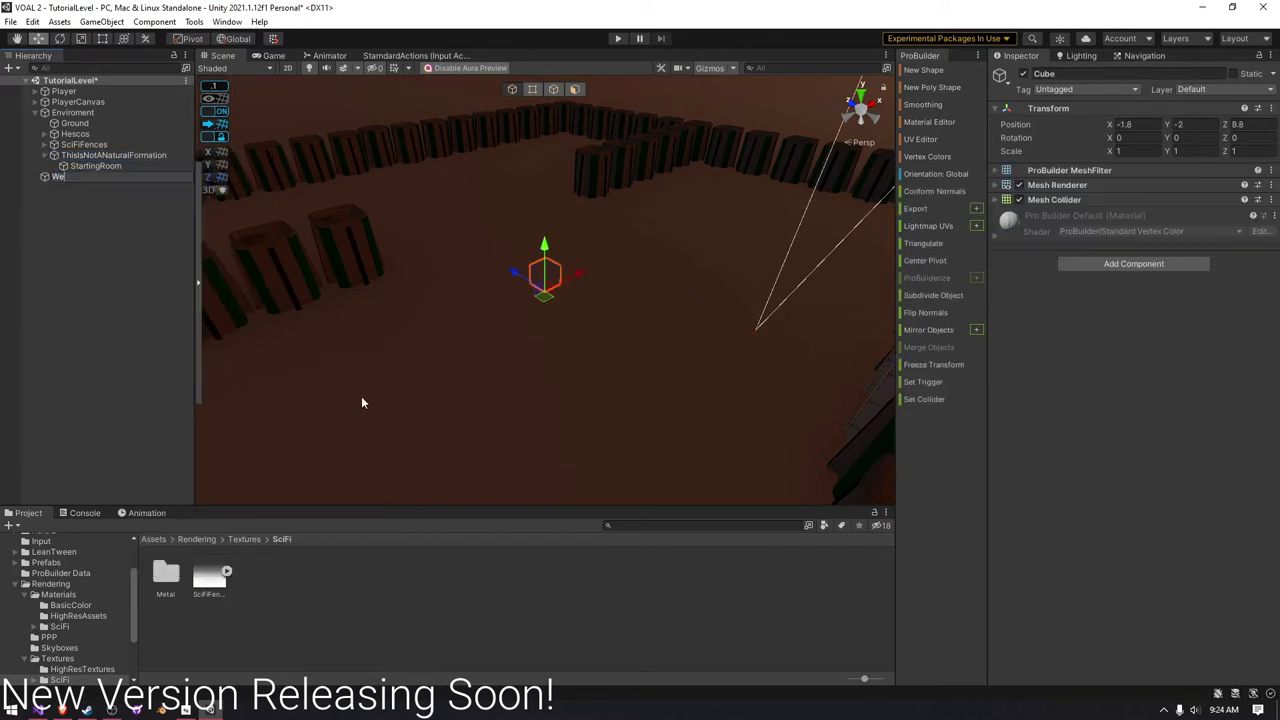
pyautogui.moveTo(361, 396)
pyautogui.mouseDown(button='right')
pyautogui.moveTo(277, 345)
pyautogui.moveTo(592, 476)
pyautogui.moveTo(505, 376)
pyautogui.mouseUp(button='right')
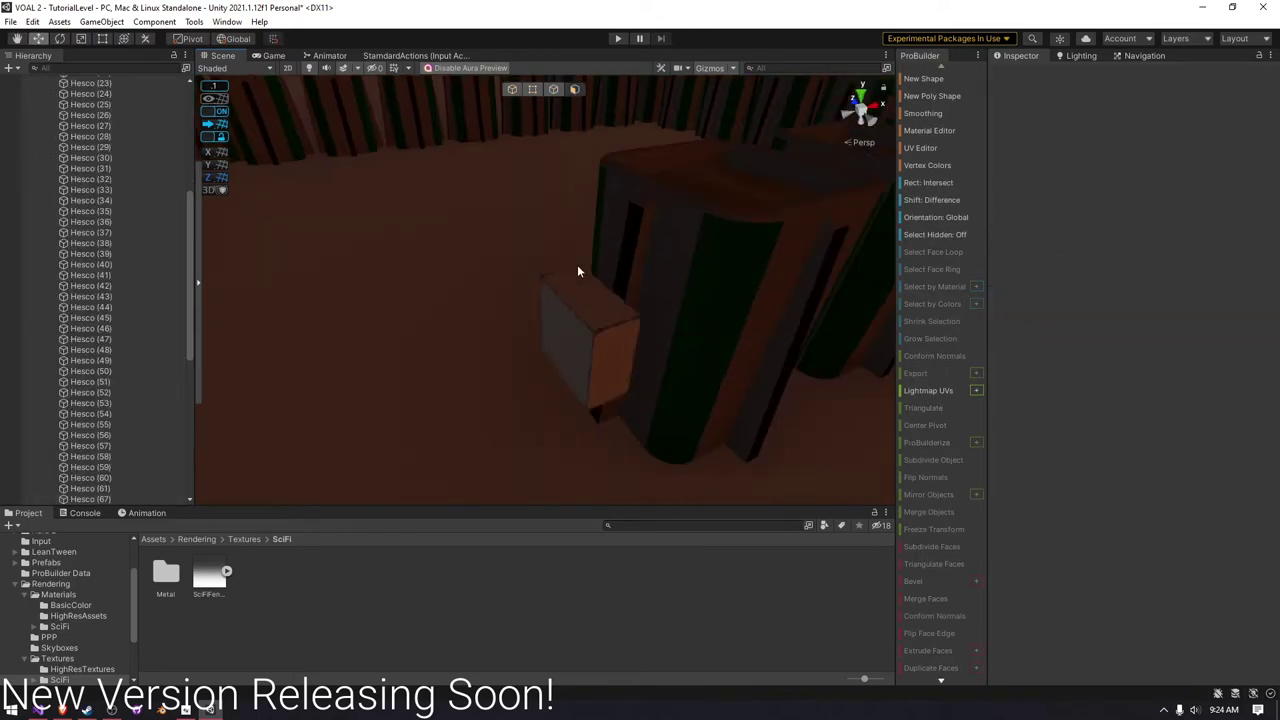
# - Briefly play the level, stop, and inspect the WeaponTable box from several sides
pyautogui.click(617, 38)
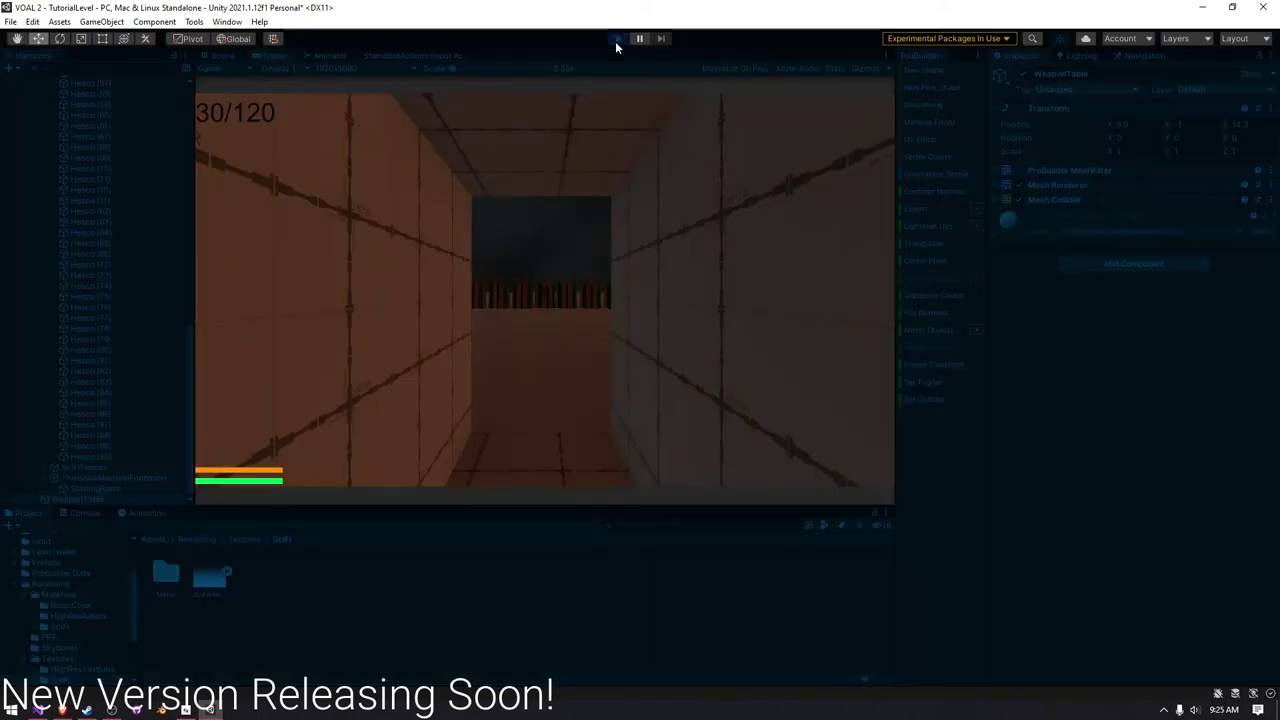
pyautogui.hotkey('ctrl', 'p')
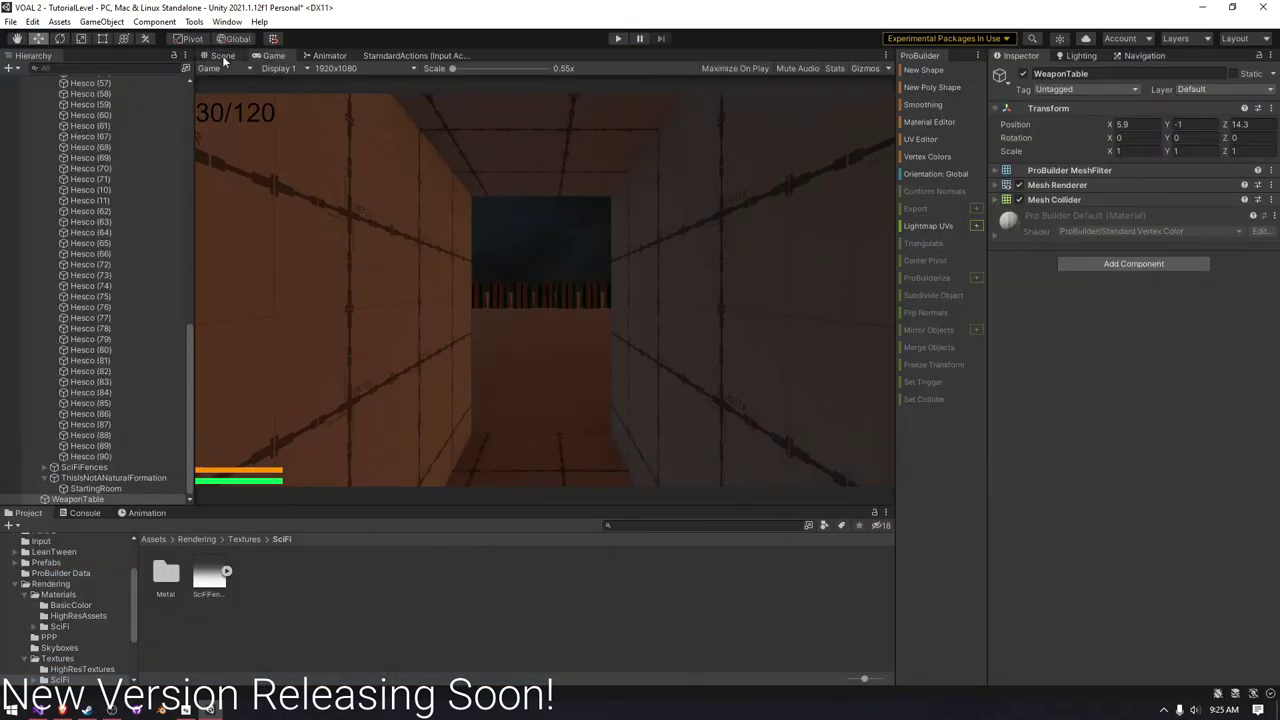
pyautogui.click(616, 452)
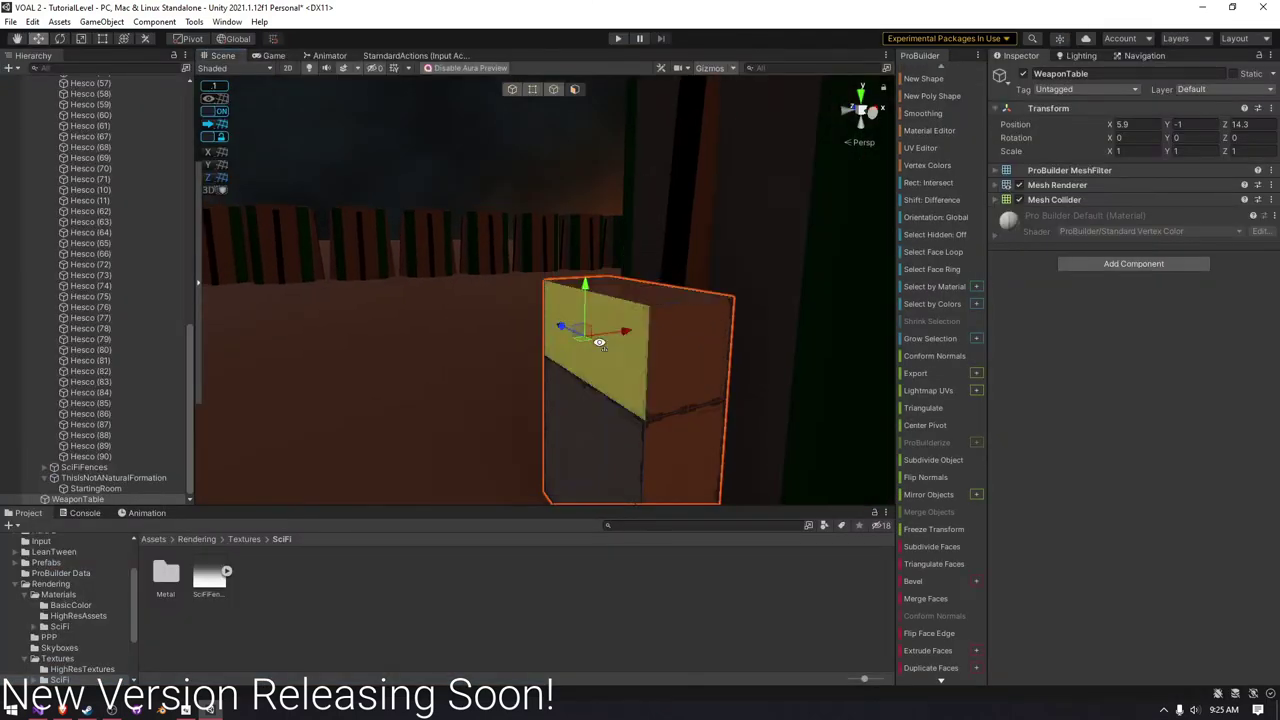
pyautogui.moveTo(600, 343); pyautogui.dragTo(659, 305, button='right')
pyautogui.moveTo(659, 382); pyautogui.dragTo(593, 448, button='right')
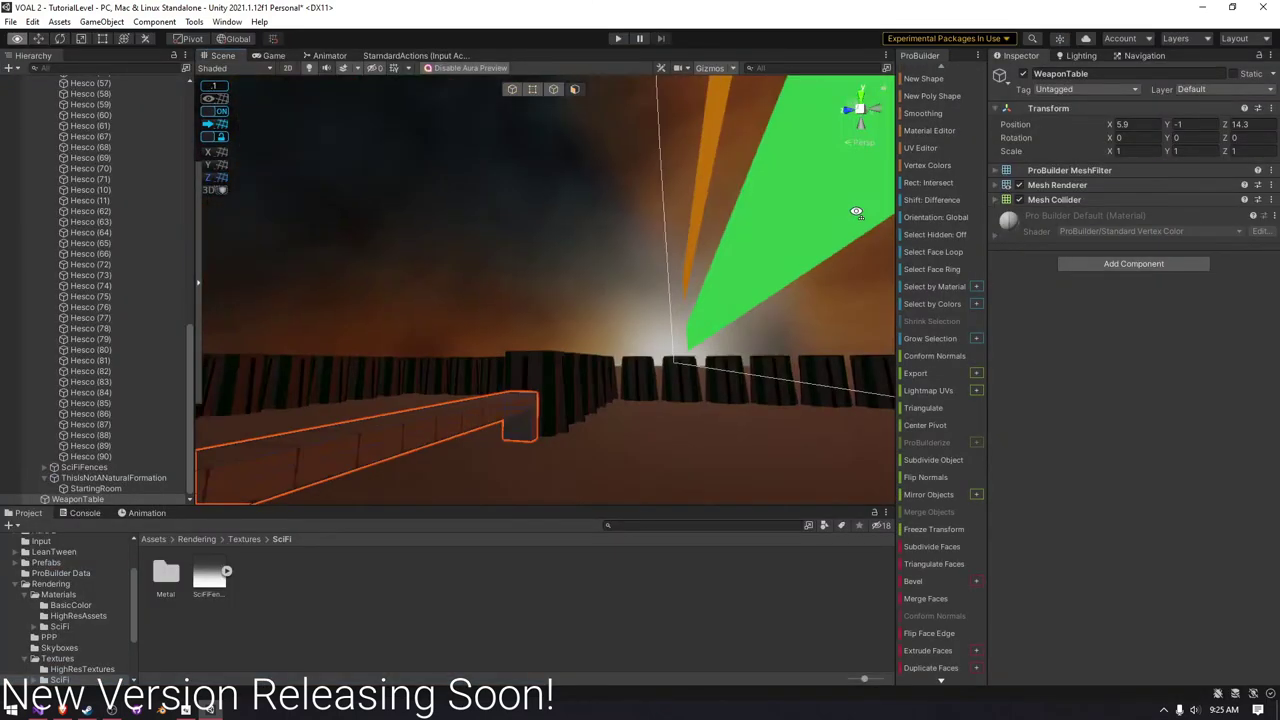
# - Play-test walking toward the striped pillars, then stop and fly through the level
pyautogui.hotkey('ctrl', 'p')
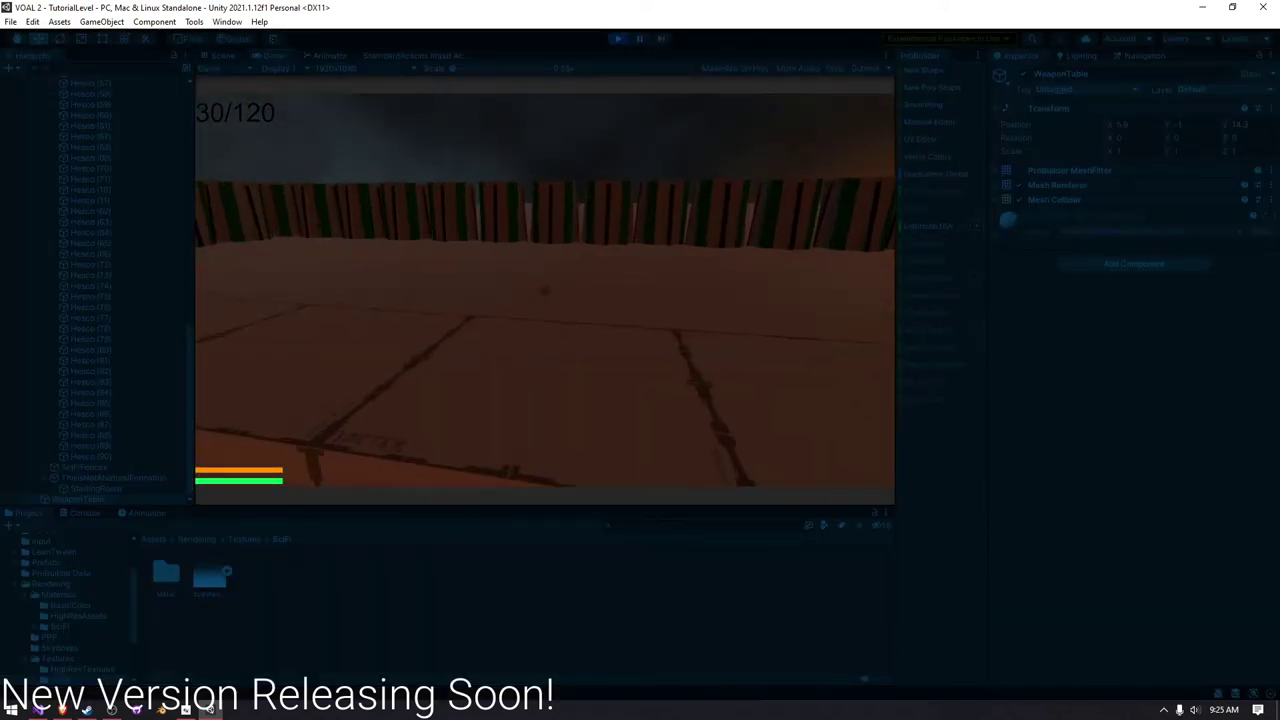
pyautogui.press('w')
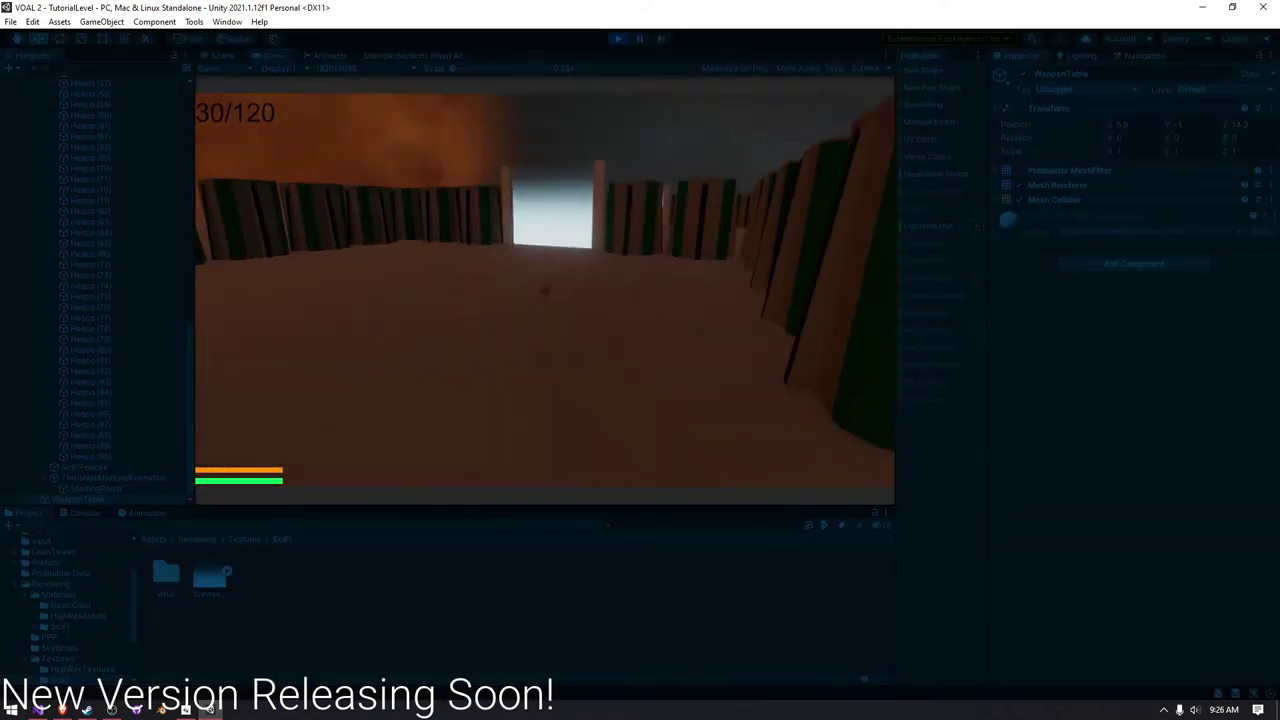
pyautogui.hotkey('ctrl', 'p')
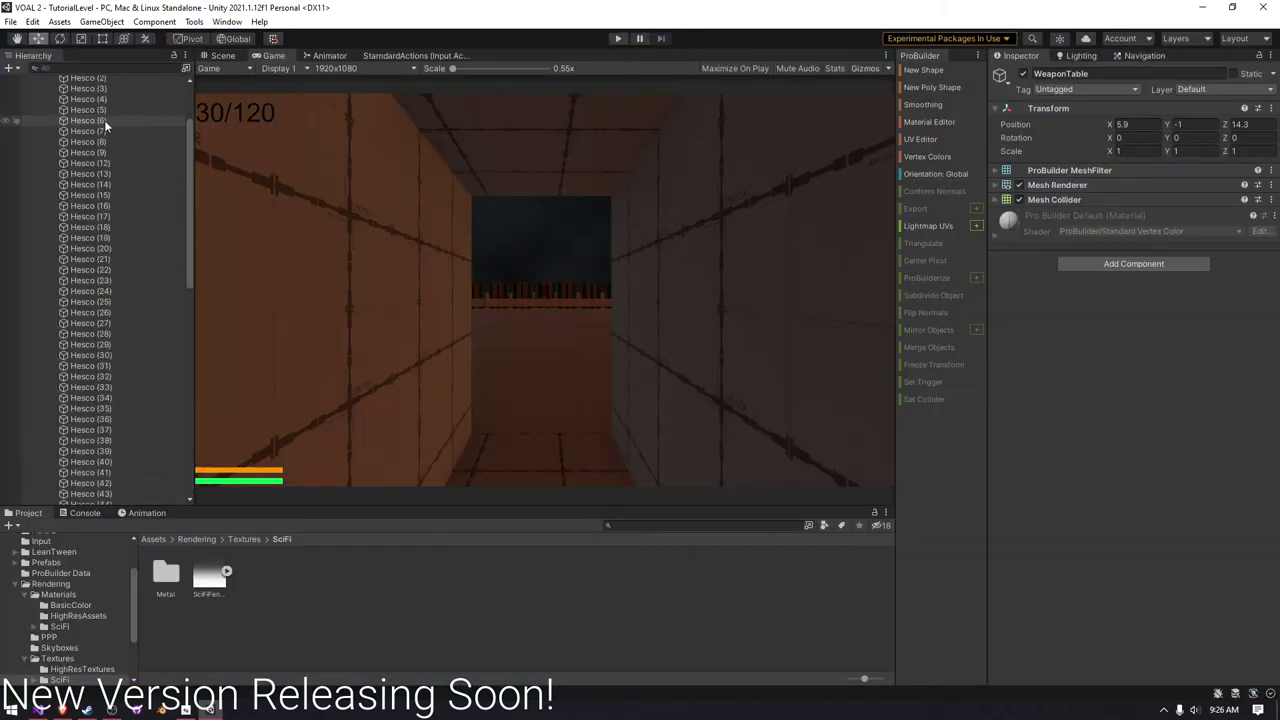
pyautogui.moveTo(504, 191)
pyautogui.mouseDown(button='right')
pyautogui.moveTo(686, 99)
pyautogui.moveTo(604, 223)
pyautogui.moveTo(560, 240)
pyautogui.mouseUp(button='right')
# - Create an empty PickUps group and place the ModernWeapons model into the level
pyautogui.rightClick(120, 200)
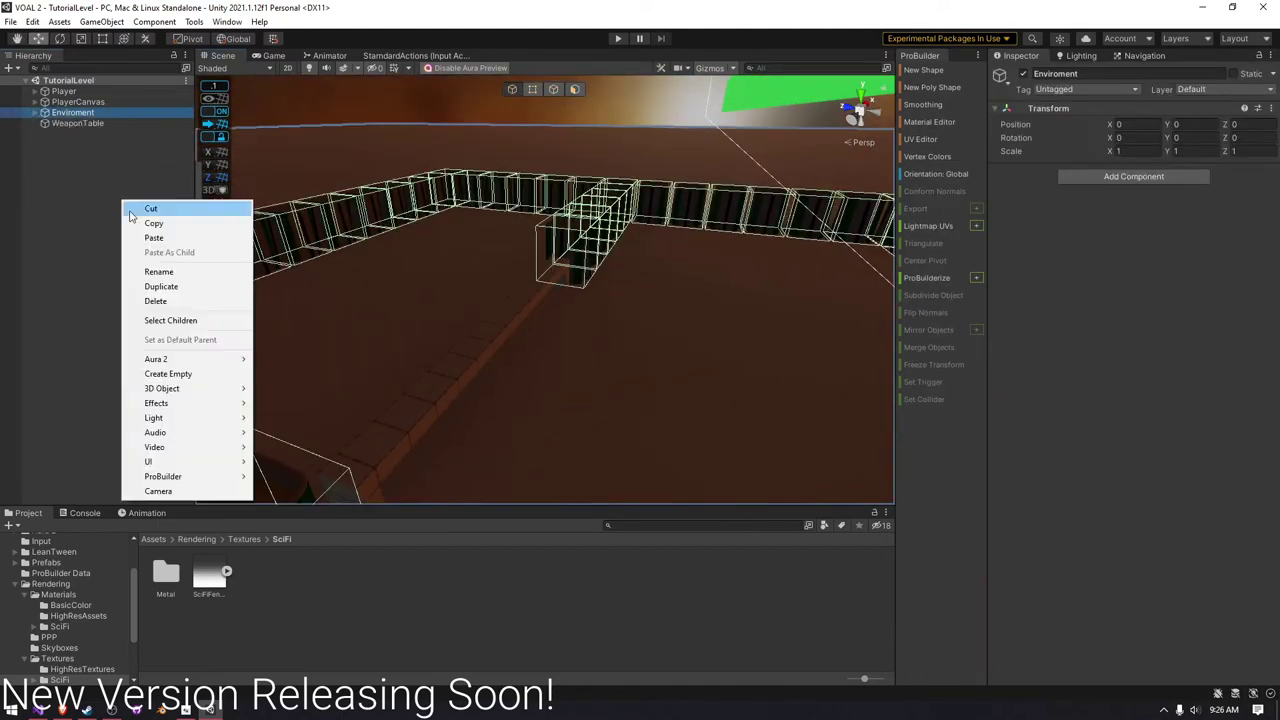
pyautogui.click(179, 326)
pyautogui.write('Pl')
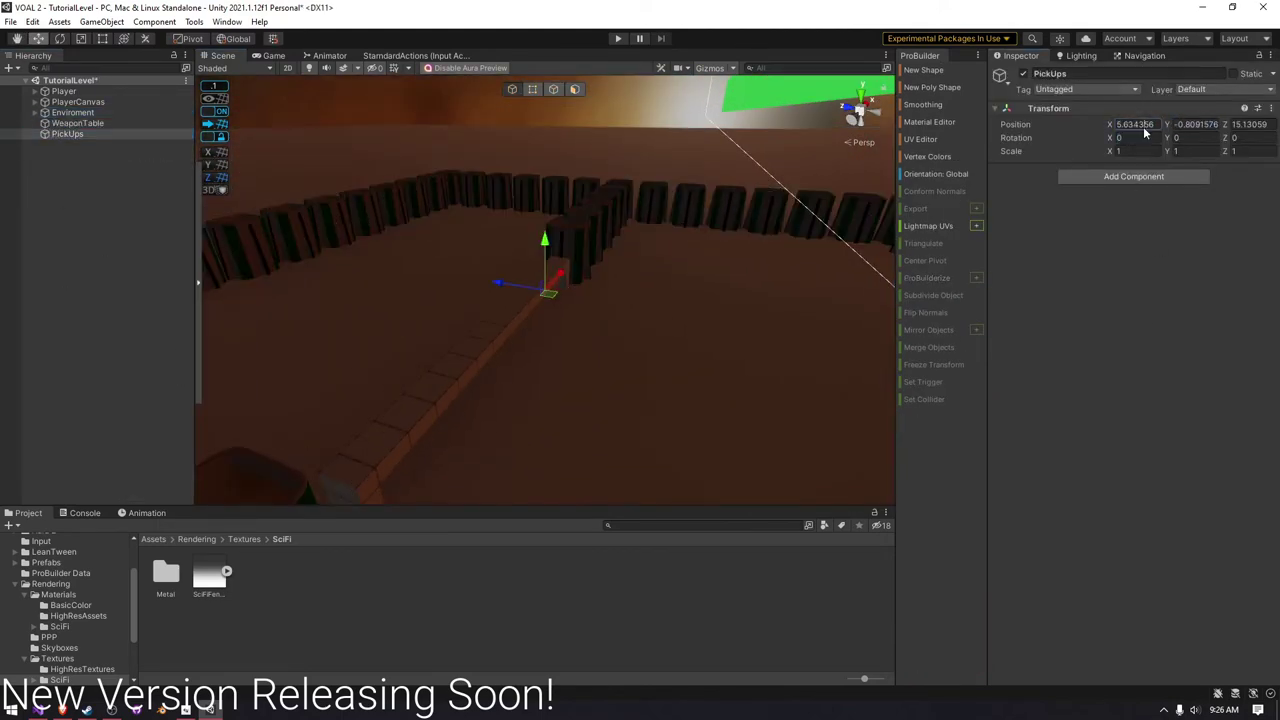
pyautogui.rightClick(140, 134)
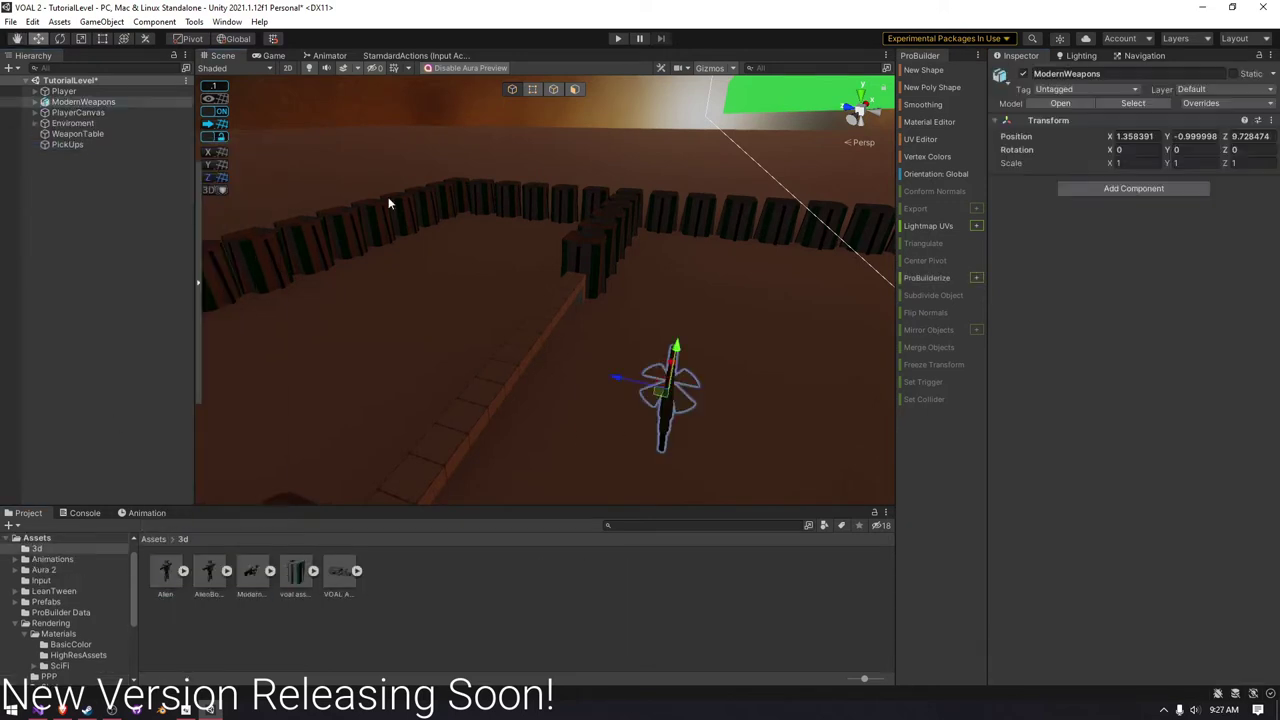
pyautogui.moveTo(83, 101); pyautogui.dragTo(83, 146)
# - Unpack the ModernWeapons prefab and move the Glock out to the scene's top level
pyautogui.rightClick(85, 148)
pyautogui.click(371, 360)
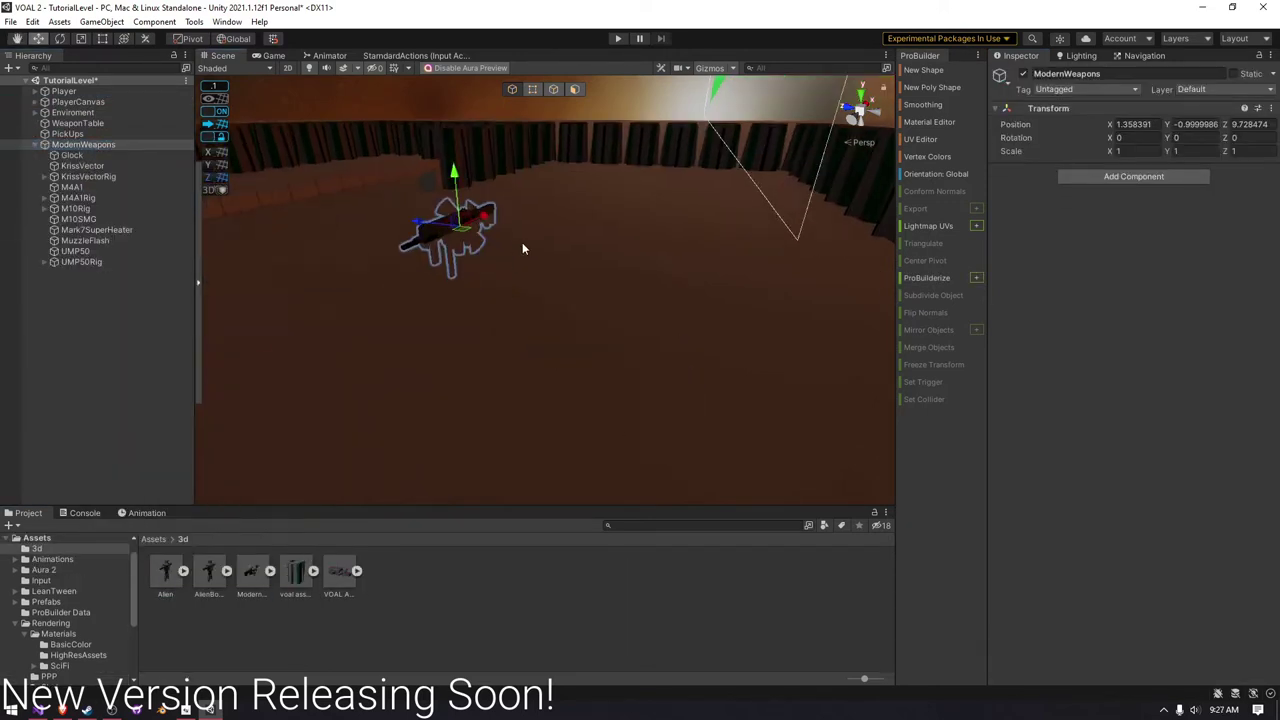
pyautogui.moveTo(72, 155); pyautogui.dragTo(62, 150)
pyautogui.doubleClick(62, 144)
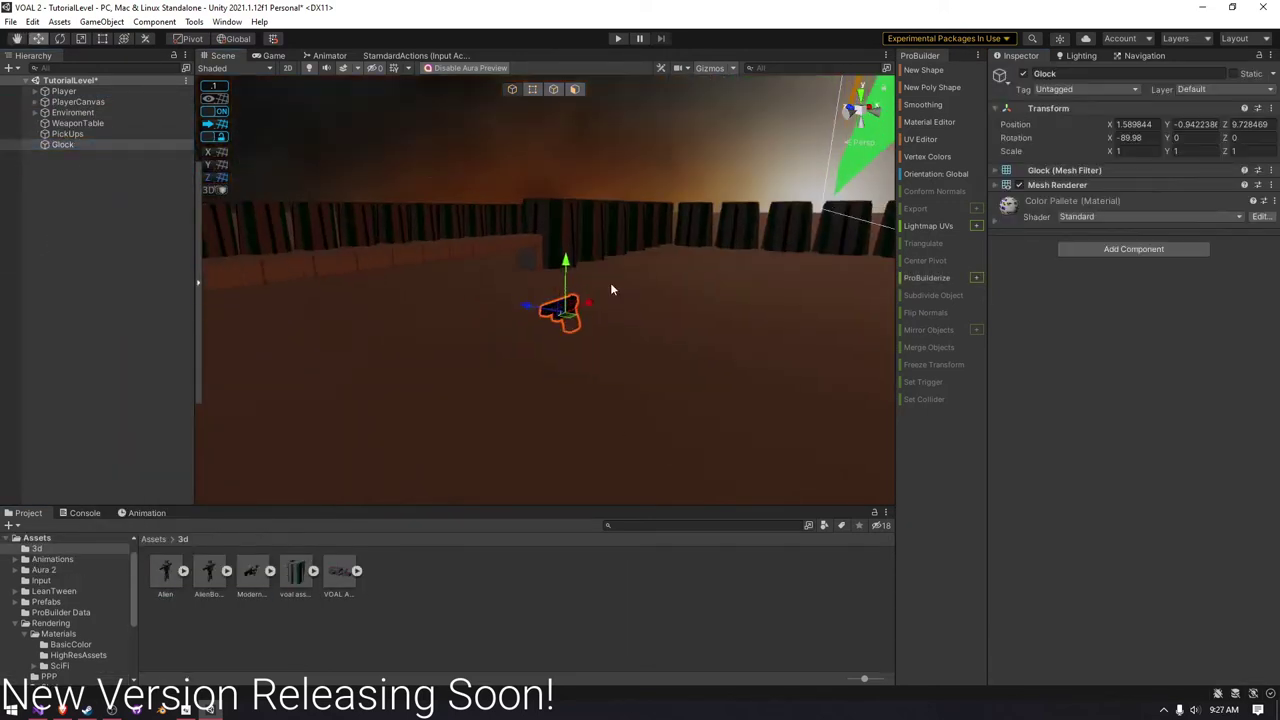
pyautogui.press('e')
pyautogui.press('f')
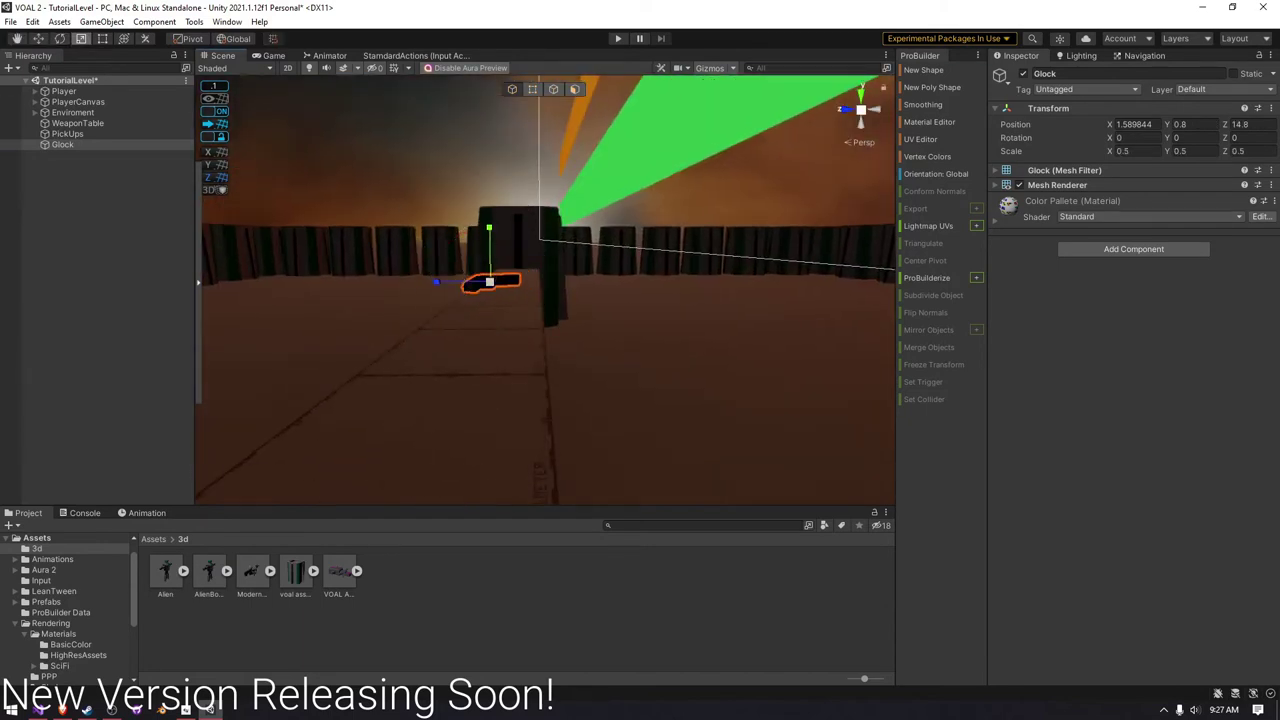
pyautogui.keyDown('alt'); pyautogui.moveTo(478, 226); pyautogui.dragTo(571, 277); pyautogui.keyUp('alt')
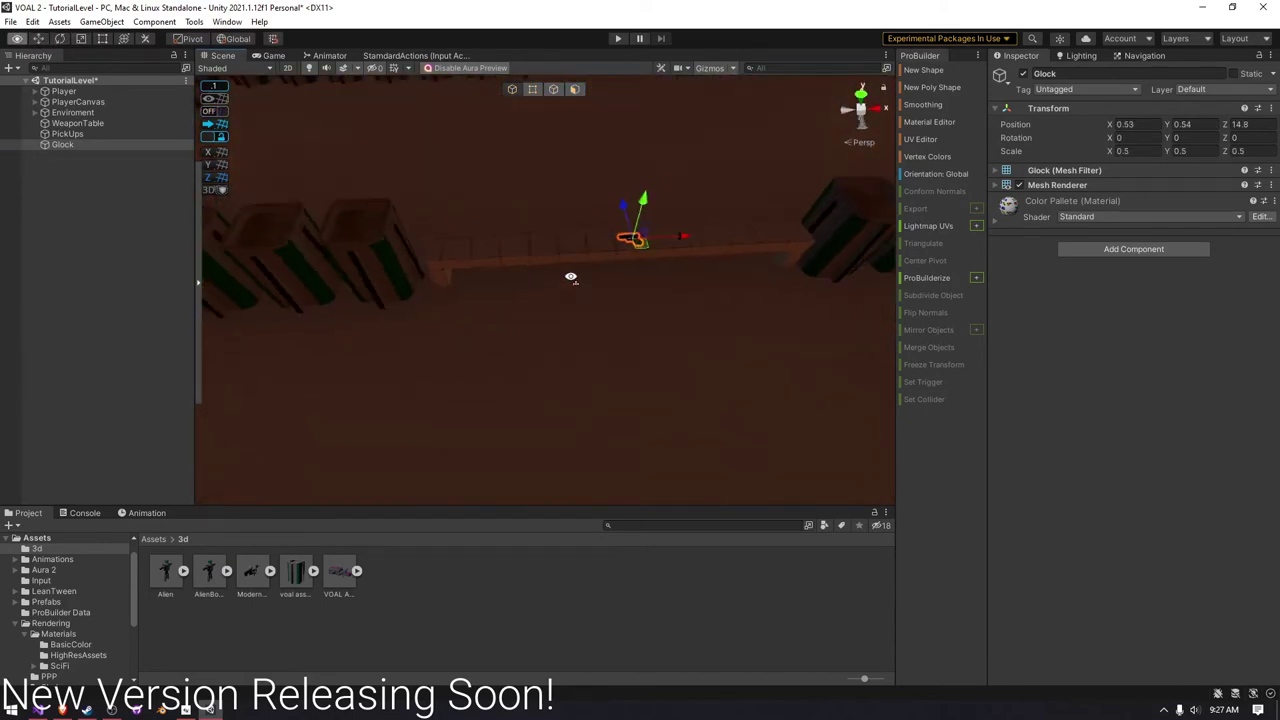
pyautogui.press('f')
# - Give the Glock a radius-5 sphere collider, name it GlockPickUp, and start play-testing
pyautogui.click(1113, 252)
pyautogui.press('Escape')
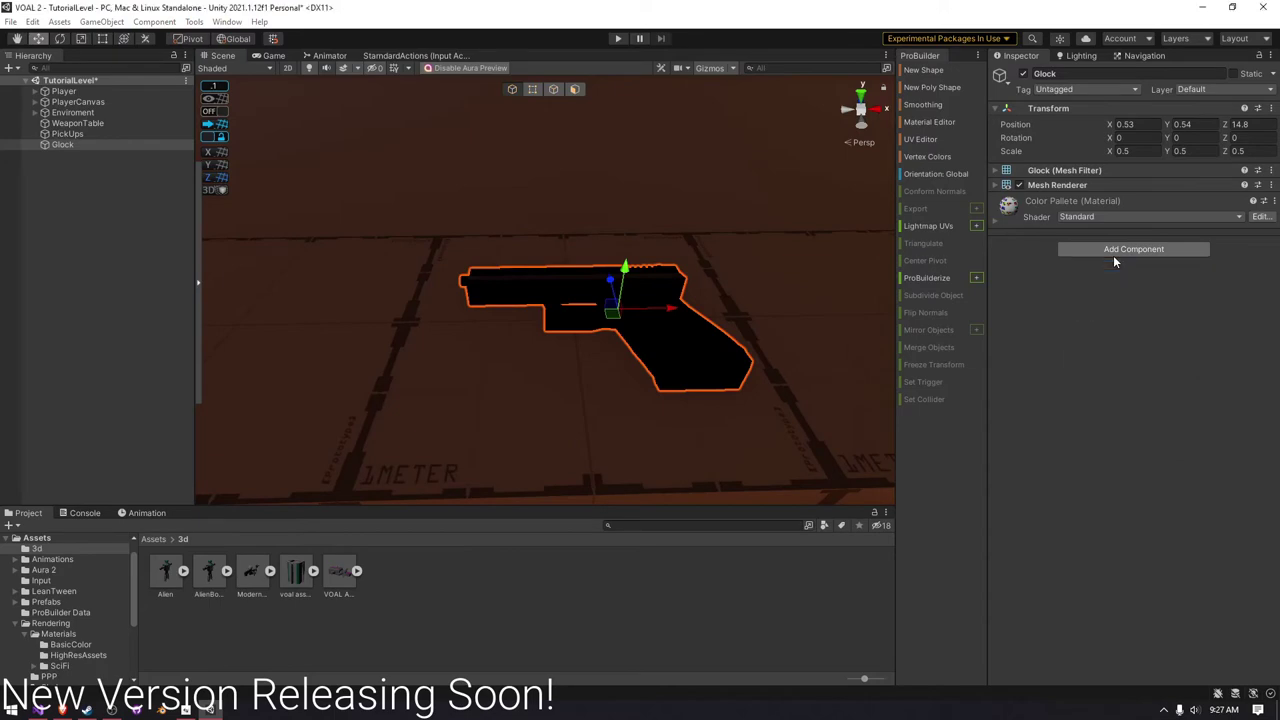
pyautogui.write('5')
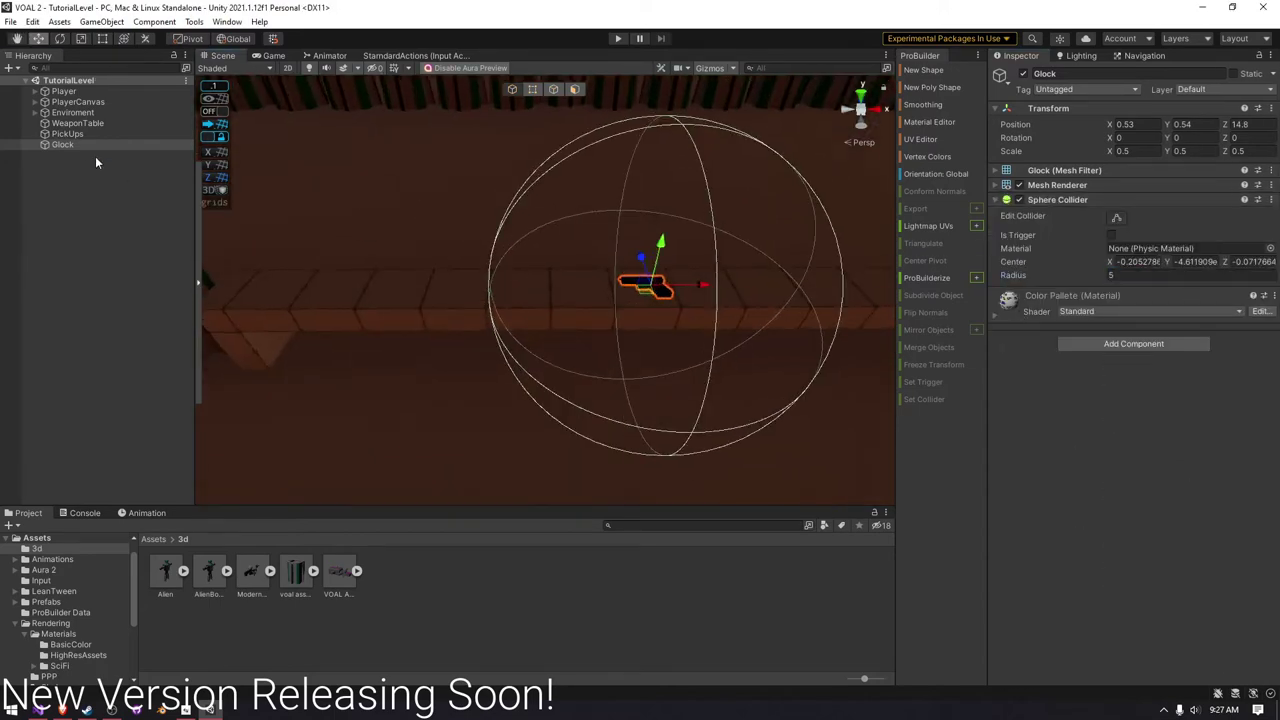
pyautogui.write('PickUp')
pyautogui.click(36, 91)
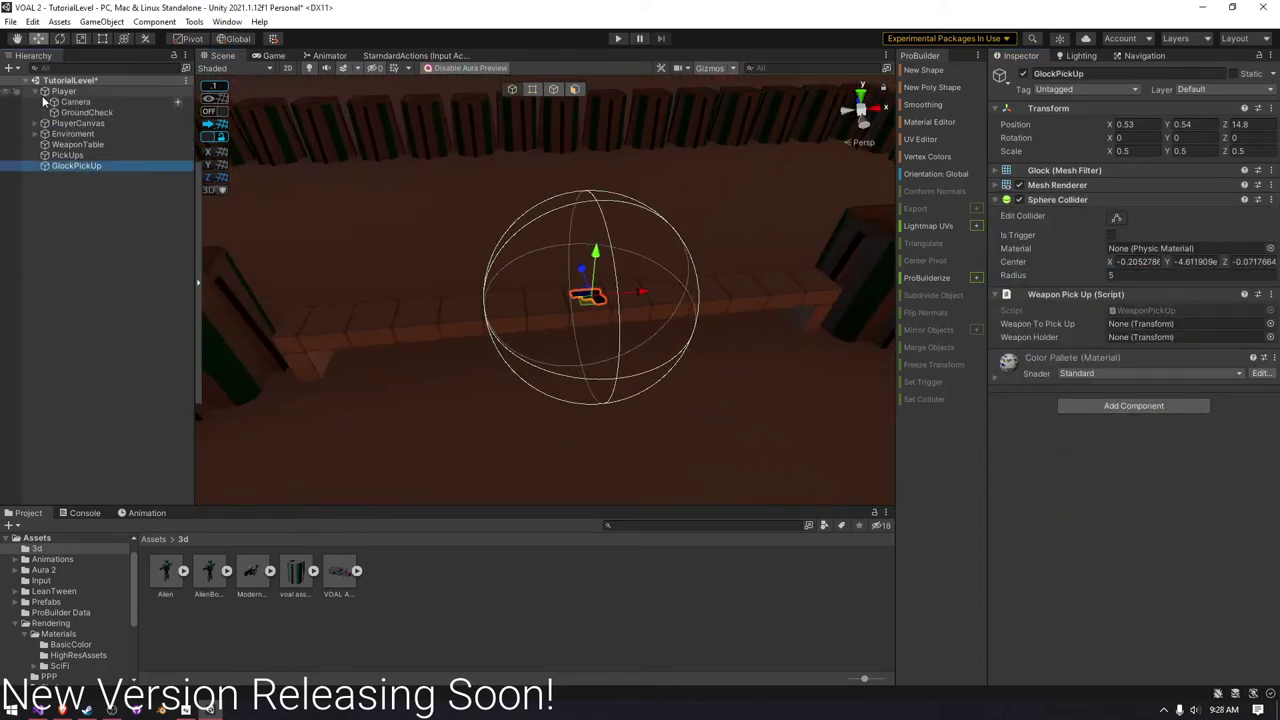
pyautogui.click(44, 110)
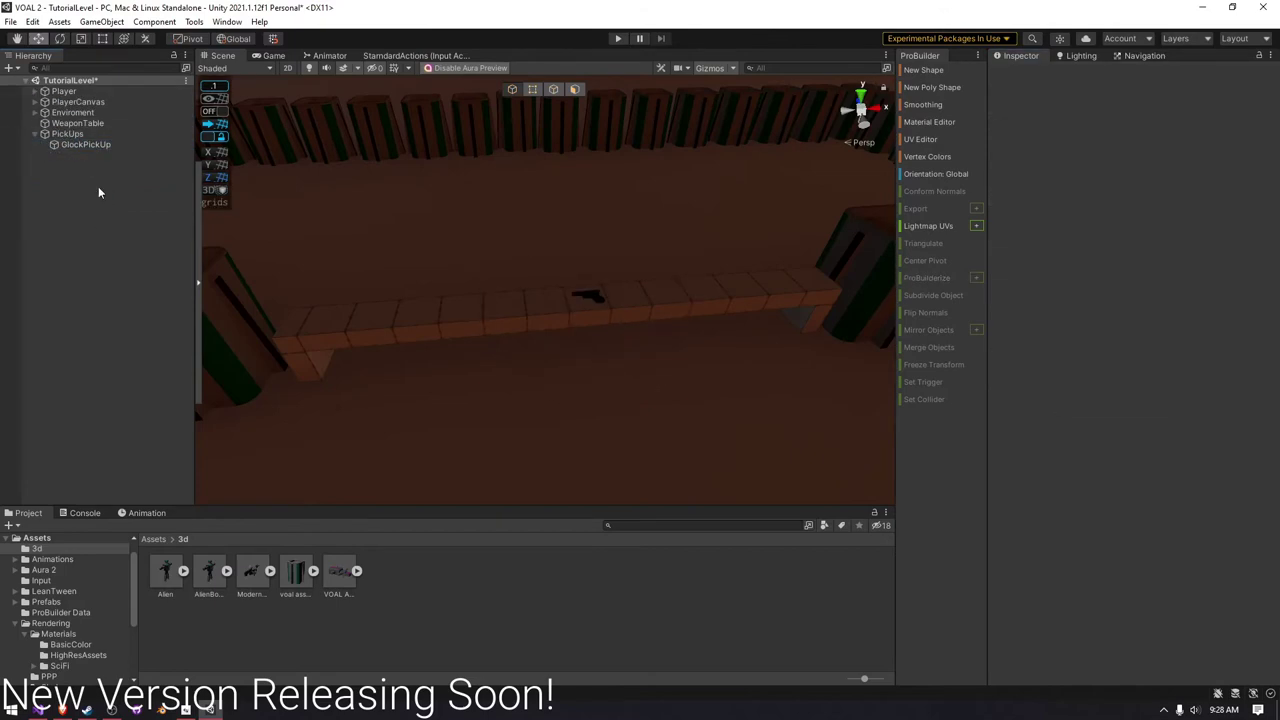
pyautogui.click(625, 39)
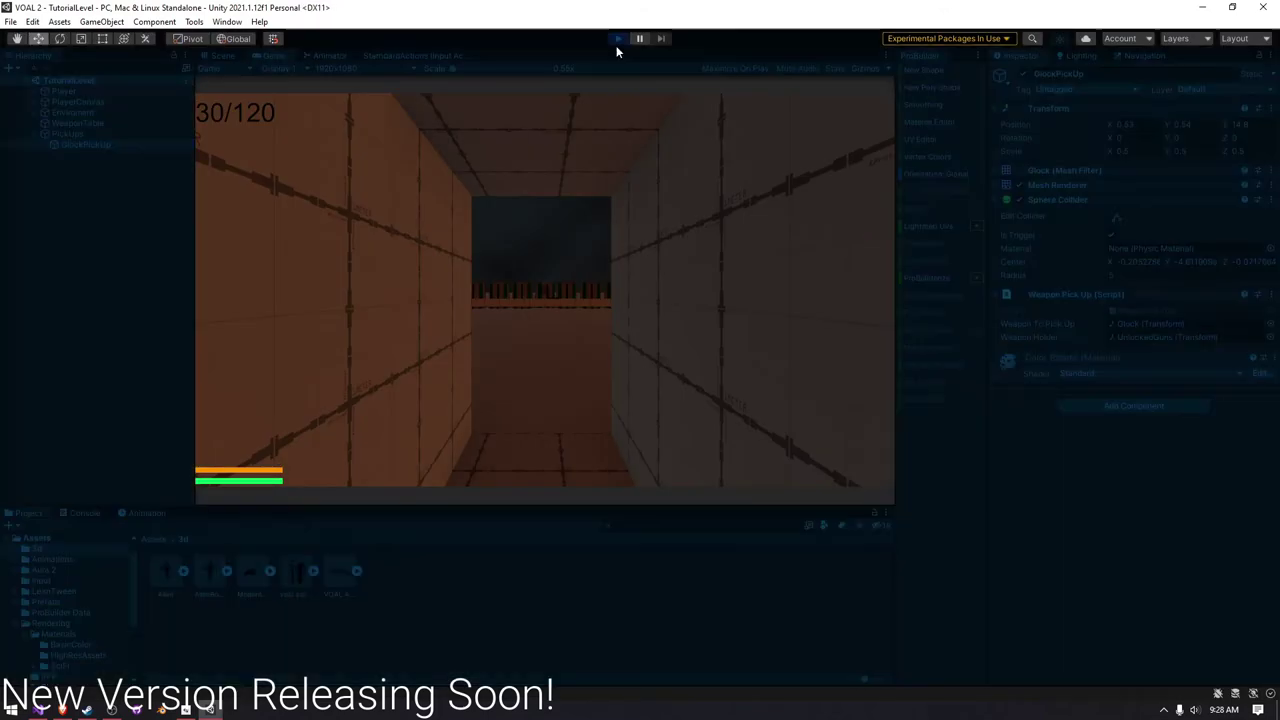
# - Walk the player over to pick up the pistol, then stop play-testing
pyautogui.click(660, 209)
pyautogui.press('w')
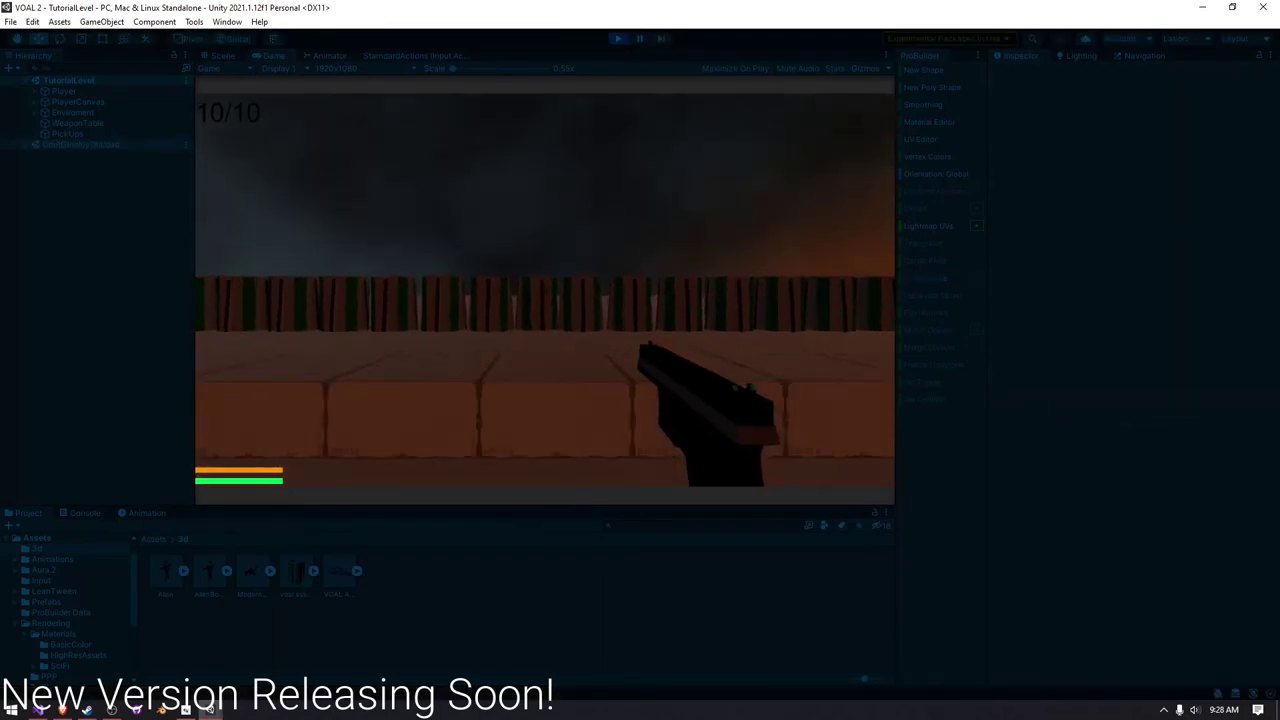
pyautogui.hotkey('ctrl', 'p')
# - Create an empty GameManager object and add the GameManager script to it
pyautogui.rightClick(137, 246)
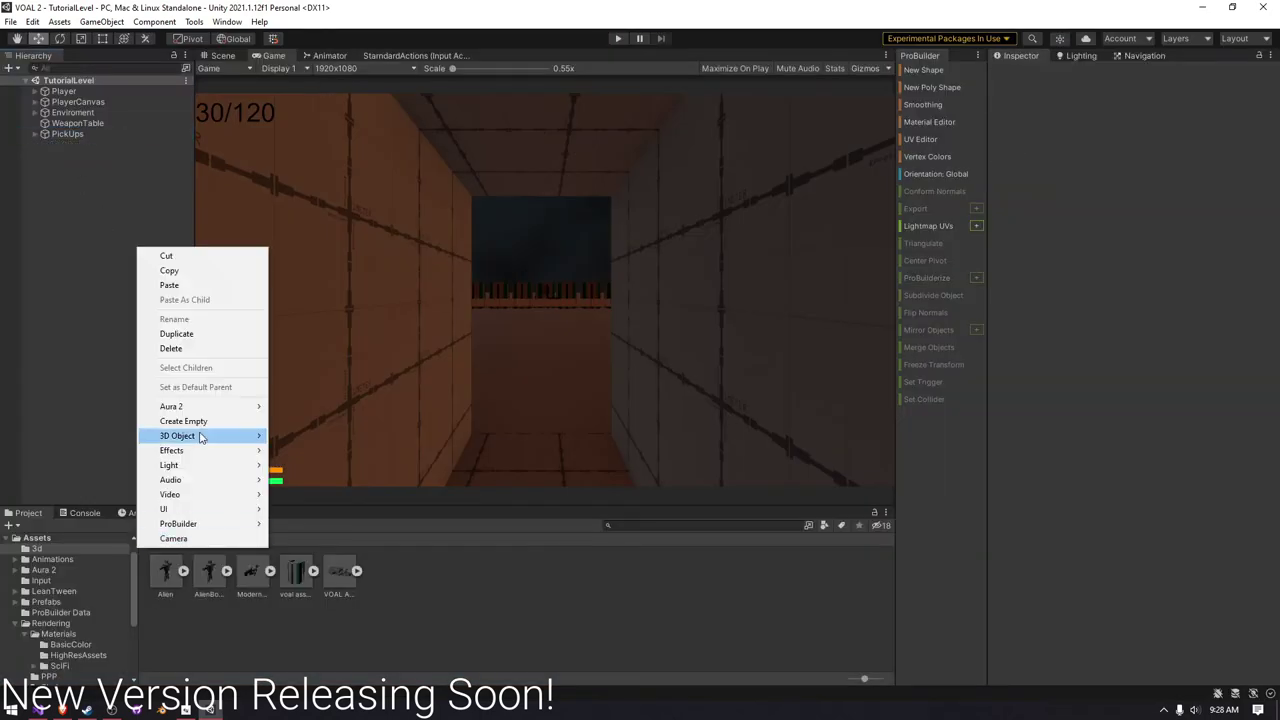
pyautogui.click(175, 420)
pyautogui.write('GameManager')
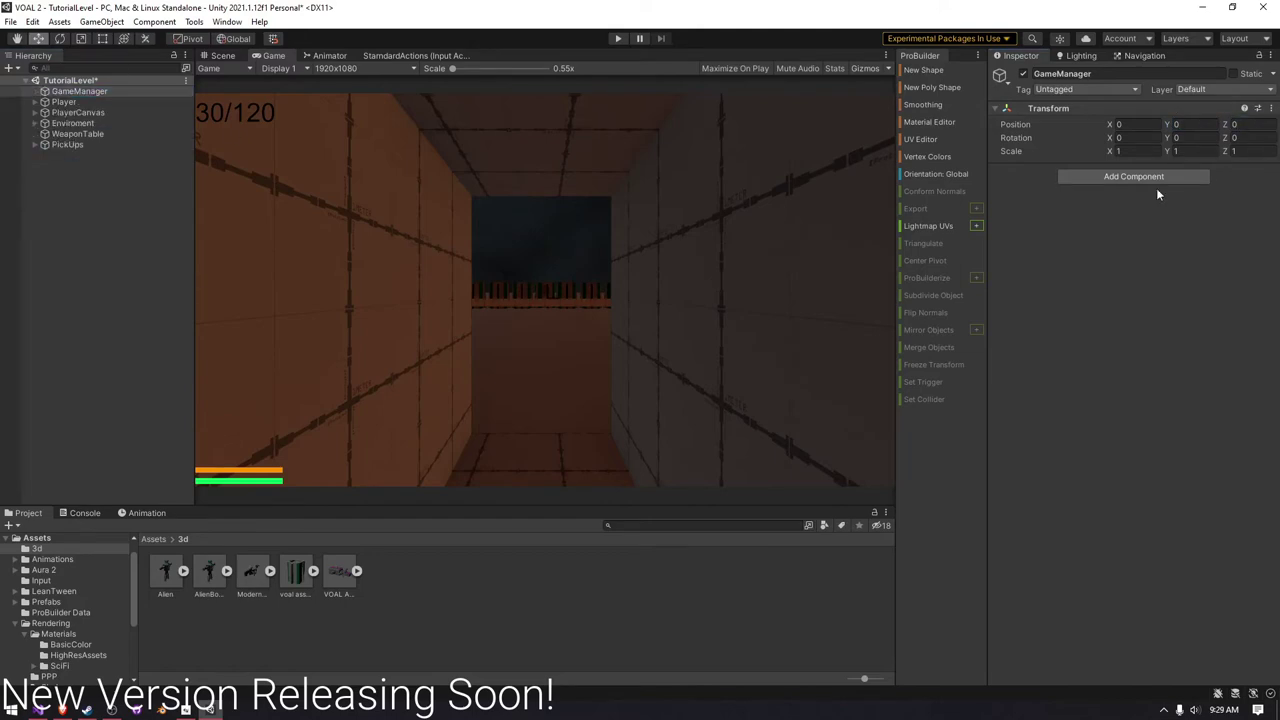
pyautogui.click(1134, 176)
pyautogui.write('game')
pyautogui.press('Return')
# - Replace GlockPickUp's Door component with a Door Trigger script
pyautogui.click(48, 180)
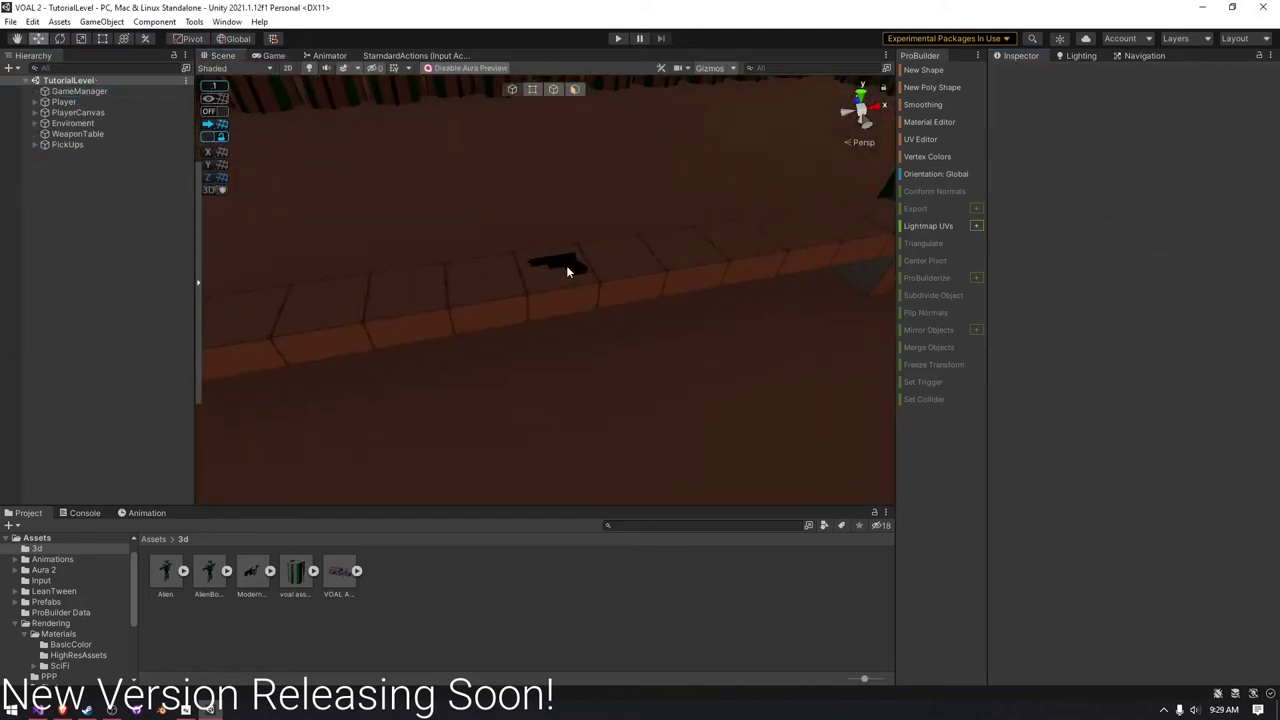
pyautogui.click(565, 265)
pyautogui.click(1134, 406)
pyautogui.write('eve')
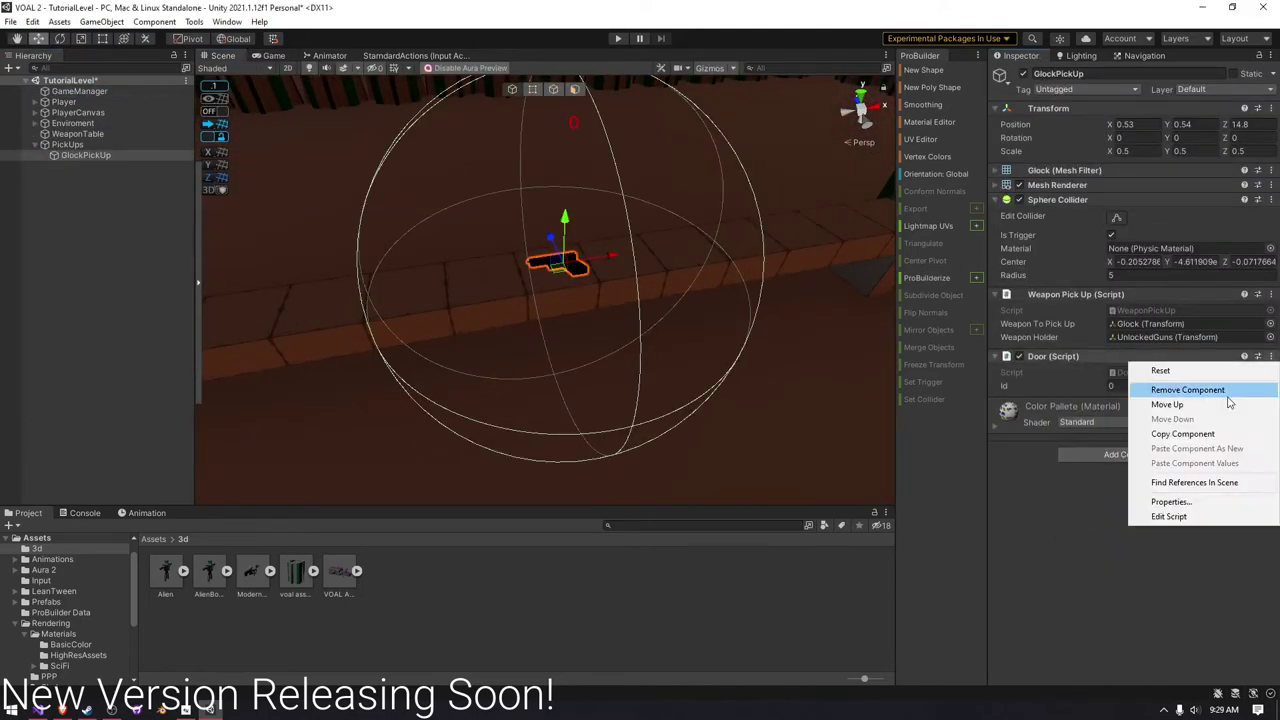
pyautogui.click(1188, 389)
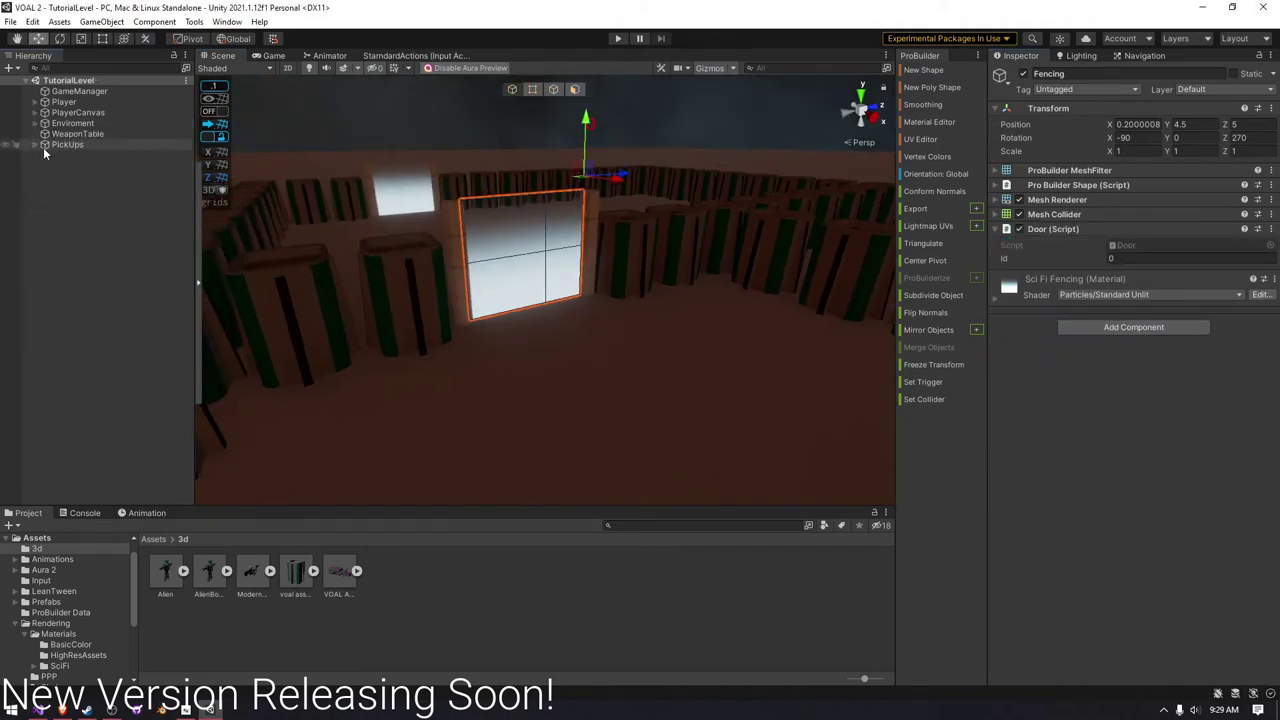
# - Play-test firing the pistol, then open the fencing's Door script in Visual Studio
pyautogui.click(617, 38)
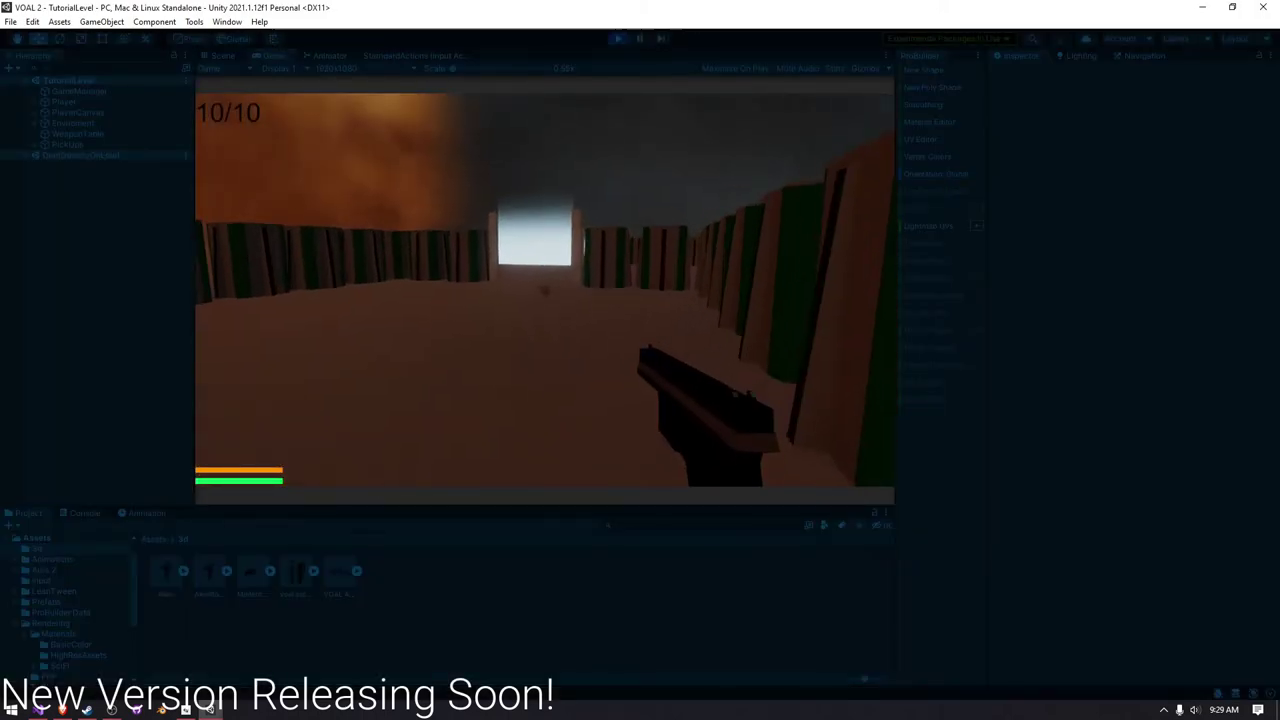
pyautogui.click(544, 290)
pyautogui.hotkey('ctrl', 'p')
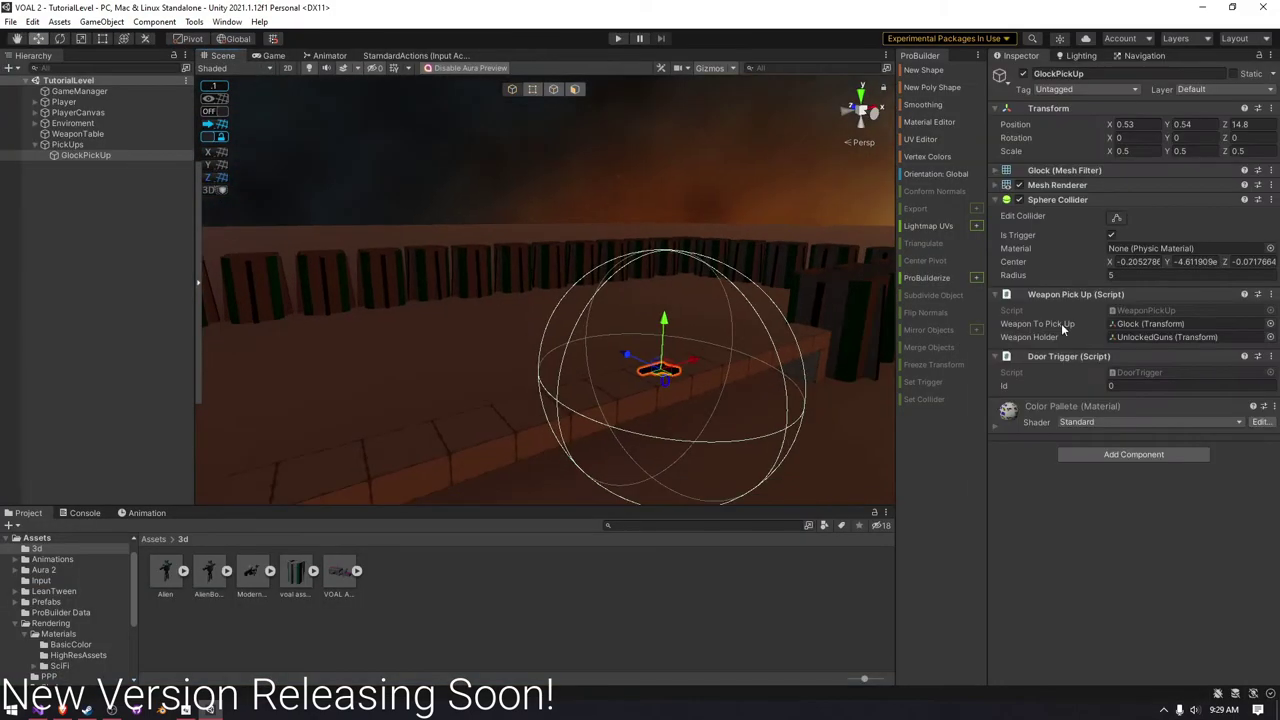
pyautogui.click(117, 224)
pyautogui.doubleClick(117, 144)
pyautogui.hotkey('alt', 'Tab')
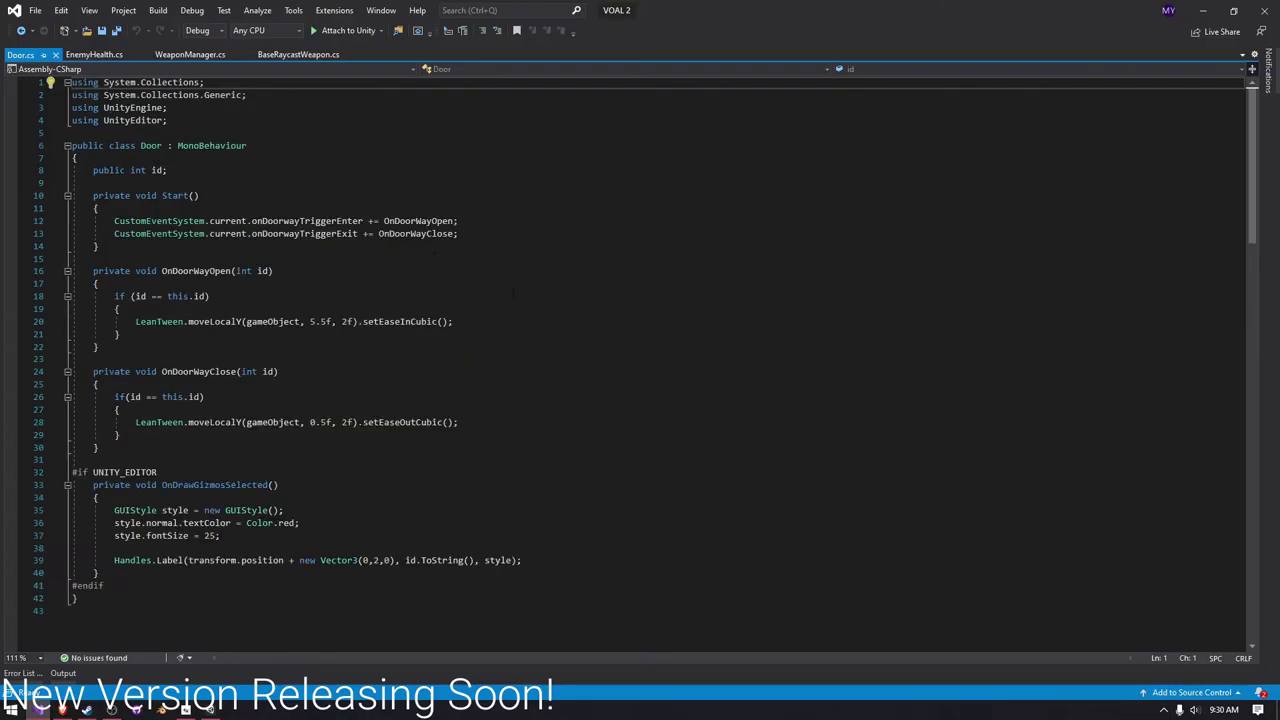
# - Add an enum DoorType with values Open and Destroy below the id field
pyautogui.press('Return')
pyautogui.press('Return')
pyautogui.write('public enu')
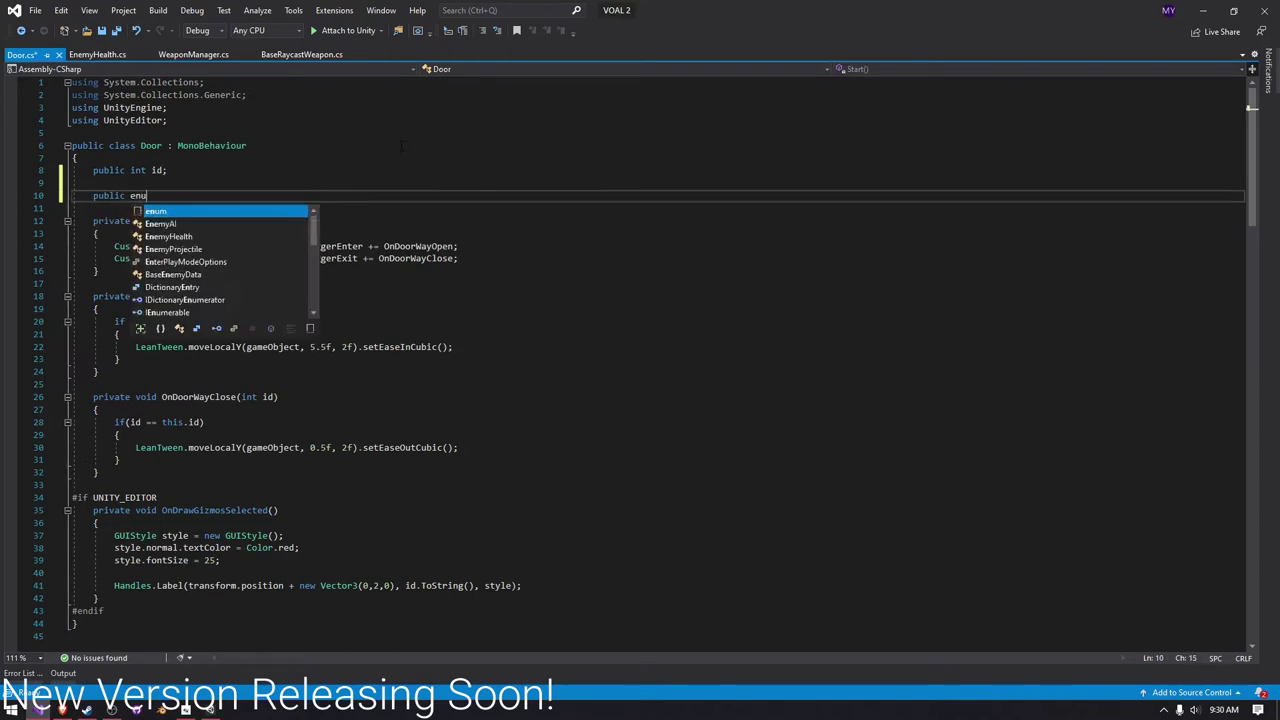
pyautogui.write('m DoorType')
pyautogui.press('Return')
pyautogui.write('{')
pyautogui.press('Return')
pyautogui.write(',')
pyautogui.press('Return')
pyautogui.write('Destroy')
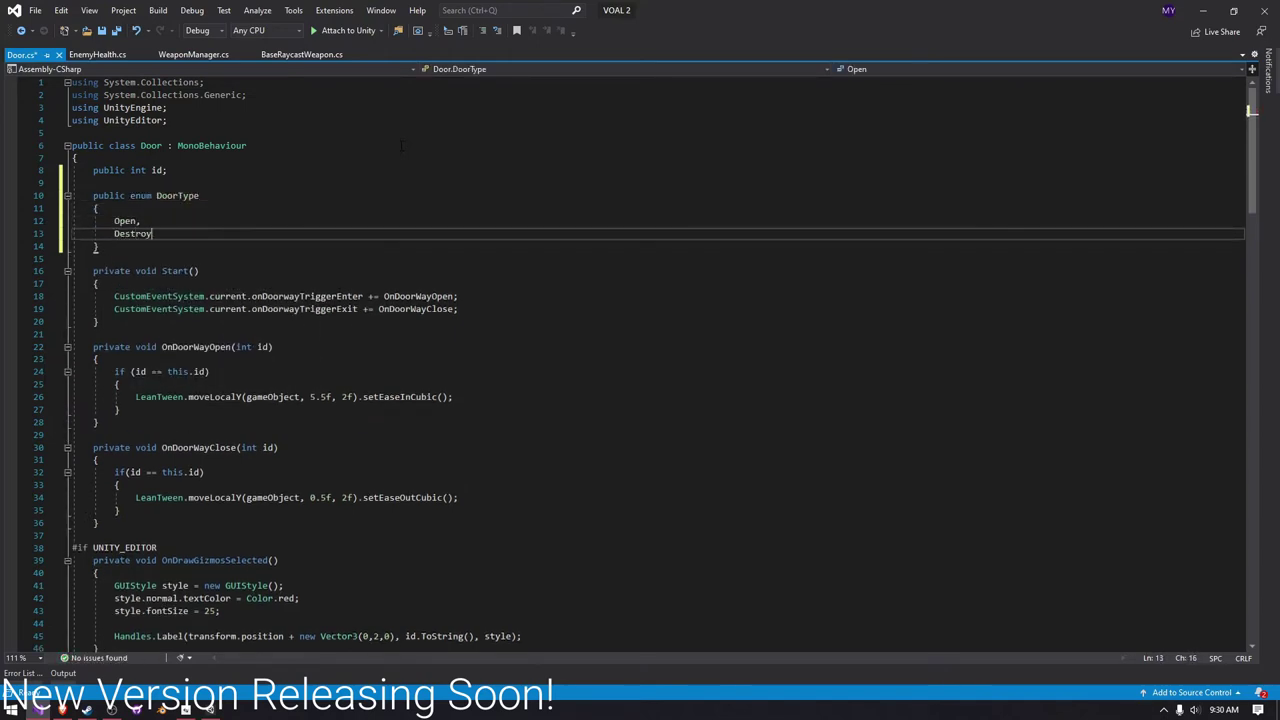
pyautogui.press('Return')
pyautogui.press('Return')
# - Add a public DoorType dP field and a DoorType.Destroy branch in OnDoorWayOpen
pyautogui.write('public DoorType dP')
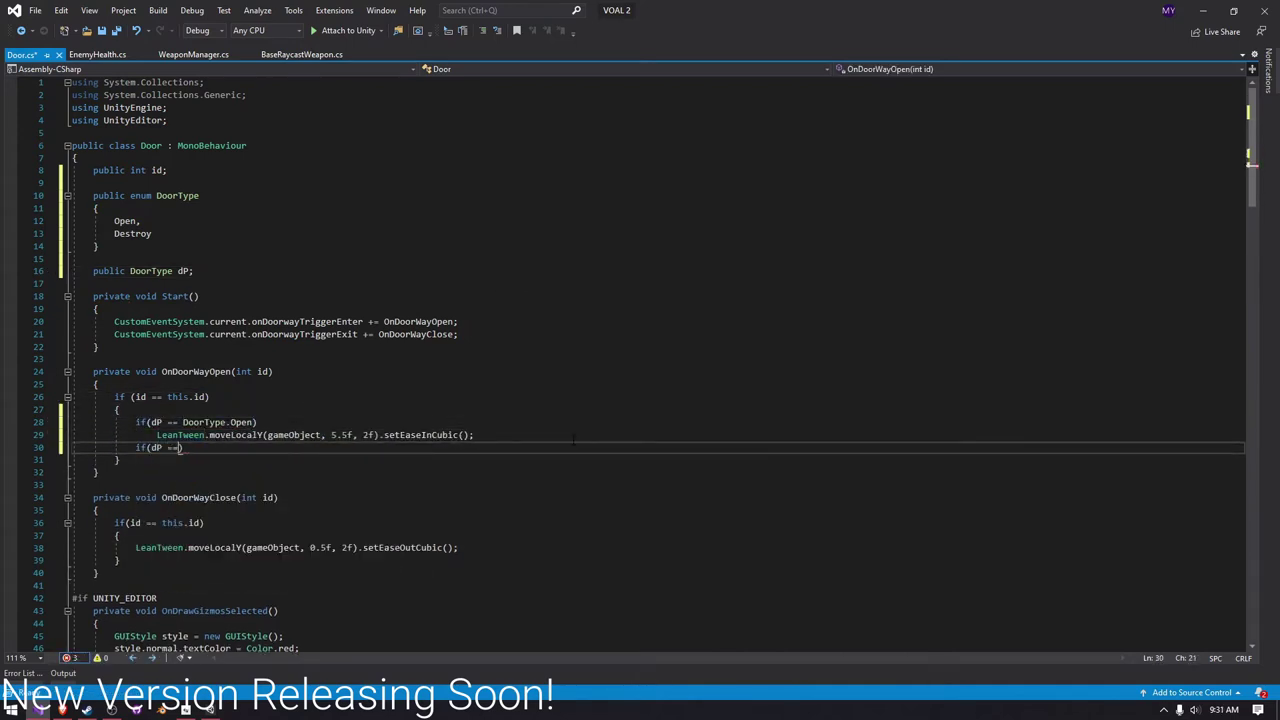
pyautogui.write('DoorType.')
pyautogui.press('Tab')
pyautogui.write(')')
pyautogui.press('Return')
pyautogui.write('Des')
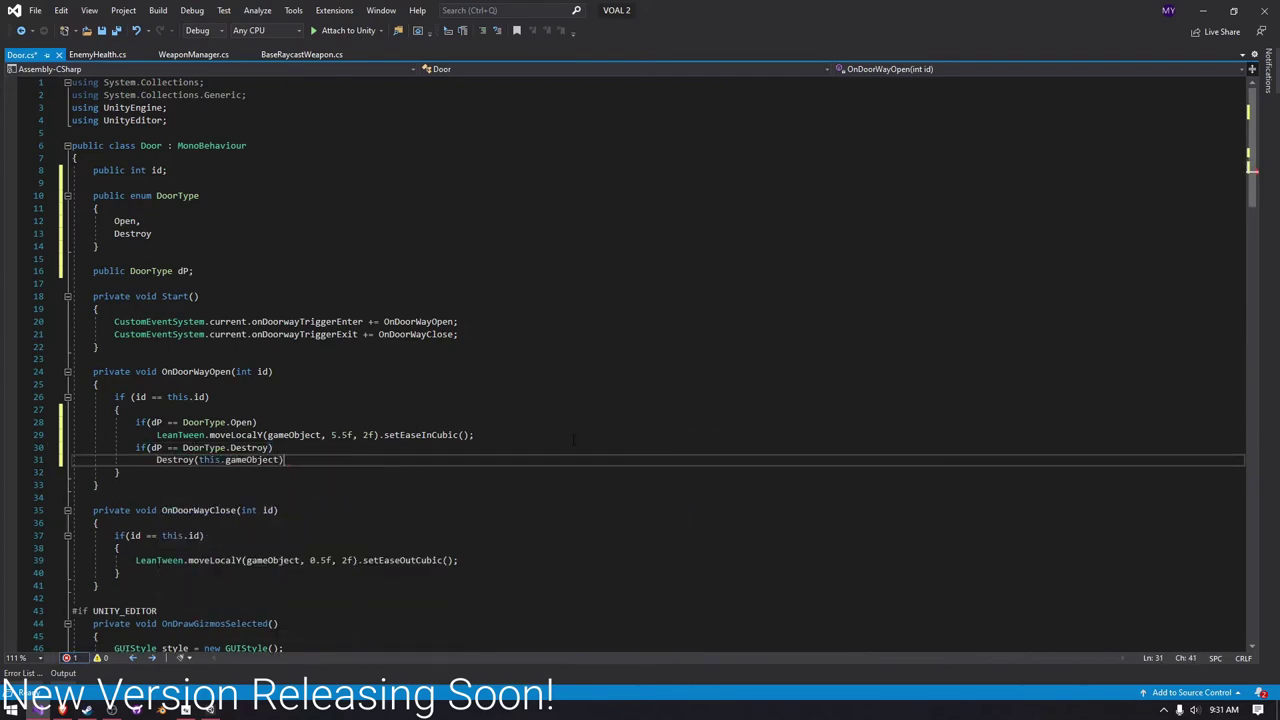
# - Save Door.cs and return to Unity
pyautogui.scroll(-1, 574, 439)
pyautogui.scroll(-3, 574, 439)
pyautogui.scroll(3, 574, 439)
pyautogui.hotkey('ctrl', 's')
pyautogui.hotkey('alt', 'Tab')
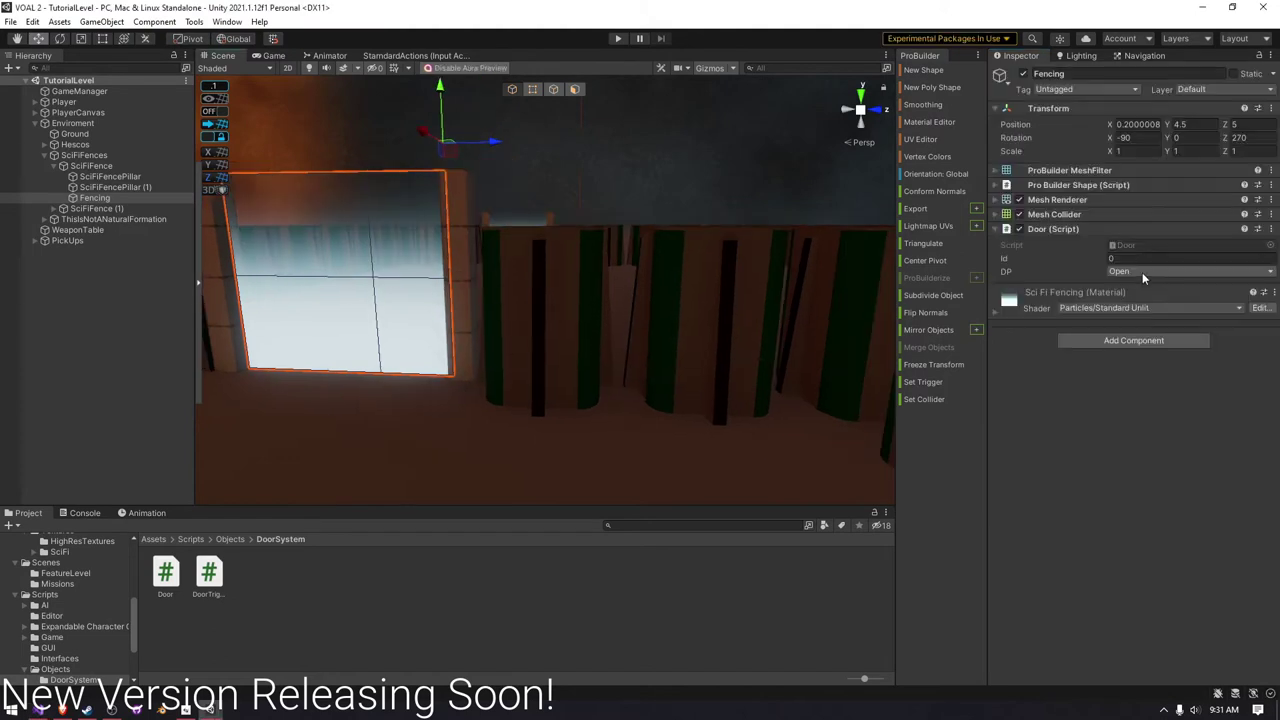
# - Deselect the door fencing and briefly play-test the level, then stop
pyautogui.click(172, 303)
pyautogui.click(617, 38)
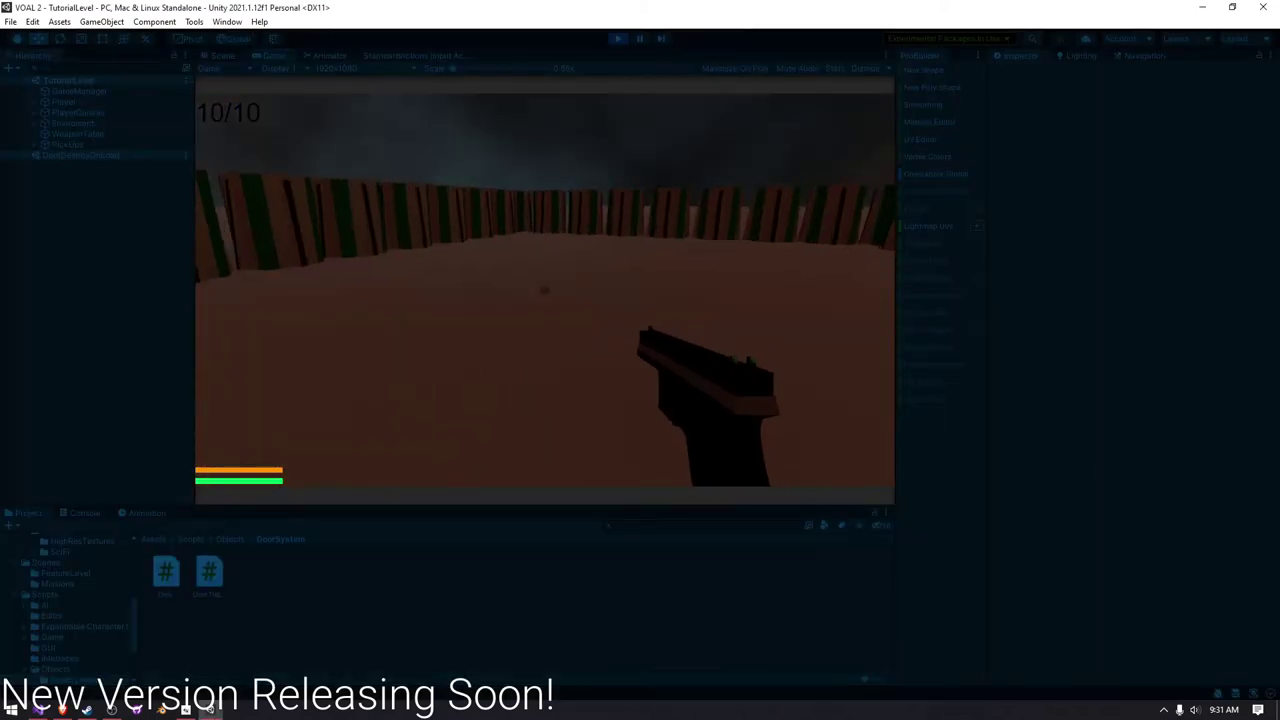
pyautogui.hotkey('ctrl', 'p')
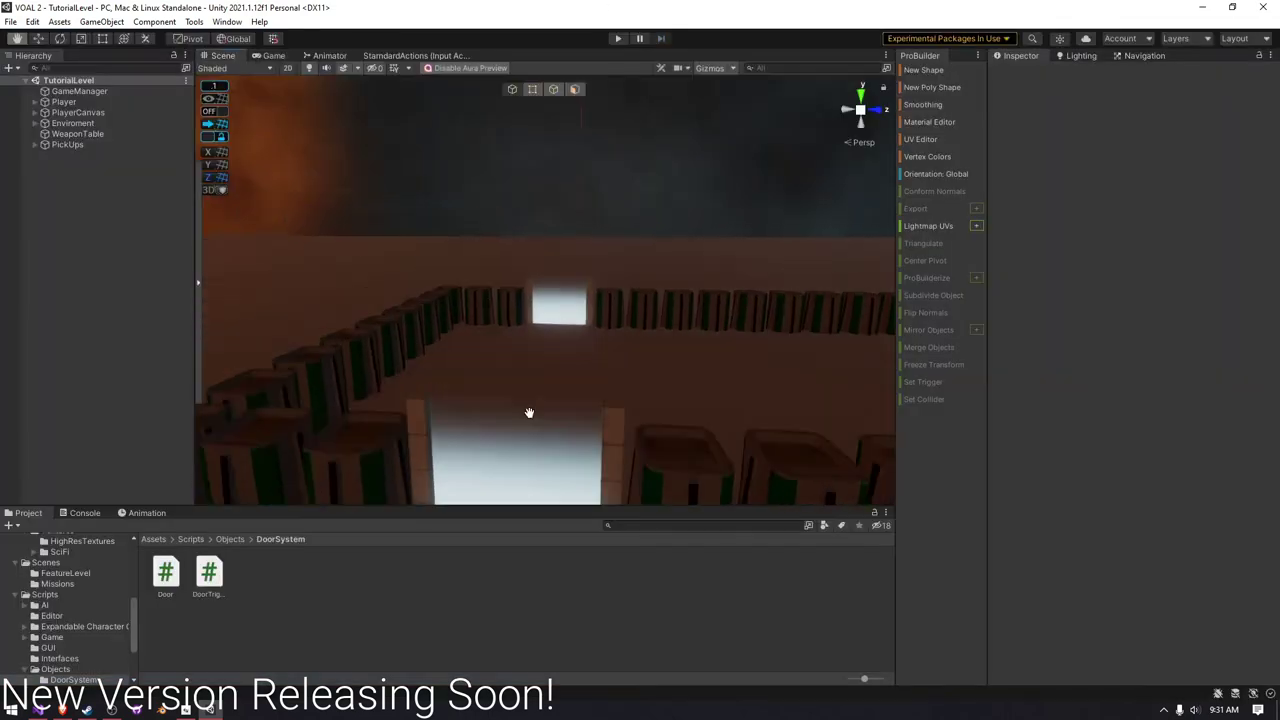
# - Fly the Scene view around the Hescos barrier ring and the ThisIsNotANaturalFormation wall
pyautogui.moveTo(529, 414); pyautogui.dragTo(783, 234, button='right')
pyautogui.click(35, 123)
pyautogui.doubleClick(70, 145)
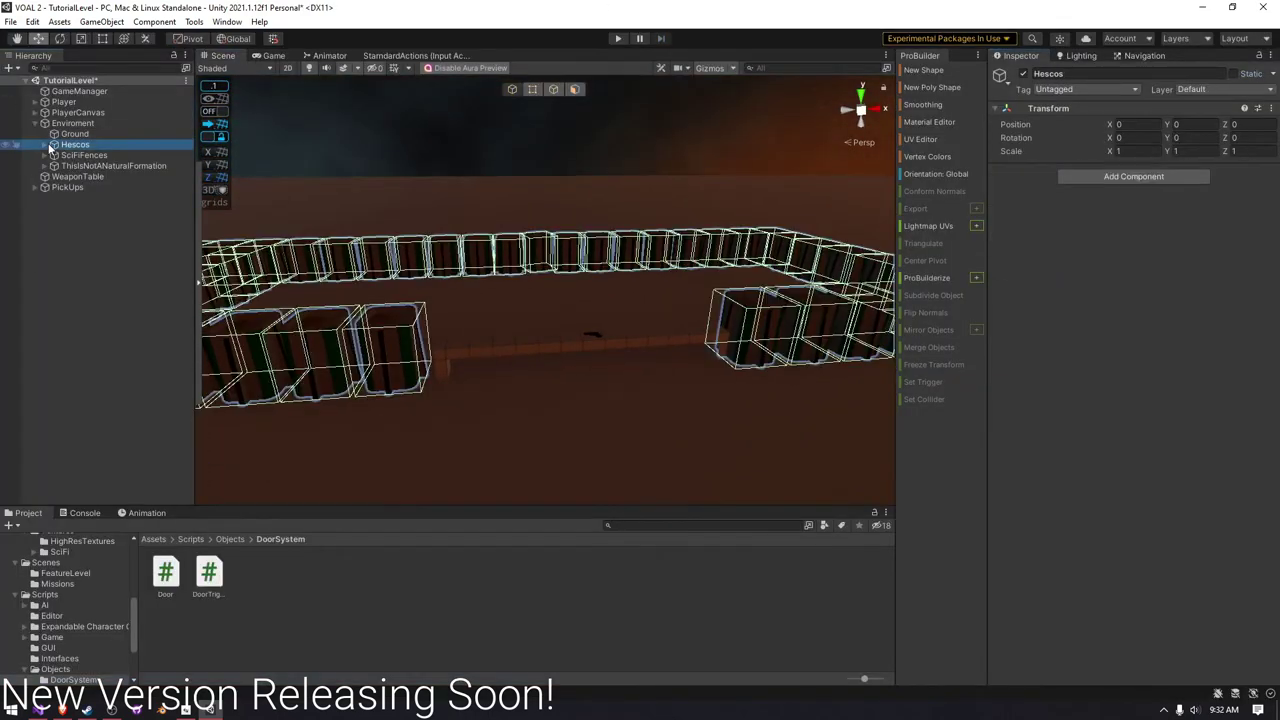
pyautogui.click(538, 360)
pyautogui.press('f')
pyautogui.moveTo(555, 346); pyautogui.dragTo(264, 155, button='right')
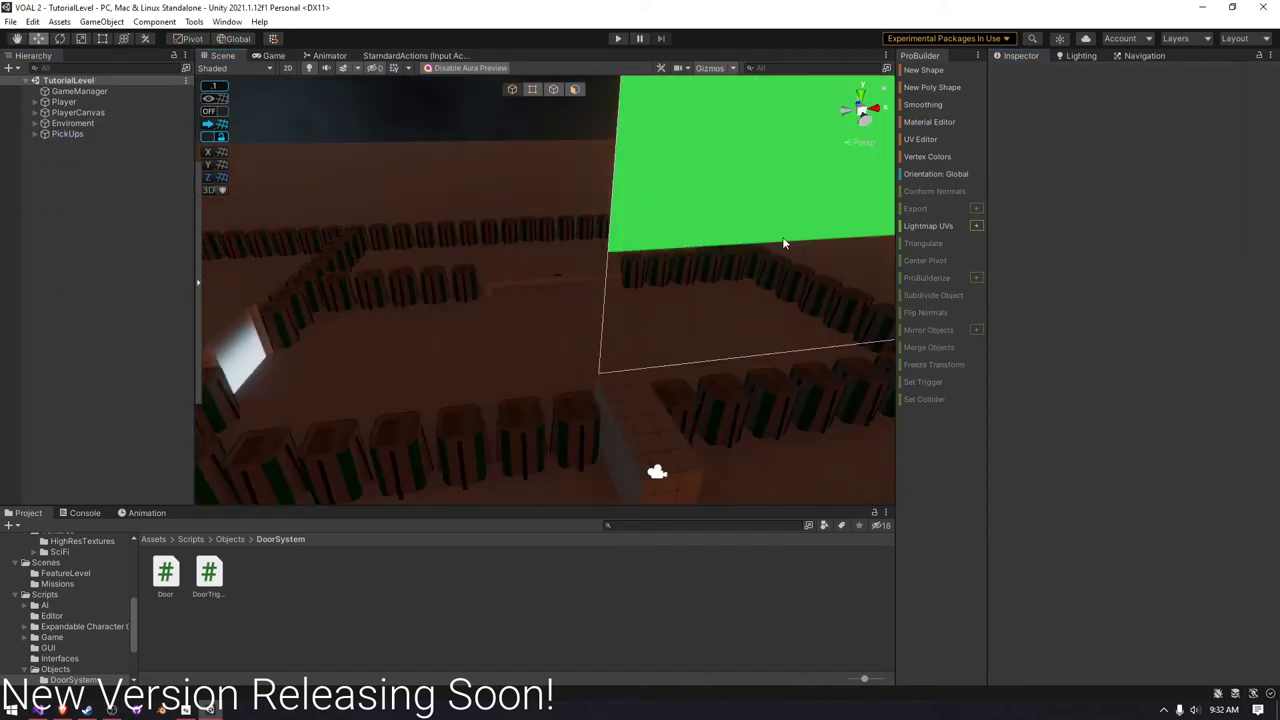
pyautogui.moveTo(783, 243); pyautogui.dragTo(646, 133, button='right')
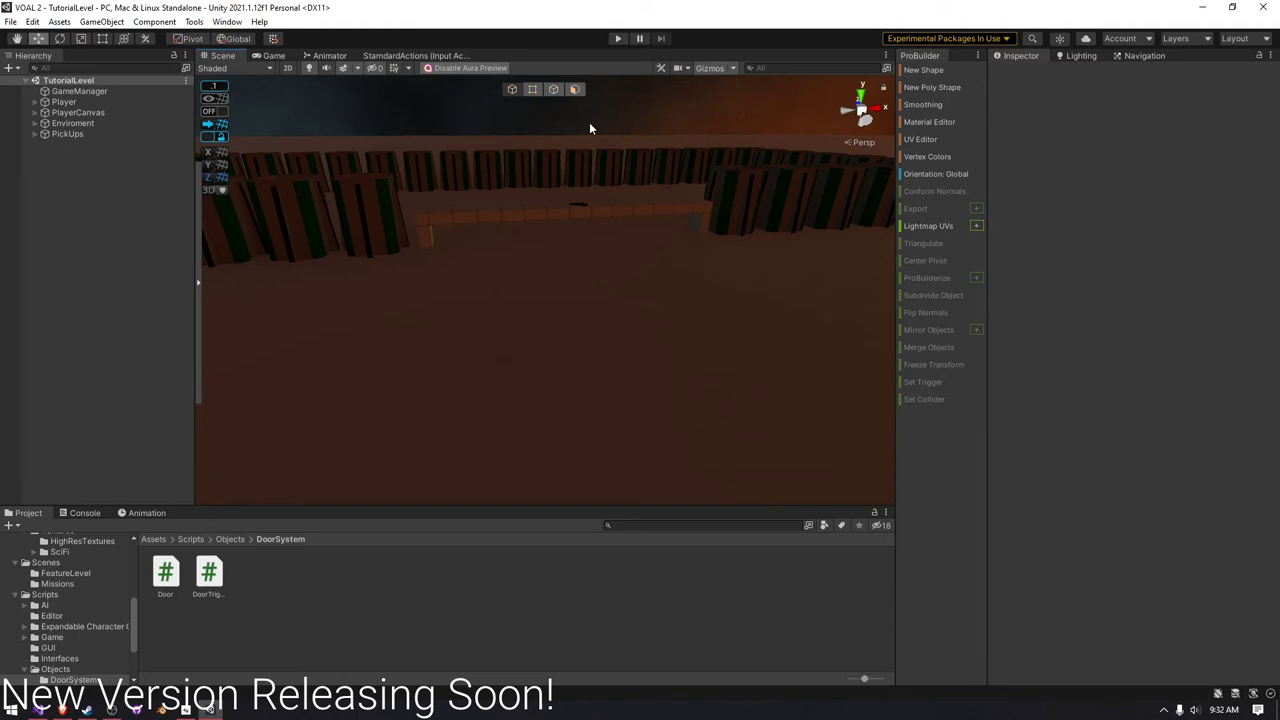
pyautogui.moveTo(589, 128); pyautogui.dragTo(731, 251, button='right')
# - Select a fence piece, reposition the view, and show the Scripts folder contents
pyautogui.click(420, 320)
pyautogui.click(52, 170)
pyautogui.moveTo(586, 357); pyautogui.dragTo(471, 149, button='right')
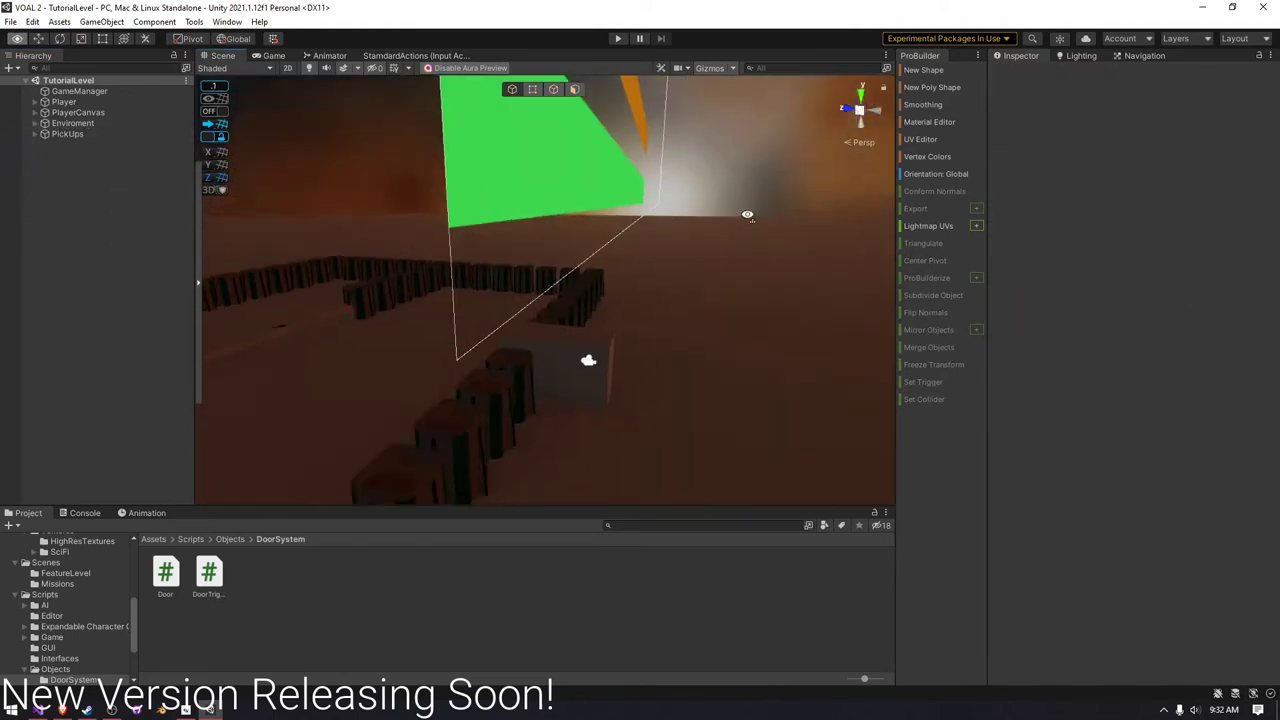
pyautogui.click(190, 539)
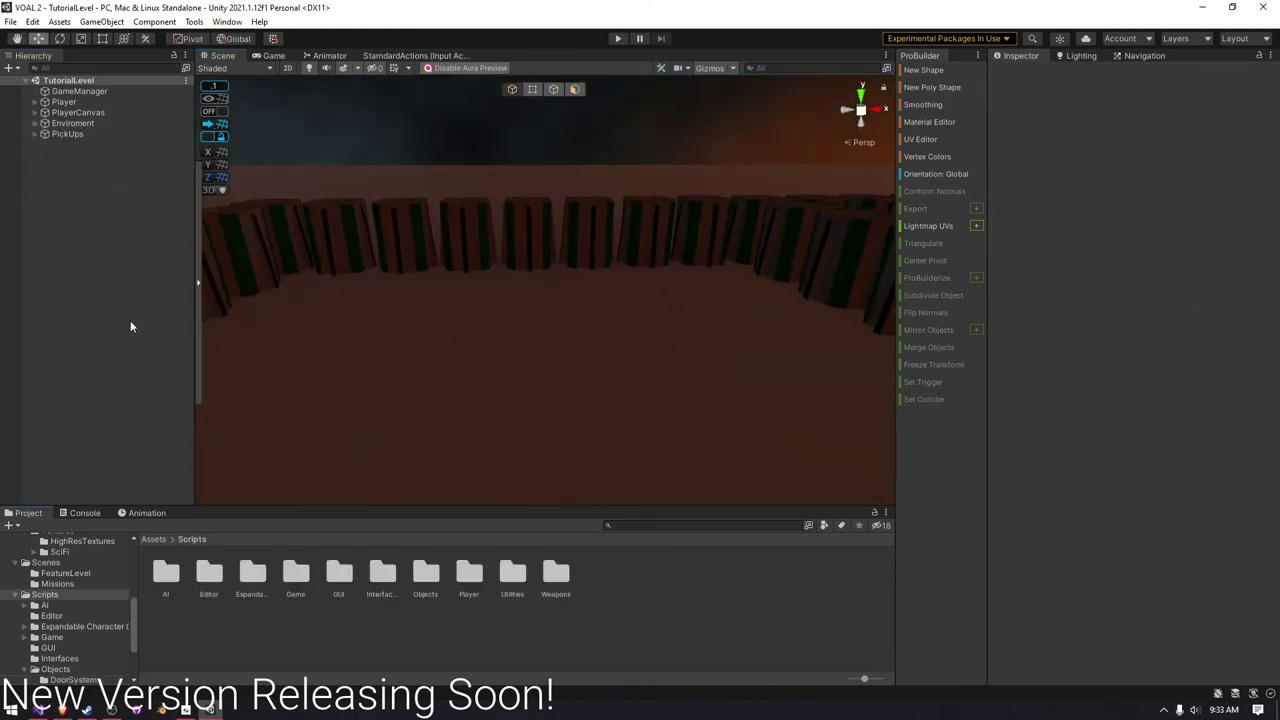
# - Create a new SceneUtilities folder inside the Game scripts folder
pyautogui.doubleClick(295, 572)
pyautogui.rightClick(290, 575)
pyautogui.click(548, 54)
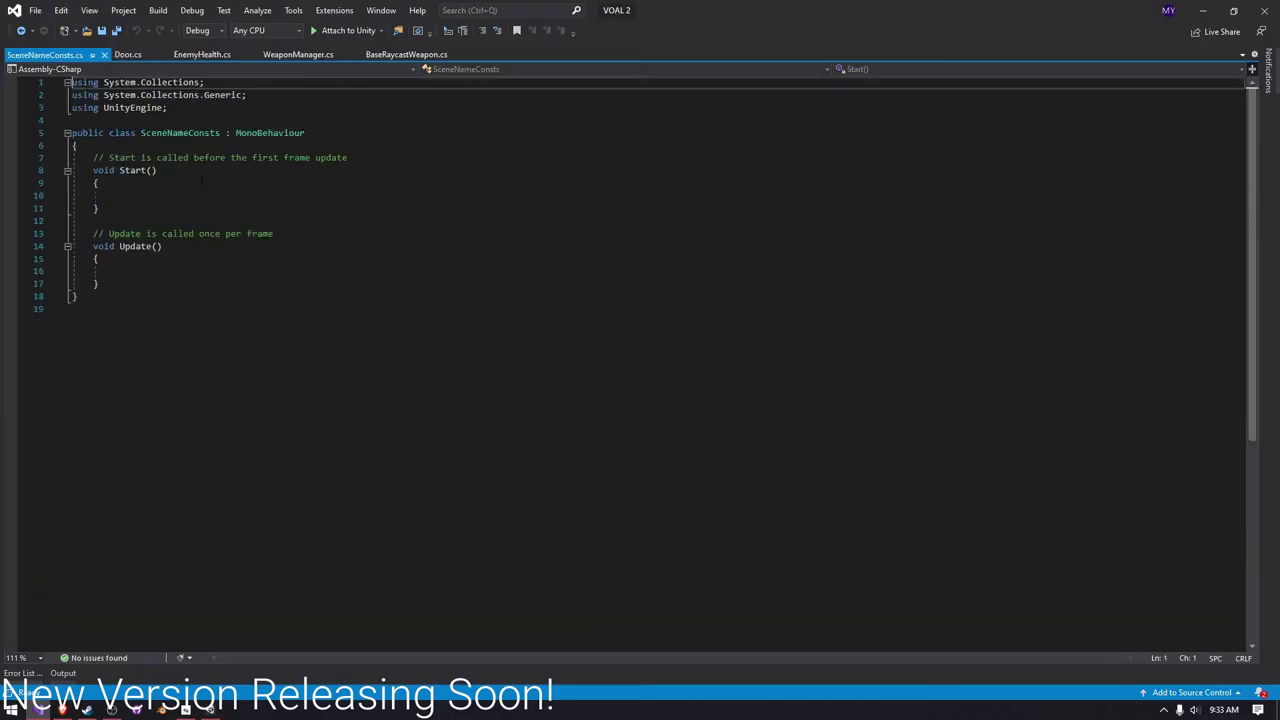
# - Make SceneNameConsts hold public static strings TUTORIAL_NAME (TutorialLevel) and LEVEL_1_NAME
pyautogui.write('public static string TUTORIAL_STRING')
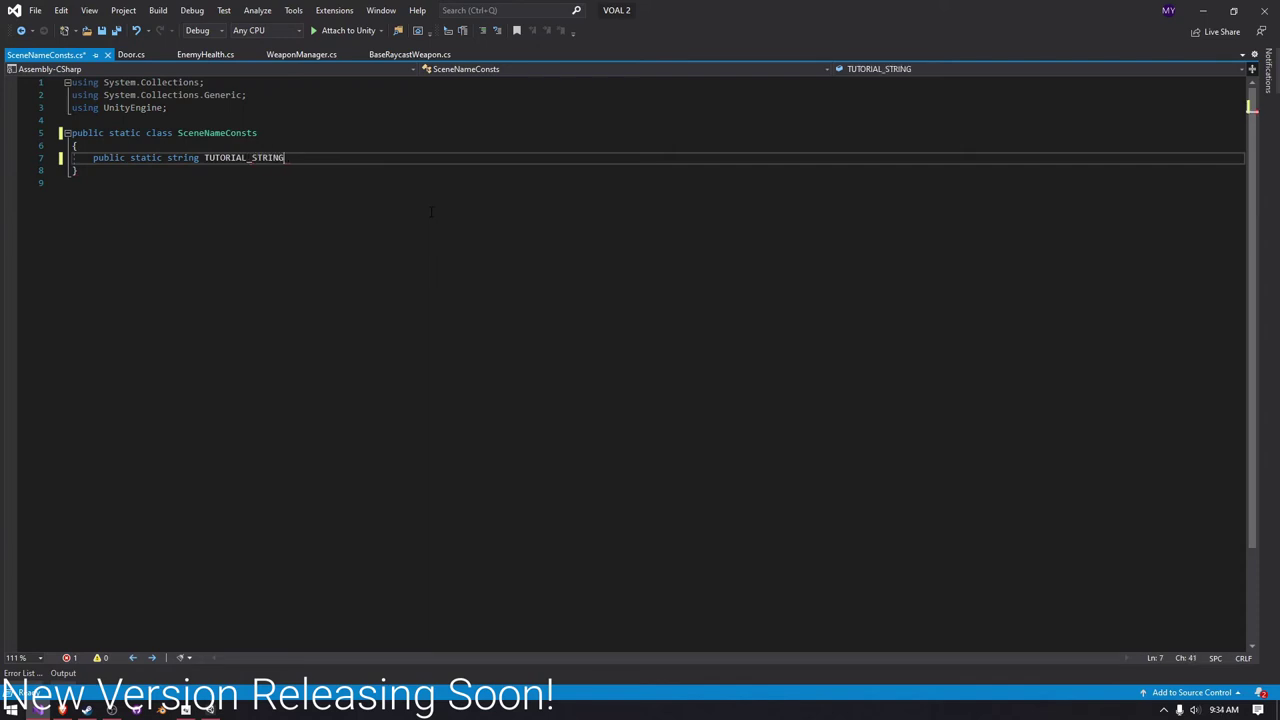
pyautogui.click(162, 157)
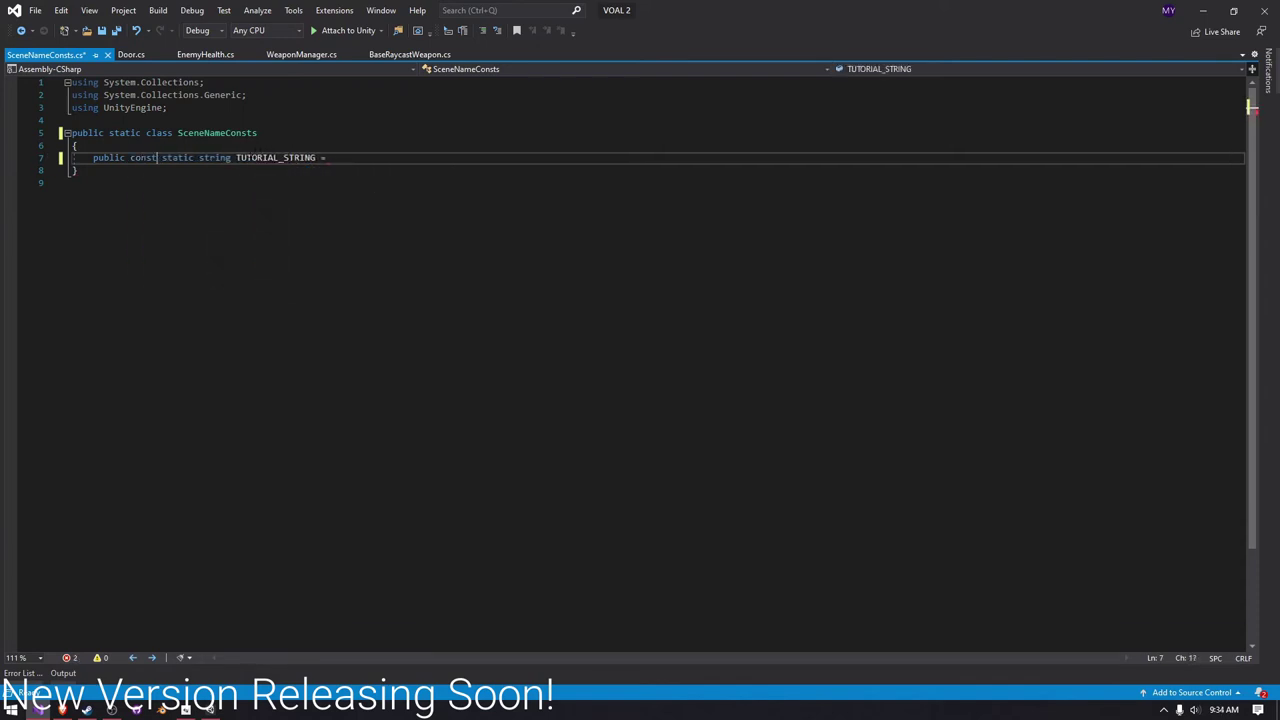
pyautogui.click(330, 157)
pyautogui.hotkey('ctrl', '.')
pyautogui.press('Return')
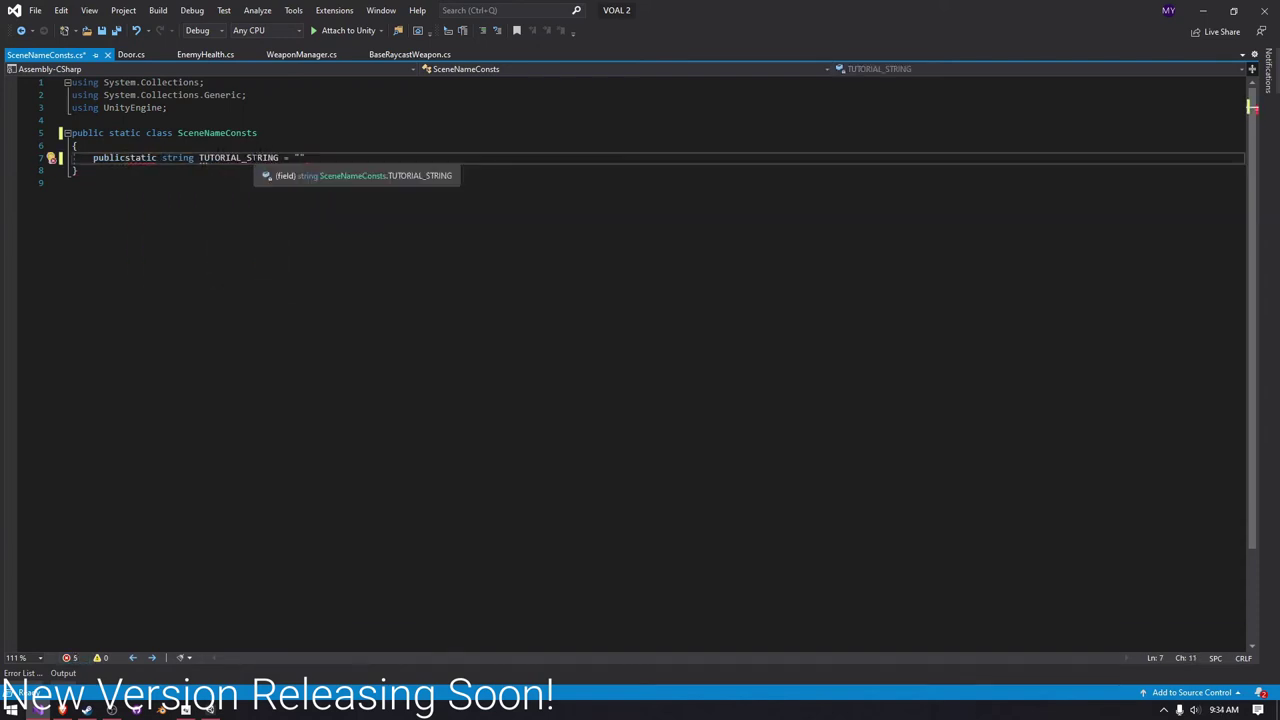
pyautogui.write('el";')
pyautogui.press('Return')
pyautogui.write('publ')
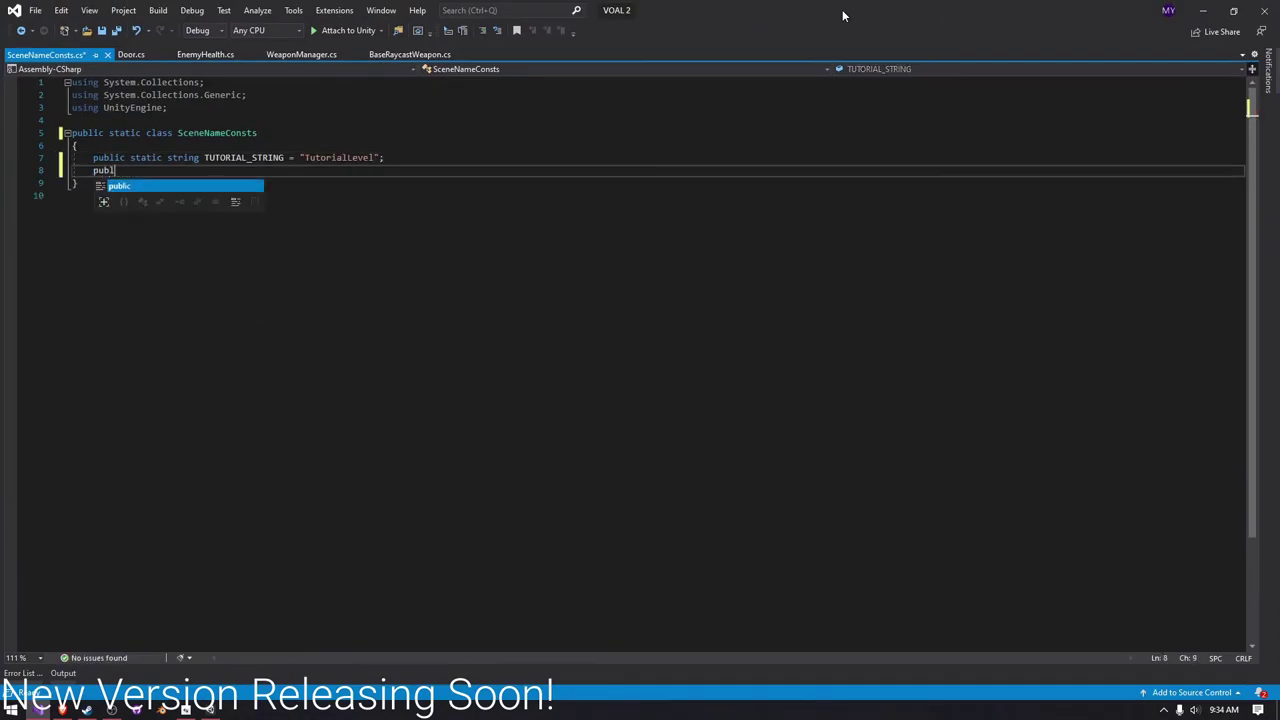
pyautogui.write('ic static string lEVEL')
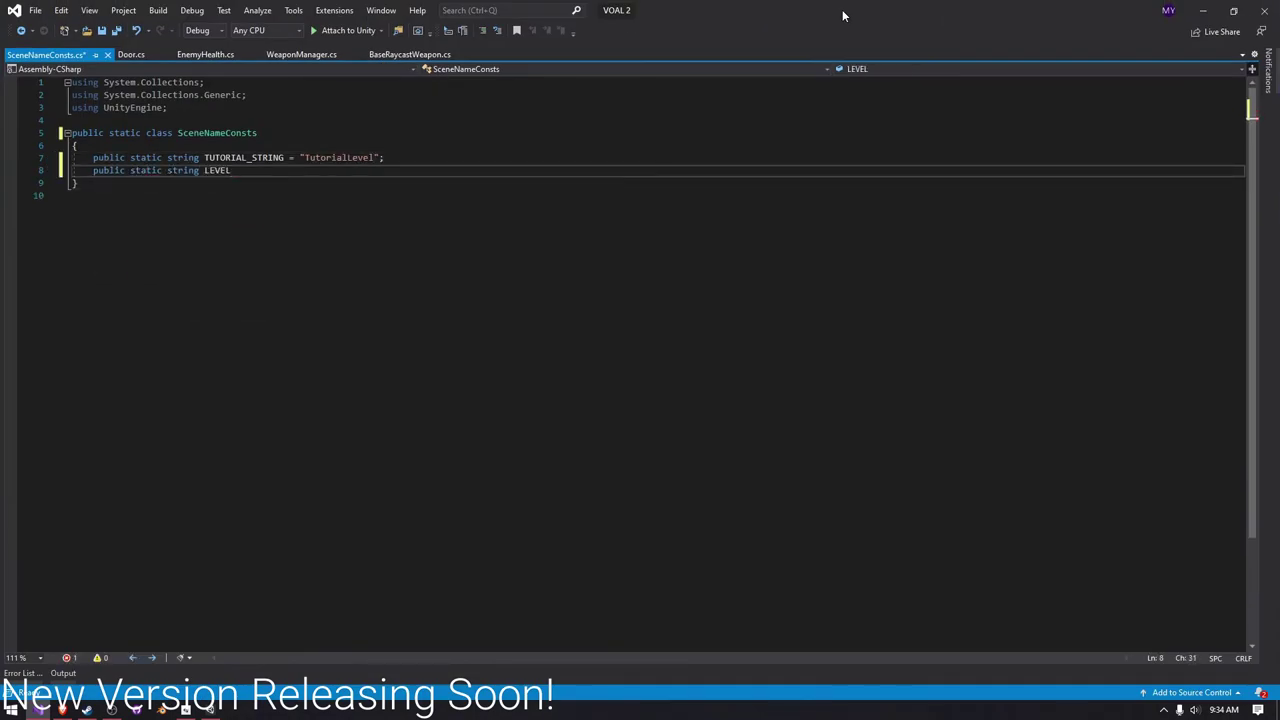
pyautogui.write('_1_STRING')
pyautogui.hotkey('ctrl', 'shift', 'Left')
pyautogui.hotkey('shift', 'alt', '.')
pyautogui.write('NAME')
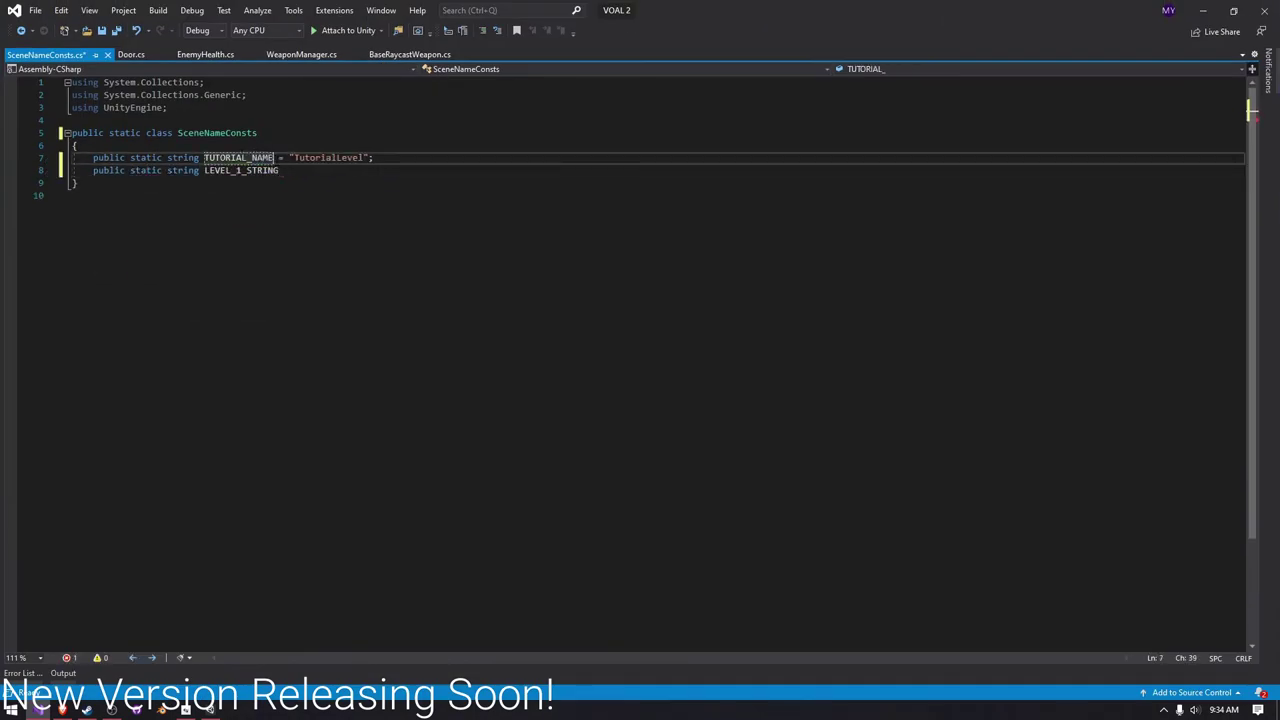
pyautogui.press('BackSpace')
pyautogui.press('BackSpace')
pyautogui.write('AME = "Level1";')
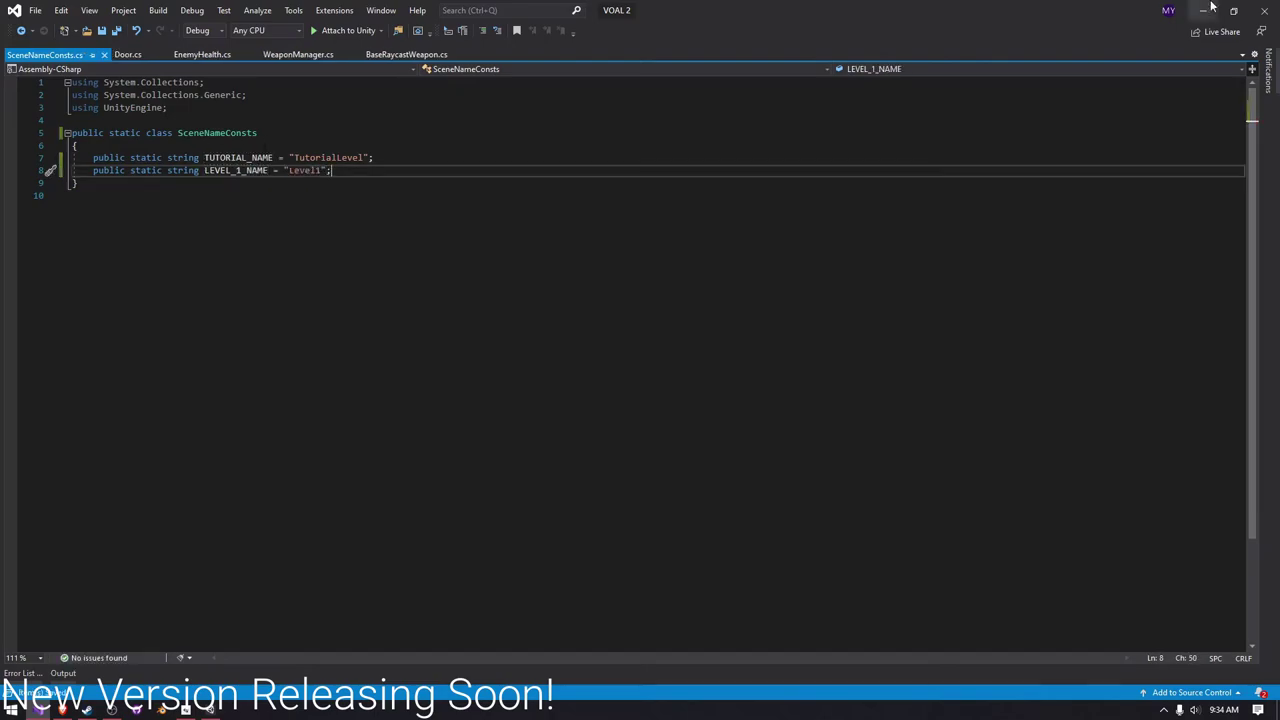
# - Create a SceneLoader C# script in the SceneUtilities folder
pyautogui.click(1206, 9)
pyautogui.rightClick(397, 626)
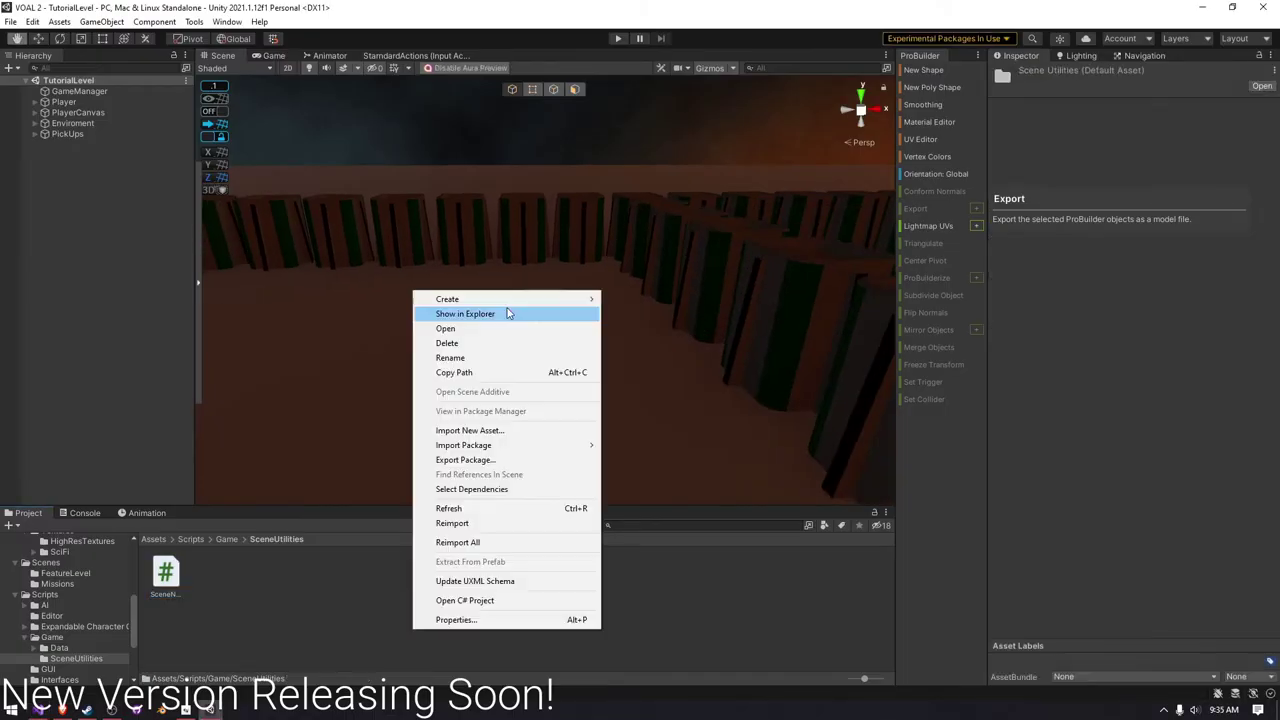
pyautogui.moveTo(430, 294)
pyautogui.click(646, 122)
pyautogui.write('Loader')
pyautogui.press('Return')
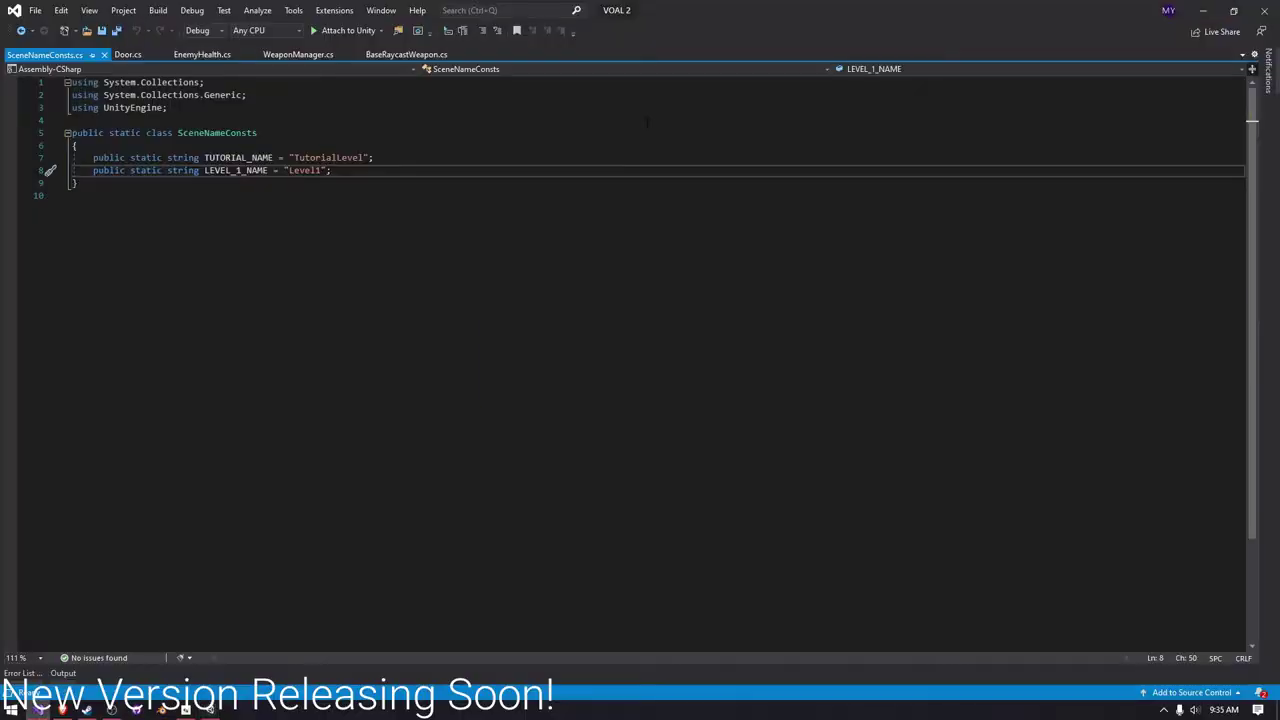
# - Write SceneLoader without MonoBehaviour, with LoadScene(passedName) calling SceneManager.LoadScene, and save
pyautogui.write('usin')
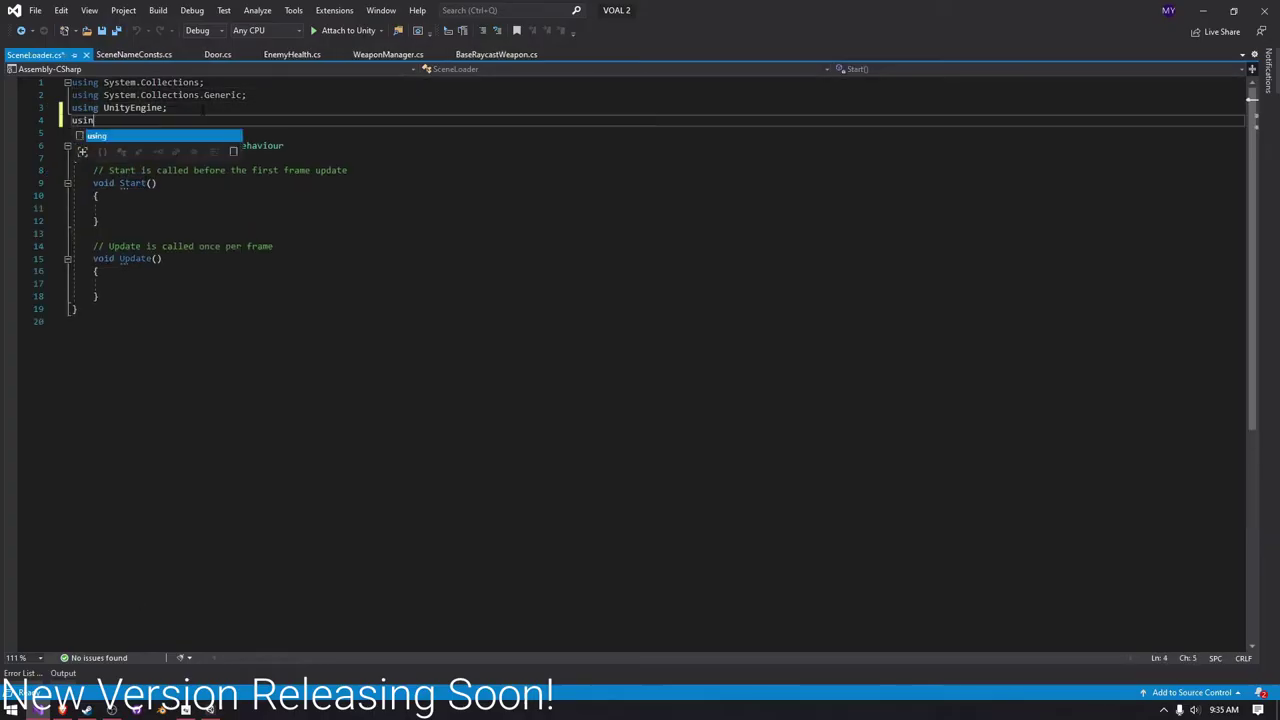
pyautogui.write('g UnityEngine.SceneManagement;')
pyautogui.moveTo(284, 145); pyautogui.dragTo(198, 145)
pyautogui.press('BackSpace')
pyautogui.moveTo(72, 170); pyautogui.dragTo(100, 296)
pyautogui.press('BackSpace')
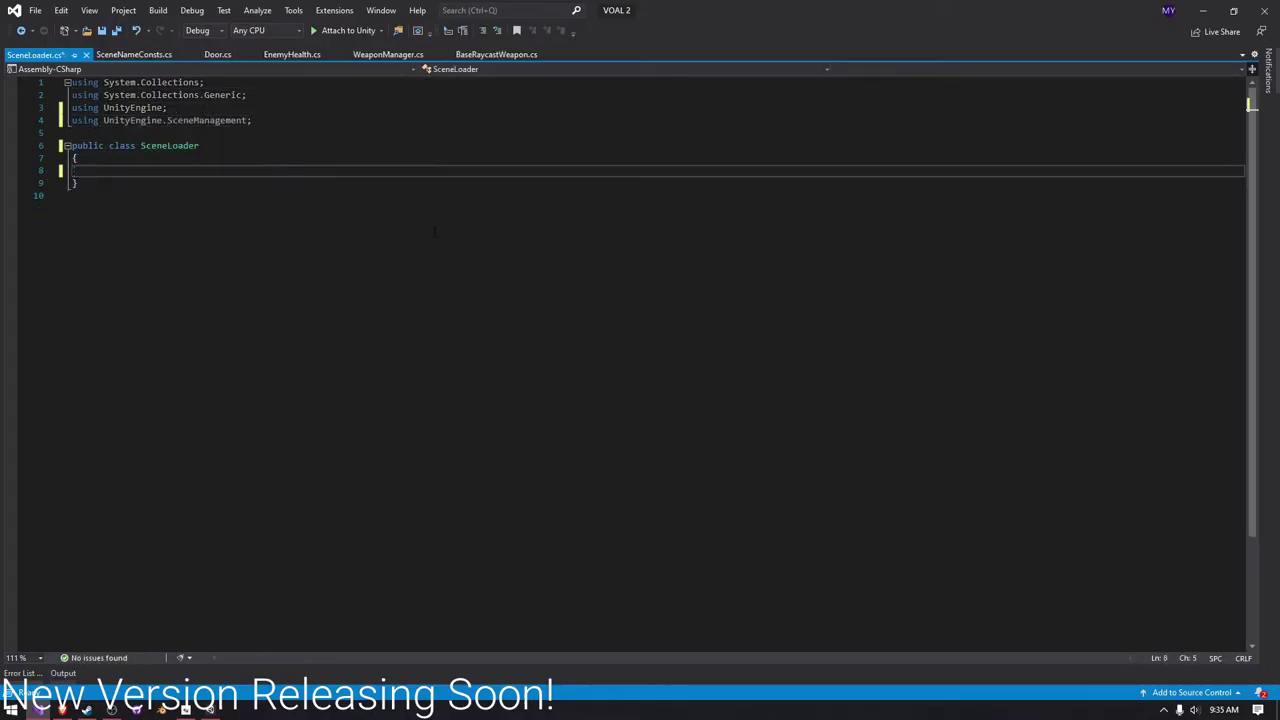
pyautogui.write('public void LoadScene(string')
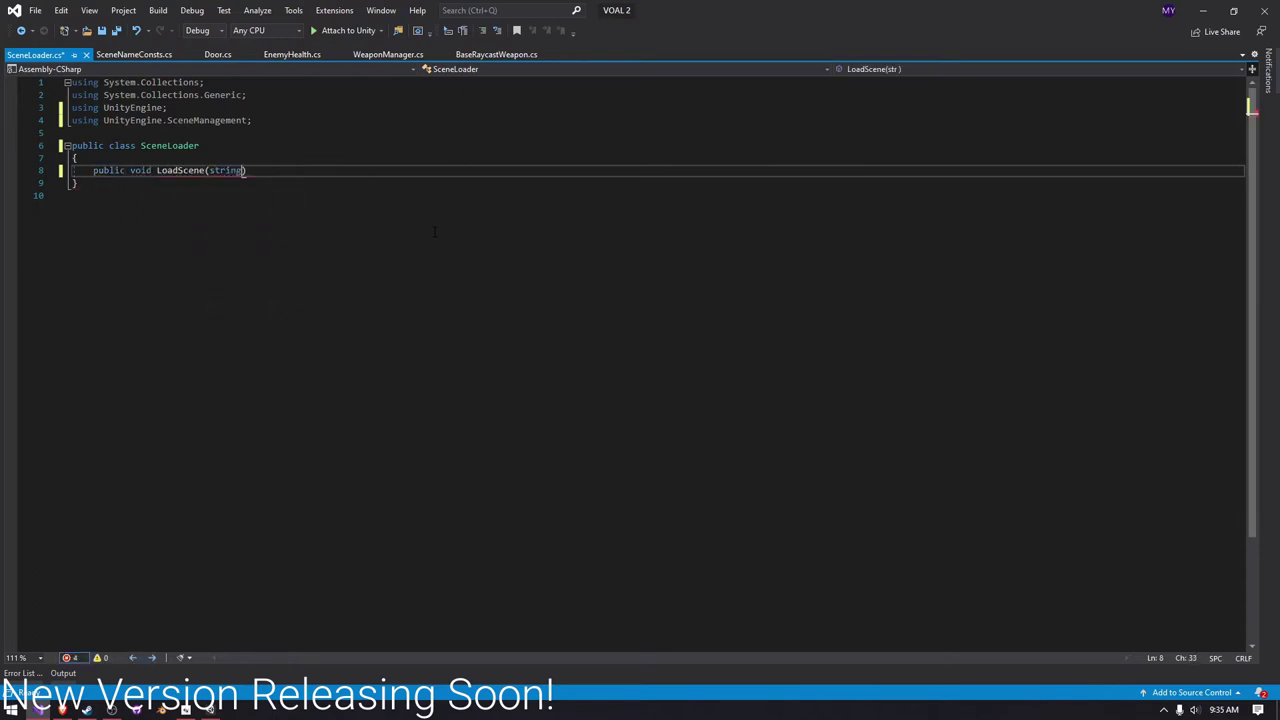
pyautogui.press('Return')
pyautogui.write('{')
pyautogui.press('Return')
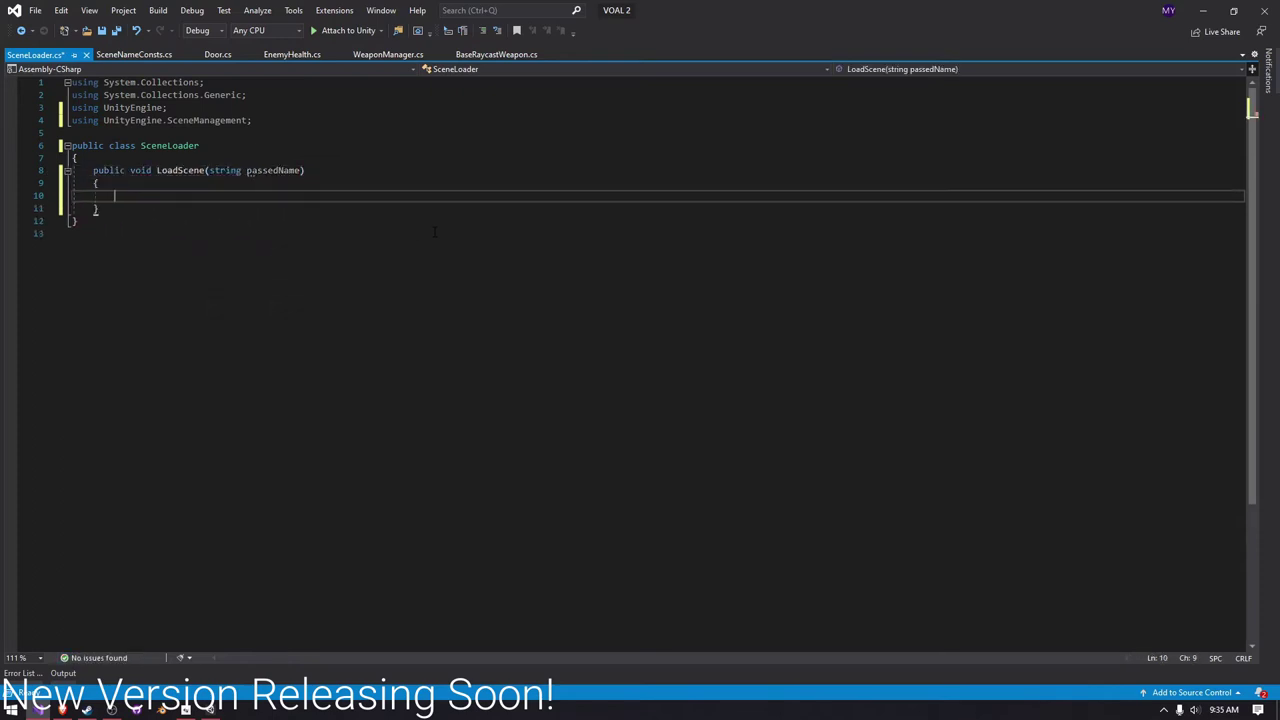
pyautogui.write('SceneManager.LoadScene(passedName);')
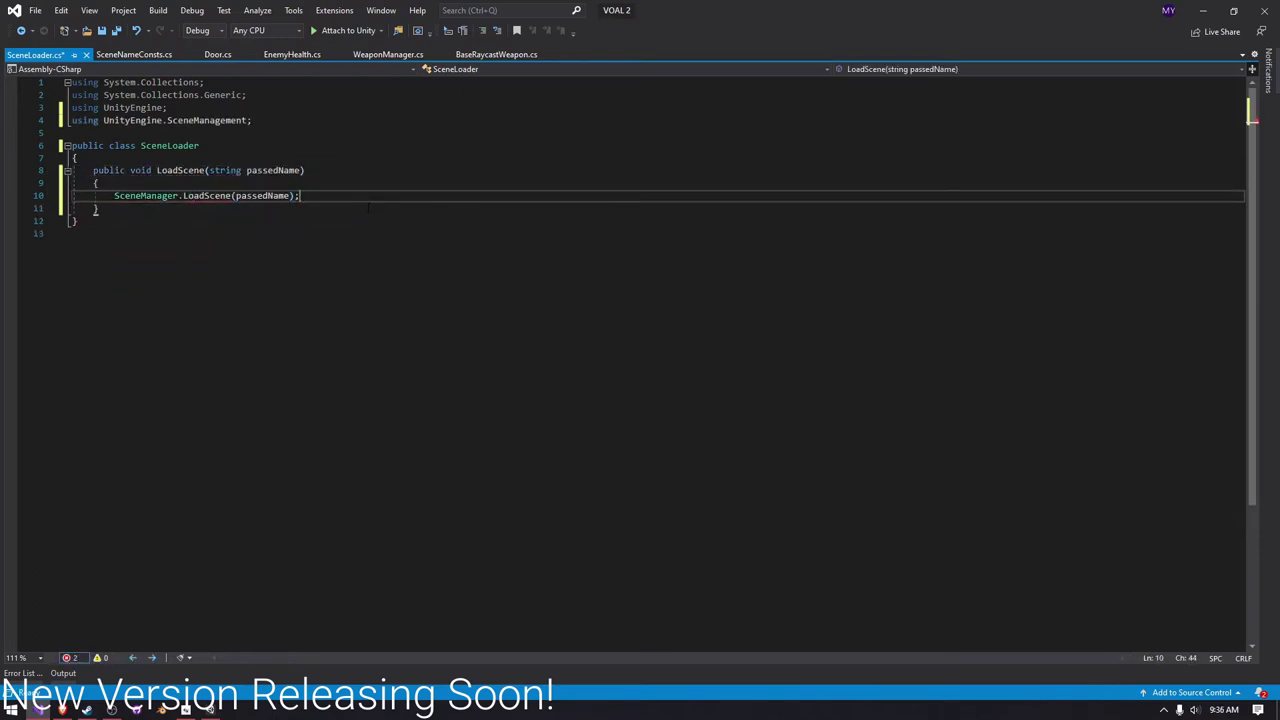
pyautogui.hotkey('ctrl', 's')
# - Make the SceneLoader class and its LoadScene method static and save
pyautogui.click(112, 710)
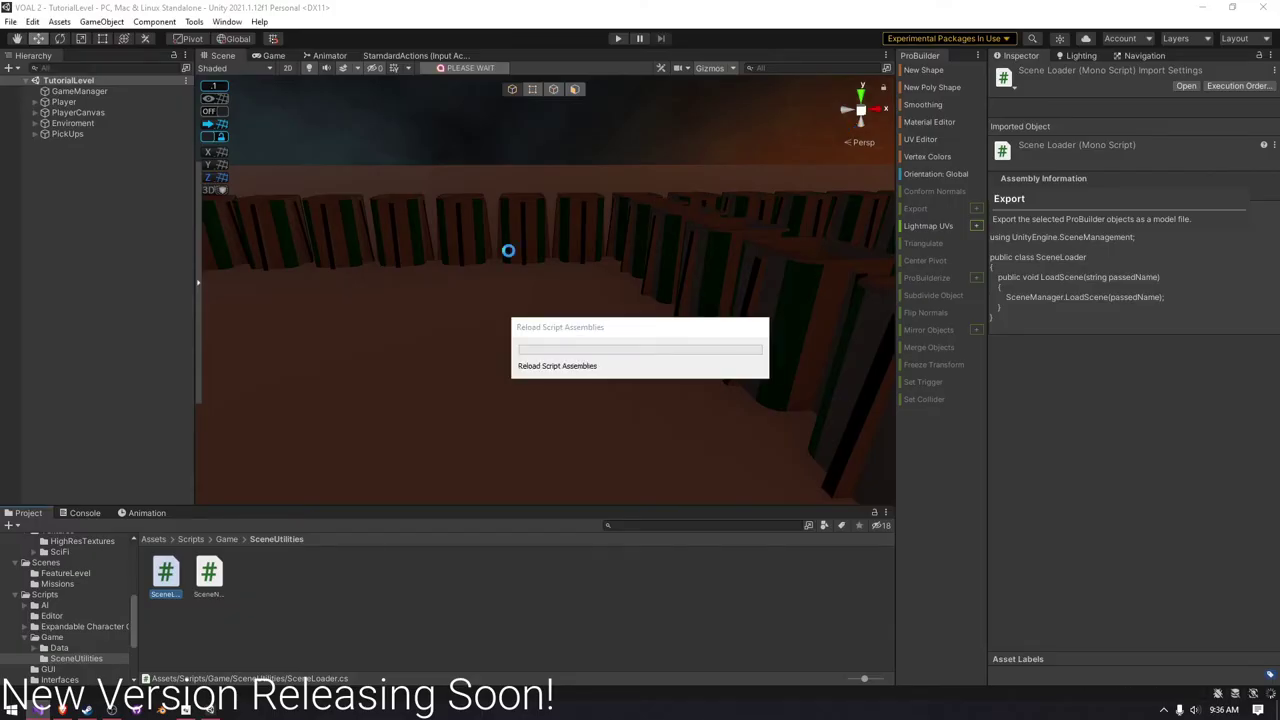
pyautogui.hotkey('alt', 'Tab')
pyautogui.write('static static')
pyautogui.hotkey('ctrl', 's')
pyautogui.hotkey('alt', 'Tab')
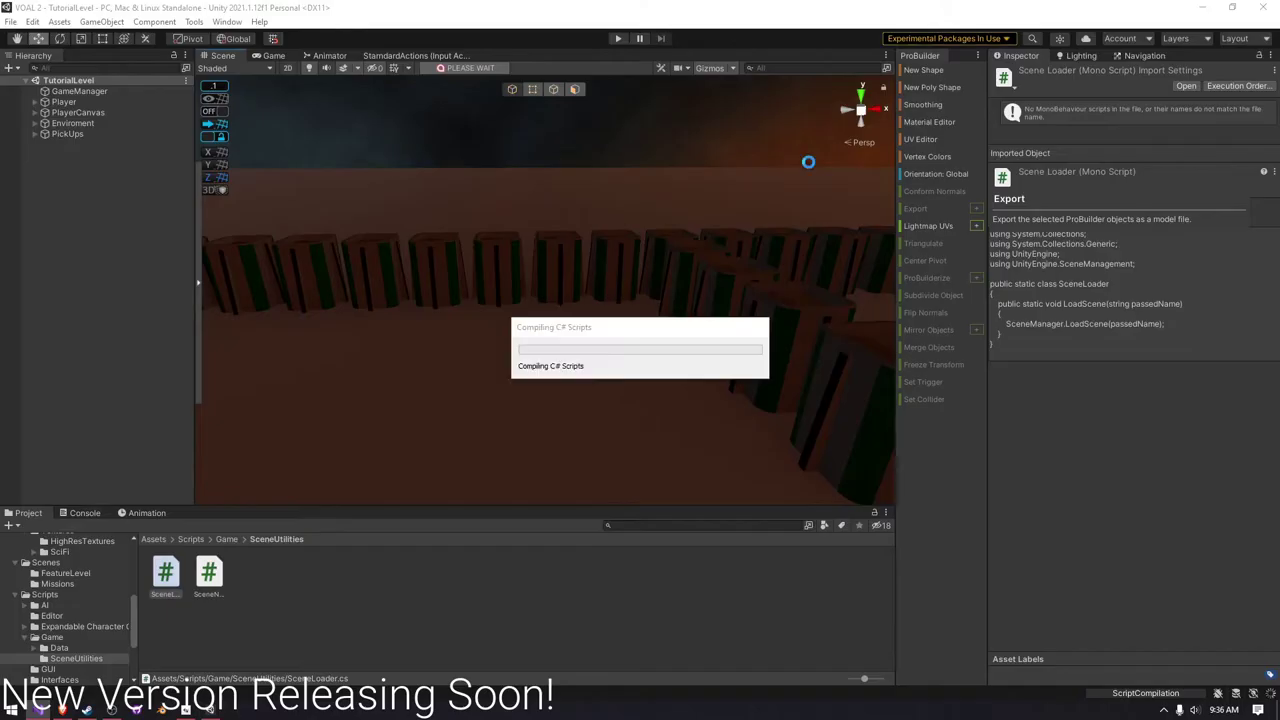
# - Create a TriggerUtilities folder inside the Game folder and open it
pyautogui.rightClick(563, 214)
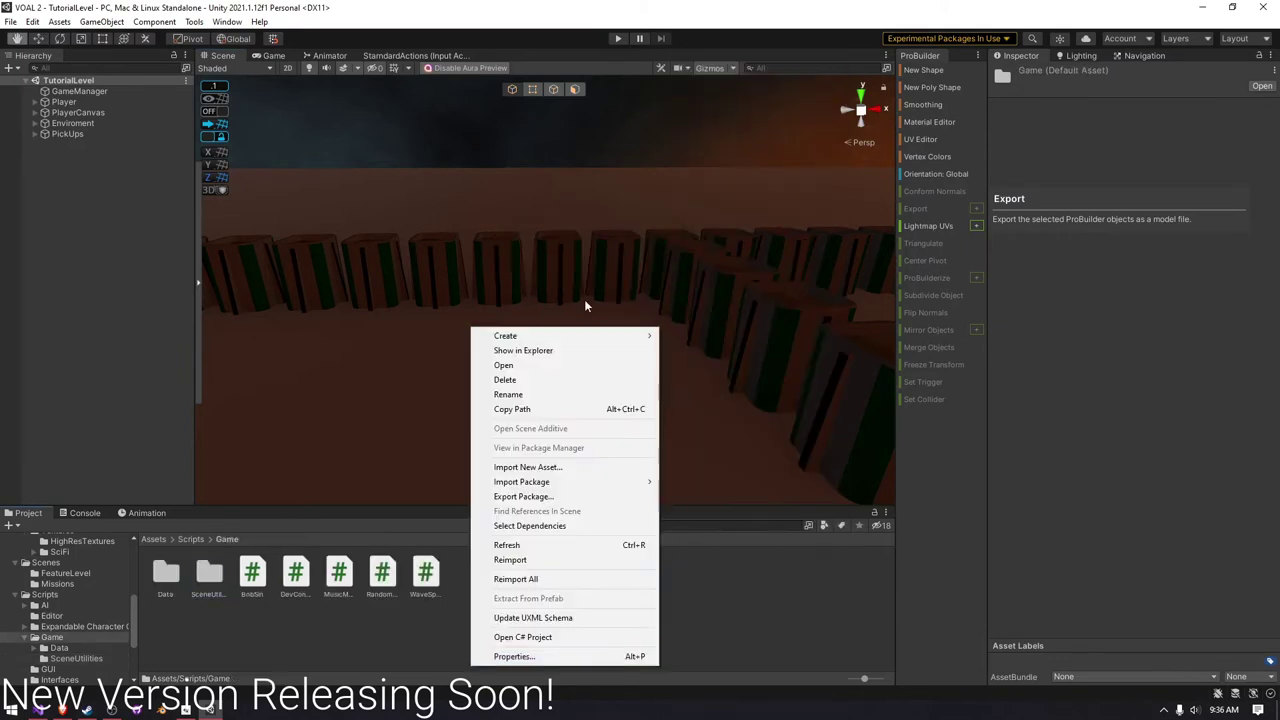
pyautogui.click(680, 334)
pyautogui.press('Return')
pyautogui.doubleClick(209, 572)
# - Create a TriggerEventSystem C# script in TriggerUtilities and open it in the code editor
pyautogui.rightClick(543, 638)
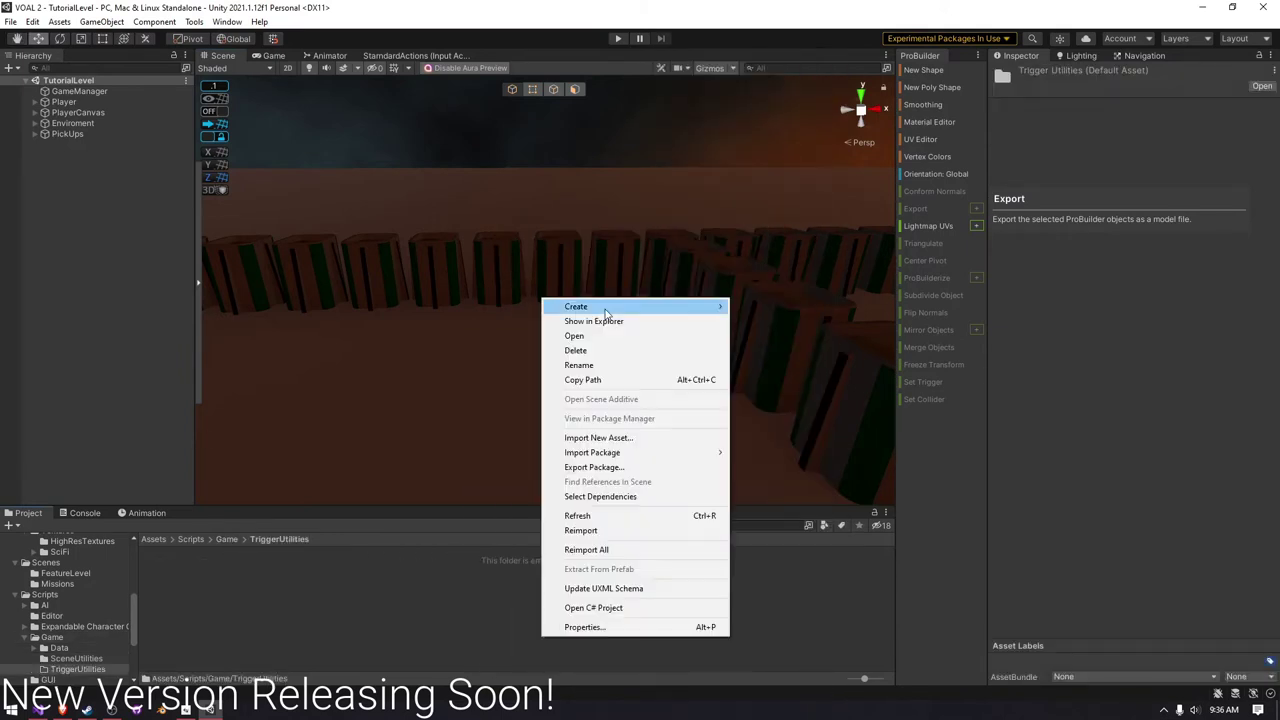
pyautogui.click(780, 325)
pyautogui.write('TRigEventSystem')
pyautogui.press('Return')
pyautogui.hotkey('alt', 'Tab')
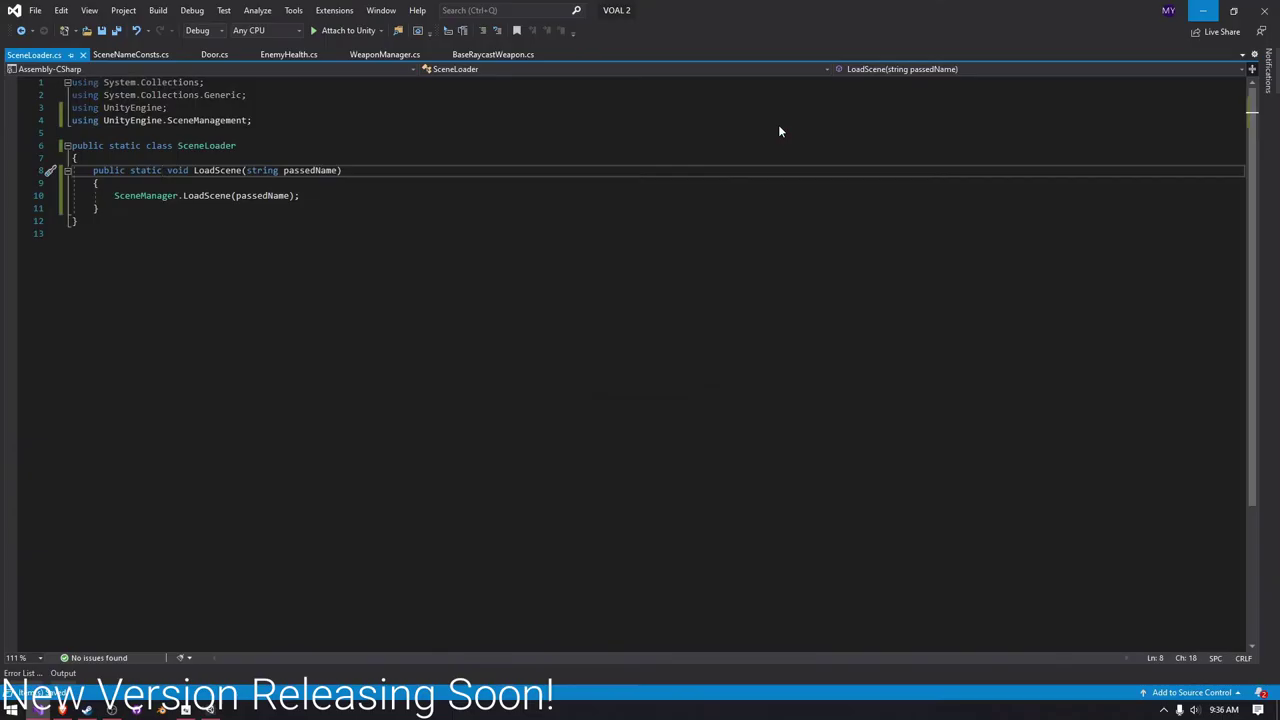
pyautogui.hotkey('alt', 'Tab')
pyautogui.hotkey('alt', 'Tab')
# - Add using UnityEngine.Events and delete the template Start and Update methods
pyautogui.press('Down')
pyautogui.press('Down')
pyautogui.press('End')
pyautogui.press('Return')
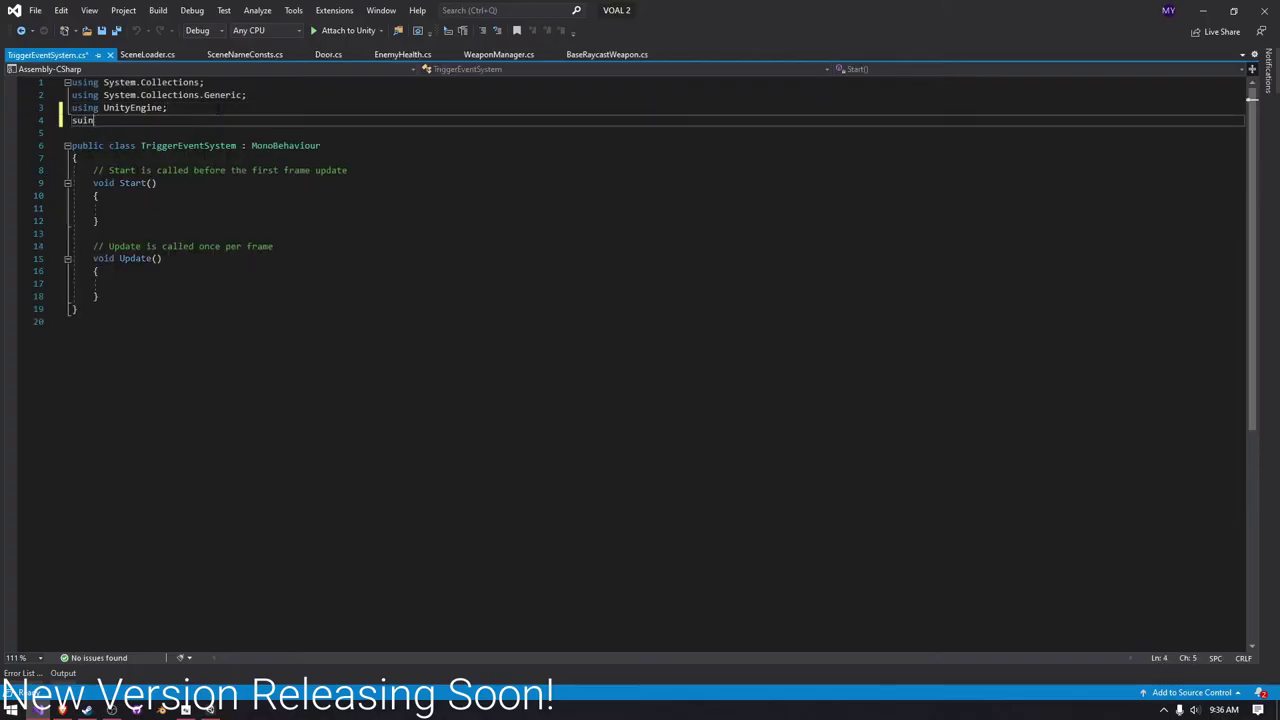
pyautogui.write('using UnityEngine.Events;')
pyautogui.moveTo(100, 297); pyautogui.dragTo(46, 177)
pyautogui.press('BackSpace')
# - Add a public UnityAction OnTriggered invoked from OnTriggerEnter, then save
pyautogui.write('publ')
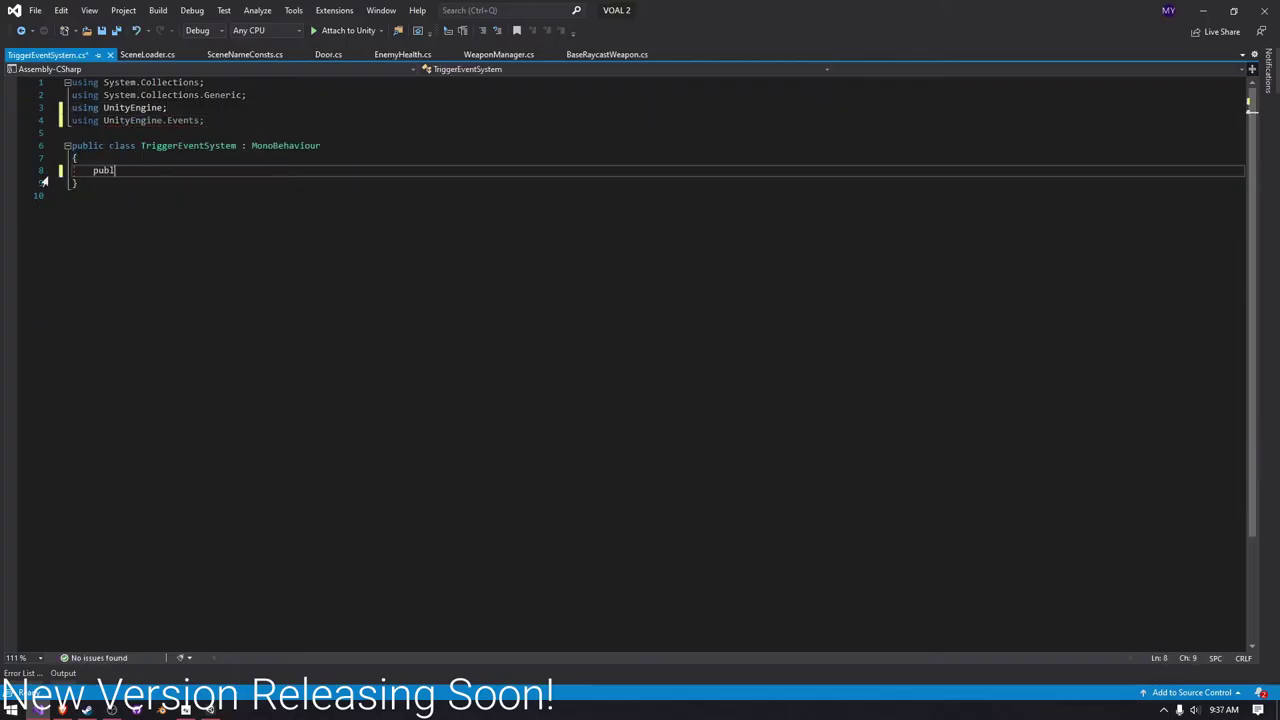
pyautogui.write('ic UnityAction OnTrig')
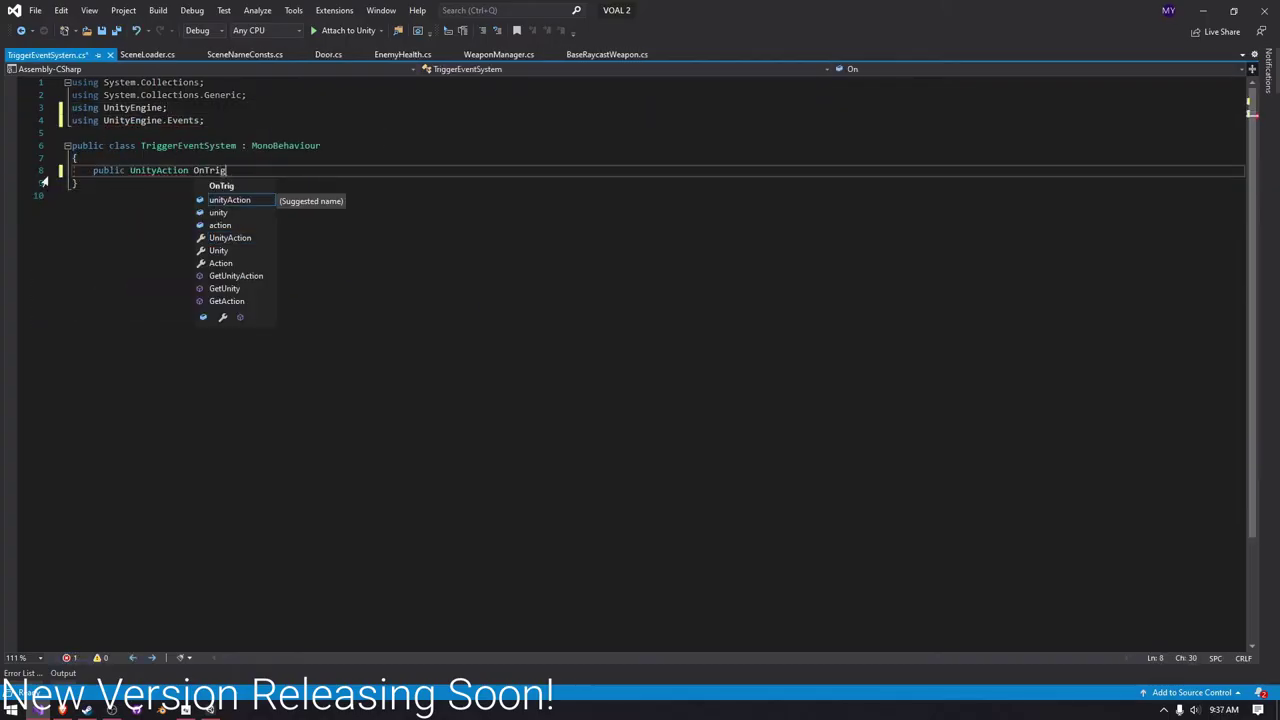
pyautogui.write('gered;')
pyautogui.press('Return')
pyautogui.press('Return')
pyautogui.write('ontr')
pyautogui.press('Down')
pyautogui.press('Down')
pyautogui.press('Return')
pyautogui.write('OnTriggered.')
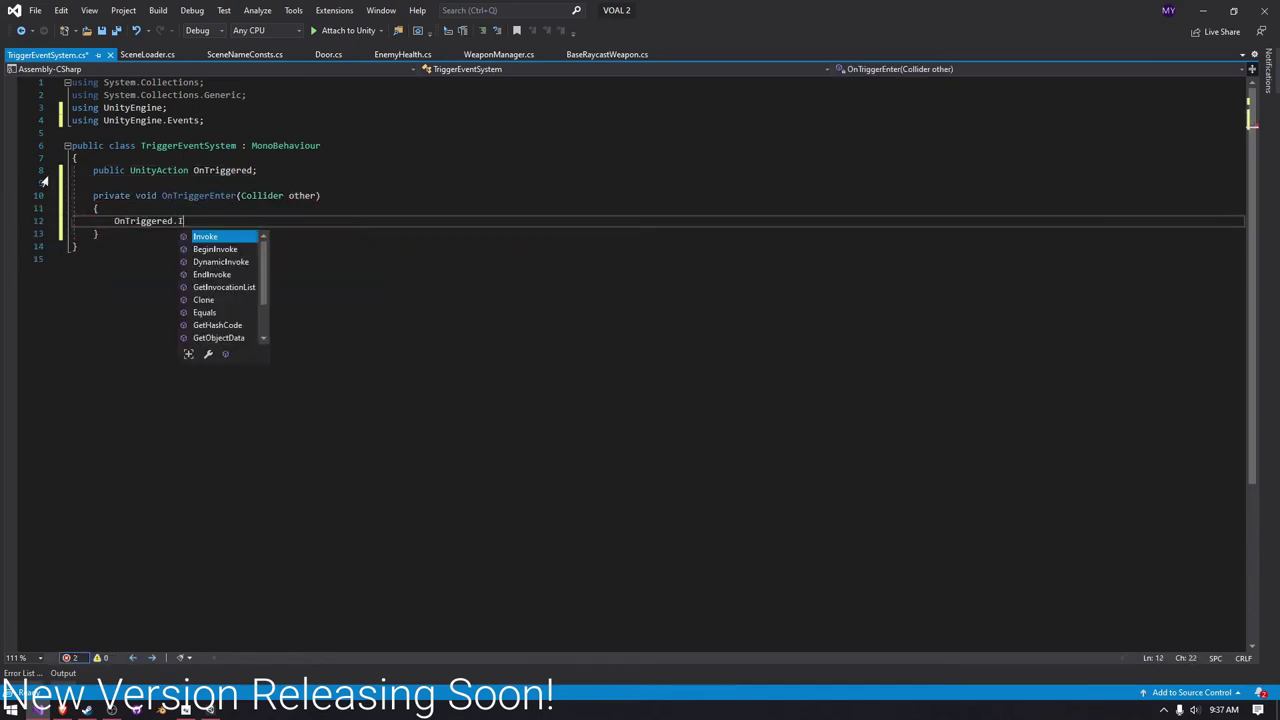
pyautogui.write('Invoke();')
pyautogui.hotkey('ctrl', 's')
pyautogui.hotkey('alt', 'Tab')
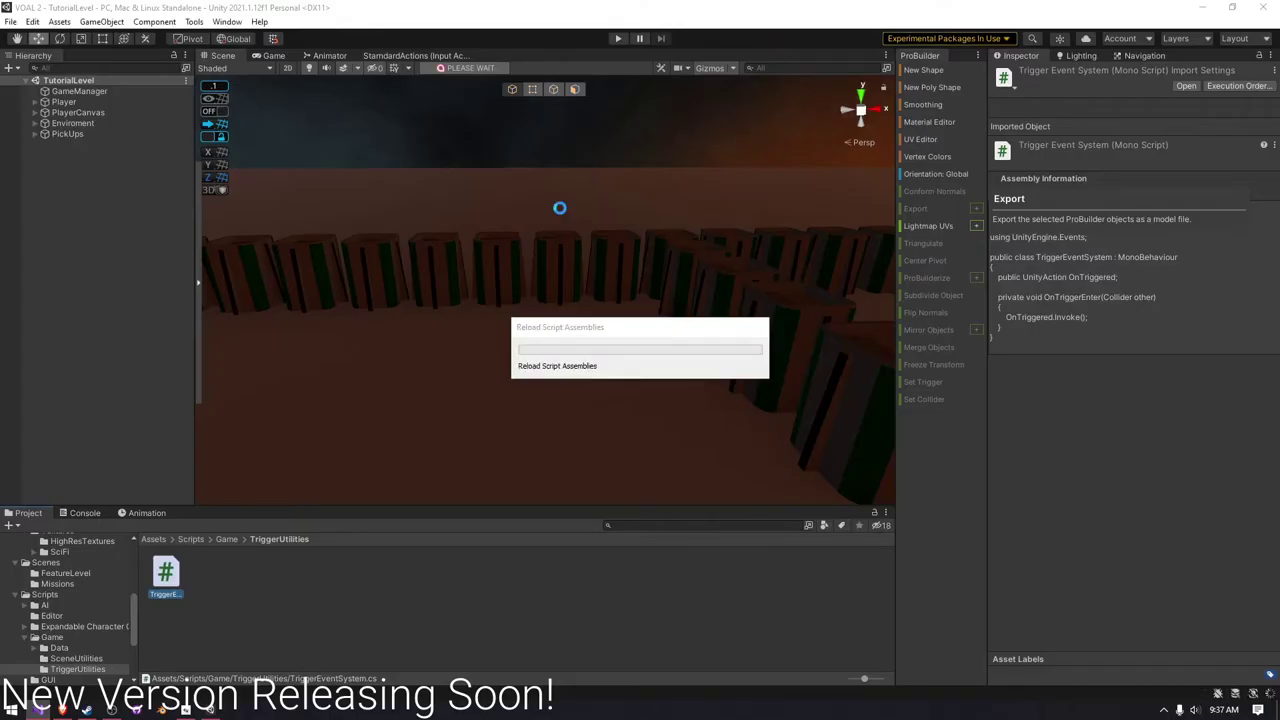
# - Add a ProBuilder cube to the scene and close the ProBuilder window panels
pyautogui.rightClick(80, 252)
pyautogui.moveTo(166, 528)
pyautogui.click(249, 527)
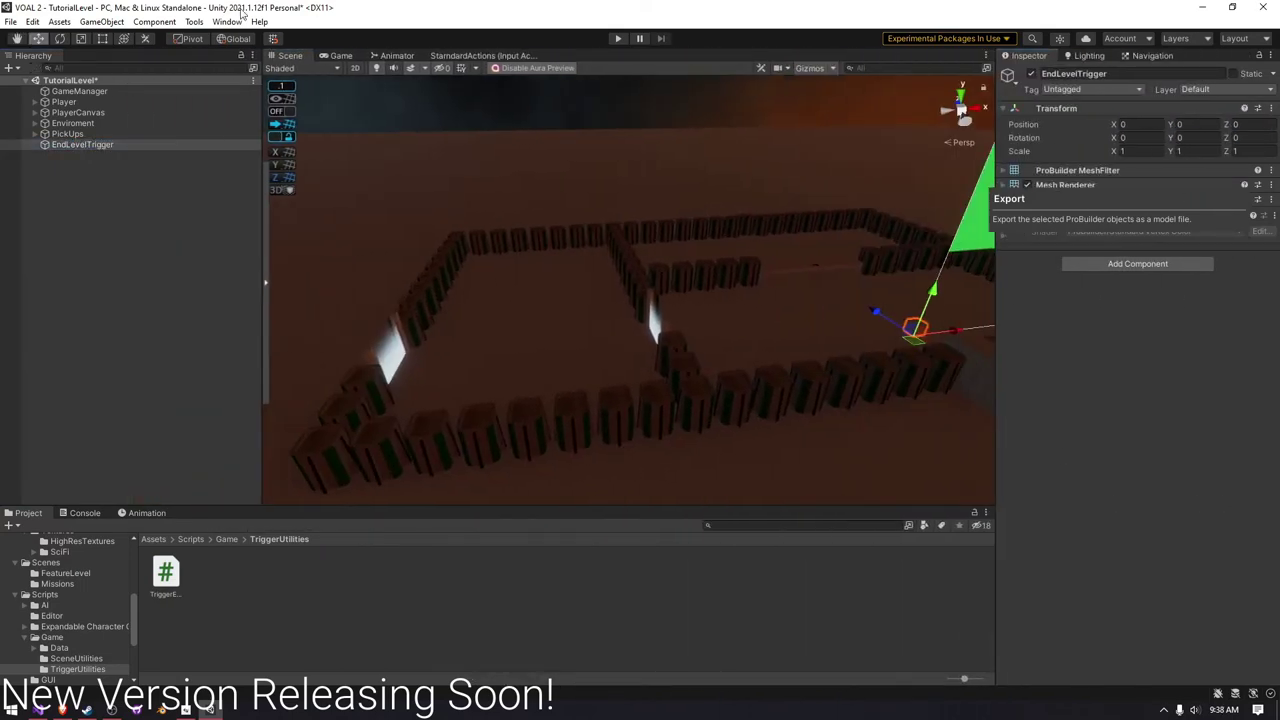
pyautogui.click(194, 21)
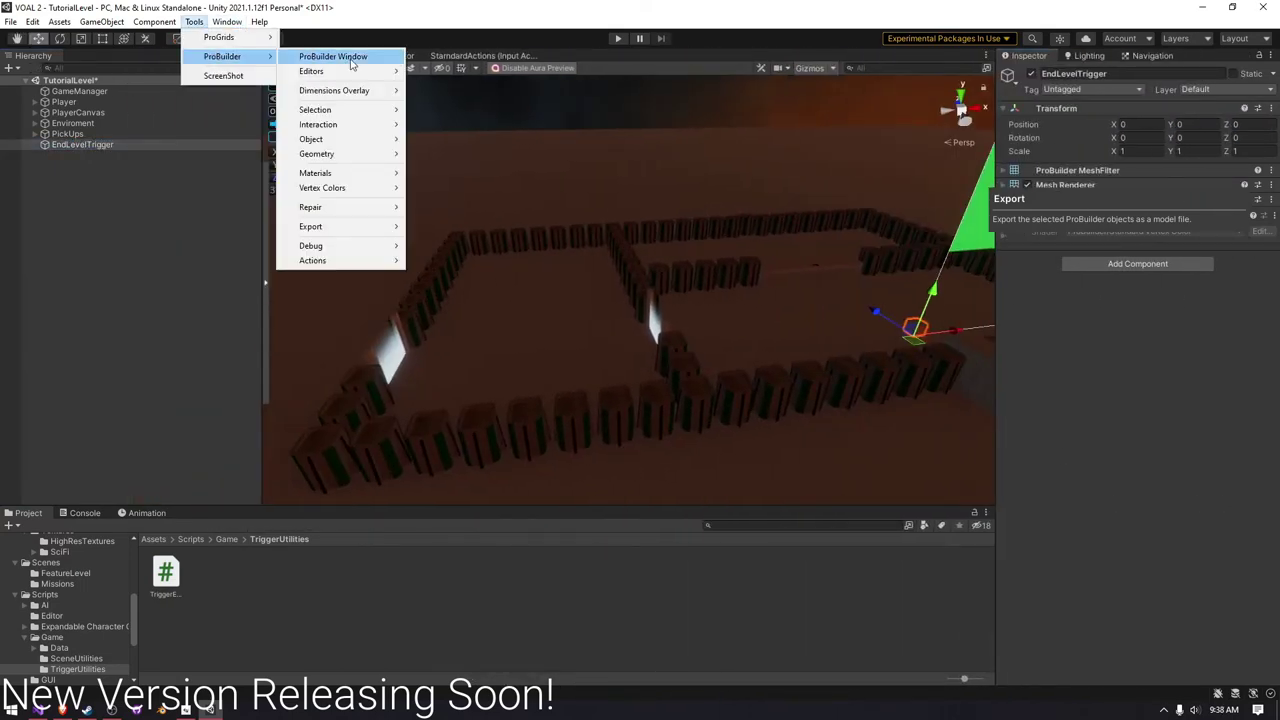
pyautogui.click(330, 54)
pyautogui.click(986, 55)
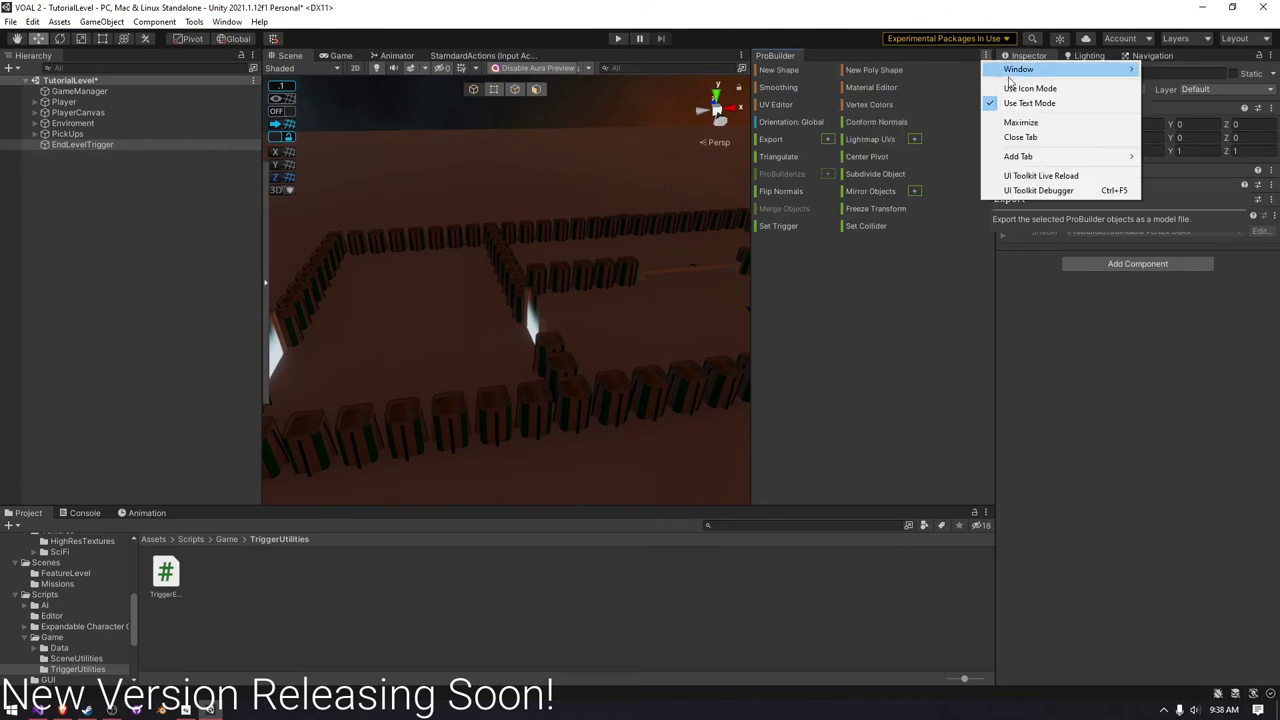
pyautogui.click(1030, 137)
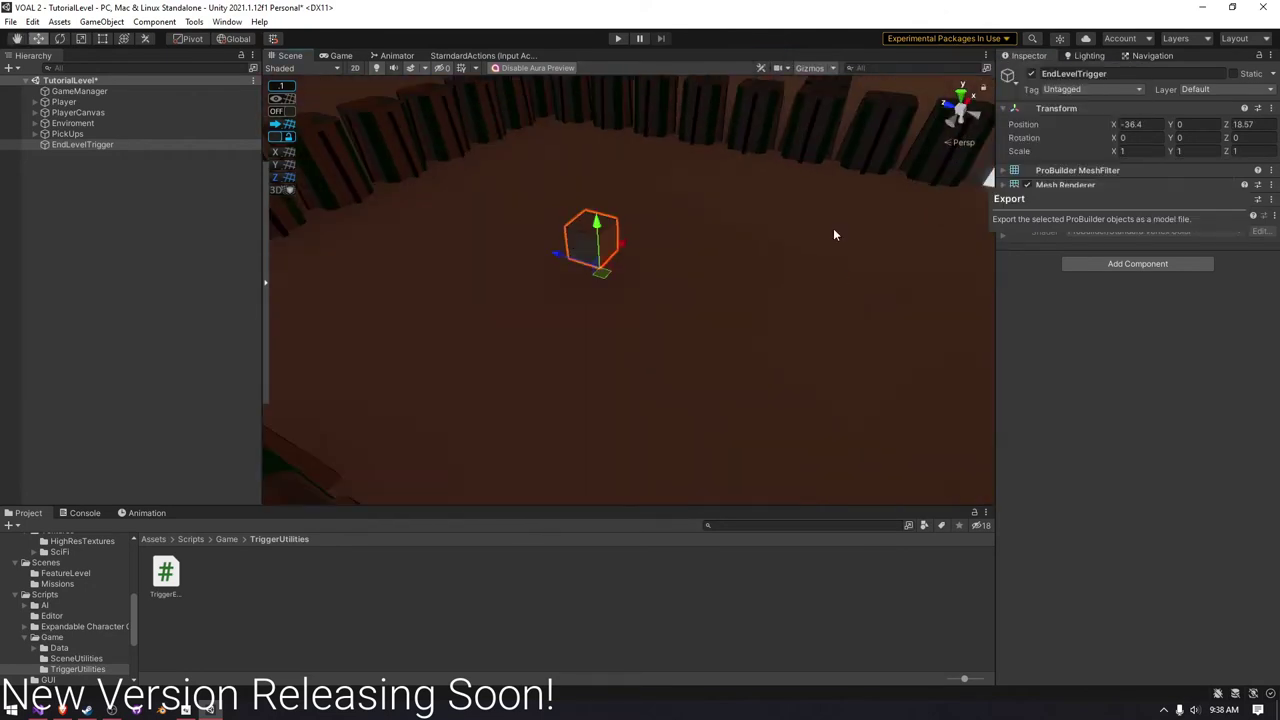
# - Adjust the cube's components in the Inspector and look for the ProBuilder tool options
pyautogui.click(1137, 263)
pyautogui.click(1117, 323)
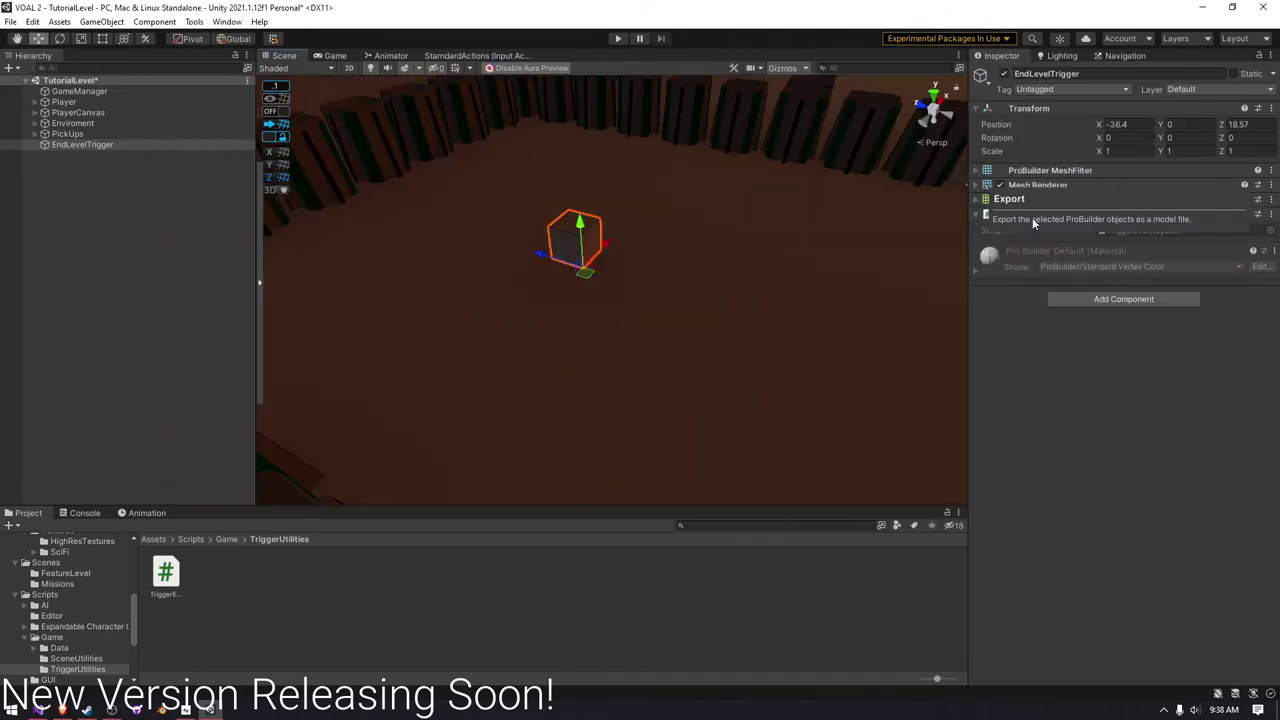
pyautogui.click(1265, 55)
pyautogui.click(1157, 191)
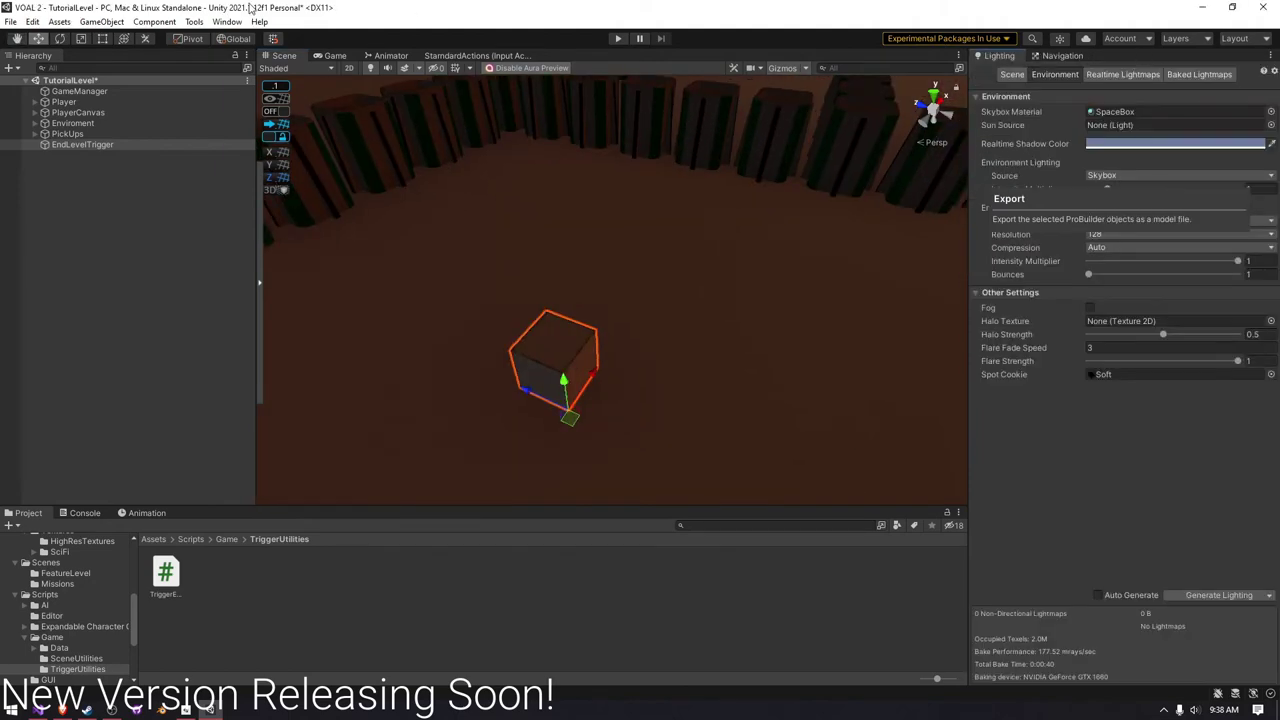
pyautogui.click(193, 21)
pyautogui.moveTo(222, 57)
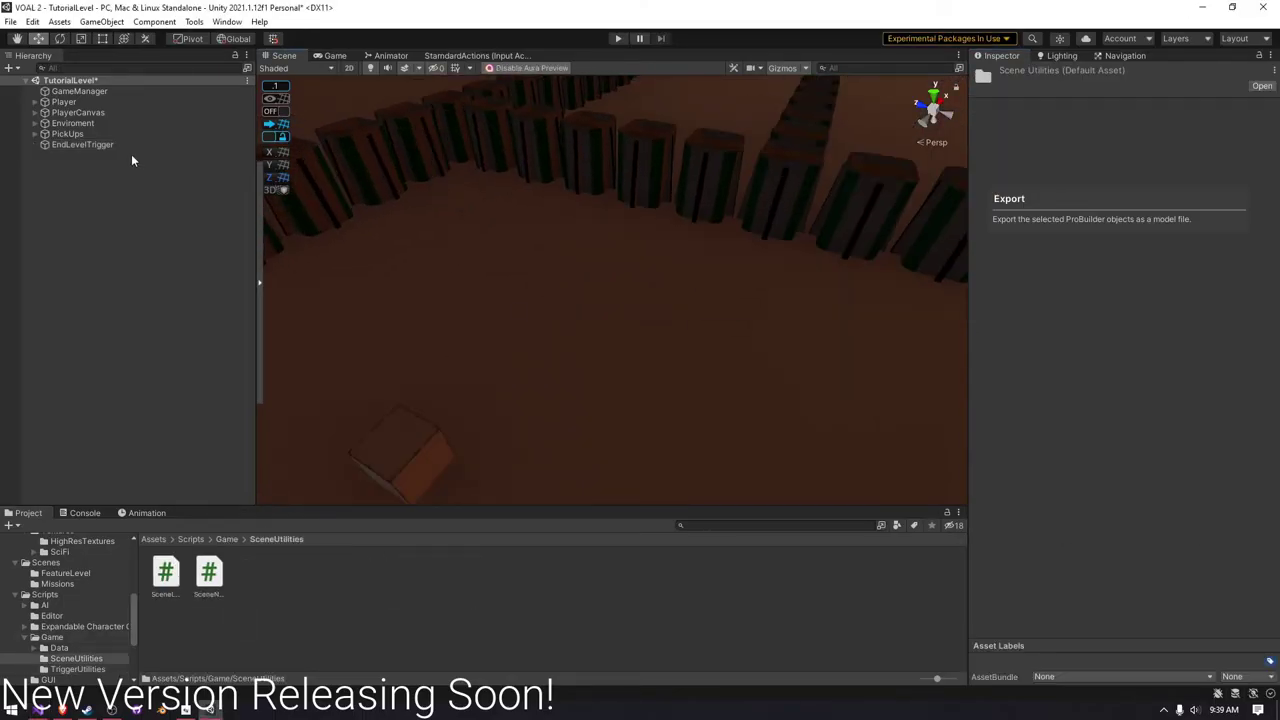
# - Make SceneLoader derive from MonoBehaviour again
pyautogui.click(168, 580)
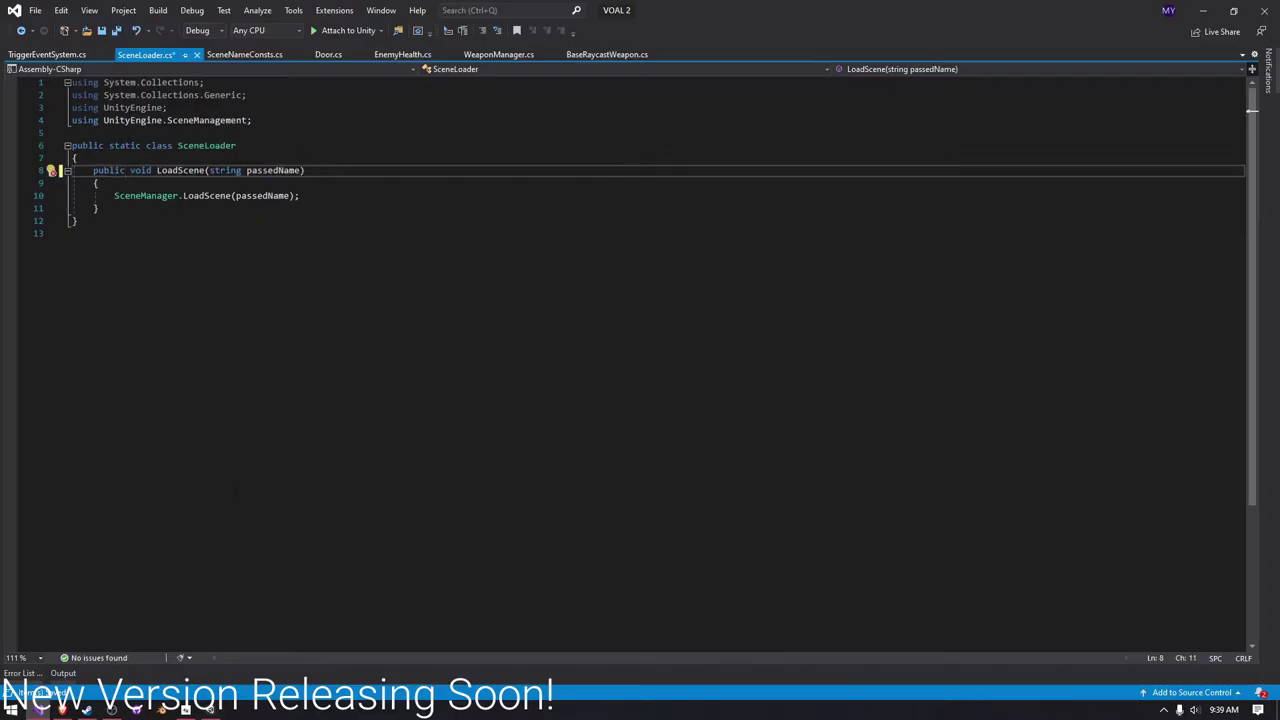
pyautogui.click(1262, 9)
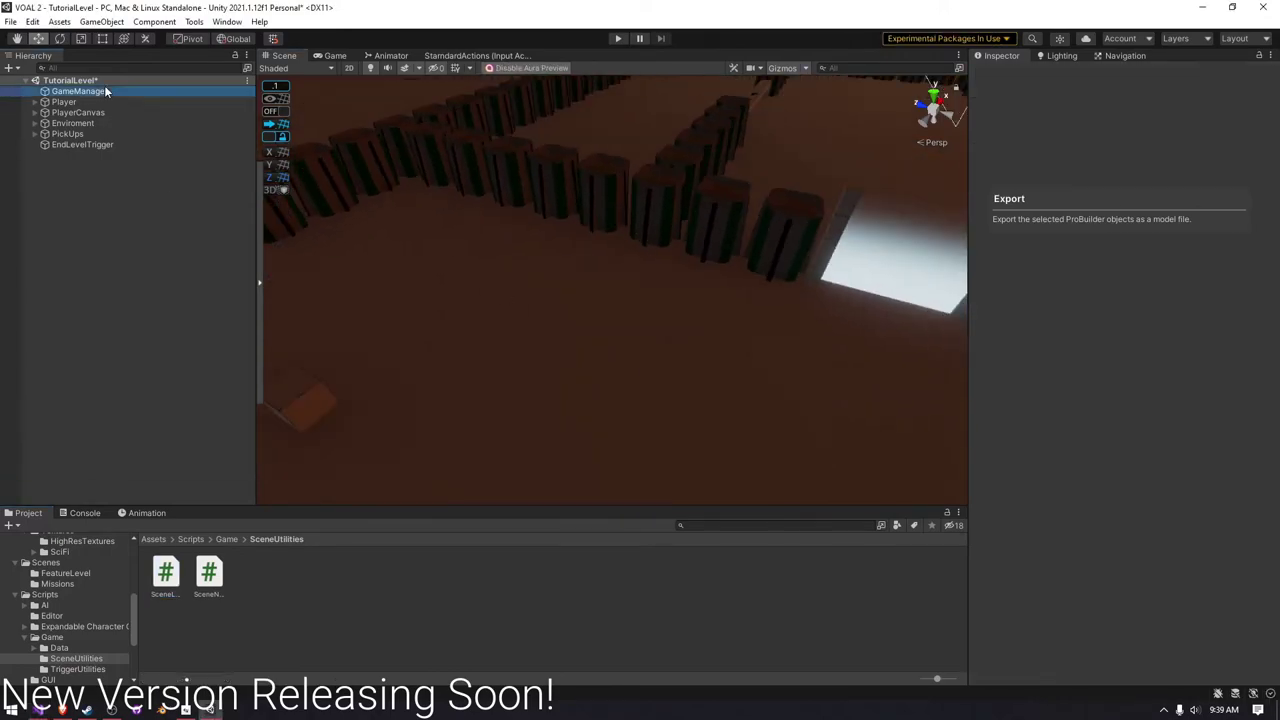
pyautogui.write(': MonoBehaviour')
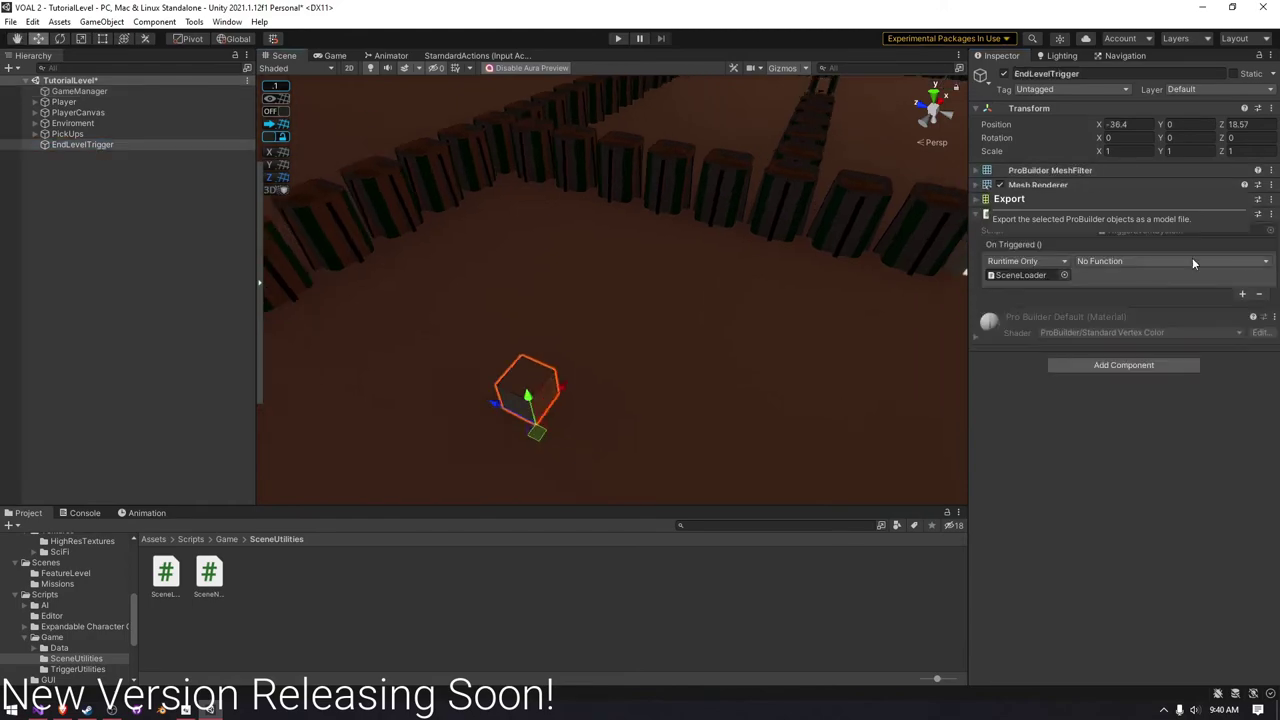
# - Set the On Triggered event to call SceneLoader.LoadScene on GameManager with Level1
pyautogui.click(1130, 276)
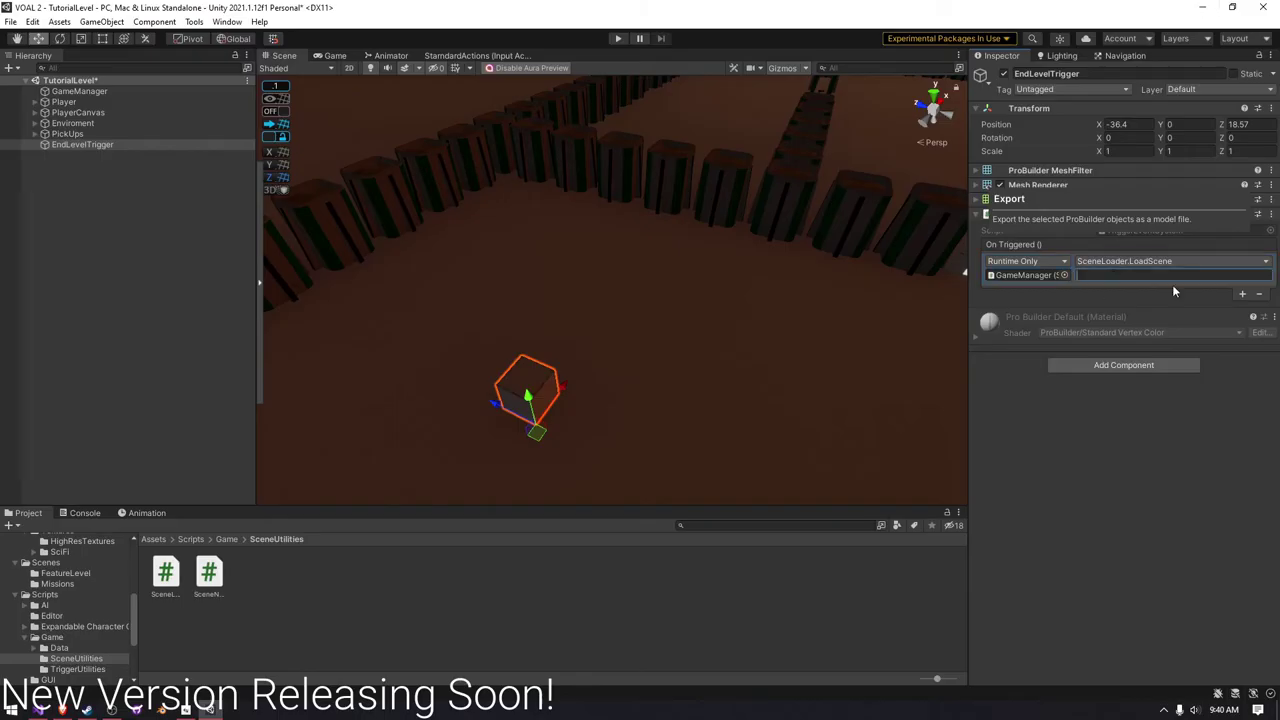
pyautogui.moveTo(968, 250); pyautogui.dragTo(872, 212)
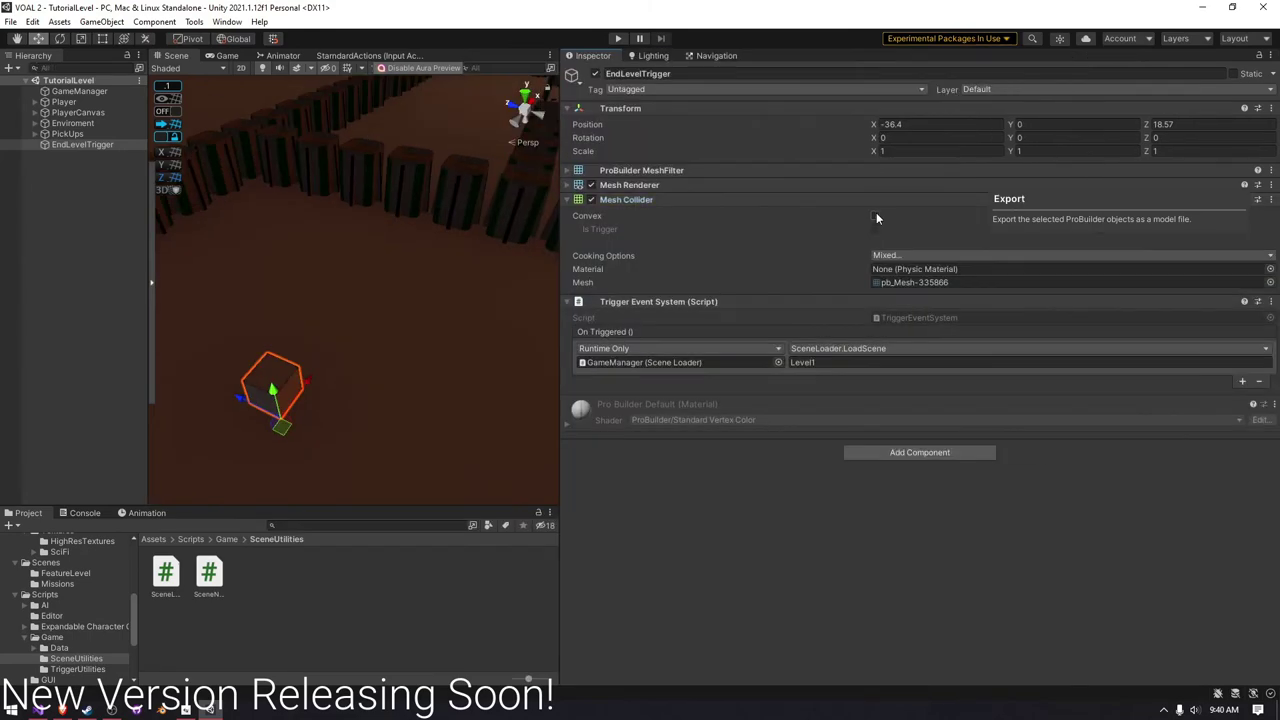
pyautogui.click(227, 21)
pyautogui.click(260, 175)
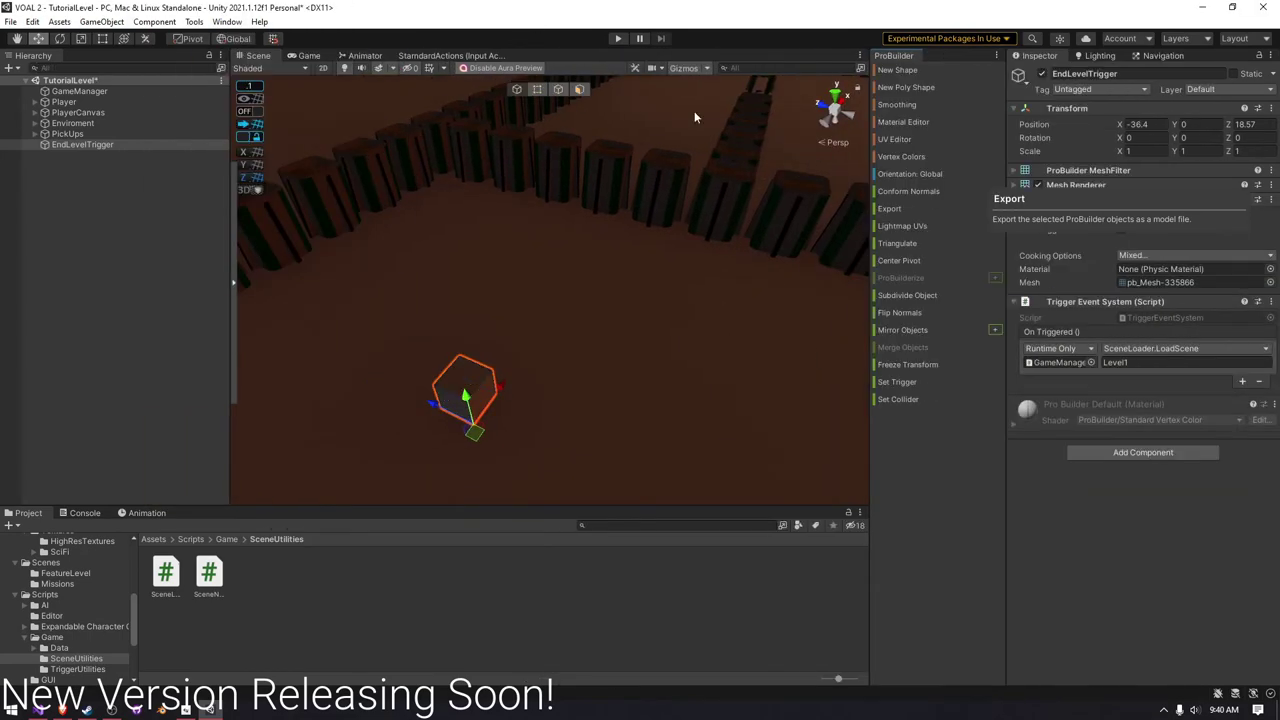
# - Frame the trigger box and lower it to Y -1
pyautogui.press('f')
pyautogui.moveTo(697, 363)
pyautogui.mouseDown(button='right')
pyautogui.moveTo(547, 295)
pyautogui.moveTo(502, 372)
pyautogui.mouseUp(button='right')
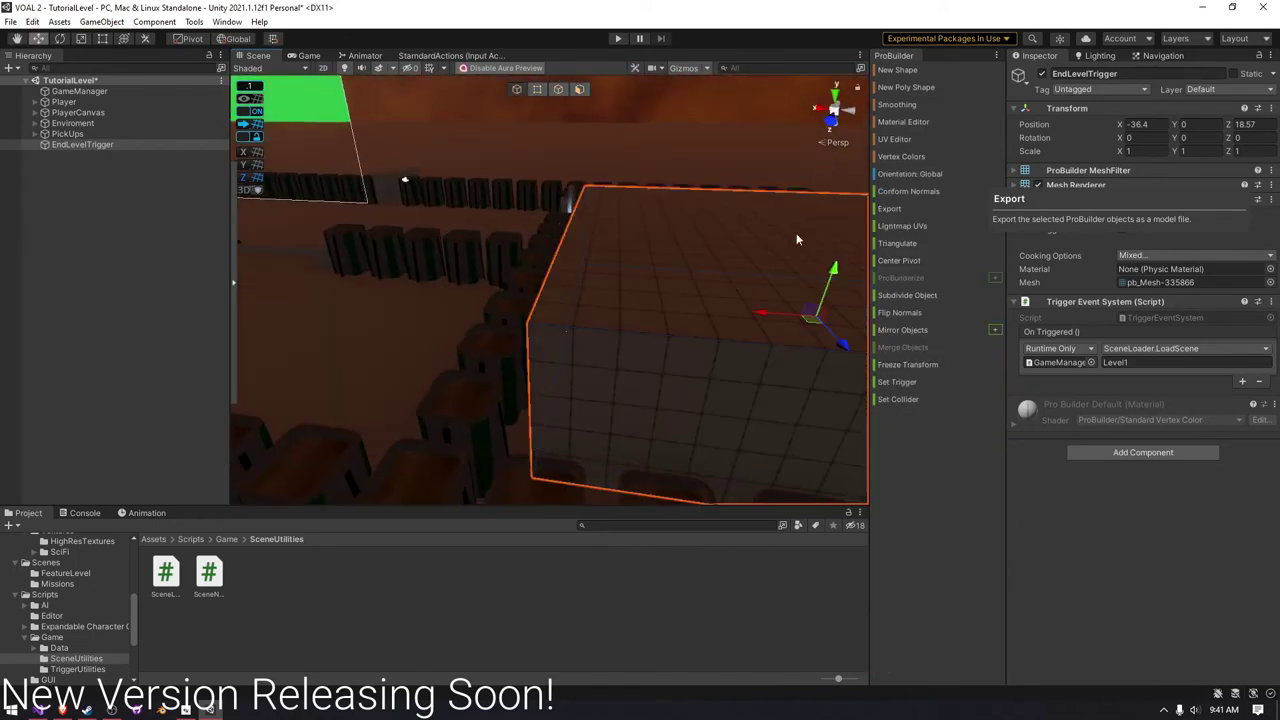
pyautogui.moveTo(502, 372)
pyautogui.mouseDown(button='right')
pyautogui.moveTo(749, 150)
pyautogui.moveTo(860, 180)
pyautogui.mouseUp(button='right')
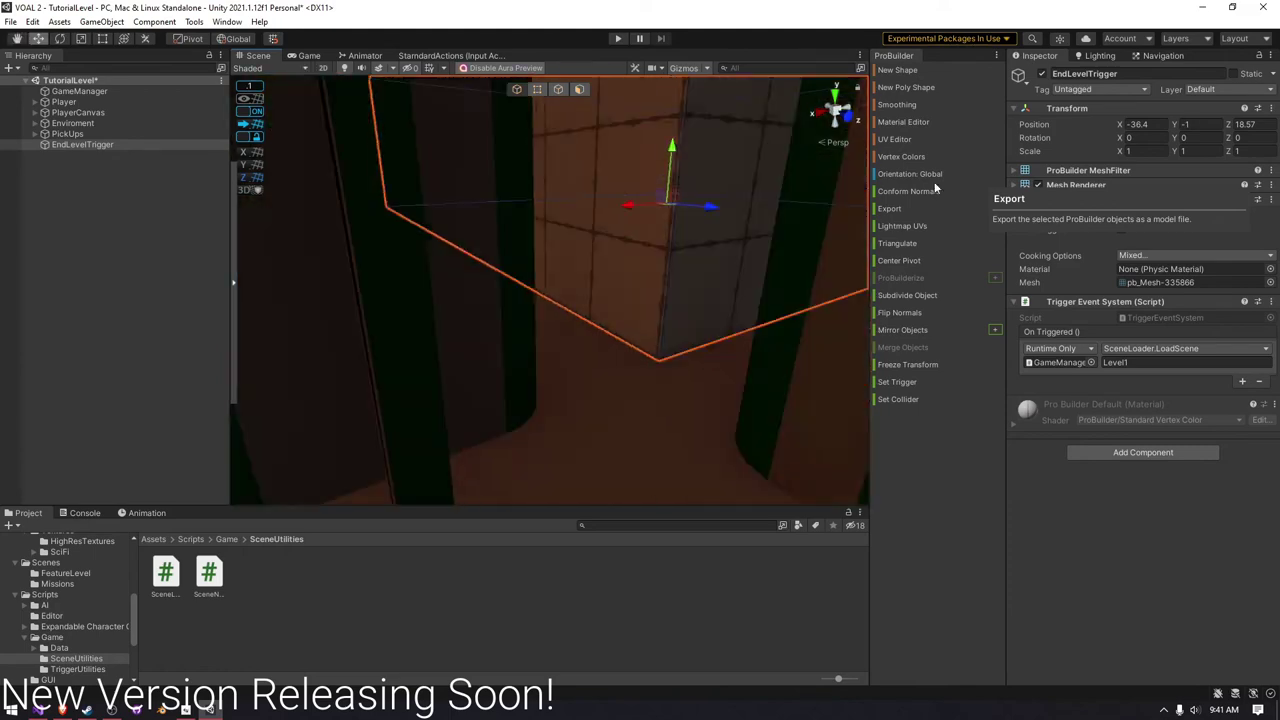
# - Try removing the trigger's Mesh Renderer and dismiss the can't-remove warning
pyautogui.moveTo(1005, 335); pyautogui.dragTo(886, 240)
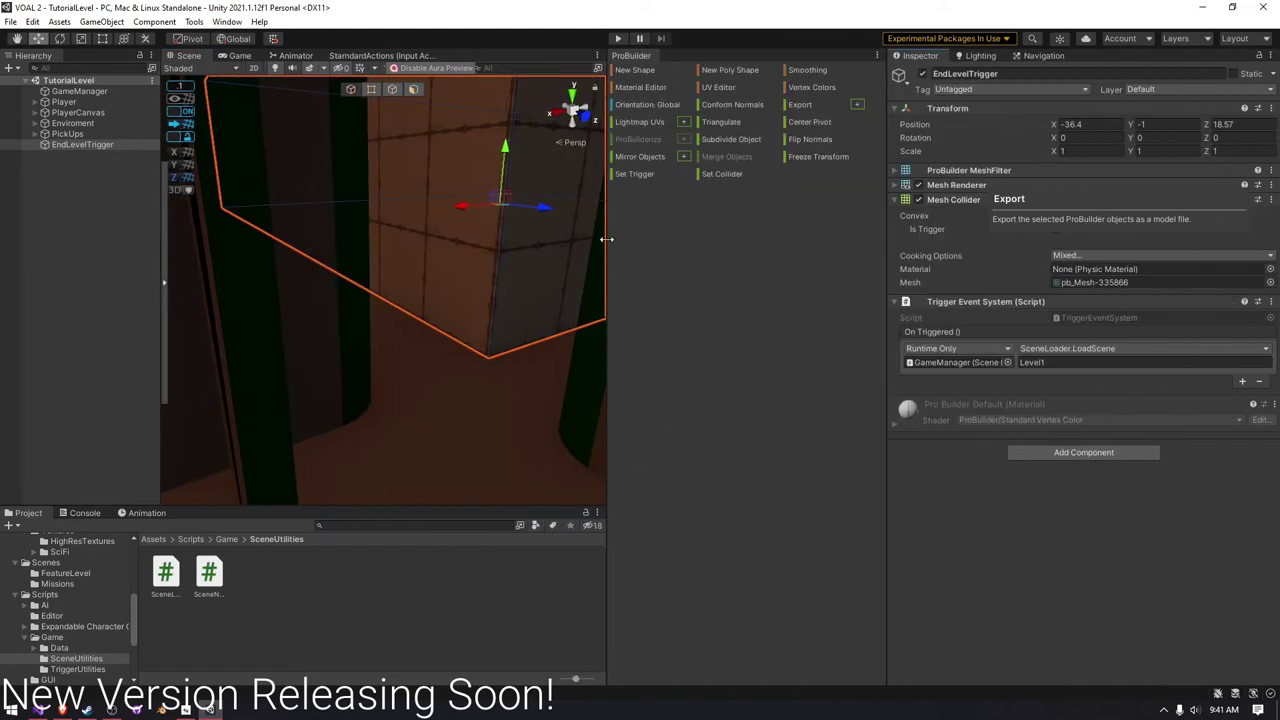
pyautogui.click(1270, 185)
pyautogui.click(1170, 214)
pyautogui.click(731, 383)
# - Clear the selection and run the game to test the trigger
pyautogui.click(500, 277)
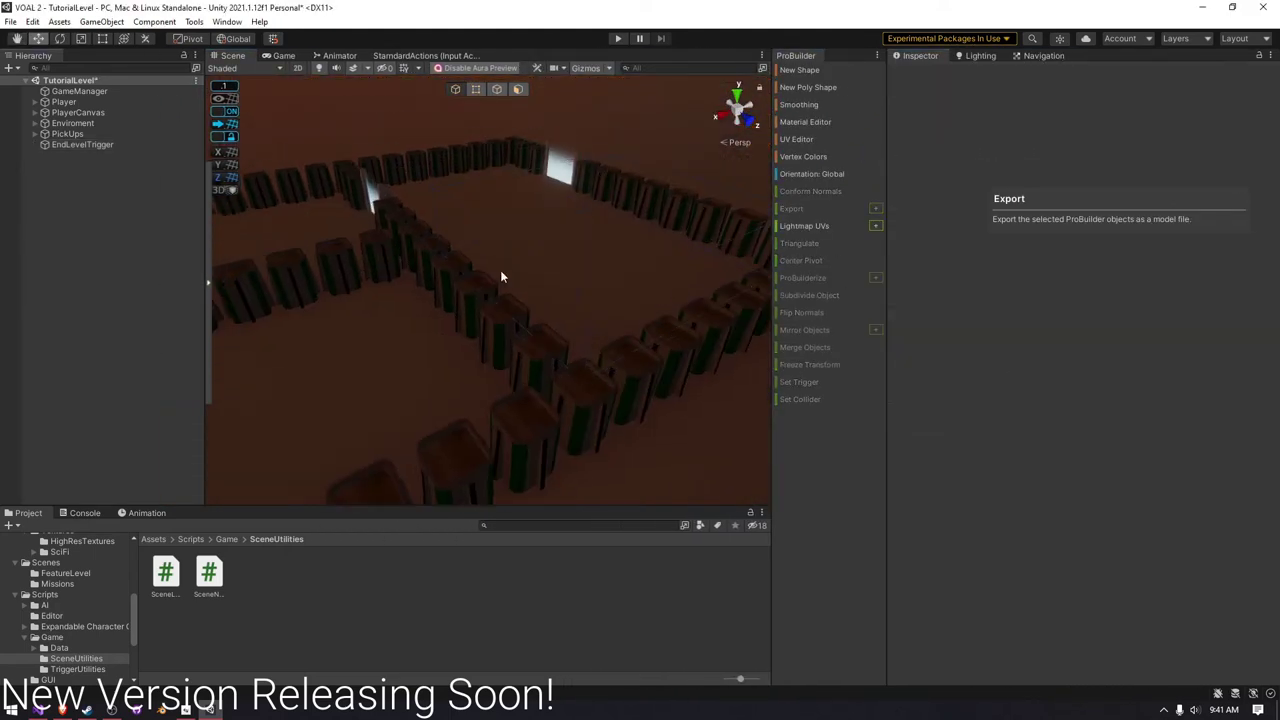
pyautogui.moveTo(500, 277); pyautogui.dragTo(451, 334, button='right')
pyautogui.click(614, 38)
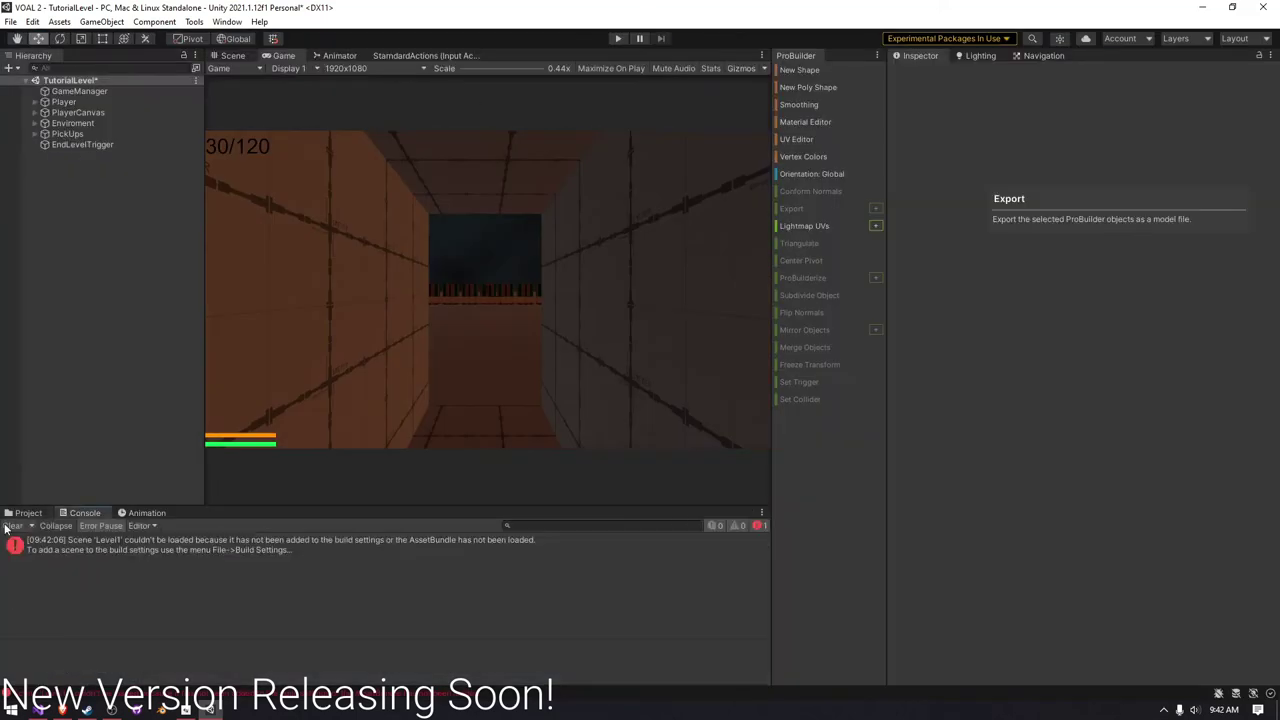
# - Browse SceneManager members such as sceneCountInBuildSettings, then undo the unfinished if and save
pyautogui.press('Return')
pyautogui.write('if(SceneManager.')
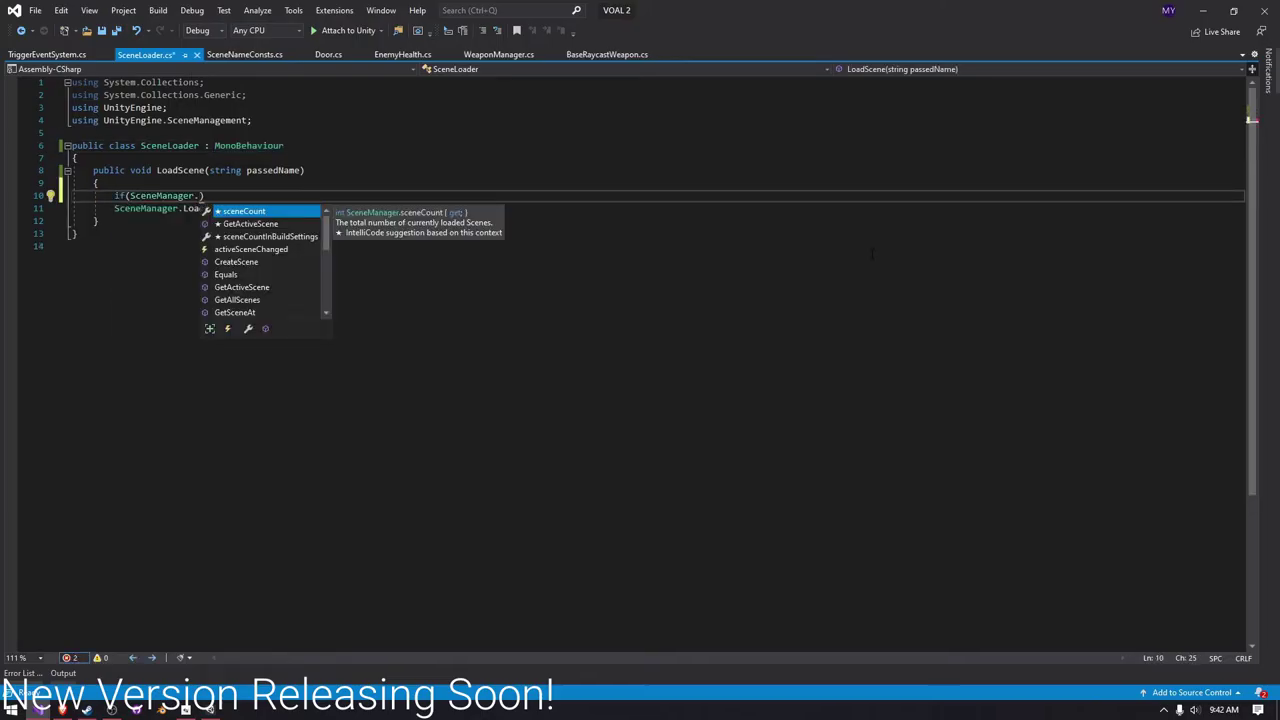
pyautogui.press('Down')
pyautogui.press('Down')
pyautogui.press('Down')
pyautogui.press('Up')
pyautogui.press('Up')
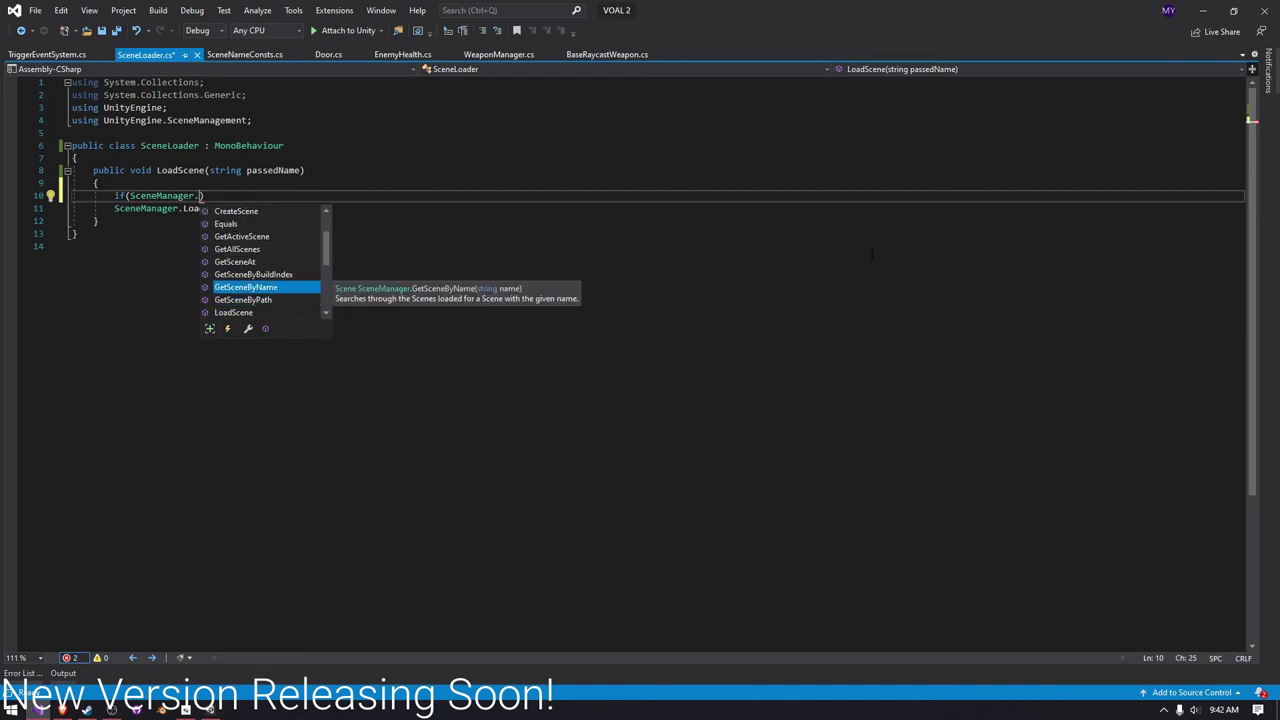
pyautogui.press('Down')
pyautogui.press('Down')
pyautogui.press('Down')
pyautogui.press('Down')
pyautogui.press('Down')
pyautogui.press('Down')
pyautogui.press('Down')
pyautogui.press('Down')
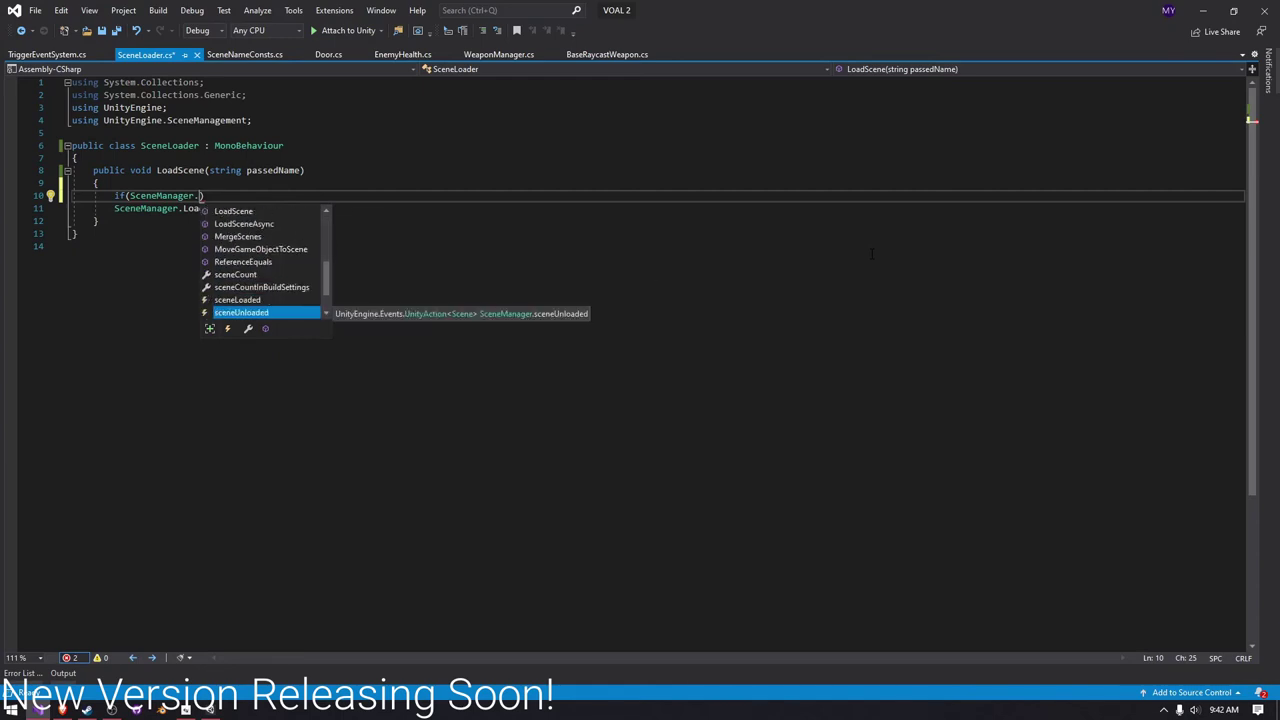
pyautogui.press('Down')
pyautogui.press('Down')
pyautogui.press('Down')
pyautogui.press('Down')
pyautogui.click(258, 240)
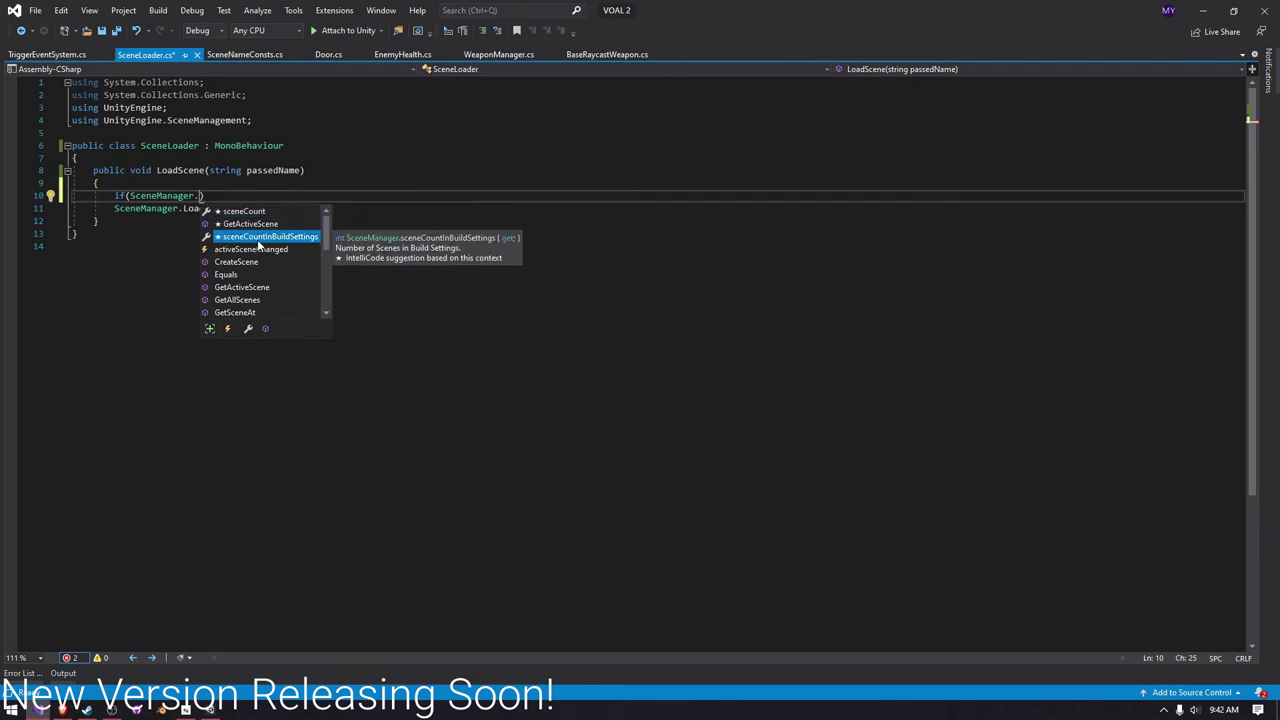
pyautogui.click(245, 262)
pyautogui.click(248, 274)
pyautogui.click(288, 288)
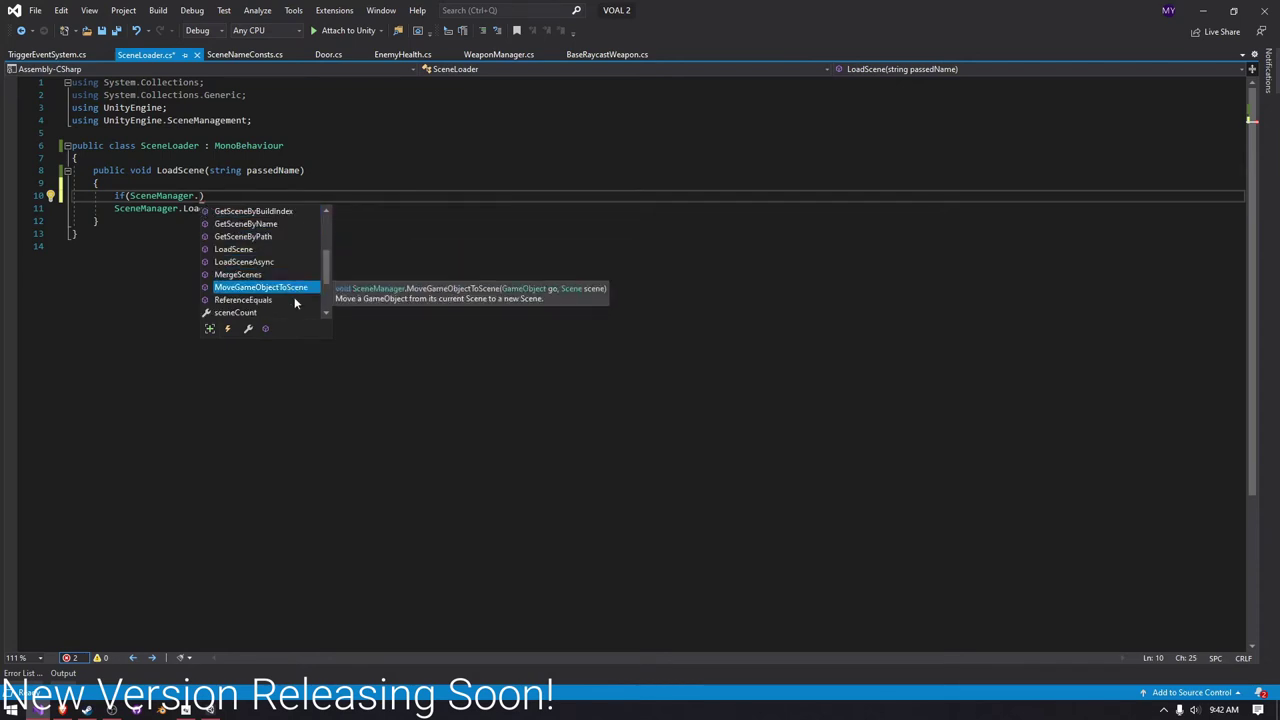
pyautogui.click(72, 208)
pyautogui.hotkey('ctrl', 'z')
pyautogui.hotkey('ctrl', 'z')
pyautogui.hotkey('ctrl', 'z')
pyautogui.hotkey('ctrl', 's')
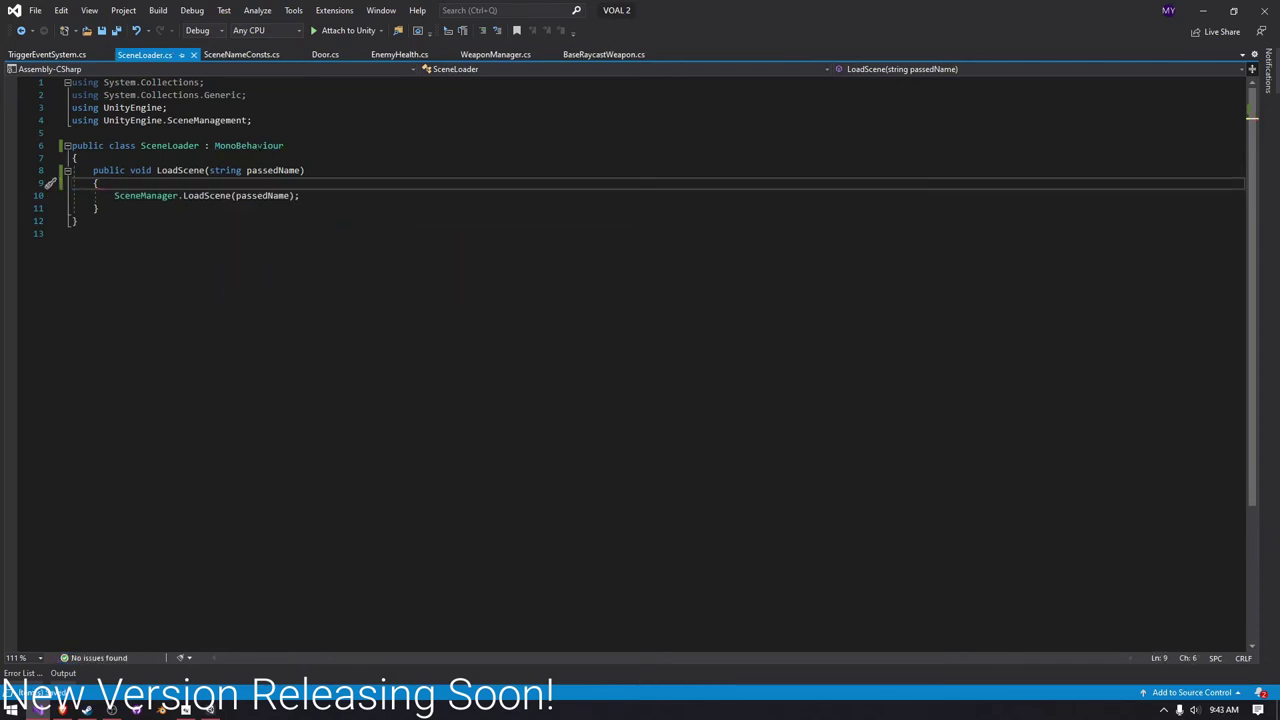
# - Add a public SceneToLoad enum with Tutorial and Level1, and start retyping LoadScene's parameter
pyautogui.click(241, 54)
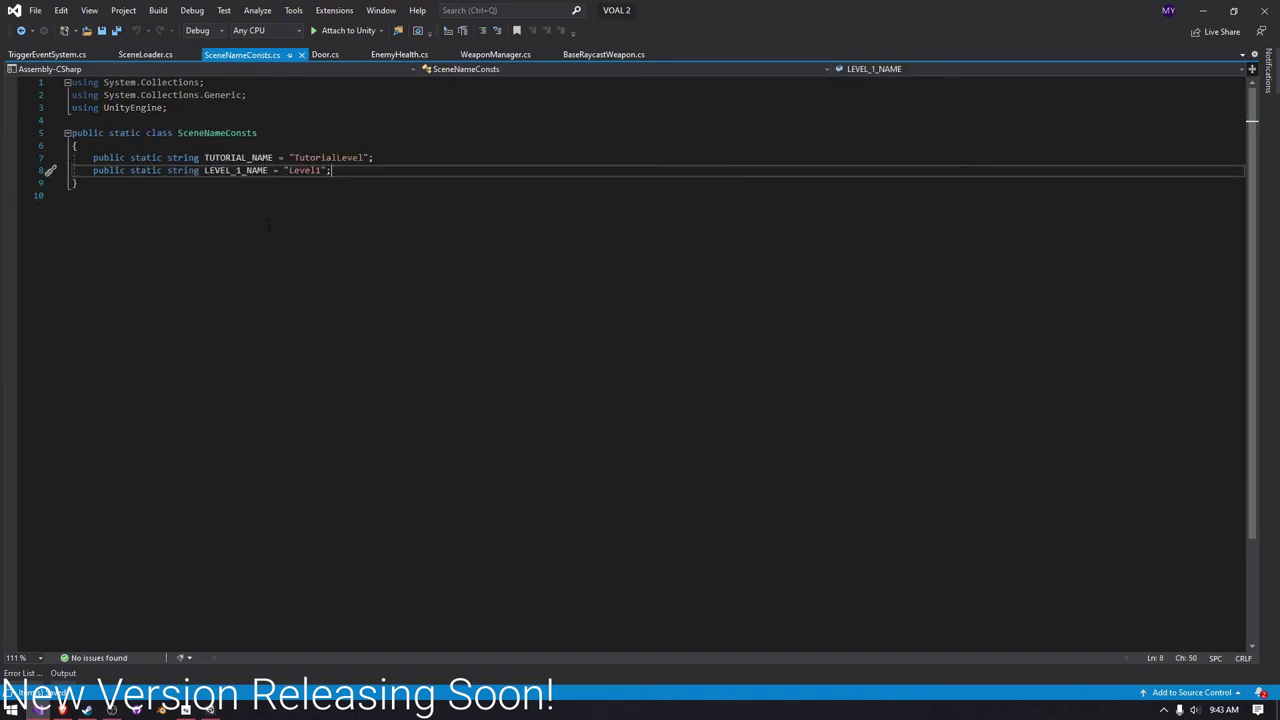
pyautogui.hotkey('ctrl', 'Tab')
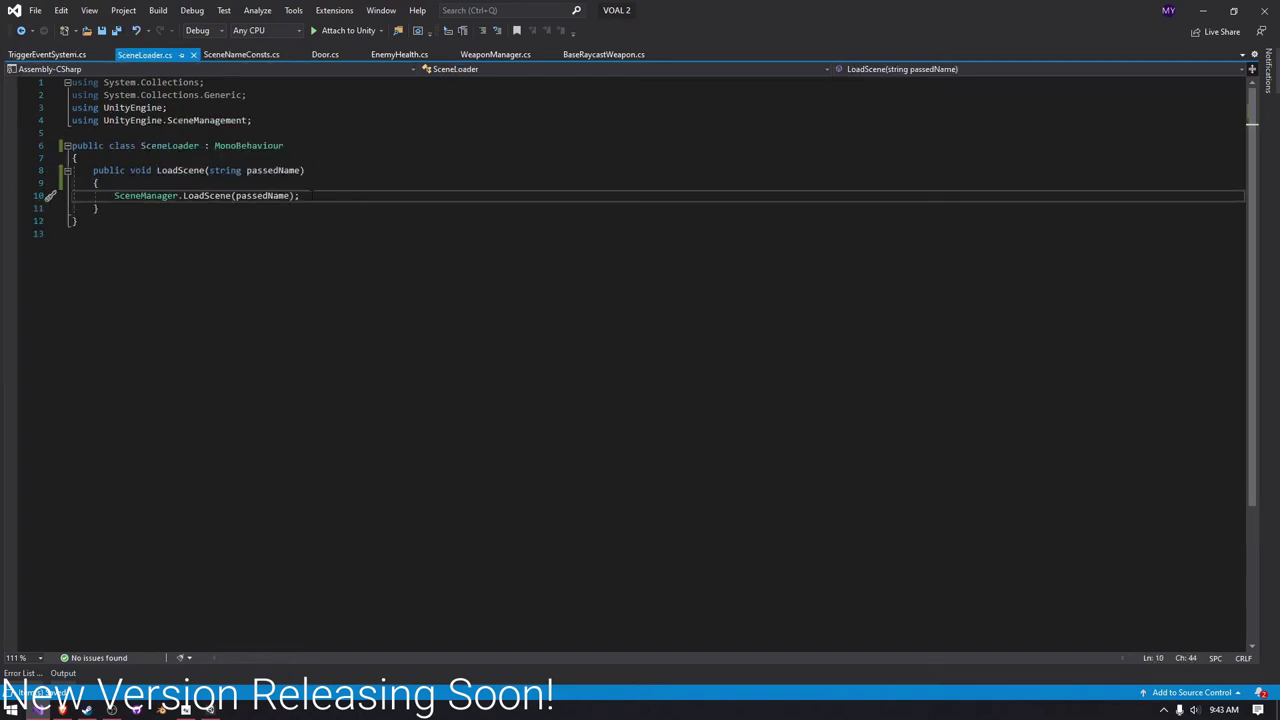
pyautogui.click(307, 158)
pyautogui.press('Return')
pyautogui.press('Return')
pyautogui.press('Up')
pyautogui.write('publ')
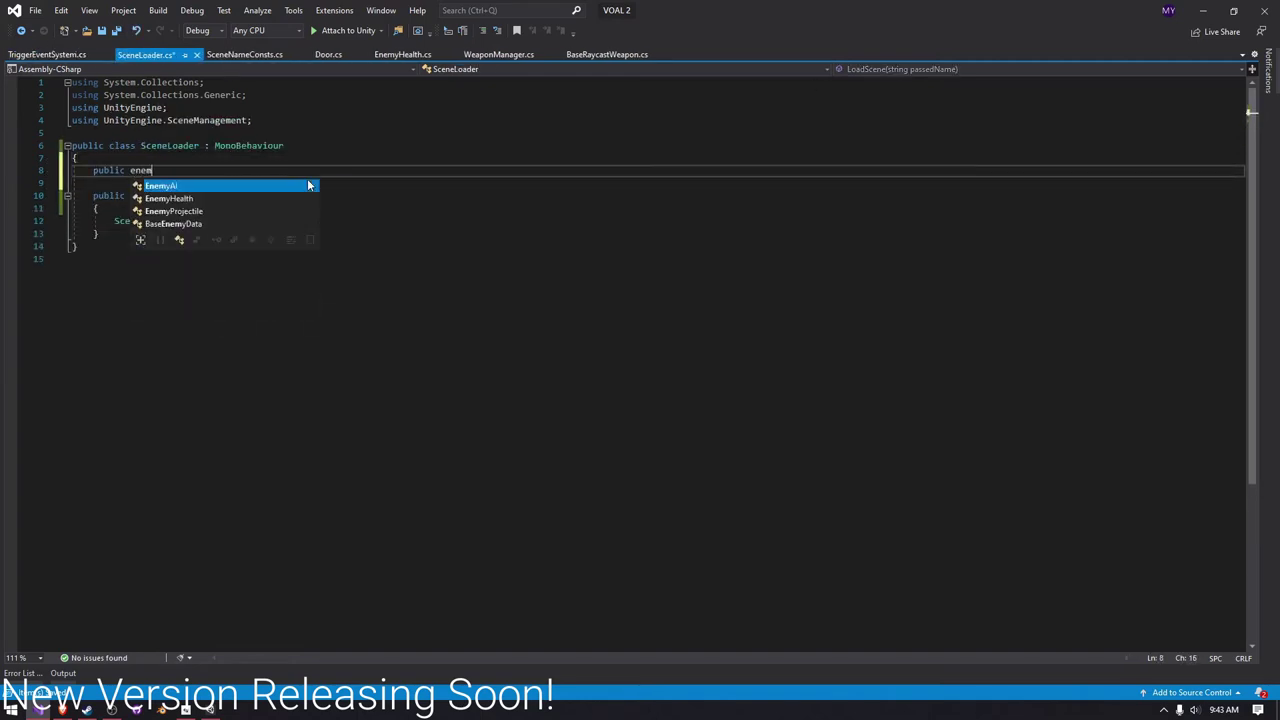
pyautogui.write('ic enum SceneToLoad')
pyautogui.press('Return')
pyautogui.write('{')
pyautogui.press('Return')
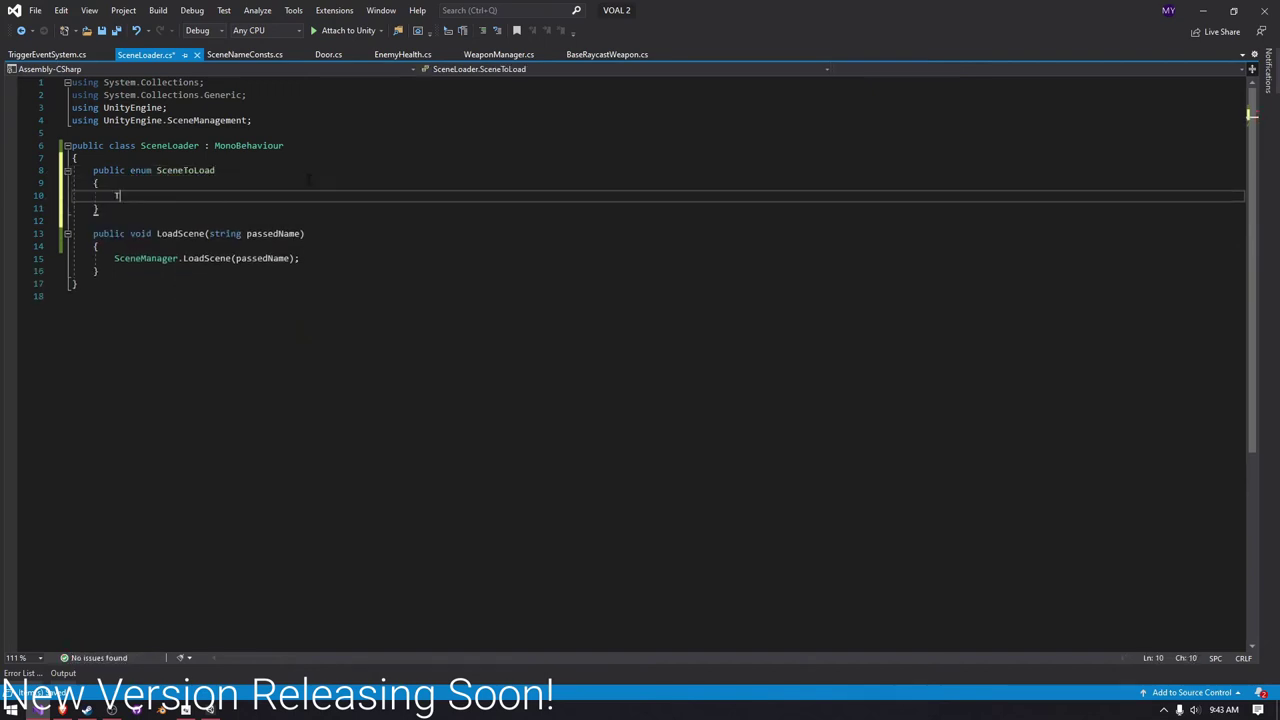
pyautogui.write('utorial,')
pyautogui.press('Return')
pyautogui.moveTo(210, 246); pyautogui.dragTo(302, 246)
pyautogui.write('Sce')
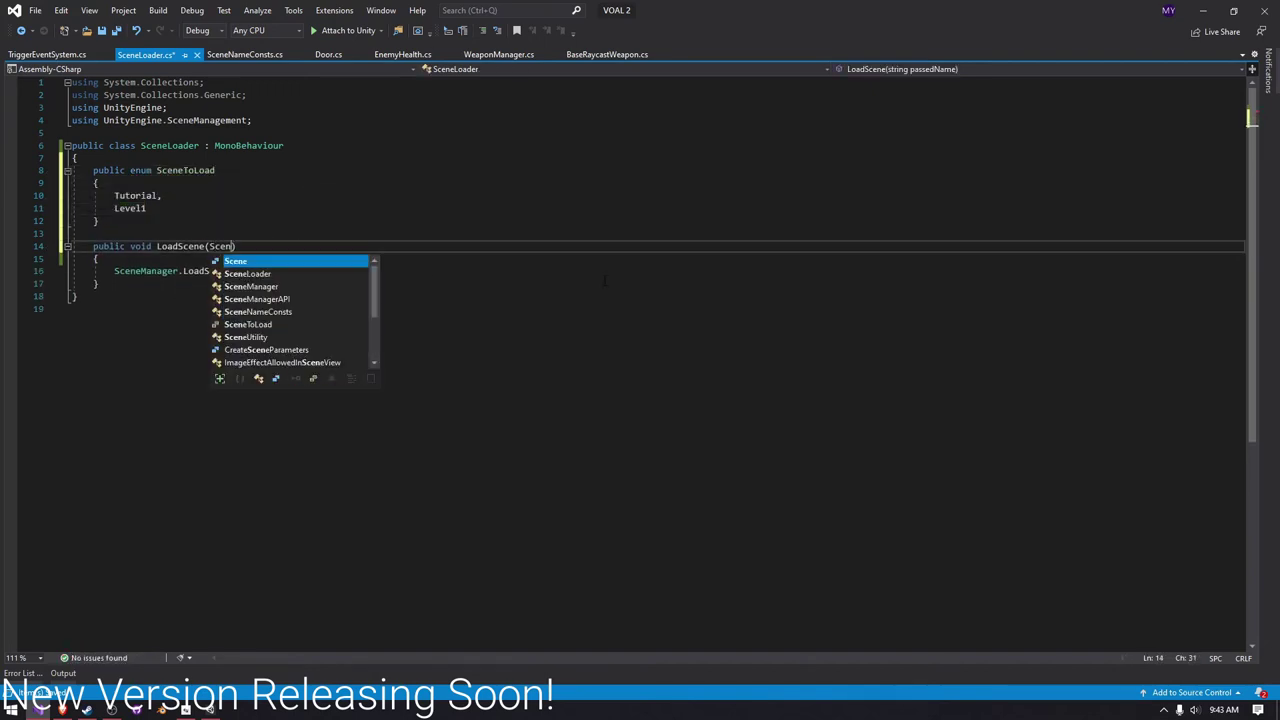
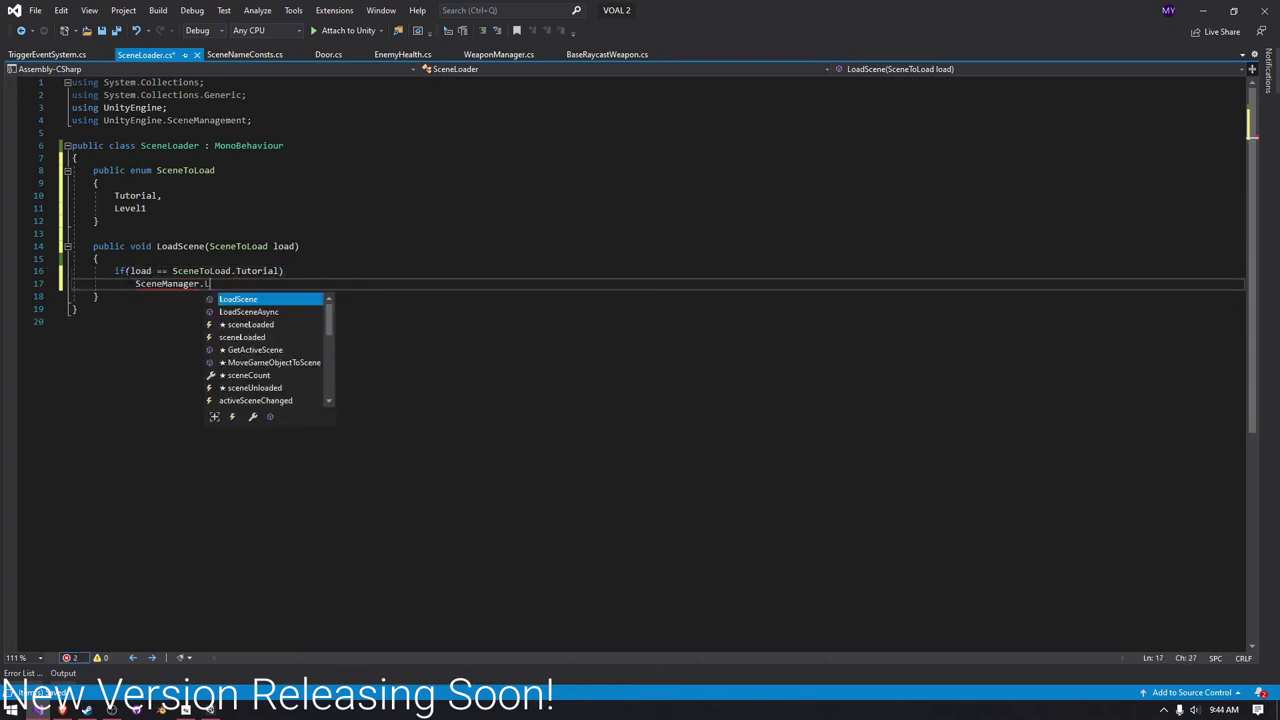
# - Complete the Tutorial check so it calls SceneManager.LoadScene with SceneNameConsts.TUTORIAL_NAME
pyautogui.press('Tab')
pyautogui.write('.LoadScene(SceneNameConsts.')
pyautogui.press('Tab')
pyautogui.write(');')
pyautogui.press('Return')
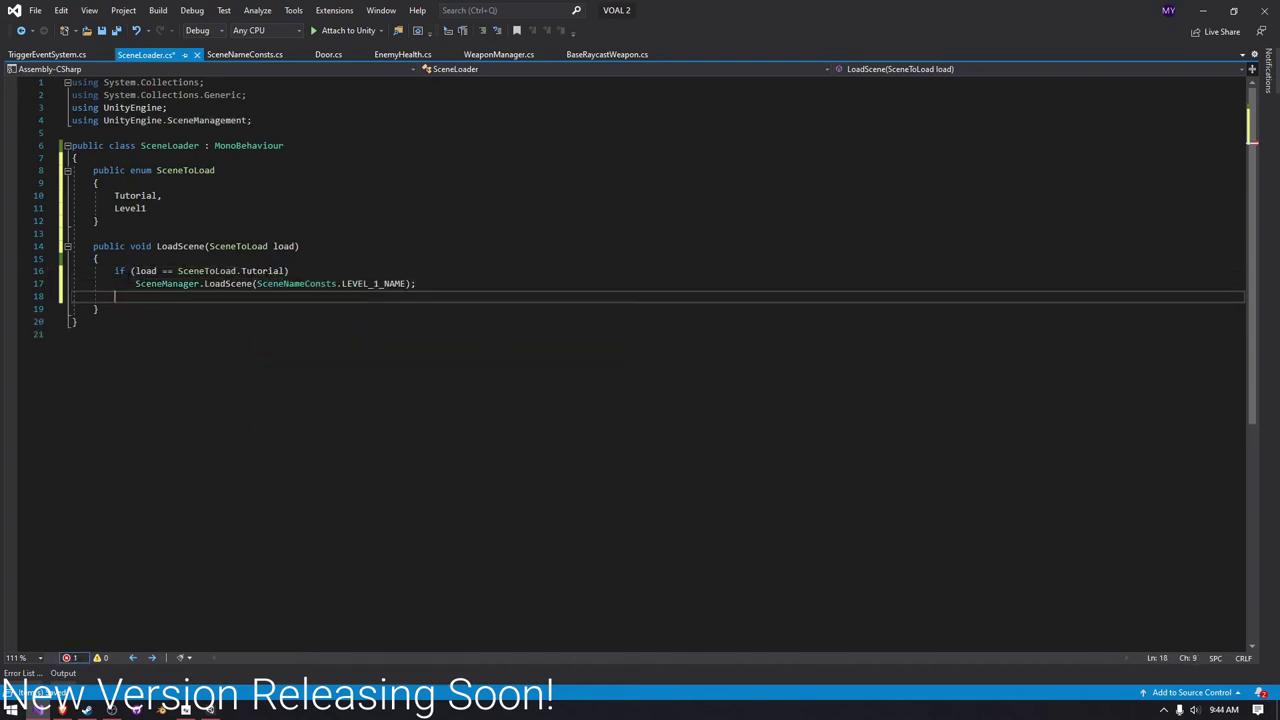
# - Add a Level1 check loading SceneNameConsts.LEVEL_1_NAME, save SceneLoader.cs, and return to Unity
pyautogui.write('if(load == SceneToLoad.Level1')
pyautogui.doubleClick(378, 283)
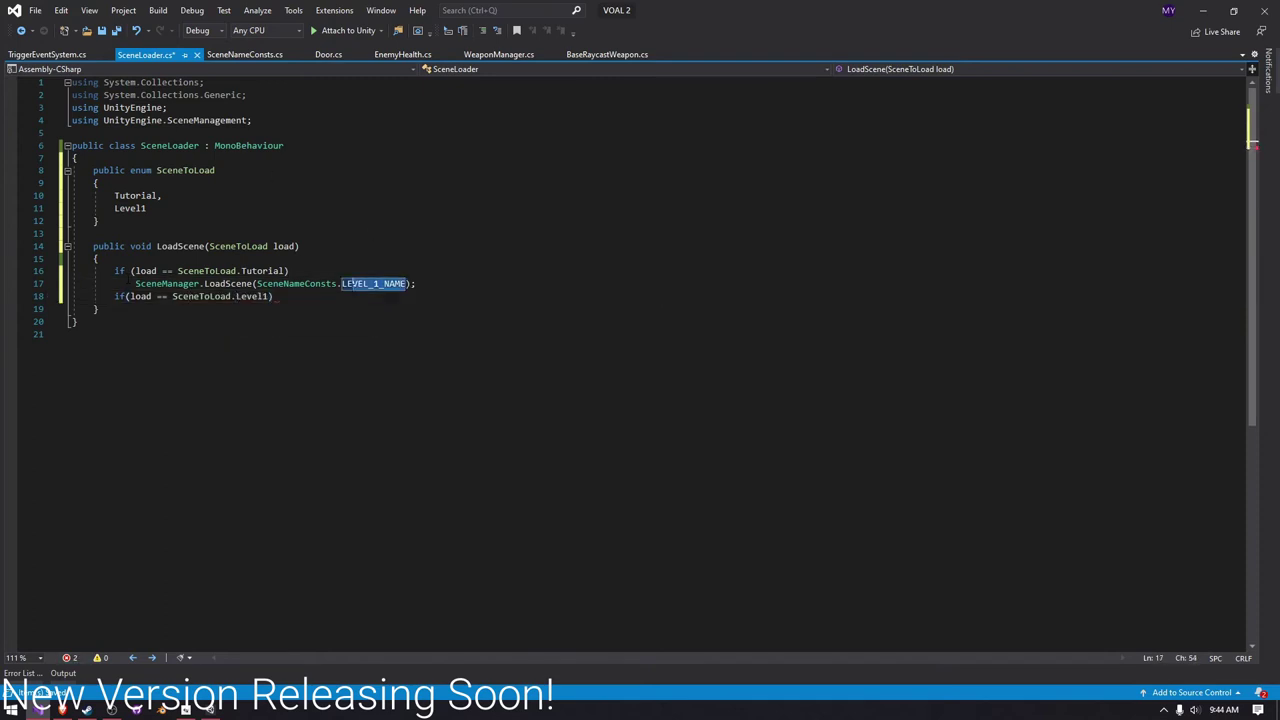
pyautogui.write('TUTORIA')
pyautogui.click(303, 296)
pyautogui.press('Return')
pyautogui.write('SceneManager.LoadScene(SceneNameConsts.')
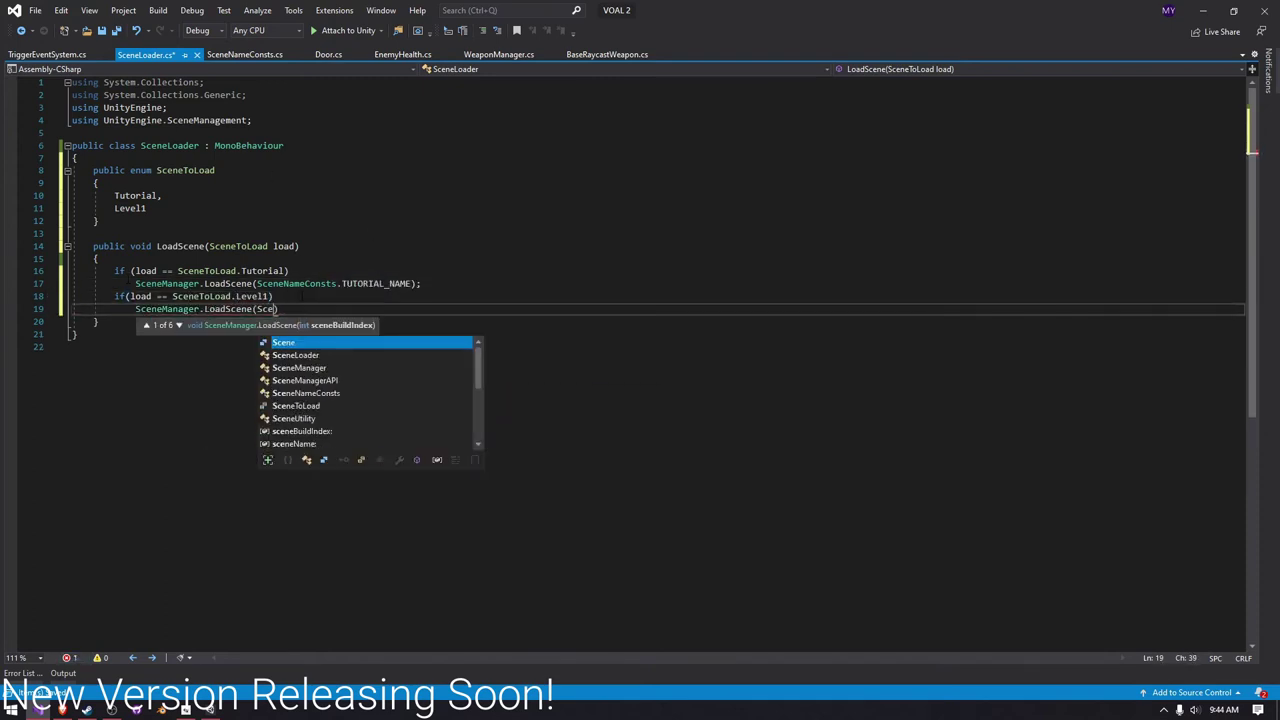
pyautogui.press('Down')
pyautogui.press('Down')
pyautogui.press('Tab')
pyautogui.write(');')
pyautogui.hotkey('ctrl', 's')
pyautogui.hotkey('alt', 'Tab')
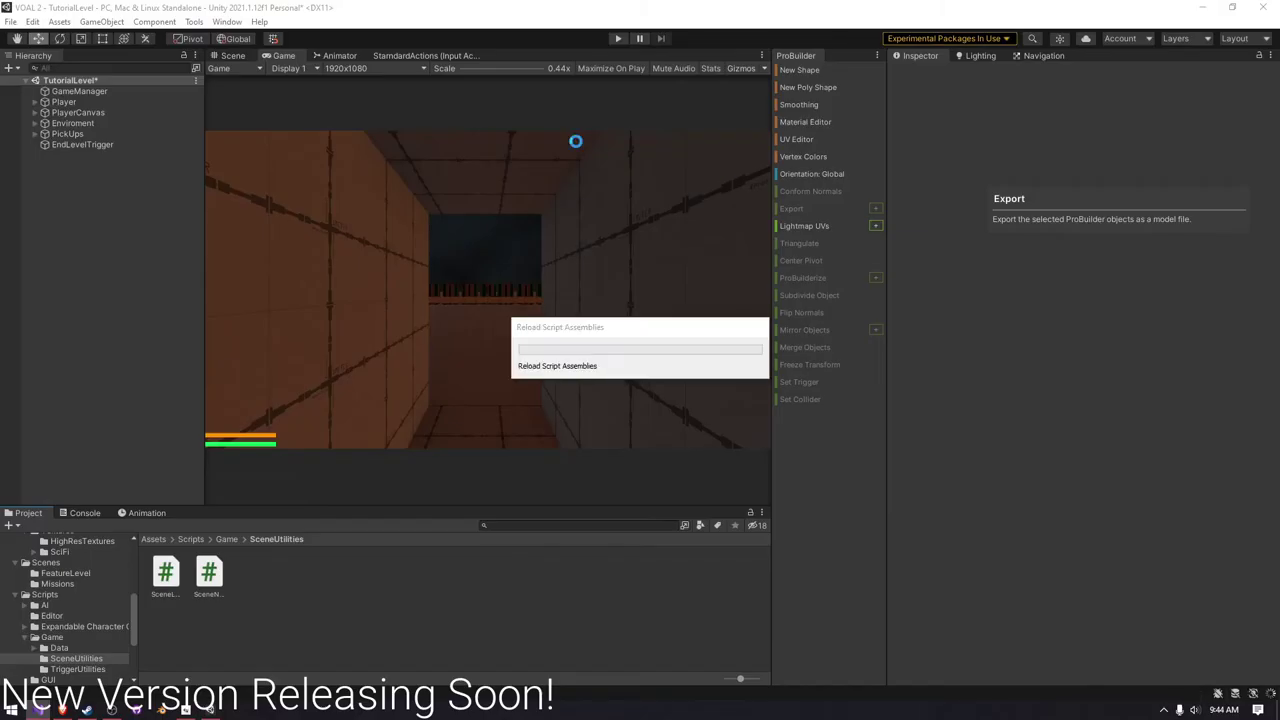
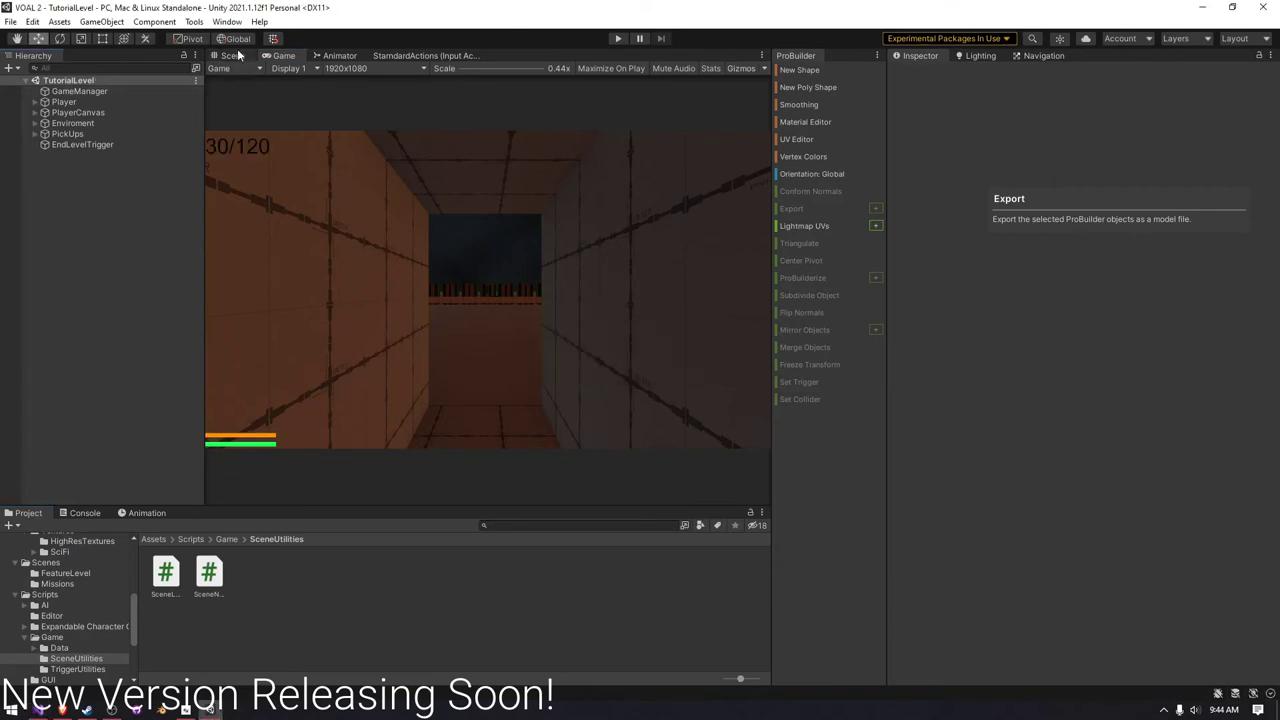
# - Create a new Directional Light in the TutorialLevel scene
pyautogui.click(238, 55)
pyautogui.rightClick(82, 256)
pyautogui.moveTo(128, 477)
pyautogui.click(250, 477)
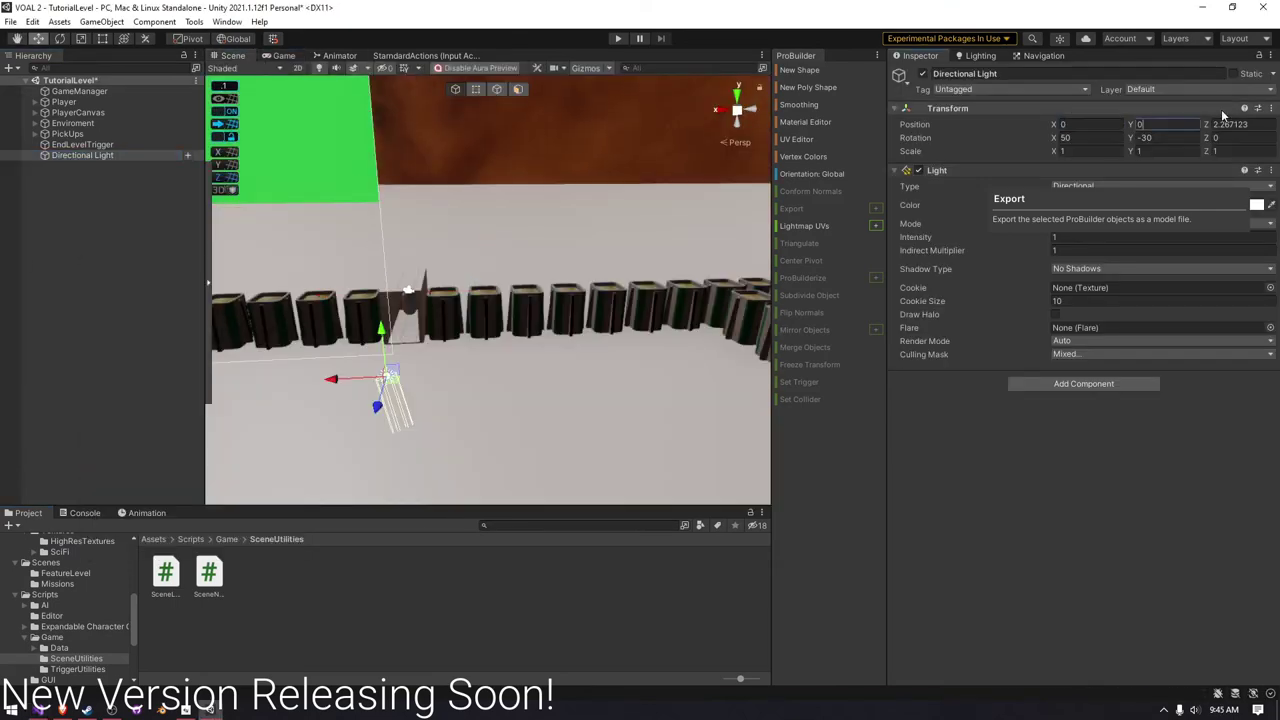
# - Close the ProBuilder panel and rearrange the layout around the Inspector
pyautogui.click(876, 55)
pyautogui.click(920, 128)
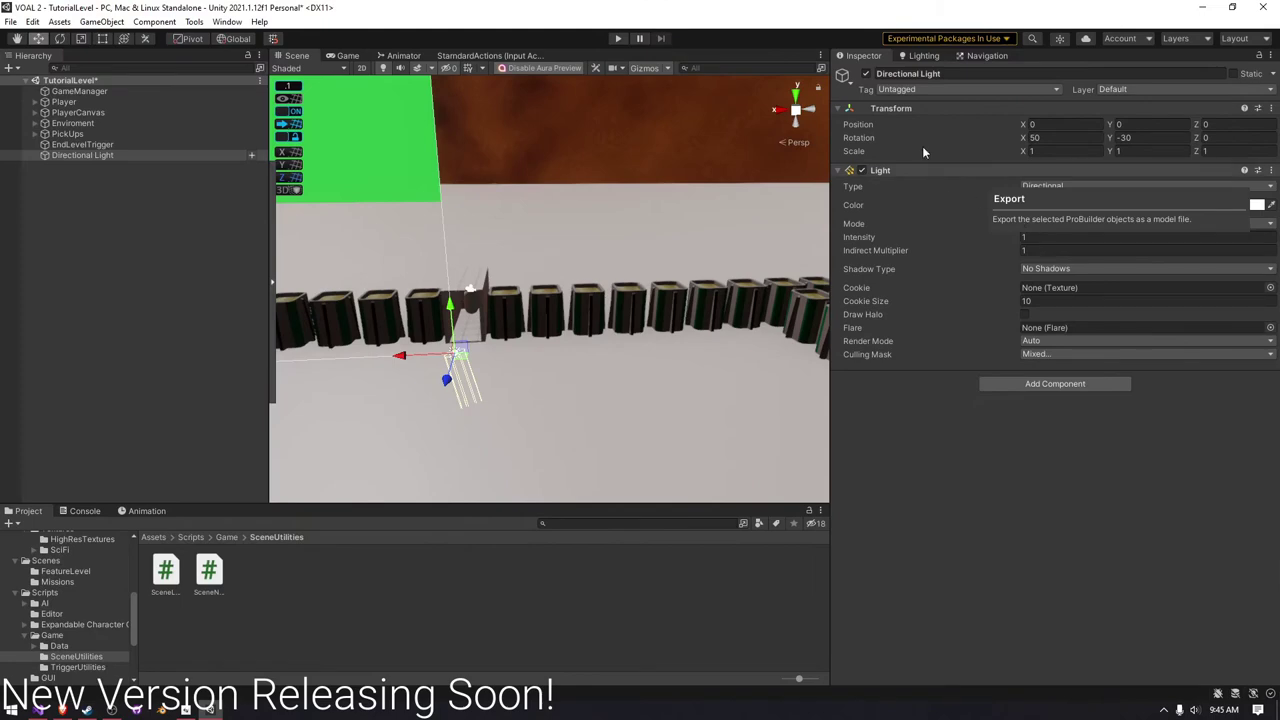
pyautogui.moveTo(863, 55); pyautogui.dragTo(262, 214)
pyautogui.moveTo(470, 229); pyautogui.dragTo(430, 258, button='right')
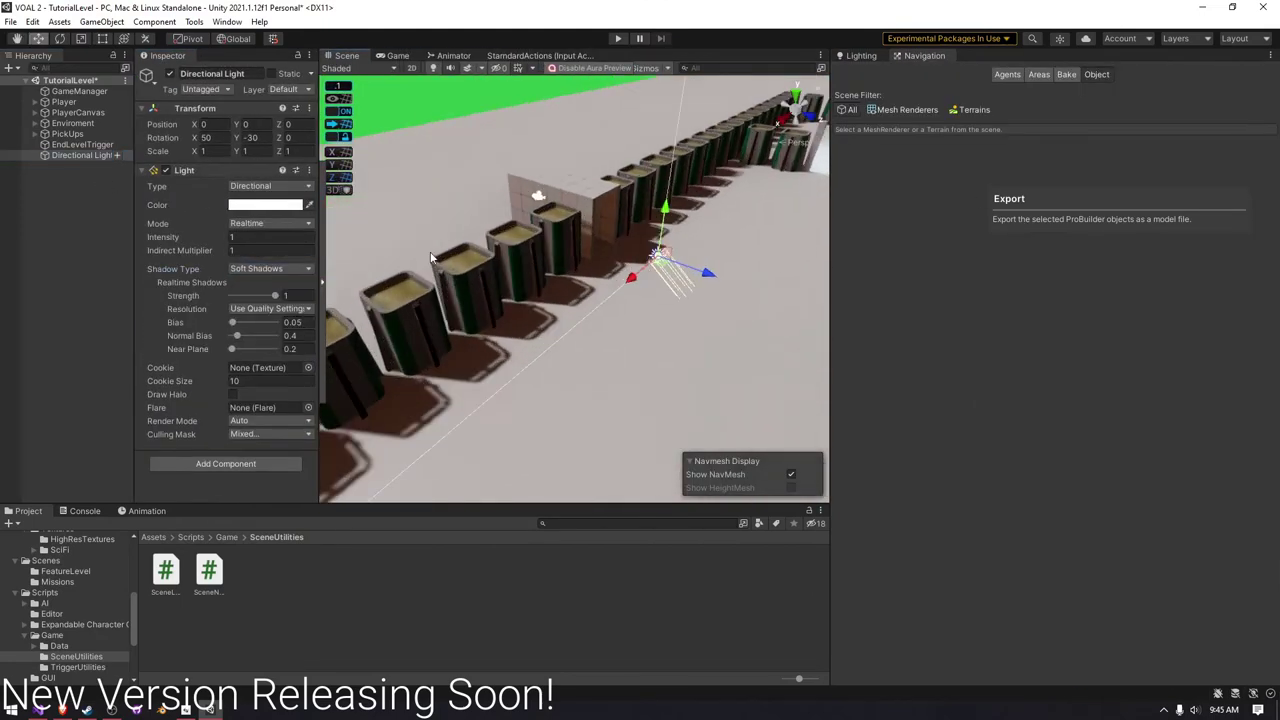
# - Make the light Baked with colour C34200 and add an Aura Light component
pyautogui.click(265, 204)
pyautogui.click(366, 288)
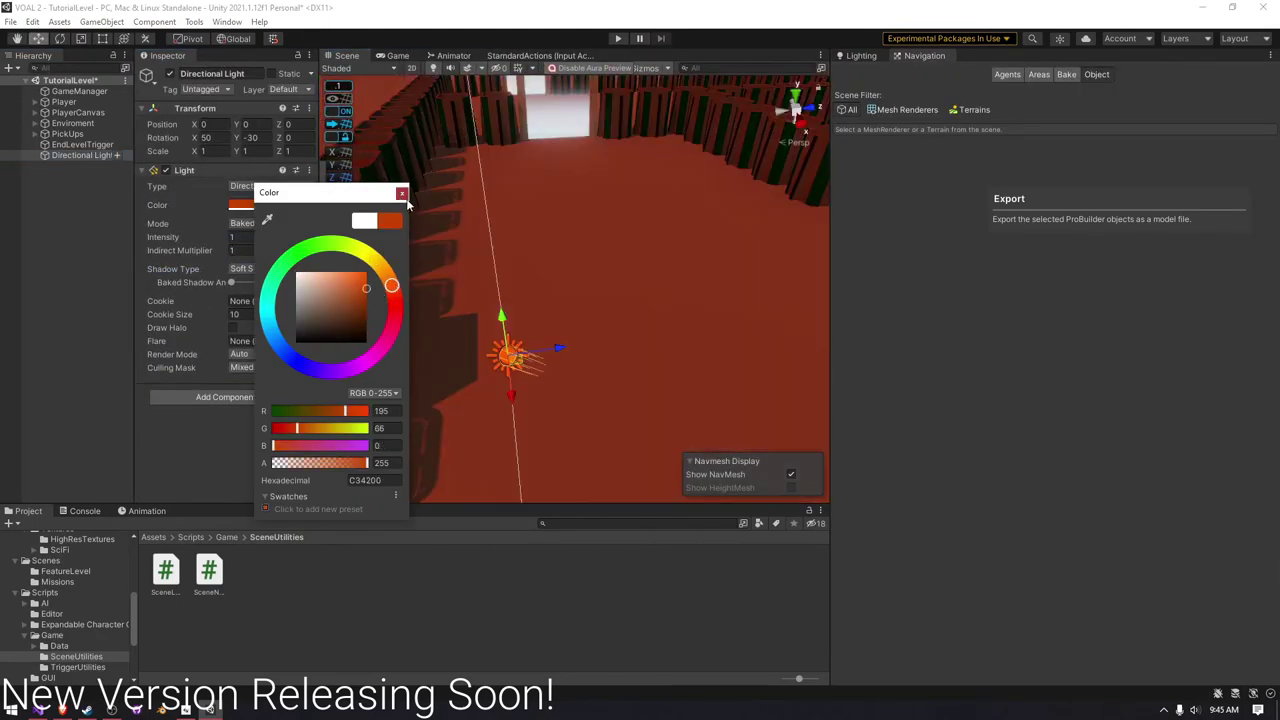
pyautogui.click(401, 193)
pyautogui.click(225, 396)
pyautogui.click(215, 497)
pyautogui.click(142, 391)
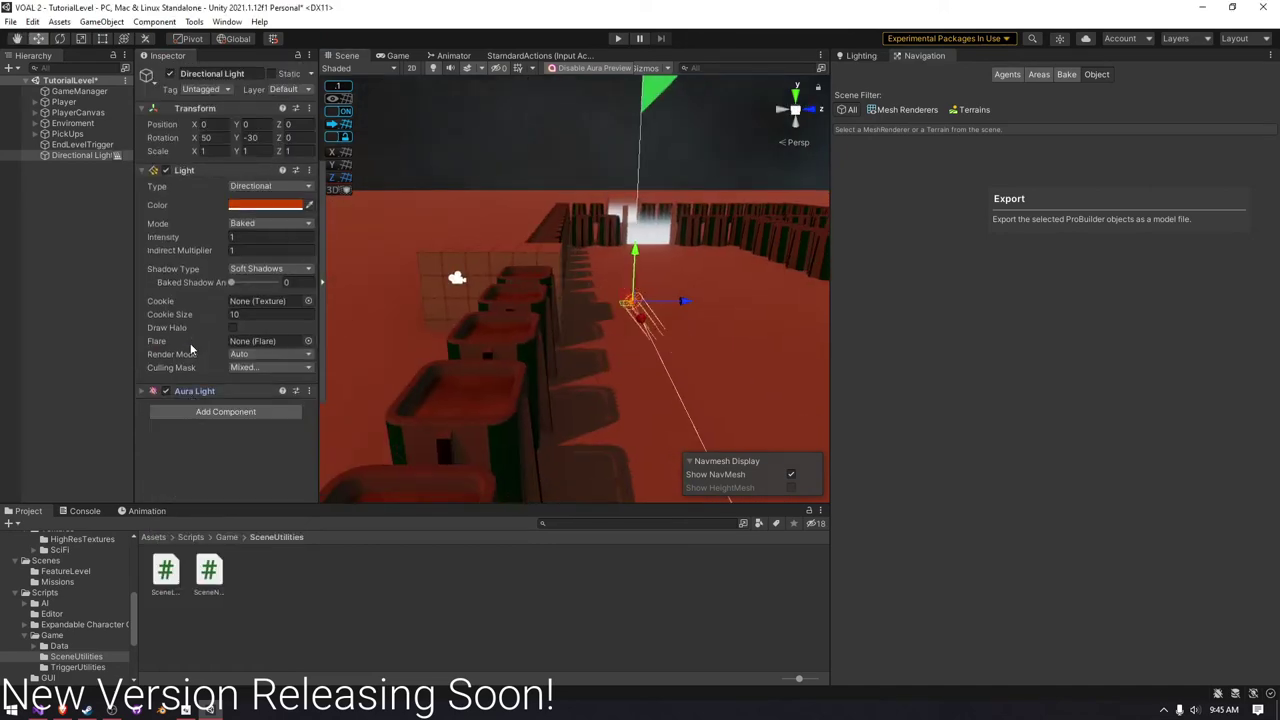
# - Add an Aura Camera component to the Player's Camera for volumetric fog
pyautogui.click(75, 112)
pyautogui.click(252, 388)
pyautogui.click(225, 435)
pyautogui.scroll(-5, 204, 407)
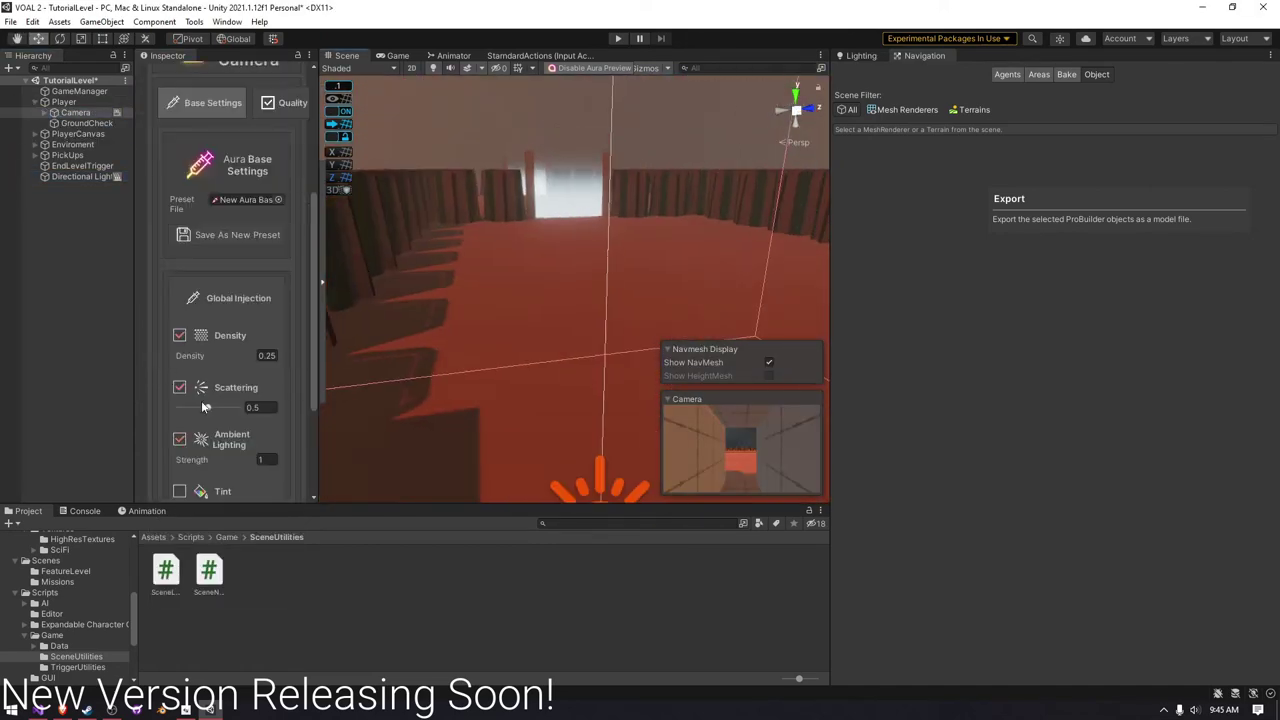
pyautogui.scroll(-3, 212, 330)
pyautogui.click(90, 245)
pyautogui.moveTo(450, 250); pyautogui.dragTo(415, 207, button='right')
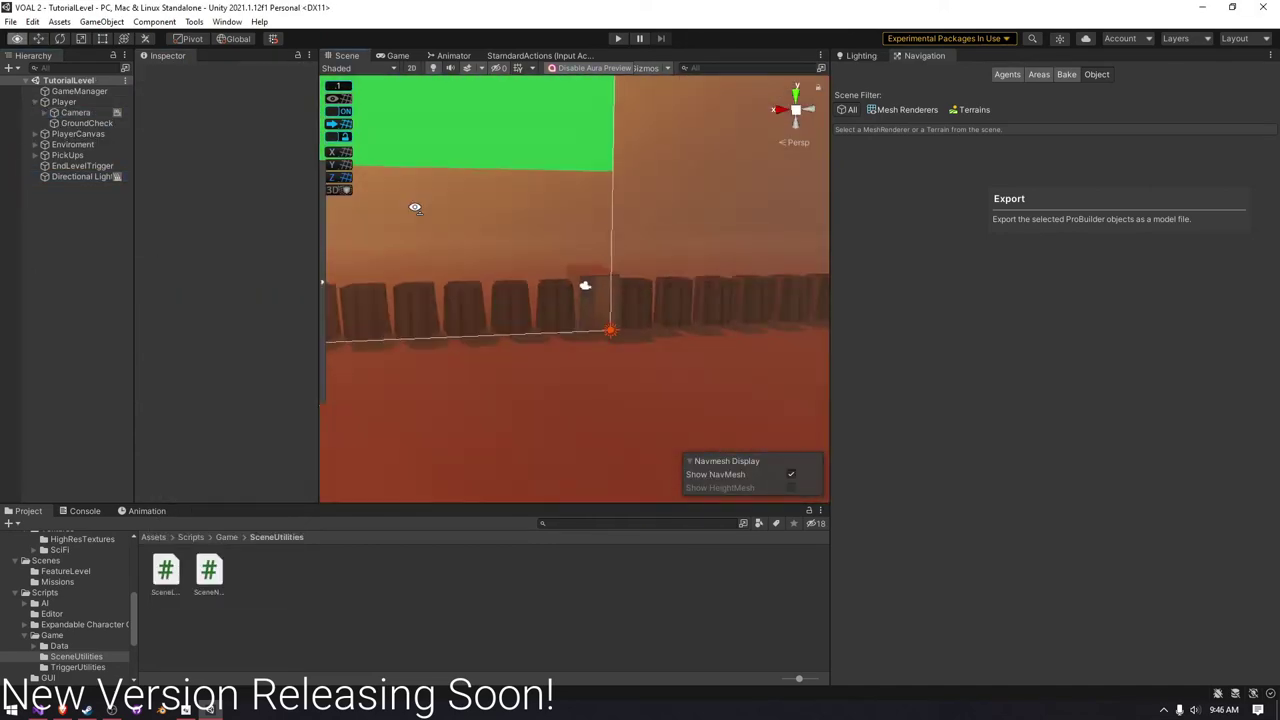
# - Open the Lighting window and start generating the baked lighting
pyautogui.click(860, 55)
pyautogui.click(1197, 609)
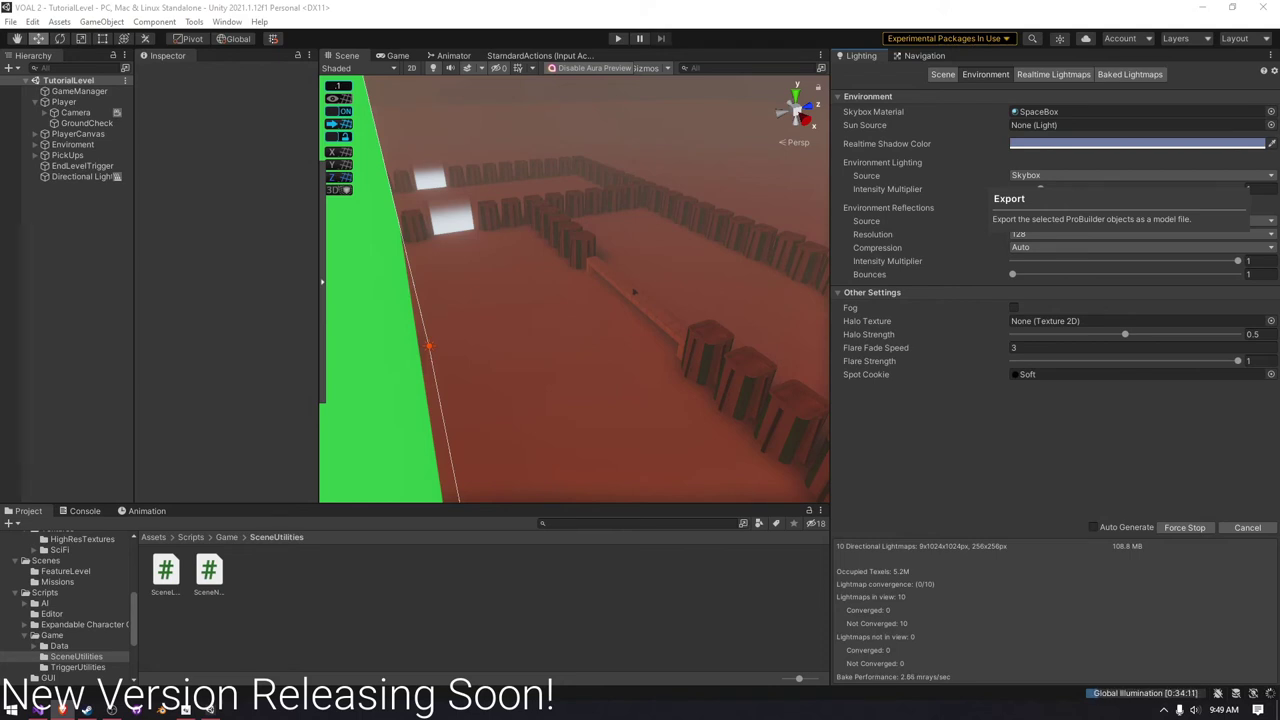
pyautogui.moveTo(633, 291)
pyautogui.mouseDown(button='right')
pyautogui.moveTo(232, 654)
pyautogui.moveTo(628, 261)
pyautogui.moveTo(625, 284)
pyautogui.mouseUp(button='right')
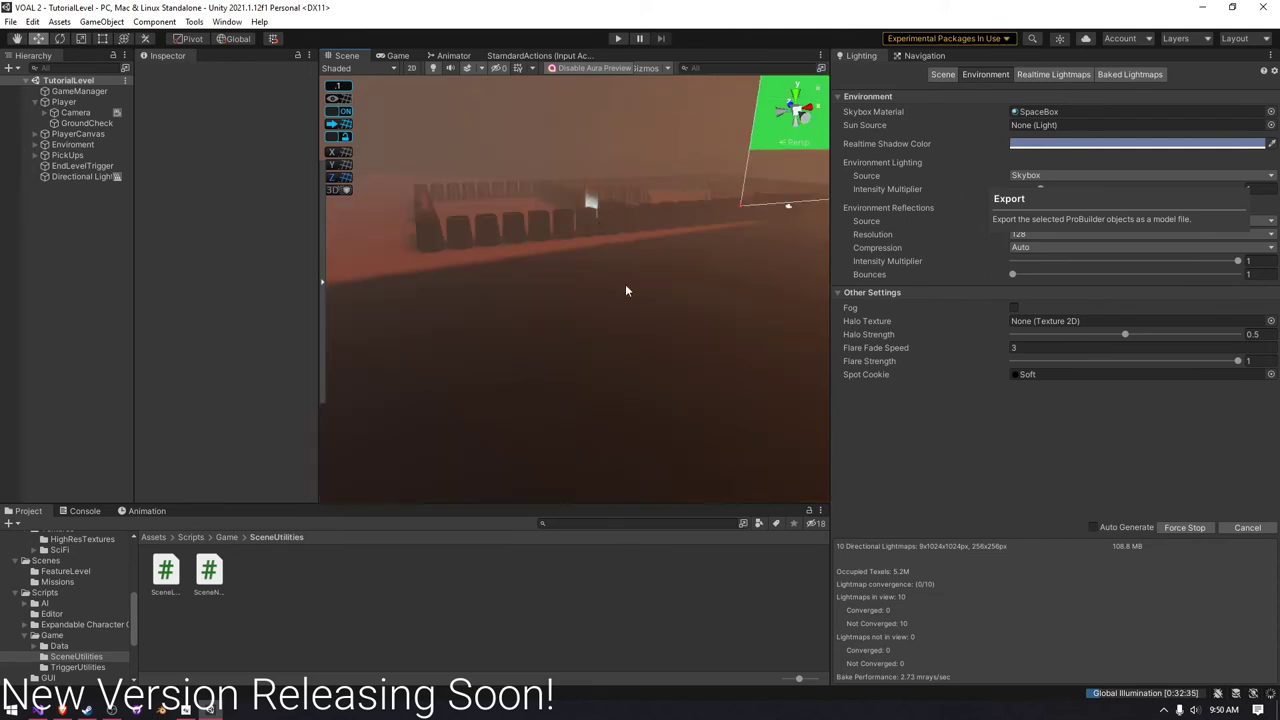
# - Scale the Ground plane to 15 on X and Z, cancel the bake, and open the Lighting Settings asset picker
pyautogui.click(625, 284)
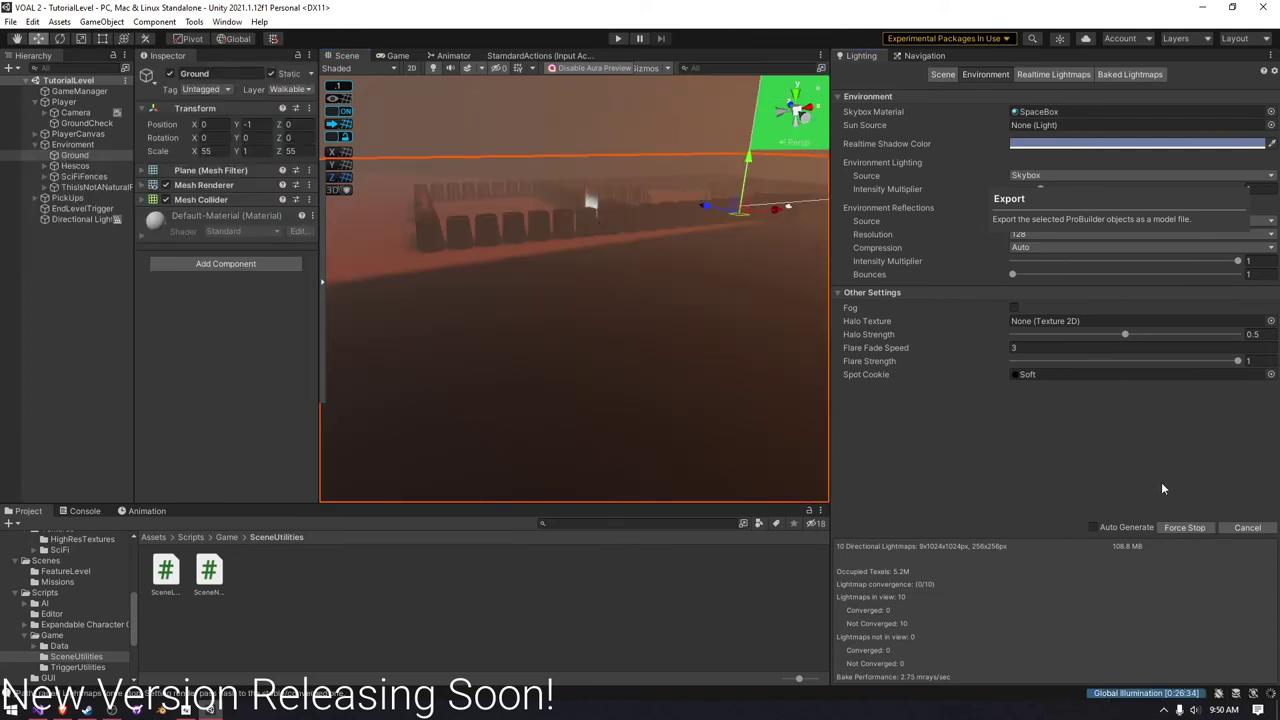
pyautogui.click(1240, 530)
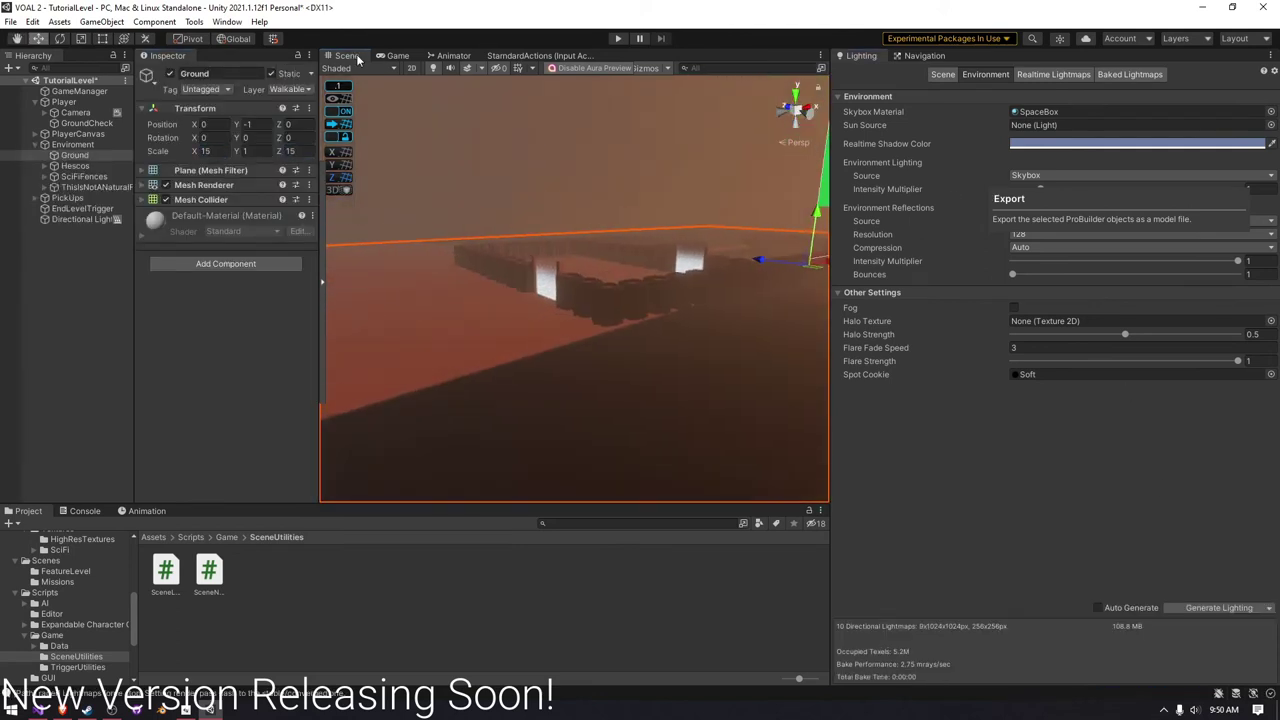
pyautogui.click(1219, 607)
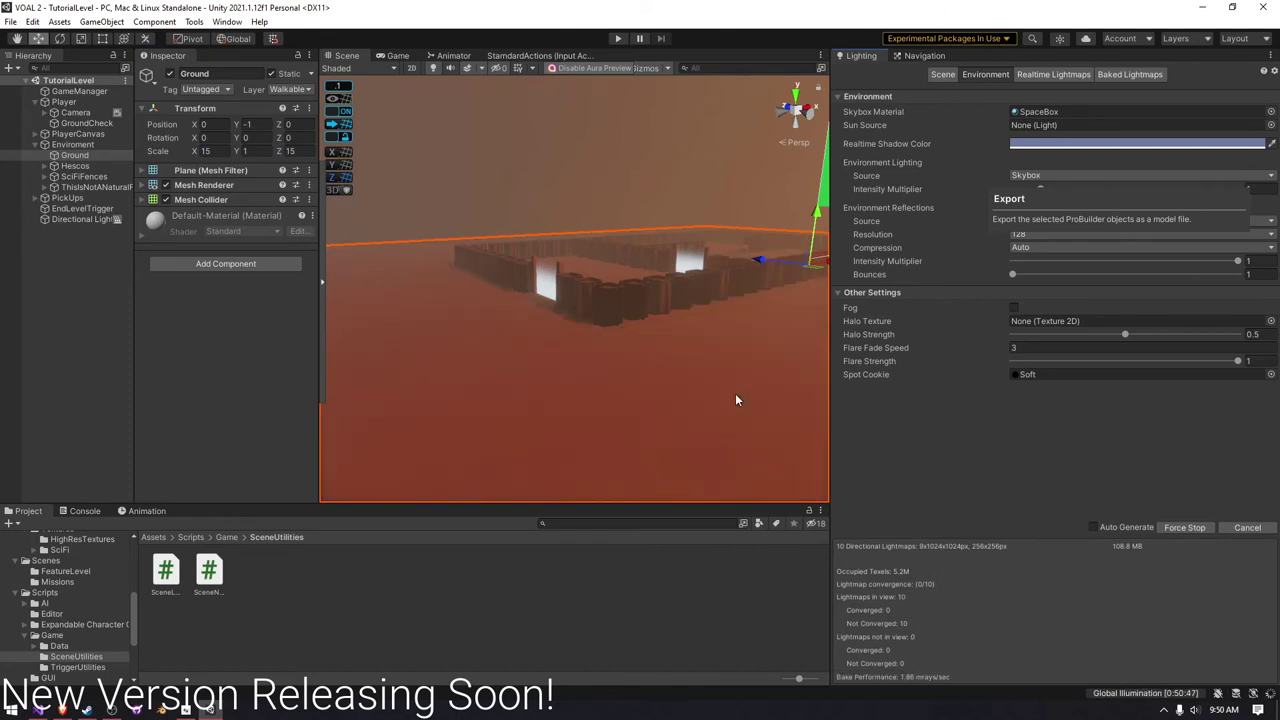
pyautogui.click(942, 74)
pyautogui.click(1247, 527)
pyautogui.click(1262, 97)
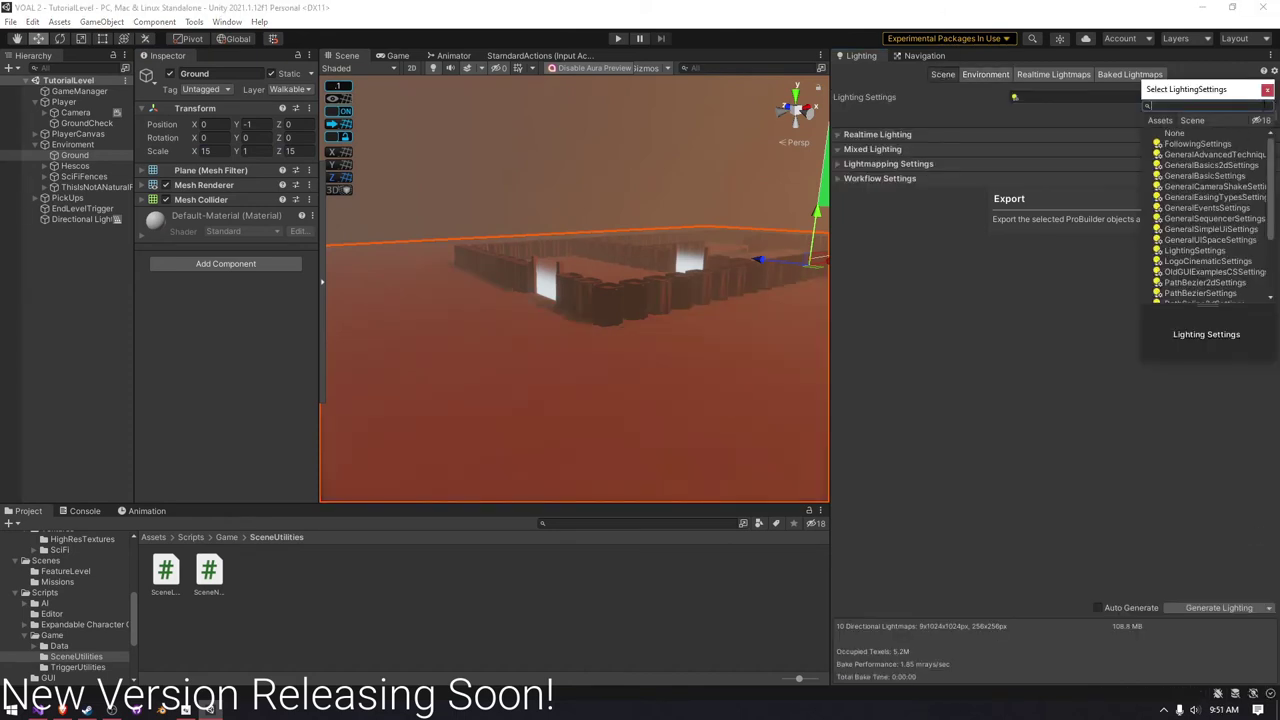
# - Assign the LightingSettings asset, collapse Lightmapping Settings, and start the lightmap bake
pyautogui.click(880, 164)
pyautogui.click(880, 164)
pyautogui.click(1200, 607)
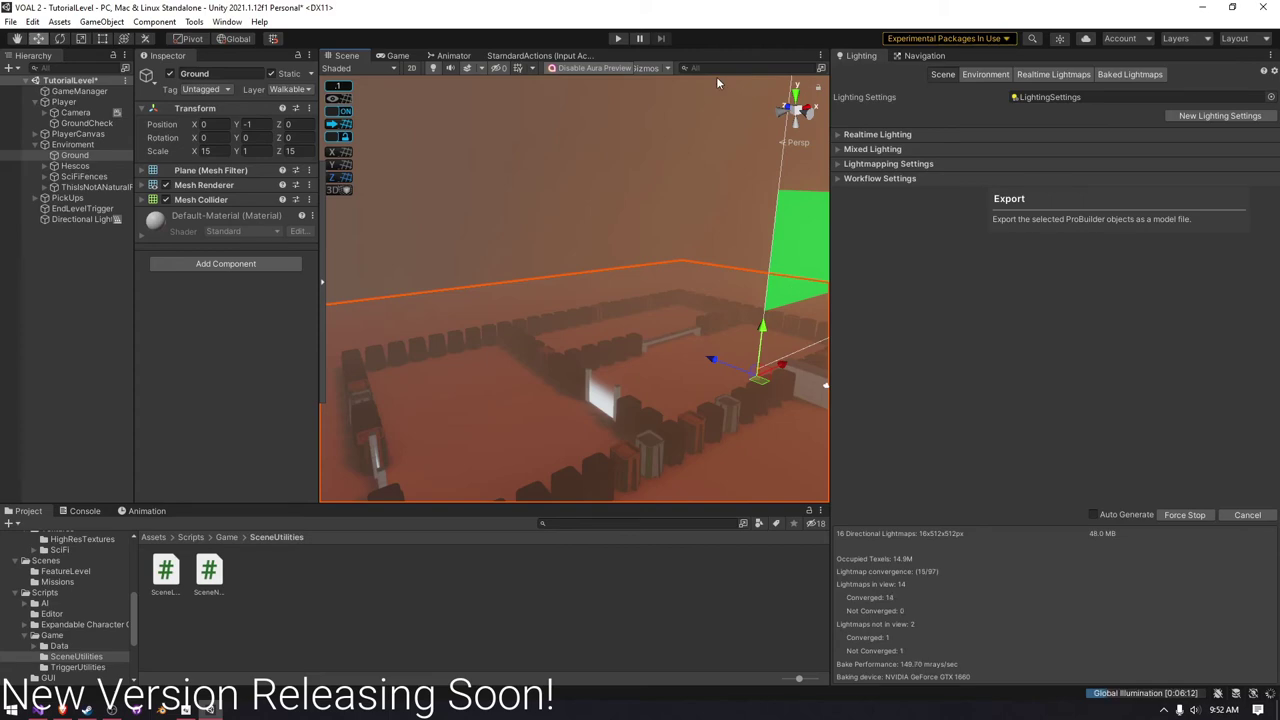
# - Fly around the walls and boxes in the Scene view while the bake finishes 97 lightmaps
pyautogui.moveTo(716, 78)
pyautogui.mouseDown(button='right')
pyautogui.moveTo(707, 225)
pyautogui.moveTo(722, 259)
pyautogui.mouseUp(button='right')
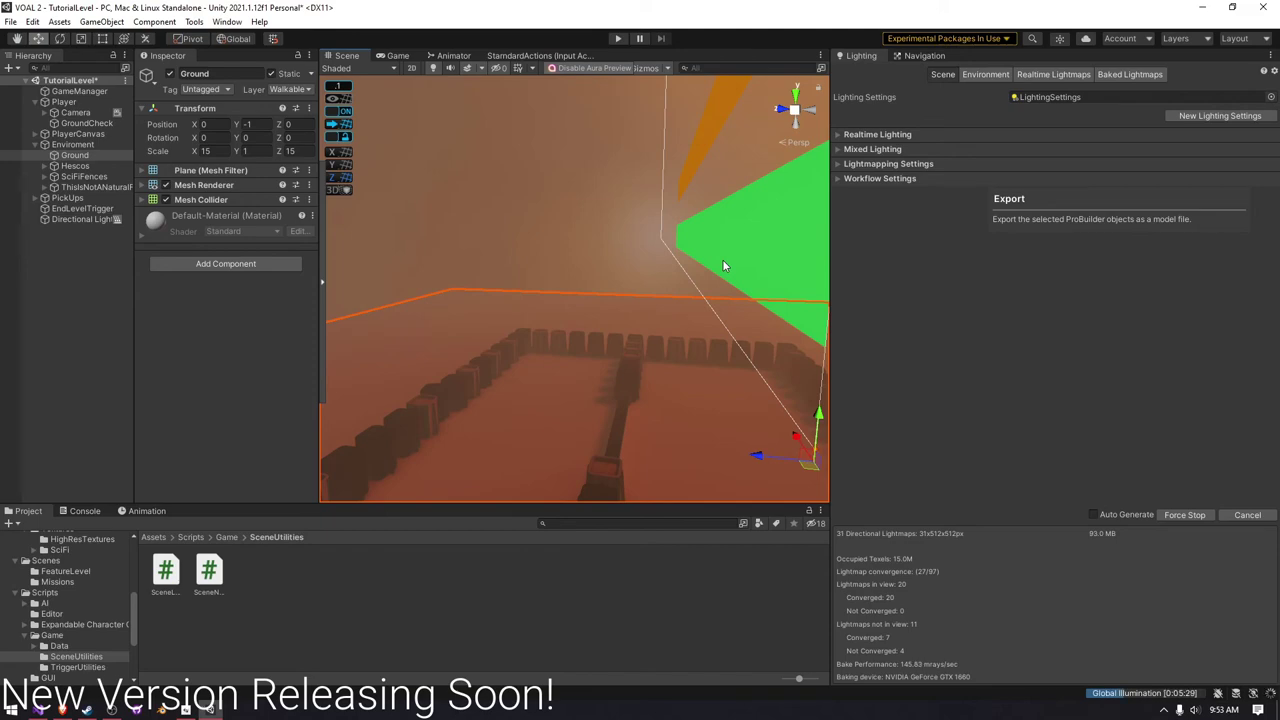
pyautogui.moveTo(722, 259)
pyautogui.mouseDown(button='right')
pyautogui.moveTo(695, 338)
pyautogui.moveTo(631, 265)
pyautogui.mouseUp(button='right')
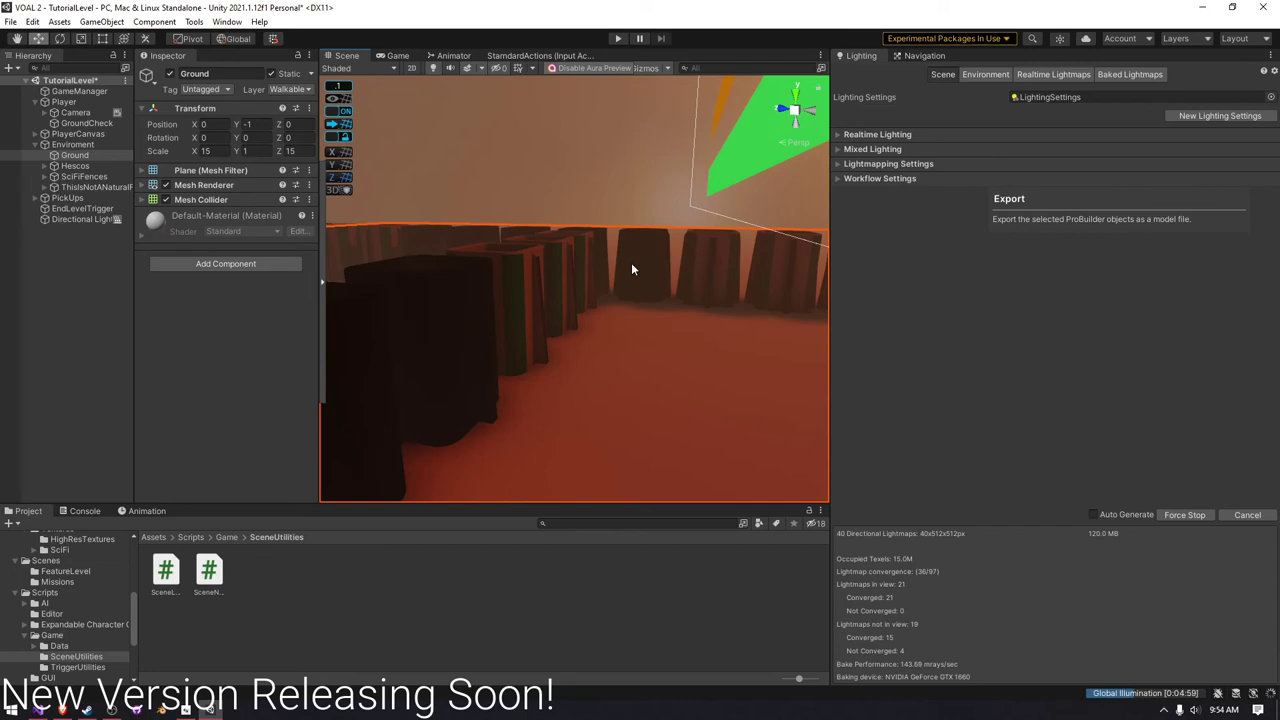
pyautogui.moveTo(632, 265)
pyautogui.mouseDown(button='right')
pyautogui.moveTo(690, 223)
pyautogui.moveTo(671, 158)
pyautogui.mouseUp(button='right')
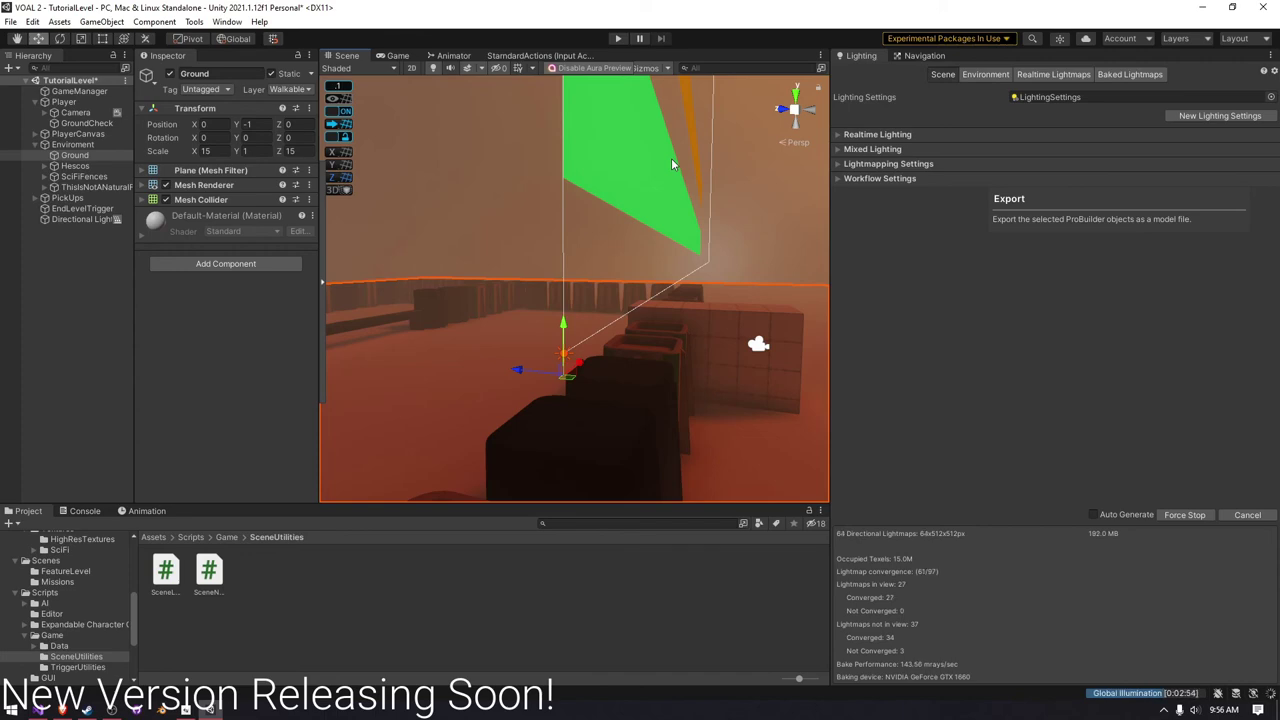
pyautogui.moveTo(647, 129)
pyautogui.mouseDown(button='right')
pyautogui.moveTo(328, 453)
pyautogui.moveTo(758, 495)
pyautogui.moveTo(758, 465)
pyautogui.mouseUp(button='right')
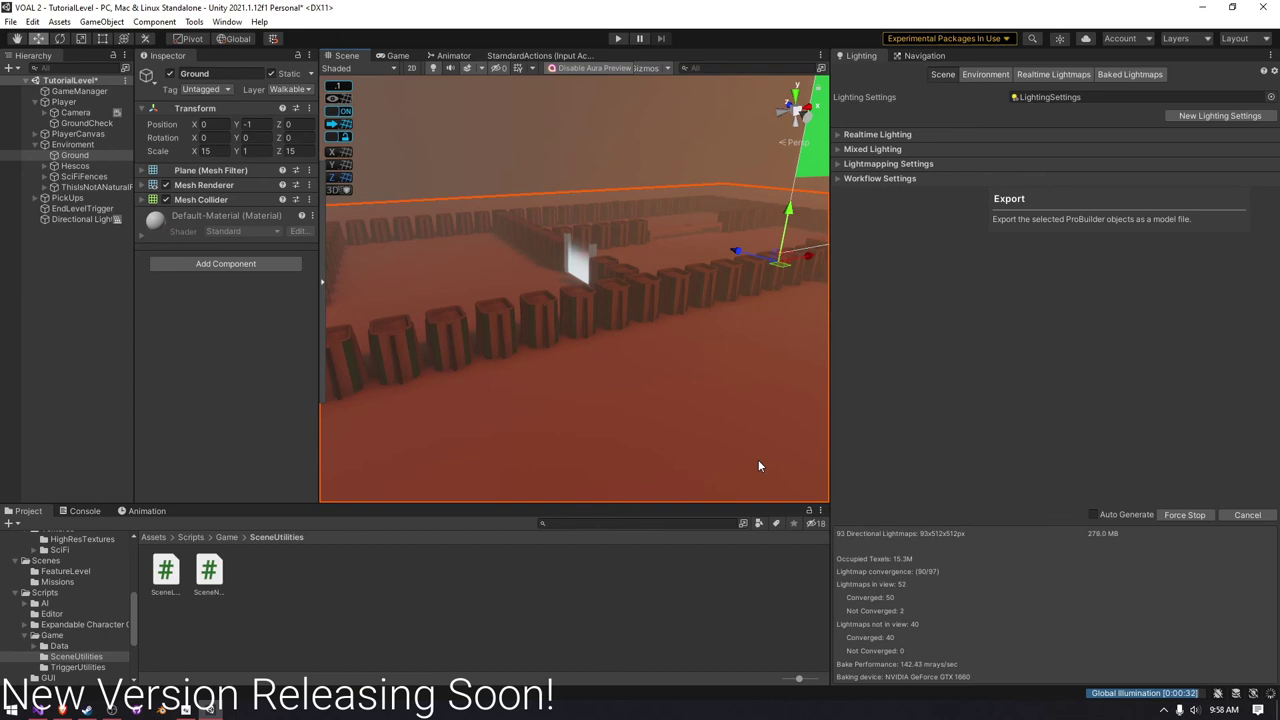
pyautogui.moveTo(758, 466)
pyautogui.mouseDown(button='right')
pyautogui.moveTo(532, 164)
pyautogui.moveTo(748, 228)
pyautogui.mouseUp(button='right')
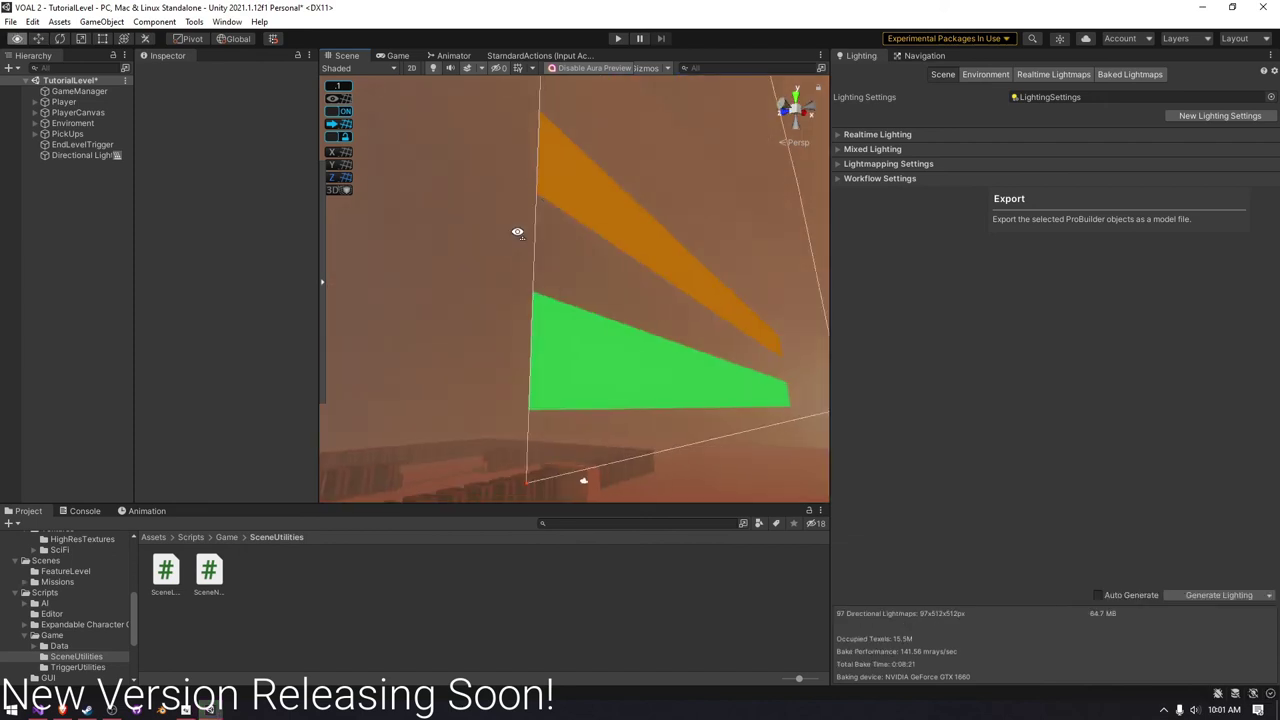
# - Save the scene, then play-test in the Game view by walking into the bright exit
pyautogui.click(10, 21)
pyautogui.click(40, 88)
pyautogui.click(396, 55)
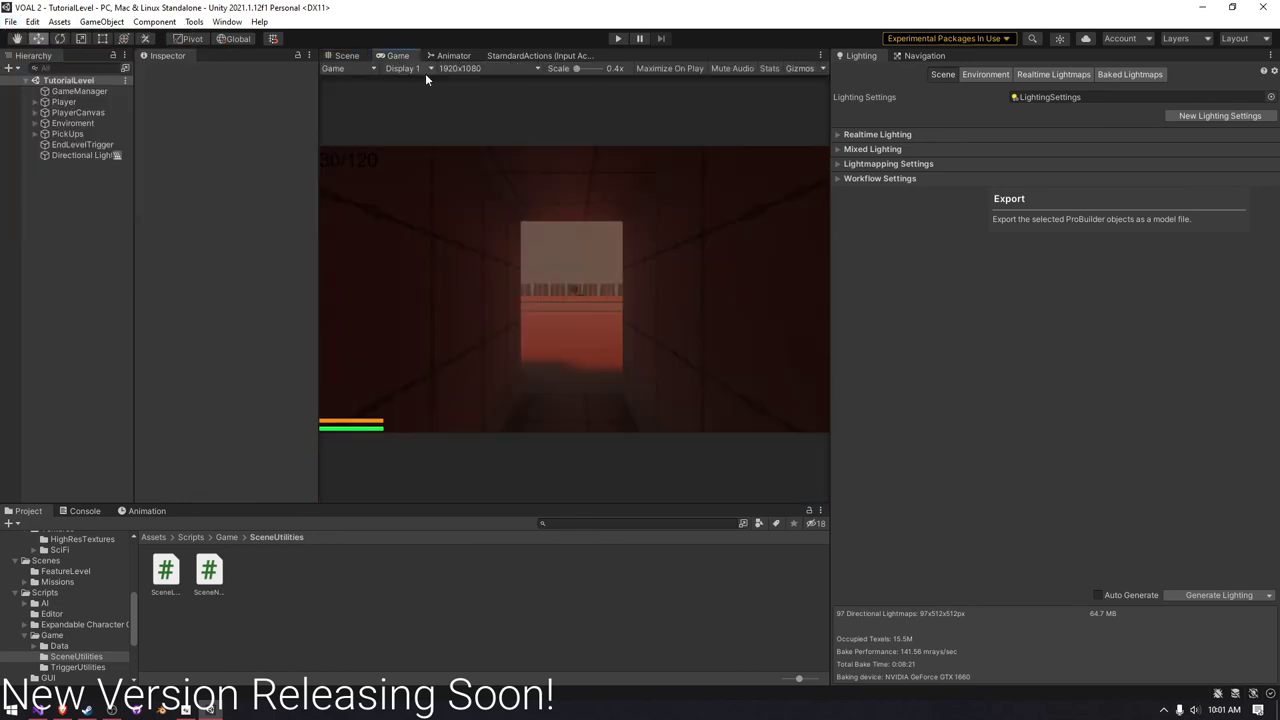
pyautogui.click(618, 38)
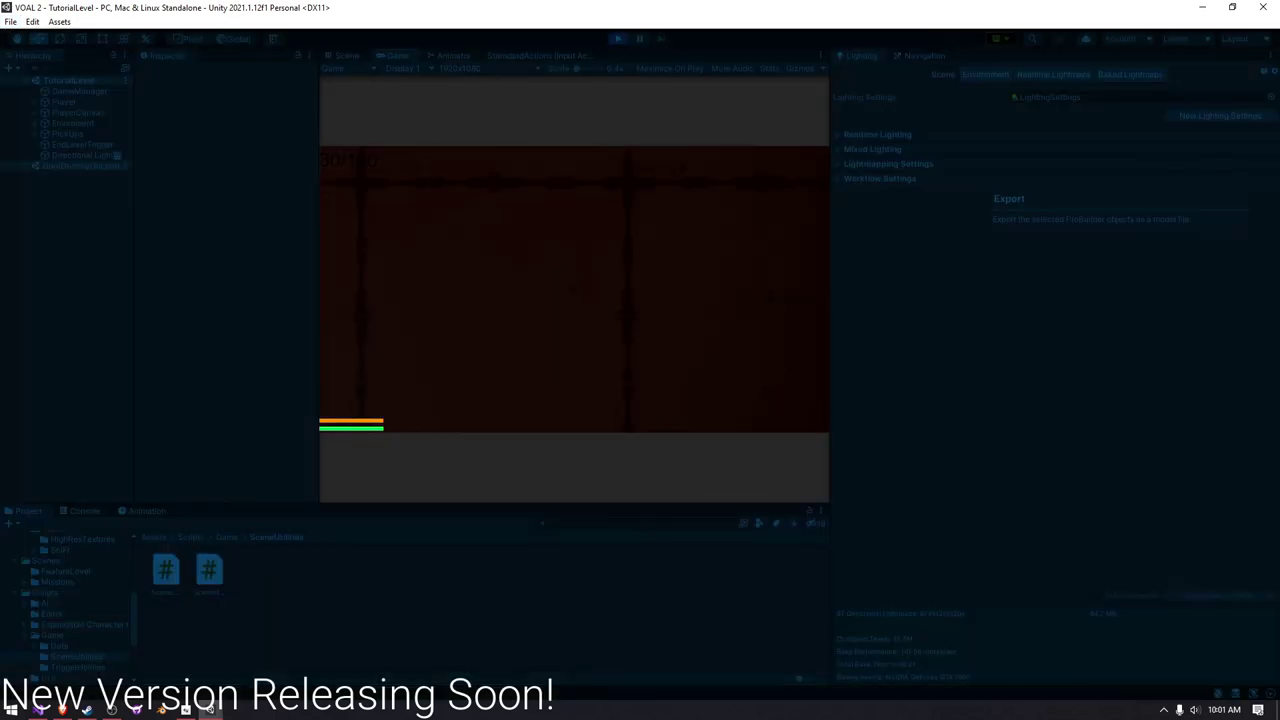
pyautogui.press('w')
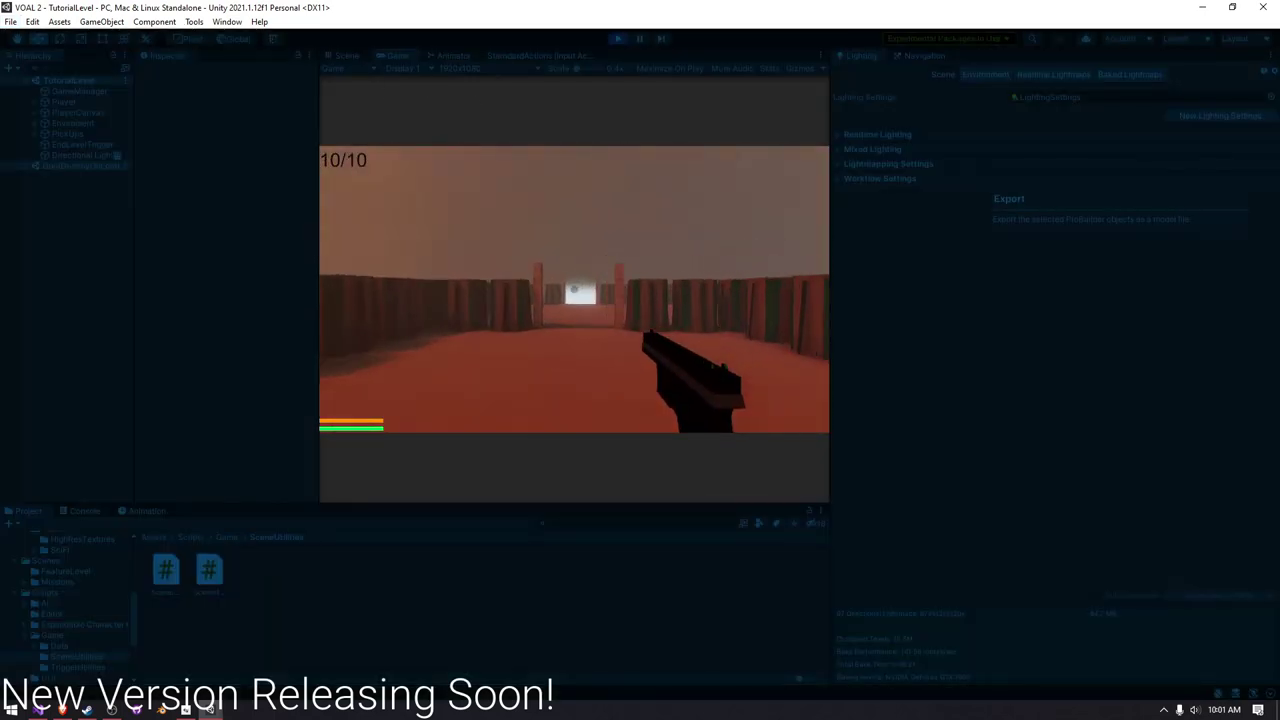
pyautogui.press('w')
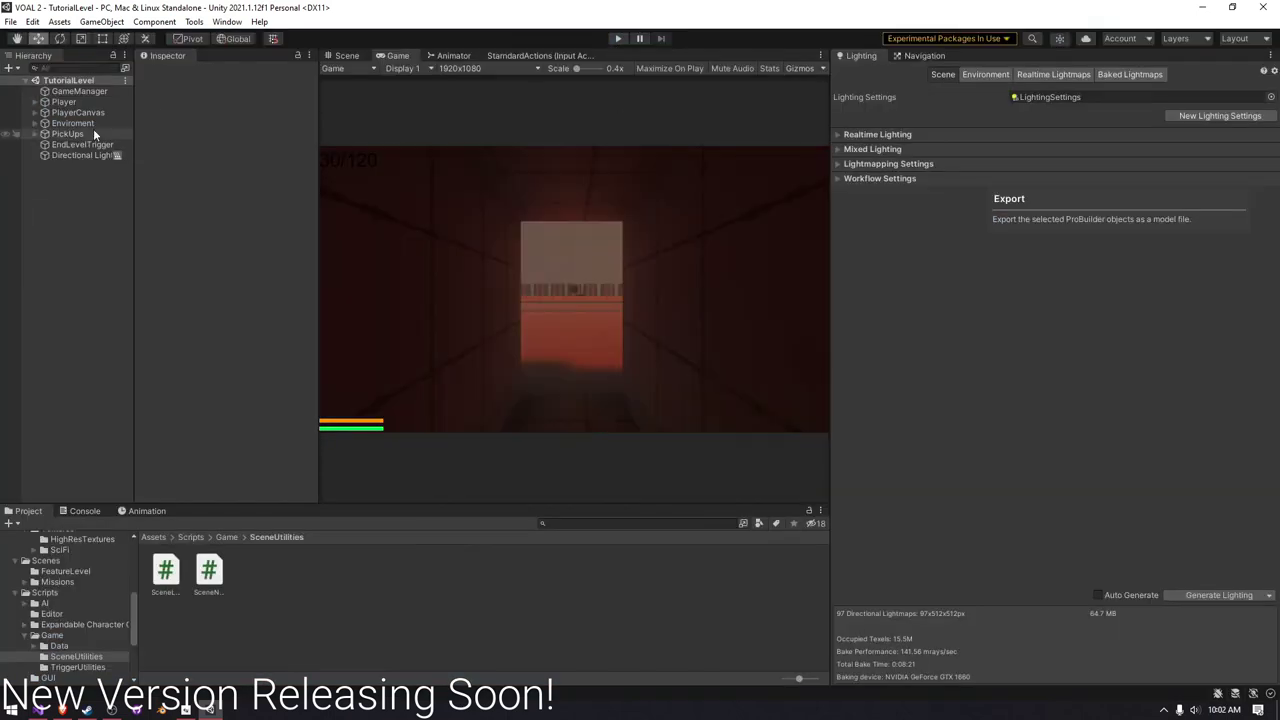
# - Select EndLevelTrigger and show its On Triggered function choices
pyautogui.click(80, 144)
pyautogui.click(255, 261)
pyautogui.moveTo(248, 340)
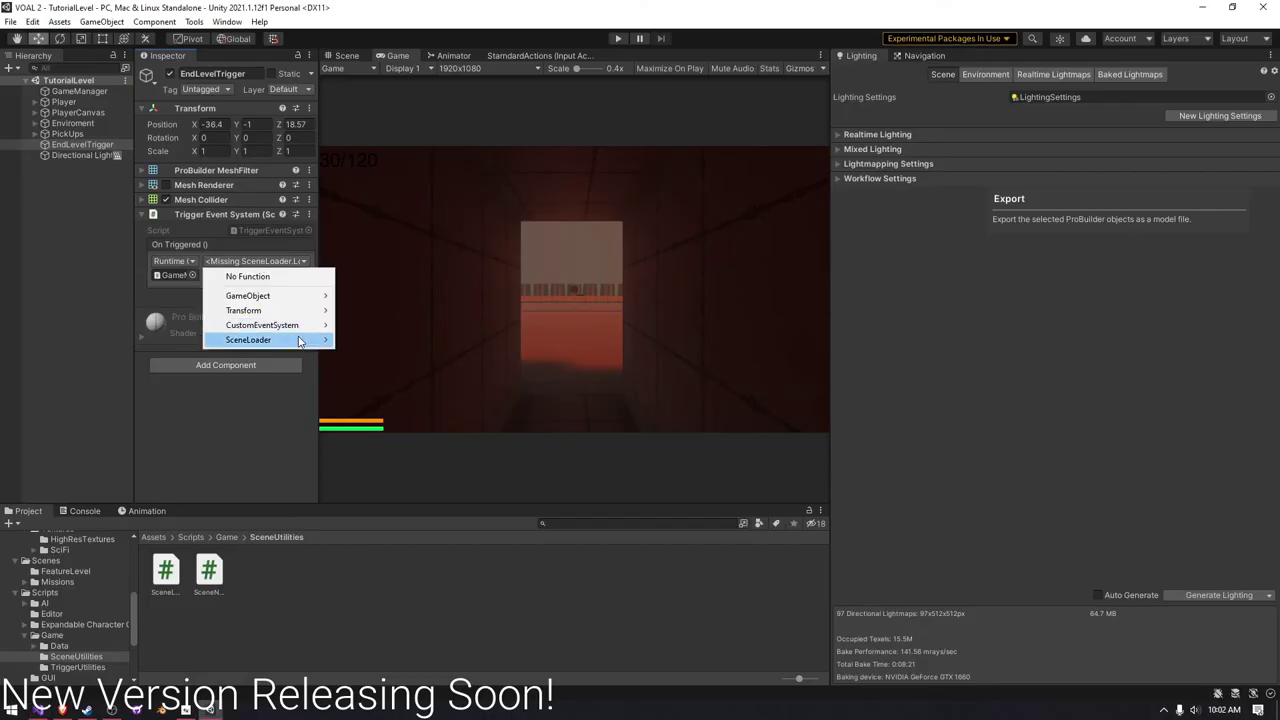
# - Set the trigger's On Triggered event to a SceneLoader function
pyautogui.moveTo(298, 340)
pyautogui.click(445, 470)
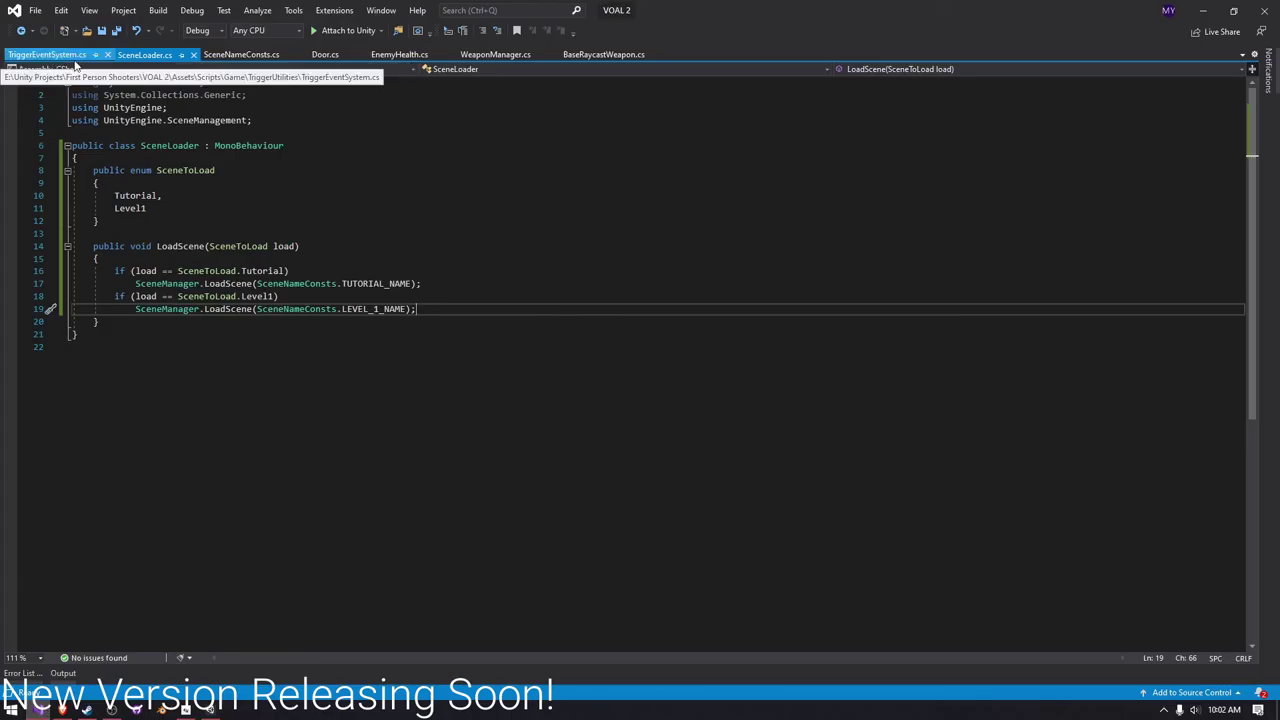
pyautogui.click(74, 58)
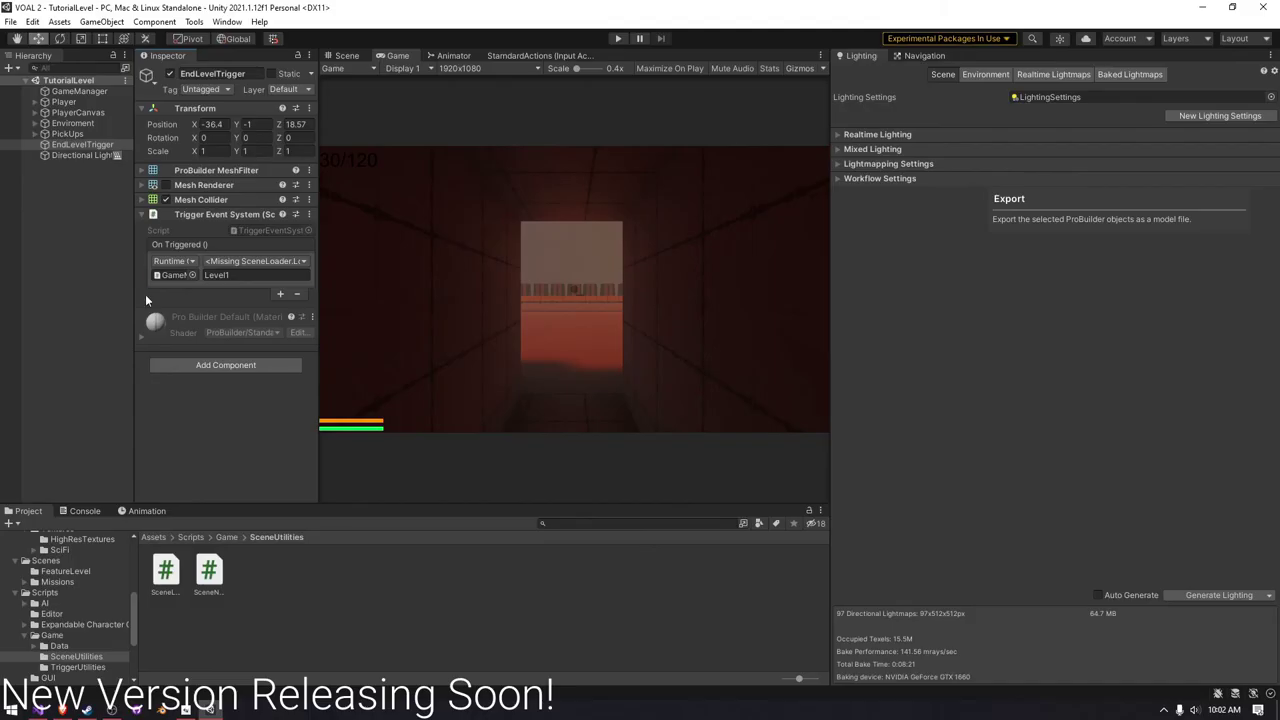
pyautogui.click(255, 261)
pyautogui.moveTo(280, 340)
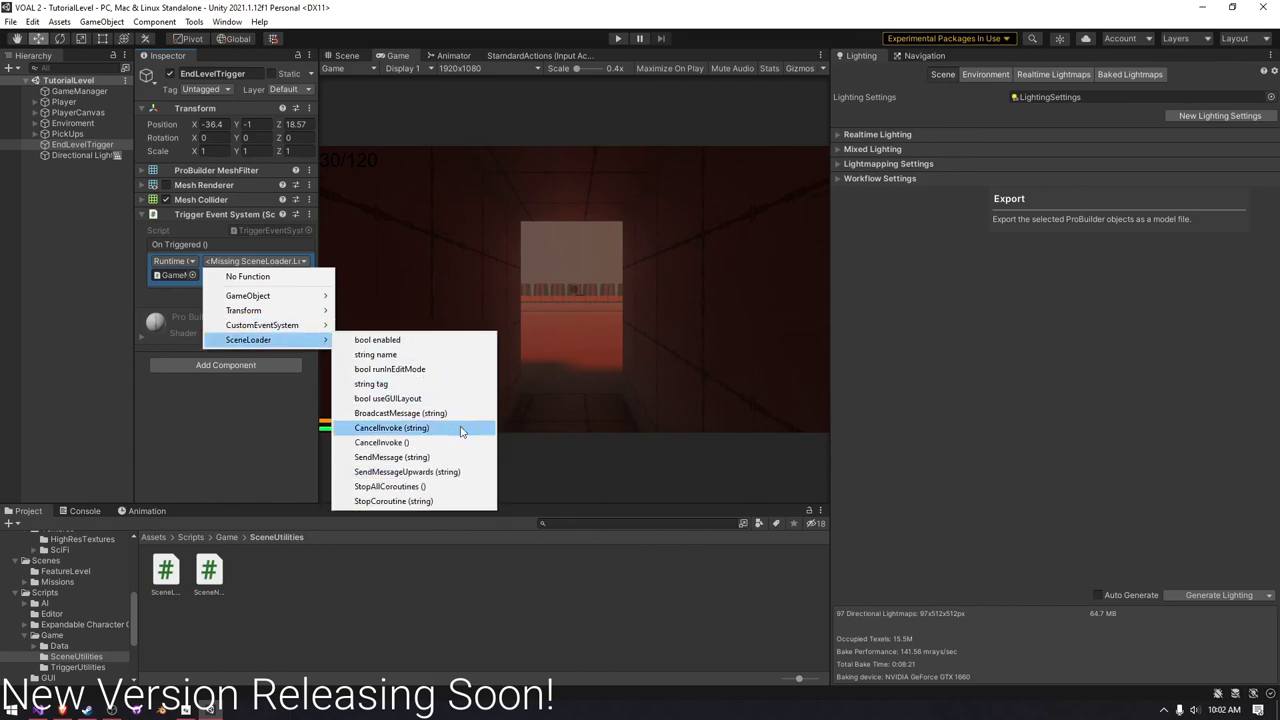
pyautogui.click(430, 471)
# - Make LoadScene take a string with ToString() comparisons, save, and enter TutorialLevel as its argument
pyautogui.write('string load)')
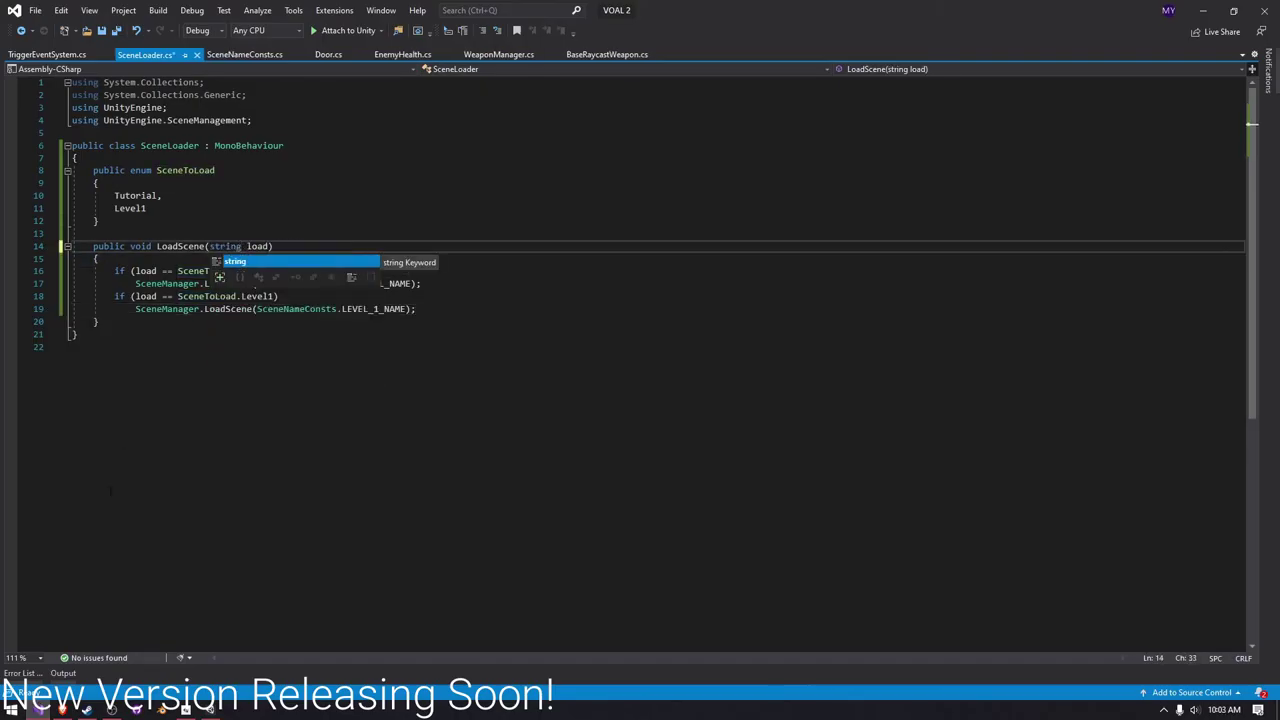
pyautogui.click(289, 271)
pyautogui.write('.ToString()')
pyautogui.click(278, 296)
pyautogui.write('.T')
pyautogui.press('Tab')
pyautogui.write('()')
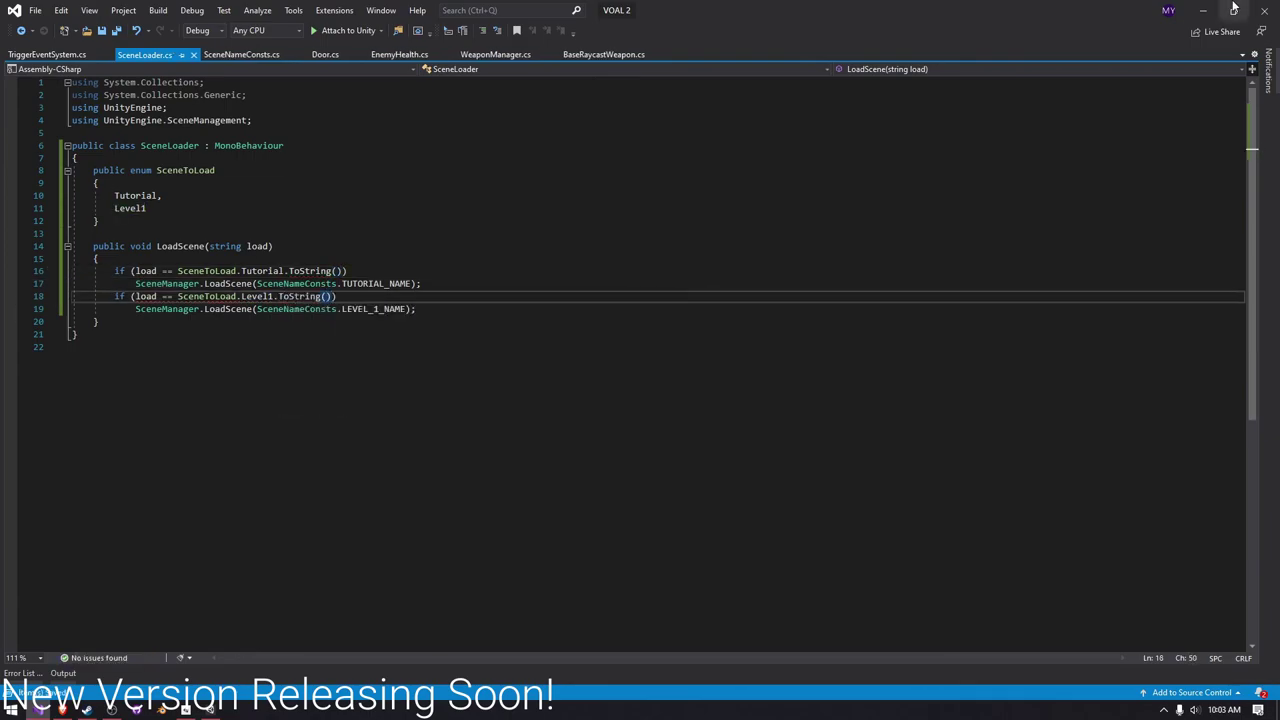
pyautogui.hotkey('ctrl', 's')
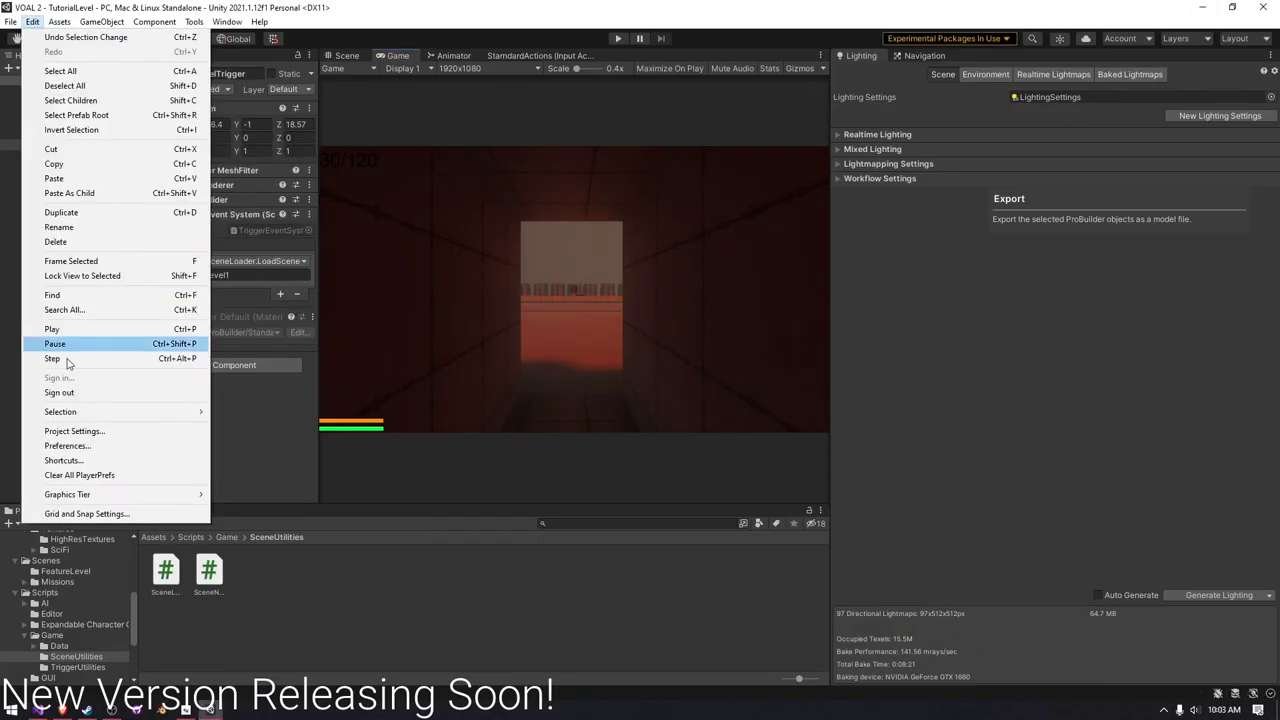
pyautogui.write('torialLevel')
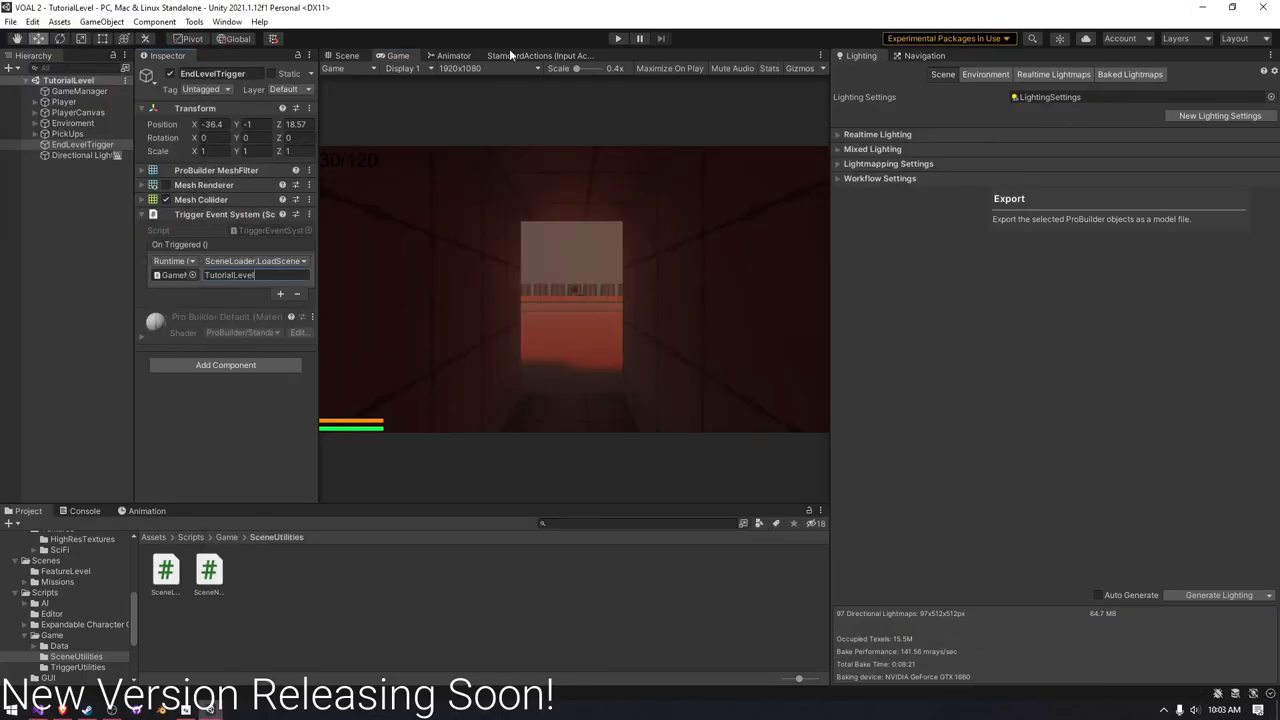
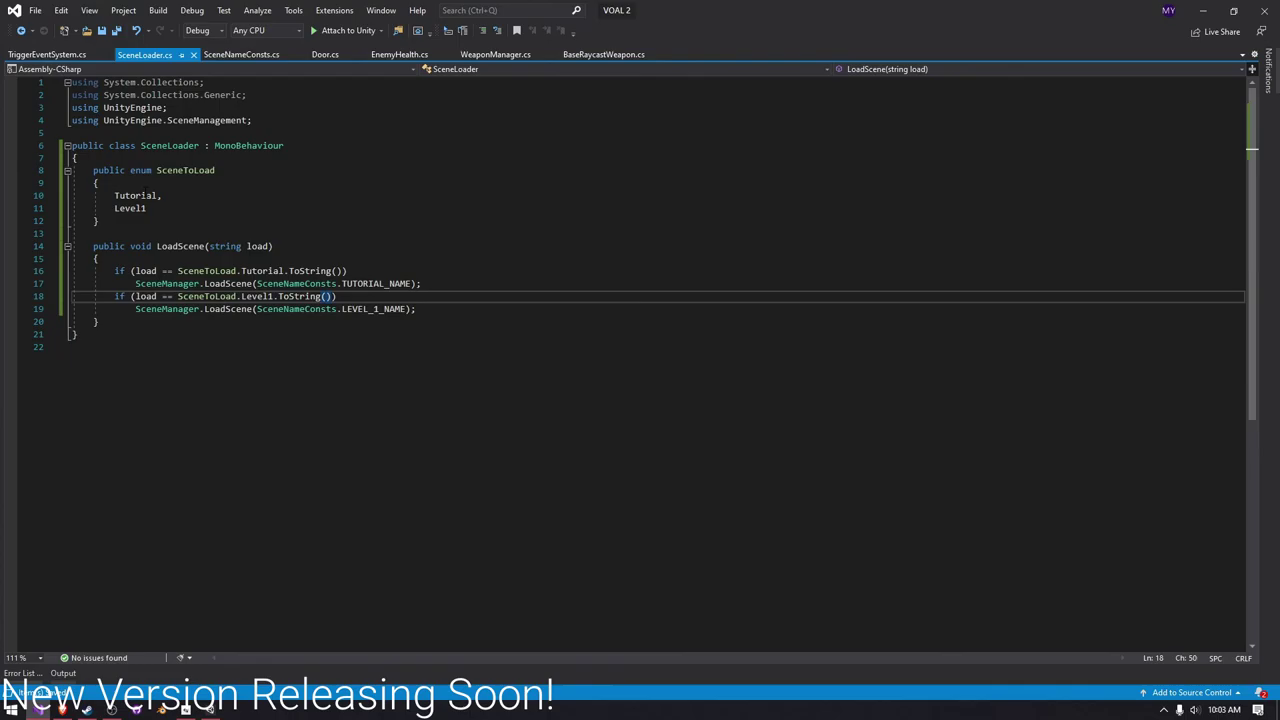
# - Rename the Tutorial enum entry to TutorialLevel in SceneLoader and save the script
pyautogui.click(140, 195)
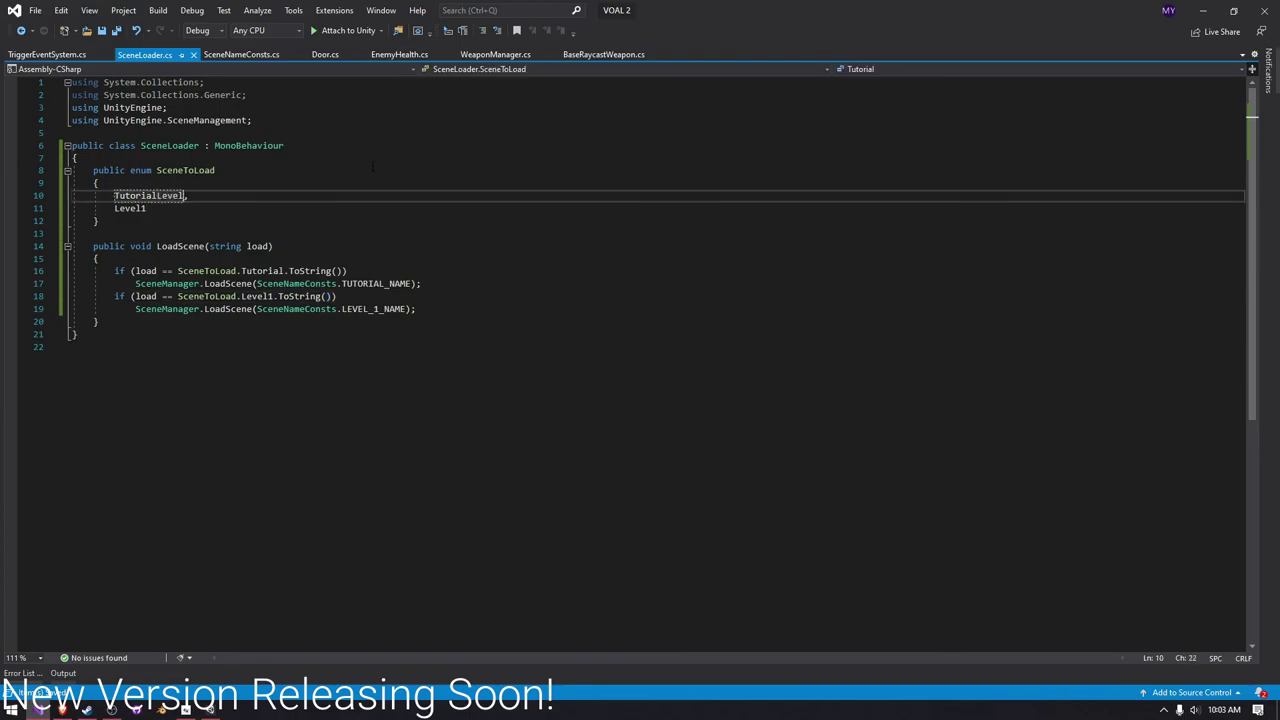
pyautogui.hotkey('alt', 'Tab')
pyautogui.hotkey('alt', 'Tab')
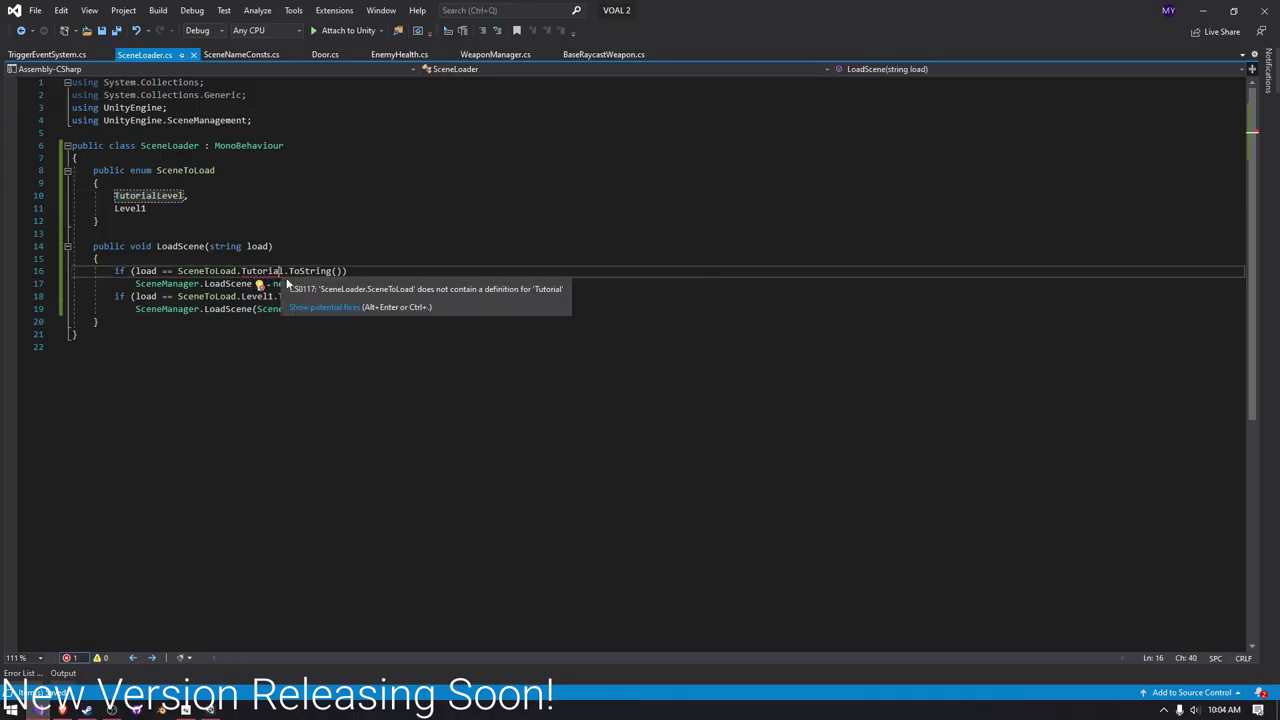
pyautogui.hotkey('ctrl', 's')
pyautogui.hotkey('alt', 'Tab')
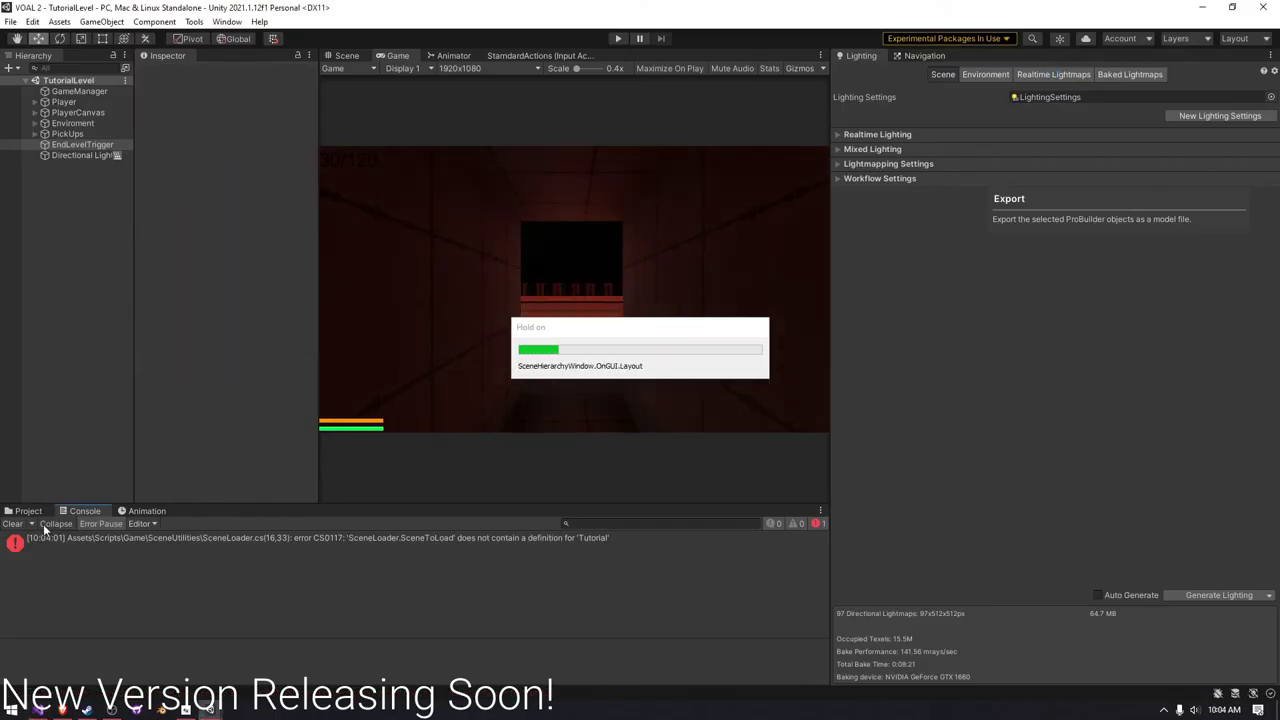
# - Playtest the level in Unity, then stop play mode
pyautogui.click(618, 38)
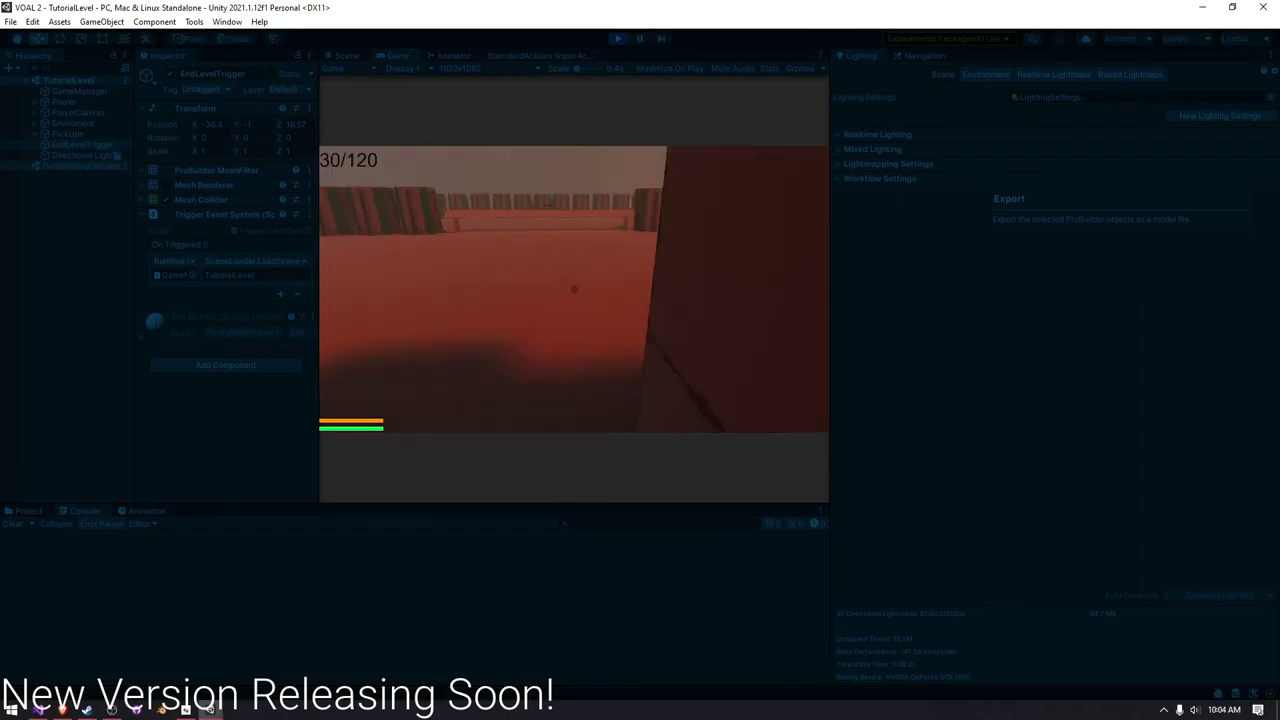
pyautogui.click(347, 55)
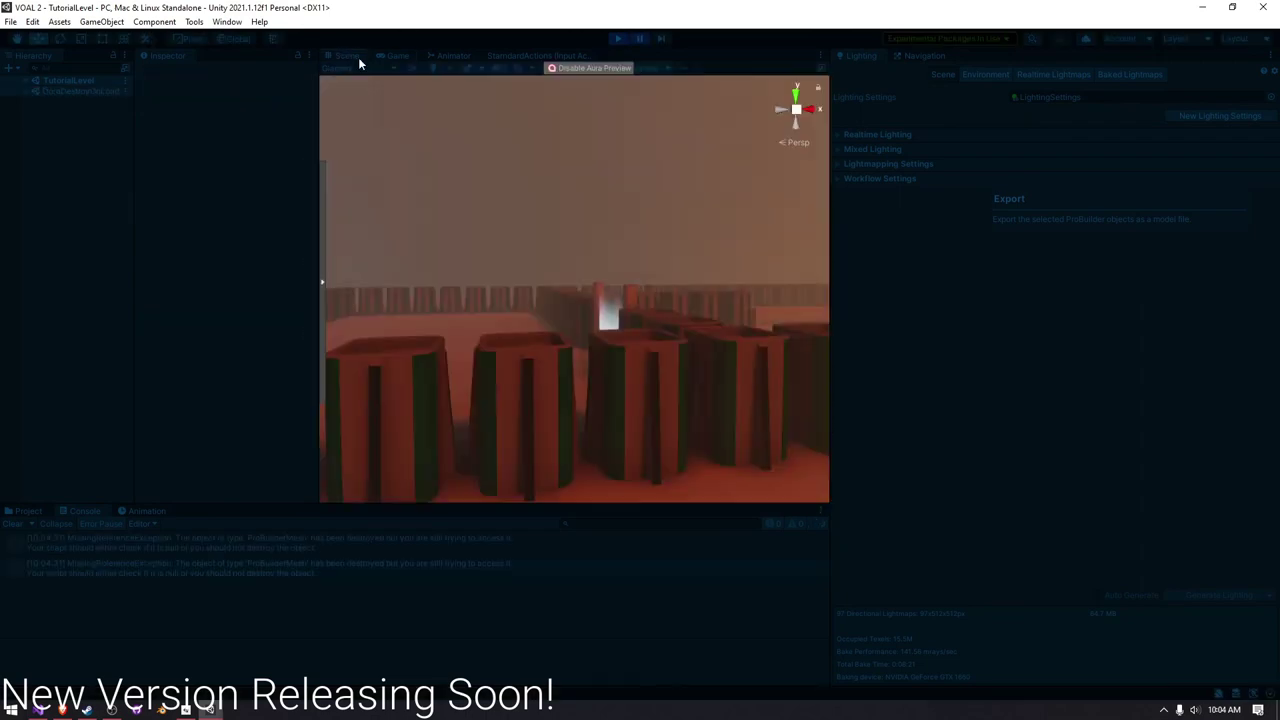
pyautogui.click(618, 38)
# - Open the ProBuilderMeshPreview script from the MissingReferenceException error in the console
pyautogui.click(362, 565)
pyautogui.moveTo(480, 360); pyautogui.dragTo(515, 366, button='right')
pyautogui.doubleClick(341, 537)
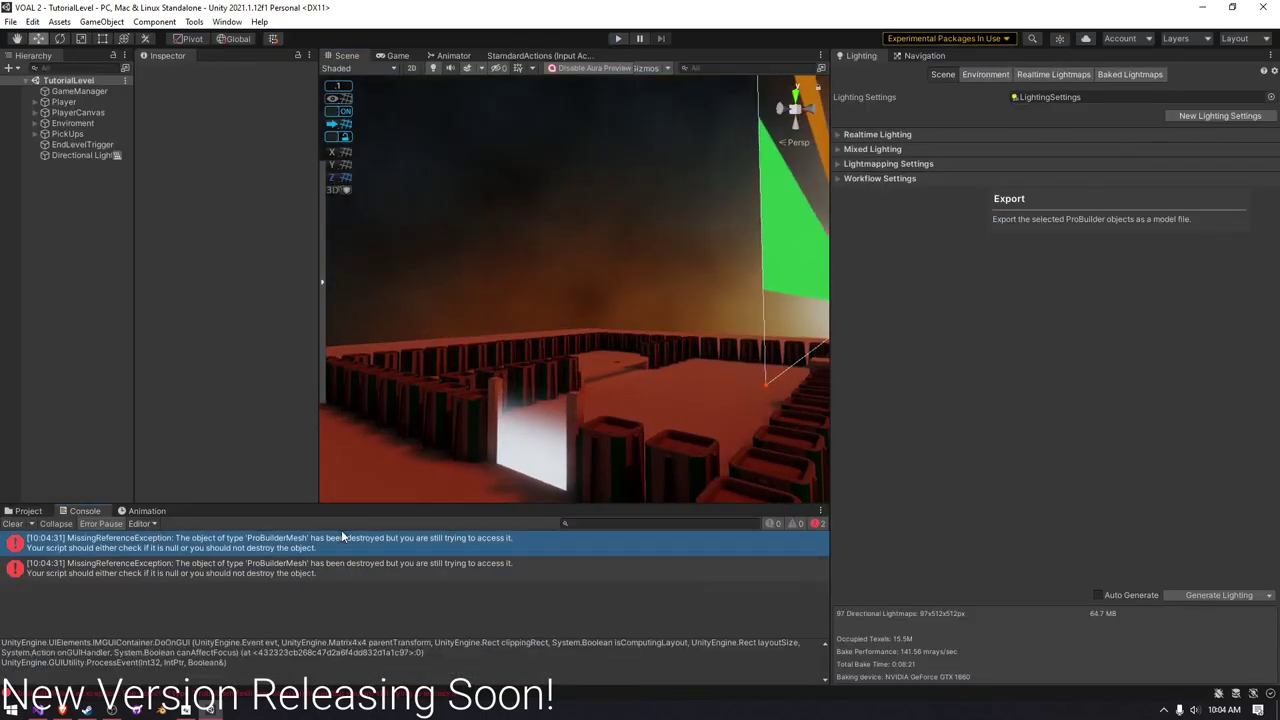